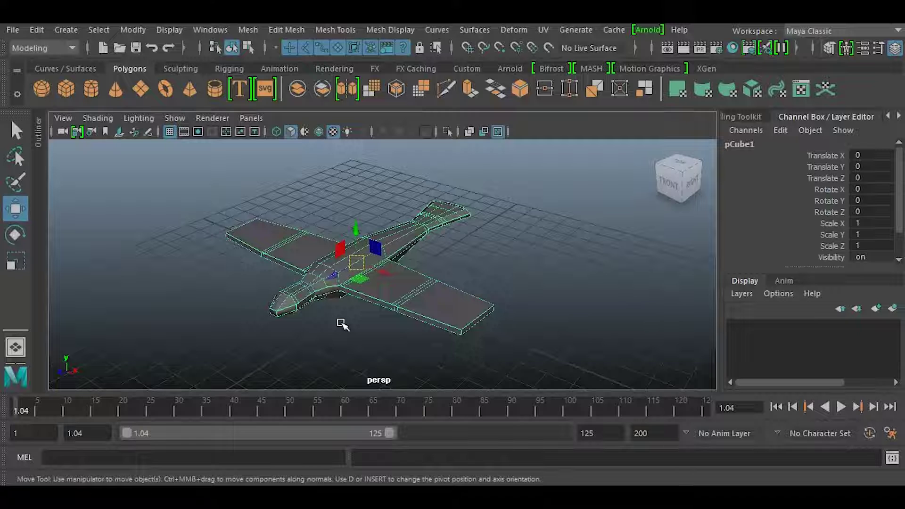
# Step: Show the airplane in the top view and change the menu set to Rigging
pyautogui.keyDown('alt'); pyautogui.moveTo(328, 334); pyautogui.dragTo(359, 335); pyautogui.keyUp('alt')
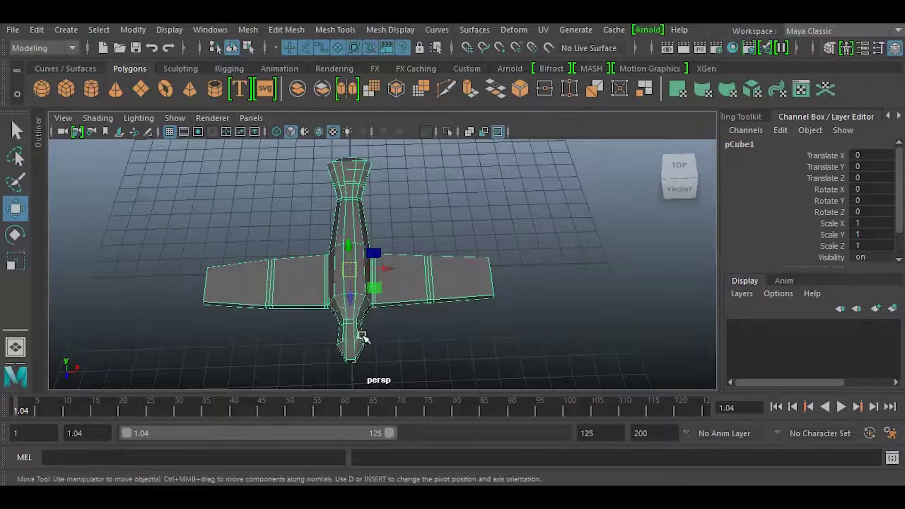
pyautogui.press('space')
pyautogui.click(307, 332)
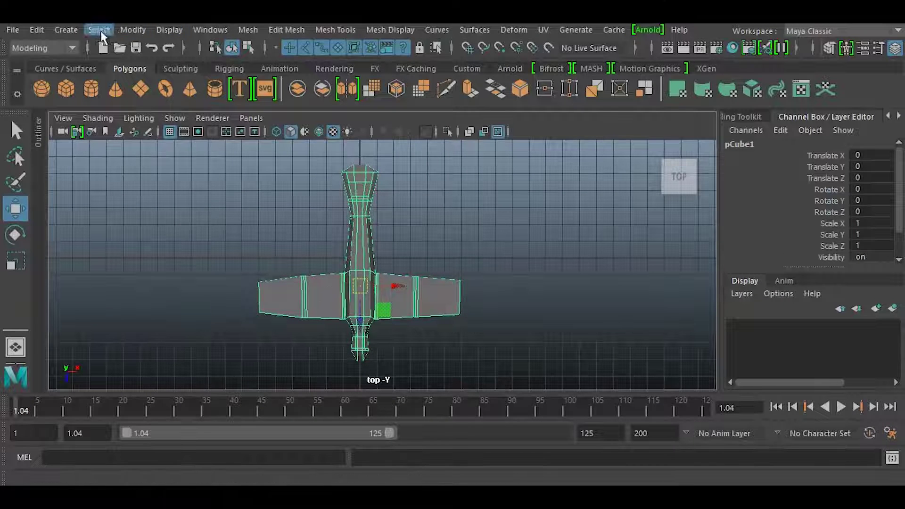
pyautogui.click(70, 31)
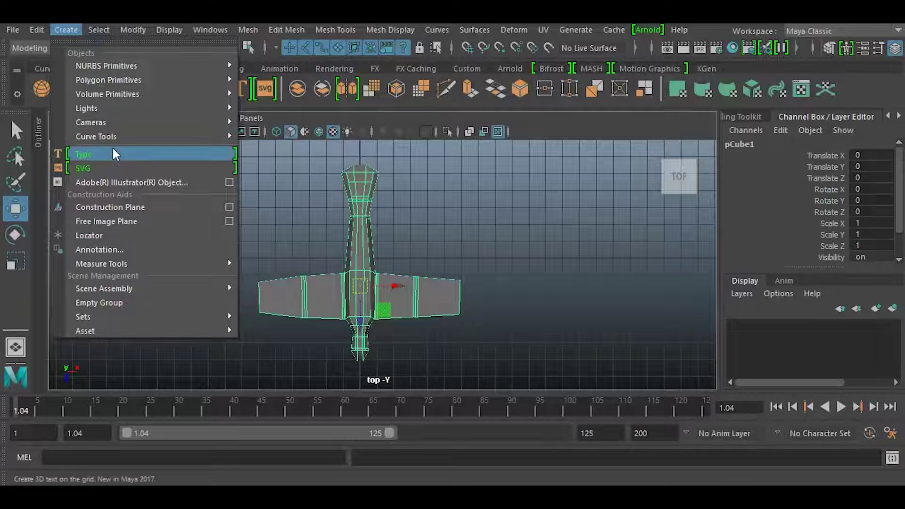
pyautogui.moveTo(108, 93)
pyautogui.moveTo(113, 110)
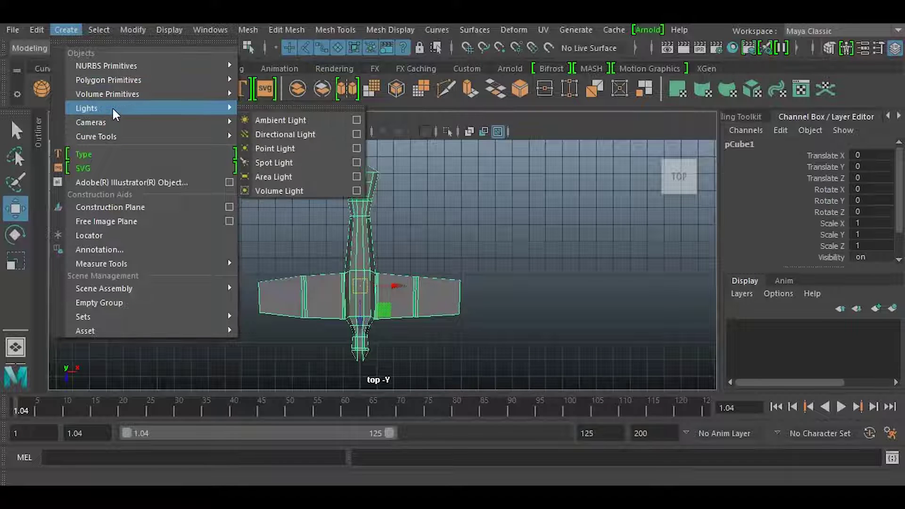
pyautogui.click(44, 48)
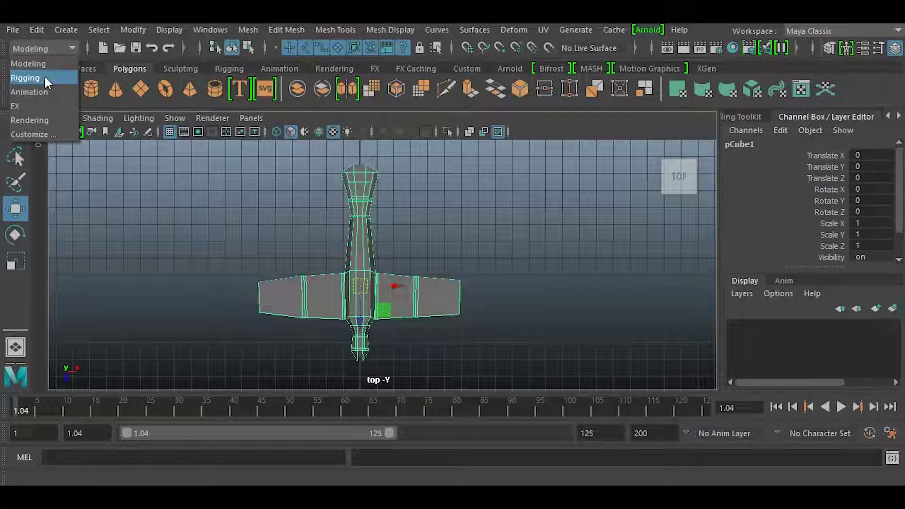
pyautogui.click(274, 267)
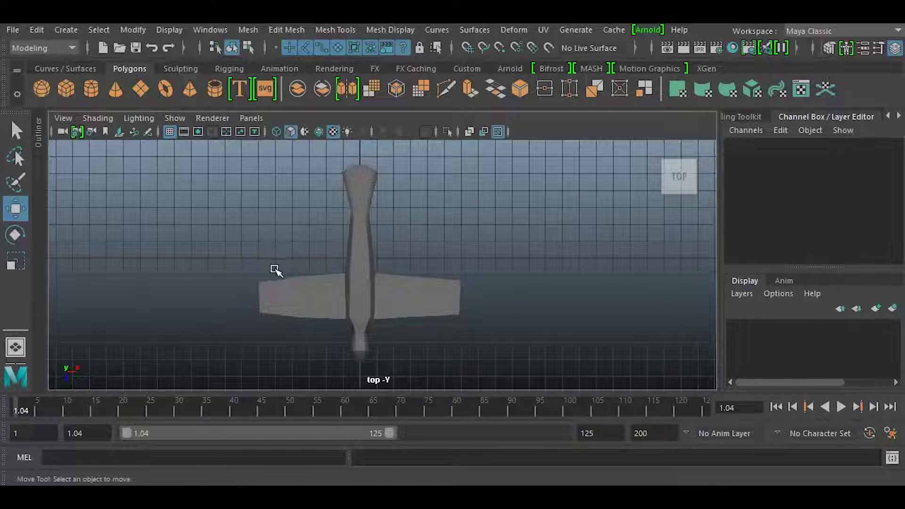
pyautogui.keyDown('alt'); pyautogui.click(275, 269); pyautogui.keyUp('alt')
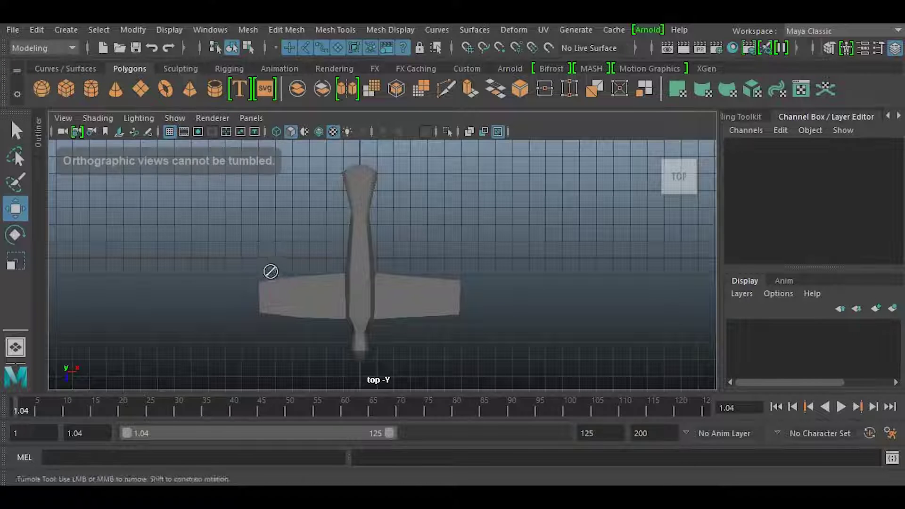
pyautogui.click(71, 48)
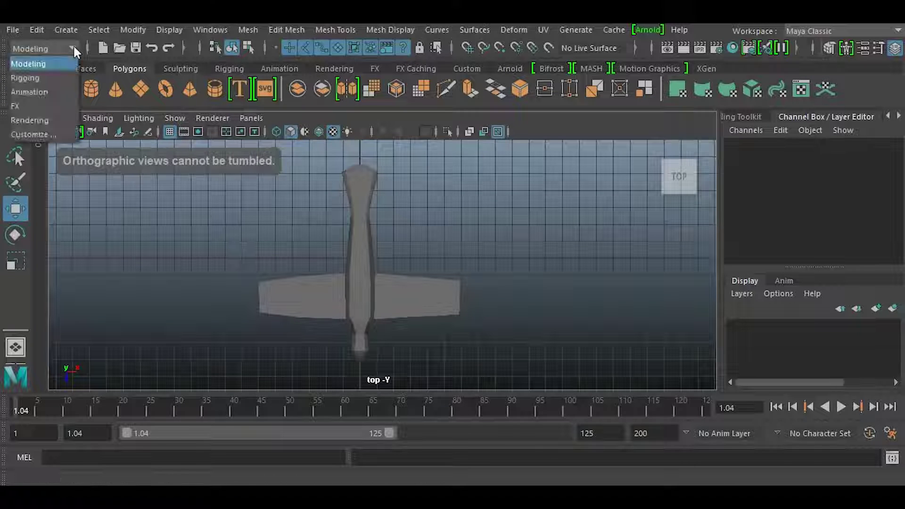
pyautogui.click(49, 79)
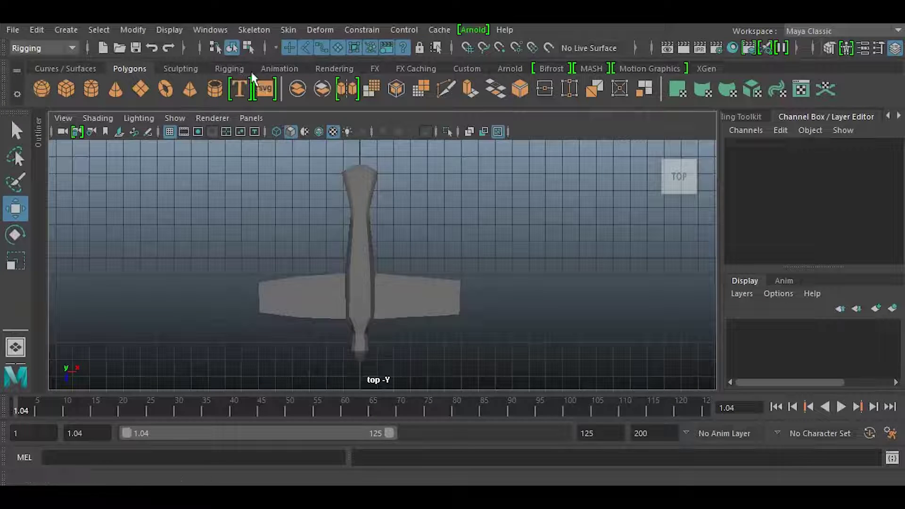
# Step: Turn on X-ray display and create a grid-snapped three-joint chain from mid-fuselage into the tail, with bones 4 and 2 units long
pyautogui.click(257, 29)
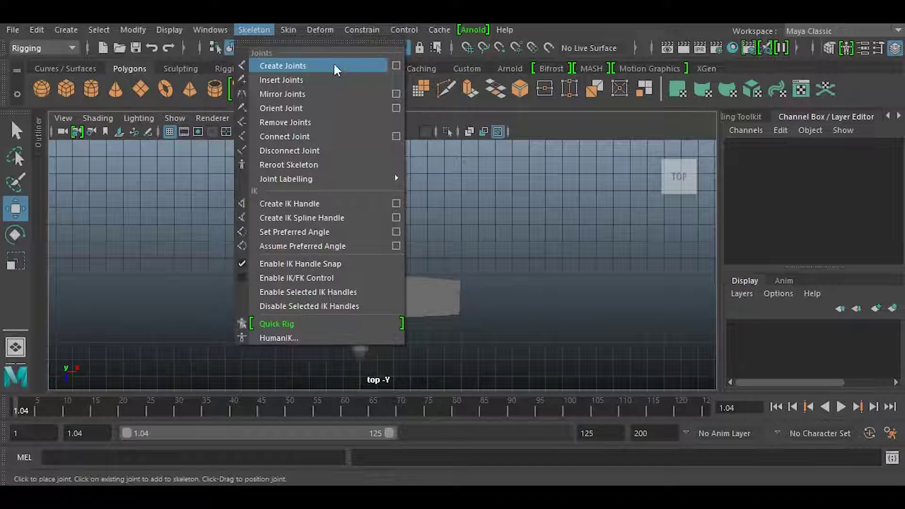
pyautogui.click(297, 66)
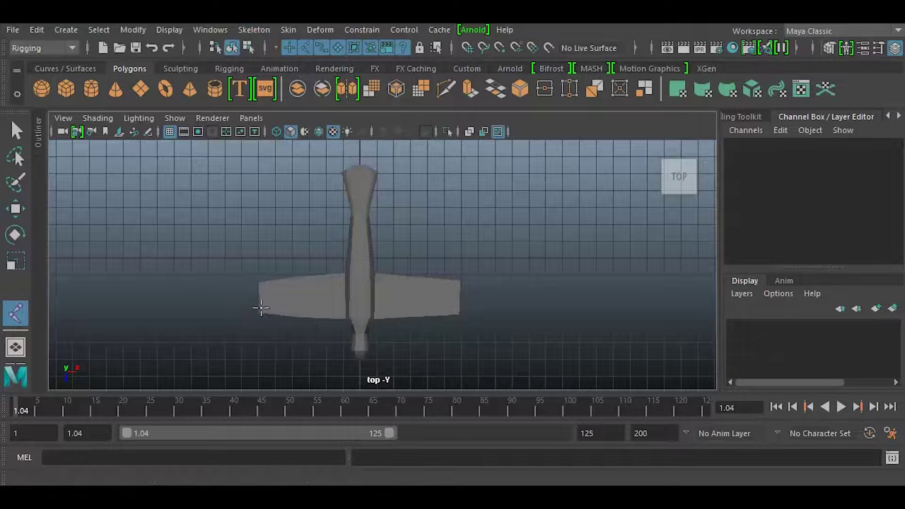
pyautogui.scroll(5, 291, 305)
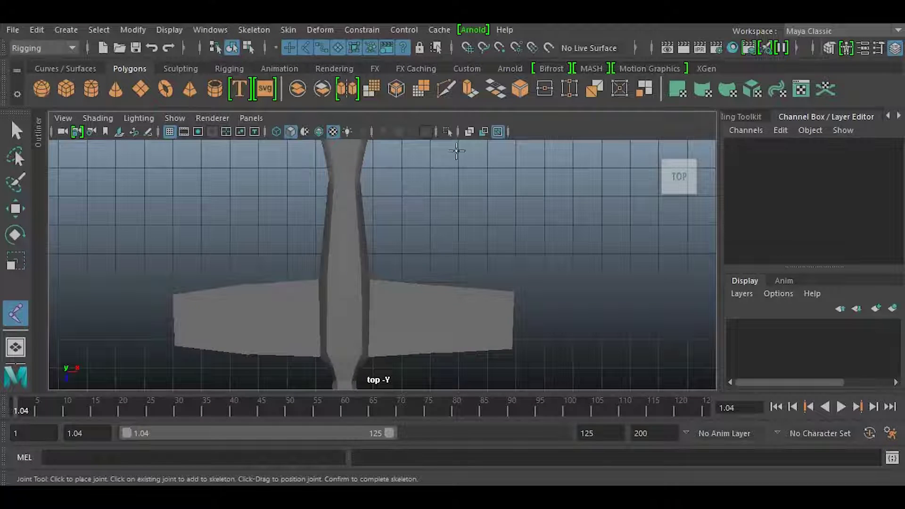
pyautogui.click(470, 132)
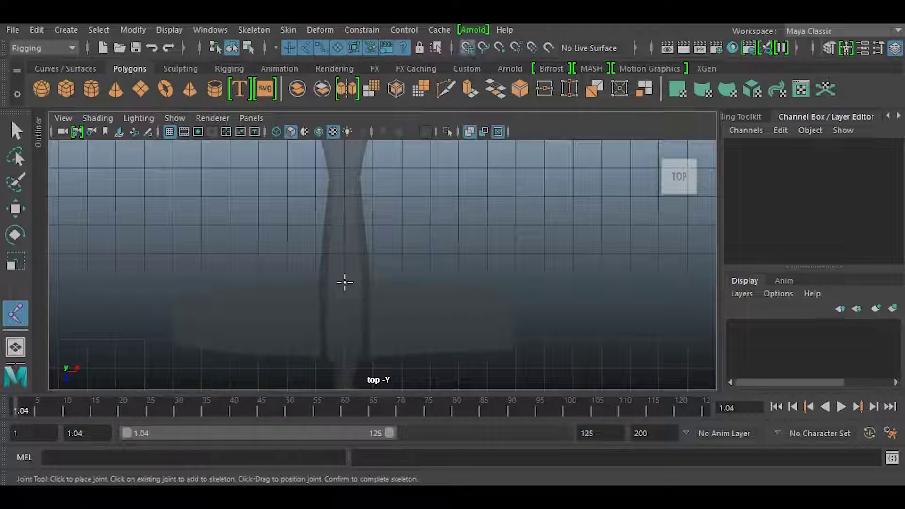
pyautogui.click(344, 281)
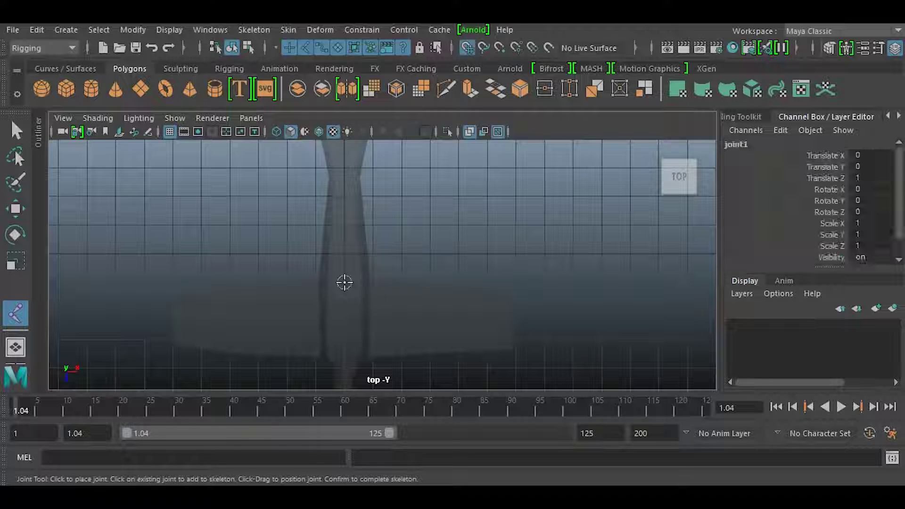
pyautogui.click(344, 170)
pyautogui.keyDown('alt'); pyautogui.moveTo(335, 201); pyautogui.dragTo(323, 279, button='middle'); pyautogui.keyUp('alt')
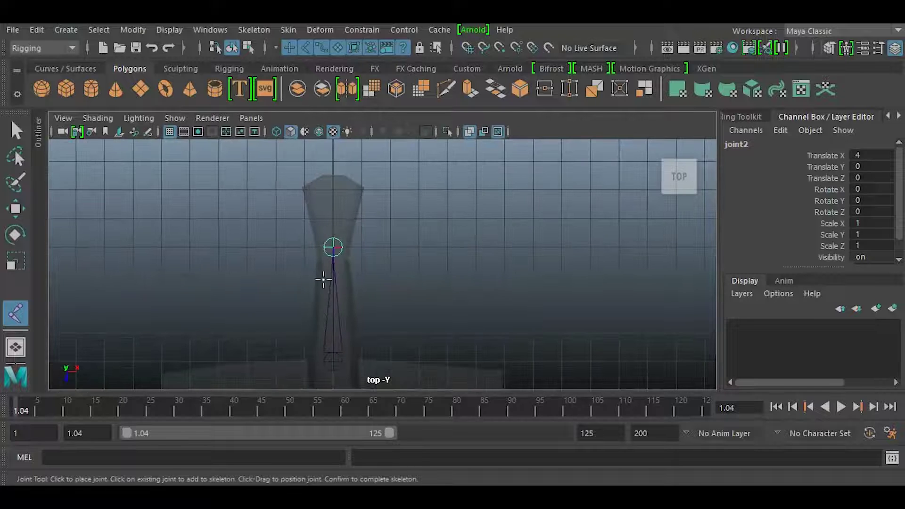
pyautogui.click(336, 190)
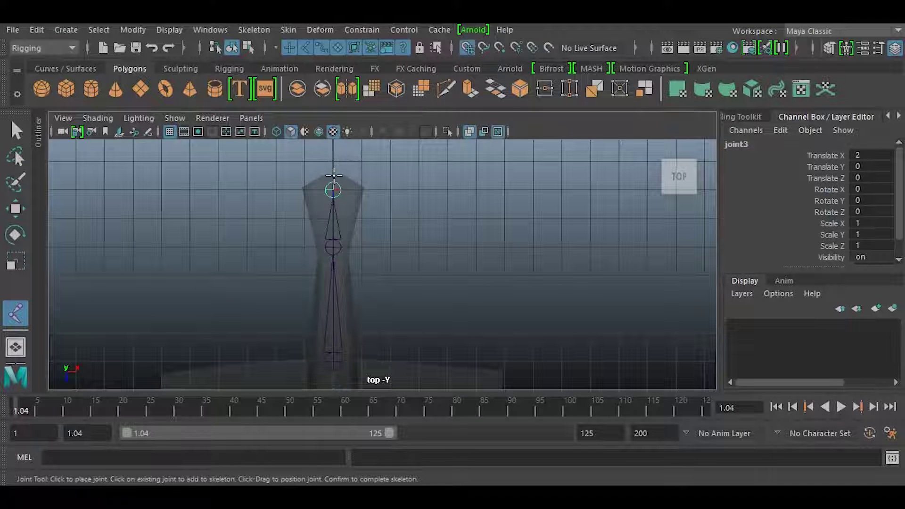
# Step: Move the tail-end joint back to the tip of the tail, at Translate X about 2.54
pyautogui.press('w')
pyautogui.click(333, 191)
pyautogui.moveTo(334, 227); pyautogui.dragTo(335, 211)
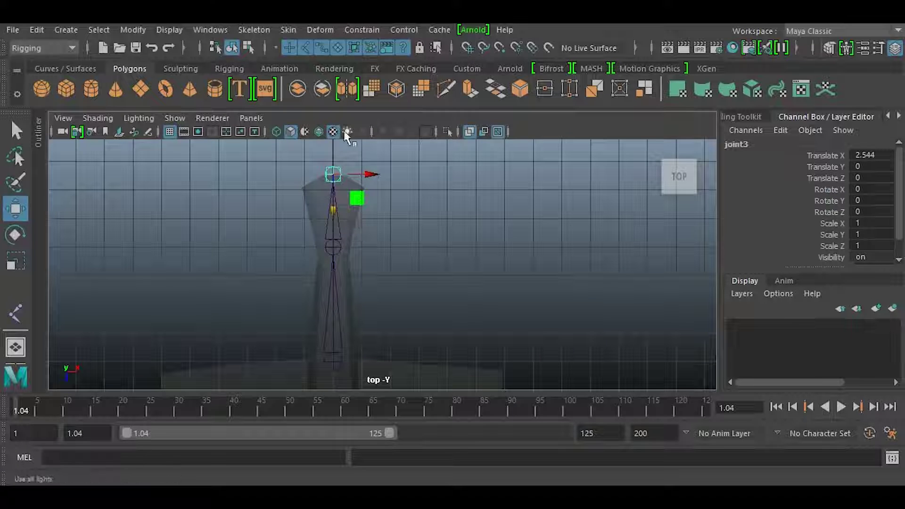
# Step: Display wireframe on shaded and shift only the middle joint forward to the tail's base edges, at Translate X about 3.48
pyautogui.click(318, 131)
pyautogui.click(335, 248)
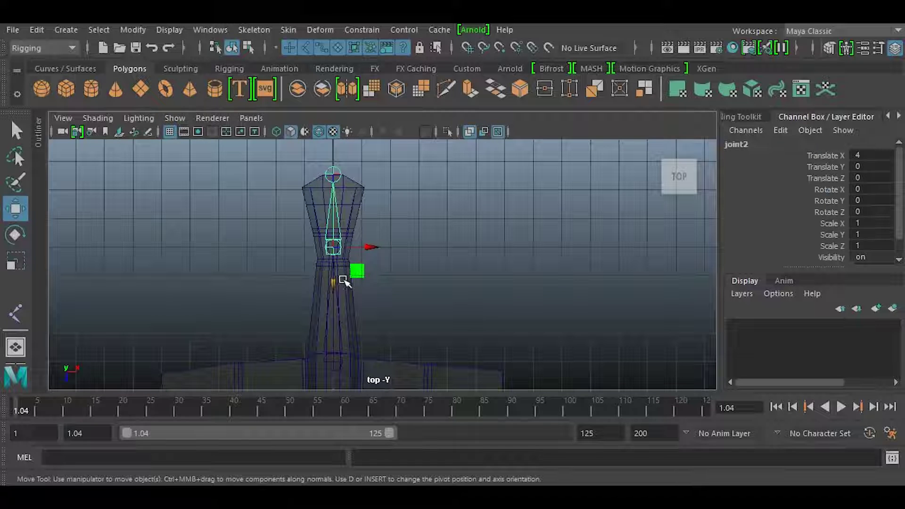
pyautogui.moveTo(334, 282); pyautogui.dragTo(338, 300)
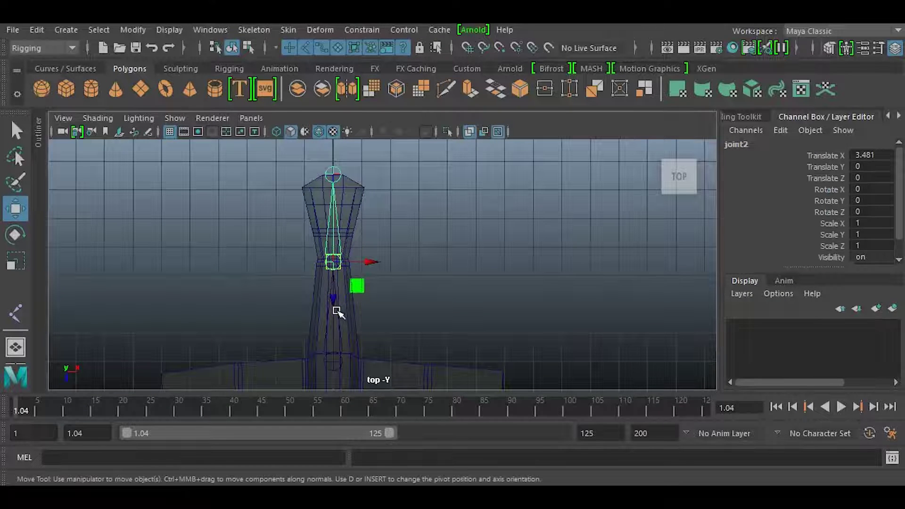
# Step: In the side view, raise the root joint with its whole chain into the fuselage, to Translate Y about 2.07
pyautogui.keyDown('alt'); pyautogui.moveTo(337, 309); pyautogui.dragTo(325, 232, button='middle'); pyautogui.keyUp('alt')
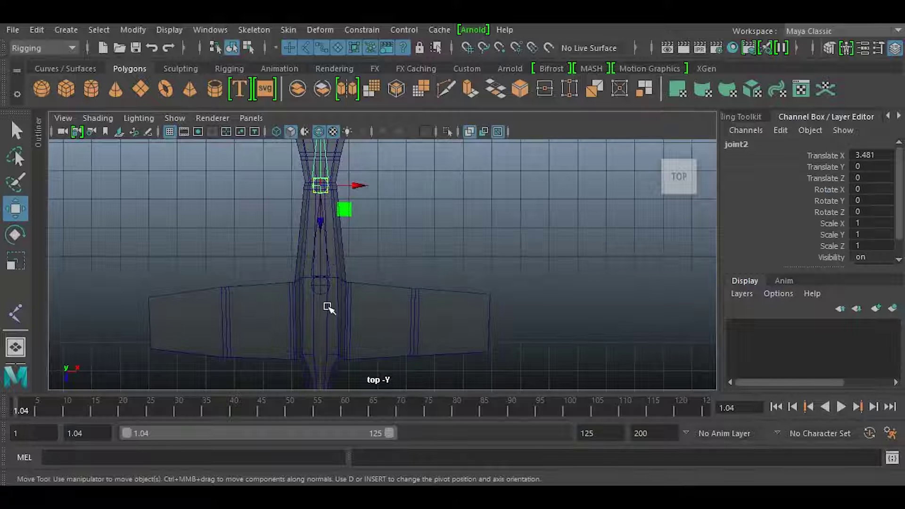
pyautogui.press('space')
pyautogui.moveTo(327, 304); pyautogui.dragTo(384, 305)
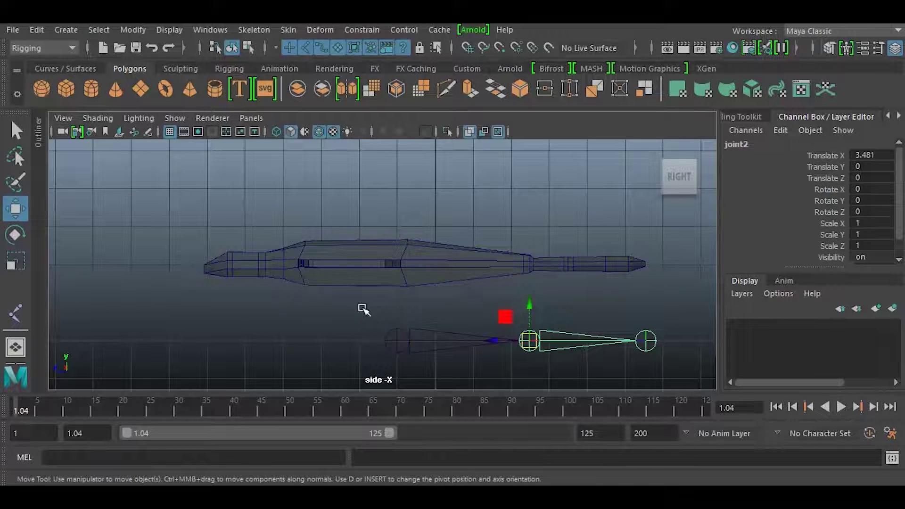
pyautogui.keyDown('alt'); pyautogui.moveTo(364, 309); pyautogui.dragTo(333, 293, button='middle'); pyautogui.keyUp('alt')
pyautogui.click(343, 304)
pyautogui.click(349, 309)
pyautogui.moveTo(339, 285); pyautogui.dragTo(336, 208)
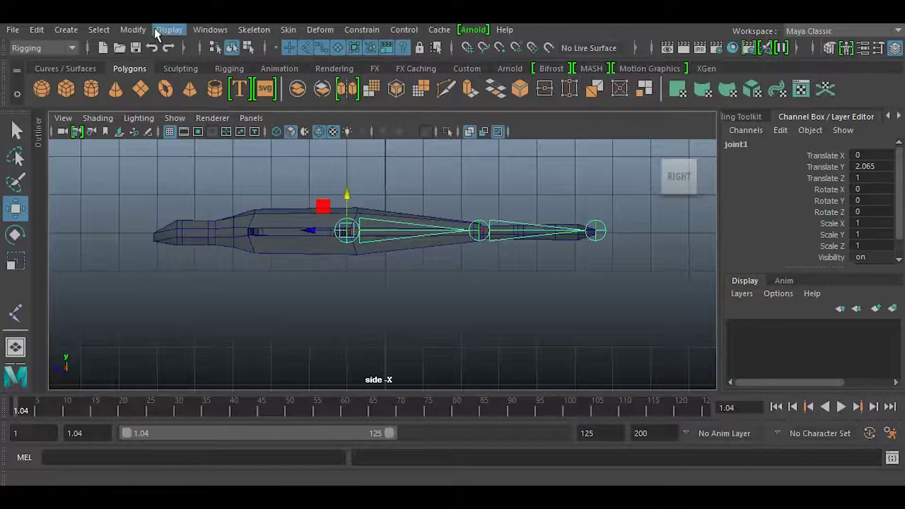
# Step: Set the joint display size to 0.3
pyautogui.click(167, 30)
pyautogui.moveTo(202, 239)
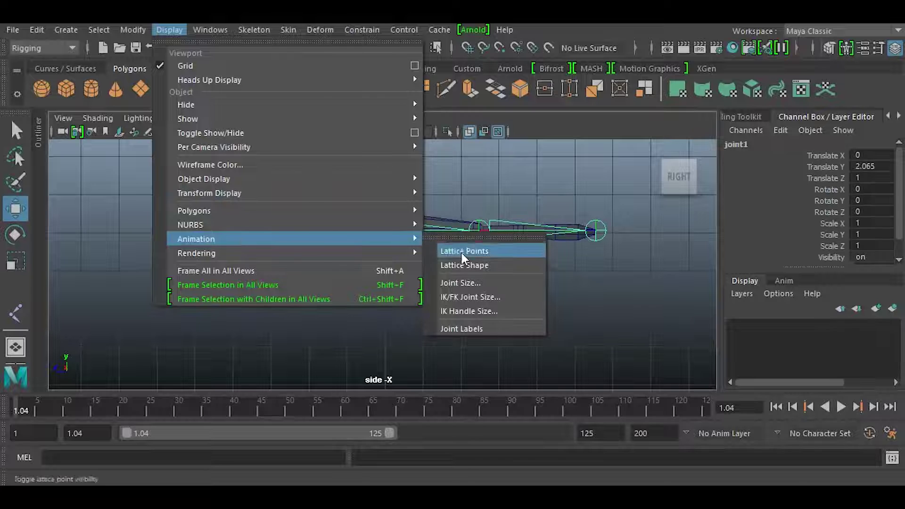
pyautogui.click(467, 283)
pyautogui.moveTo(338, 213); pyautogui.dragTo(315, 216)
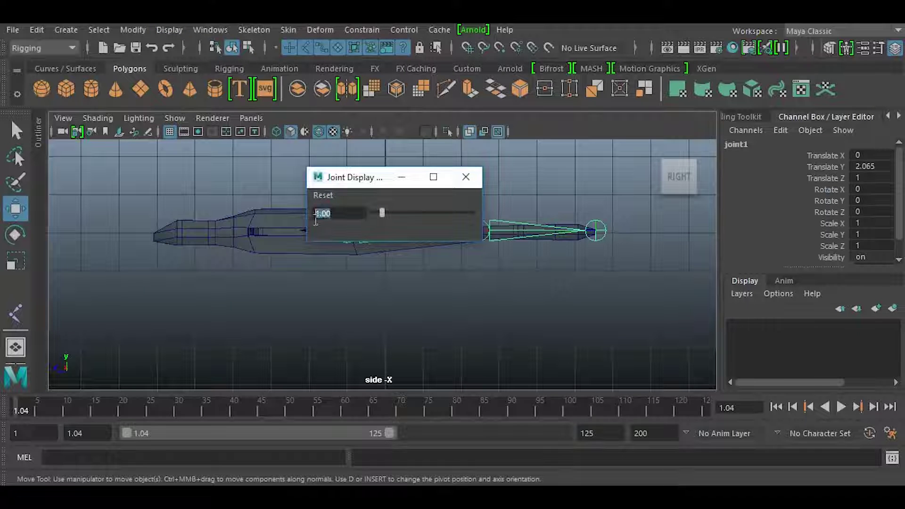
pyautogui.press('BackSpace')
pyautogui.write('.5')
pyautogui.press('Return')
pyautogui.write('.3')
pyautogui.press('Return')
pyautogui.click(471, 176)
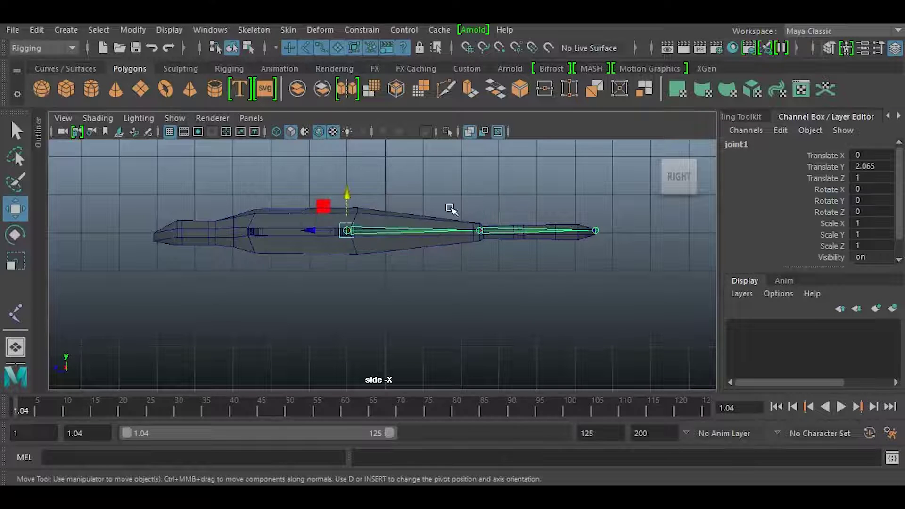
# Step: In the top view, create a separate grid-snapped three-joint chain from Z 3 between the wings to the nose, with bones 2 and 1 units long
pyautogui.press('space')
pyautogui.moveTo(377, 239); pyautogui.dragTo(344, 238)
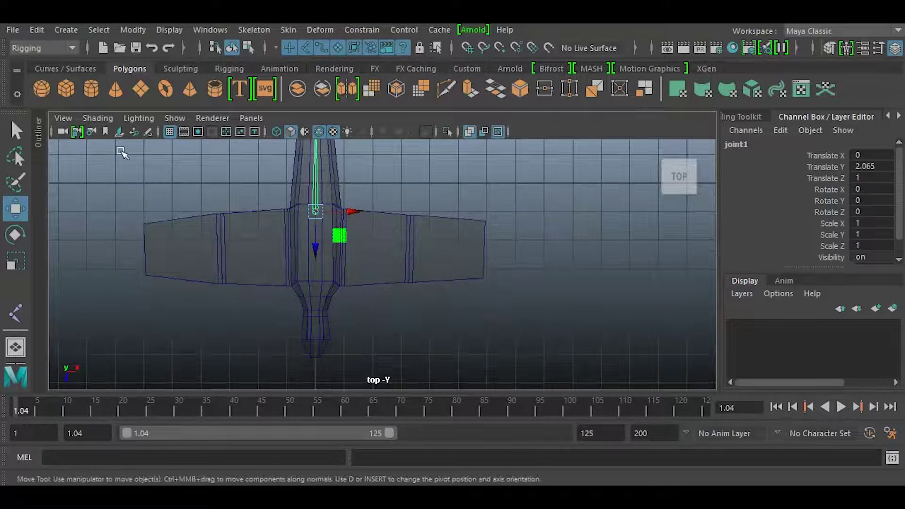
pyautogui.click(70, 30)
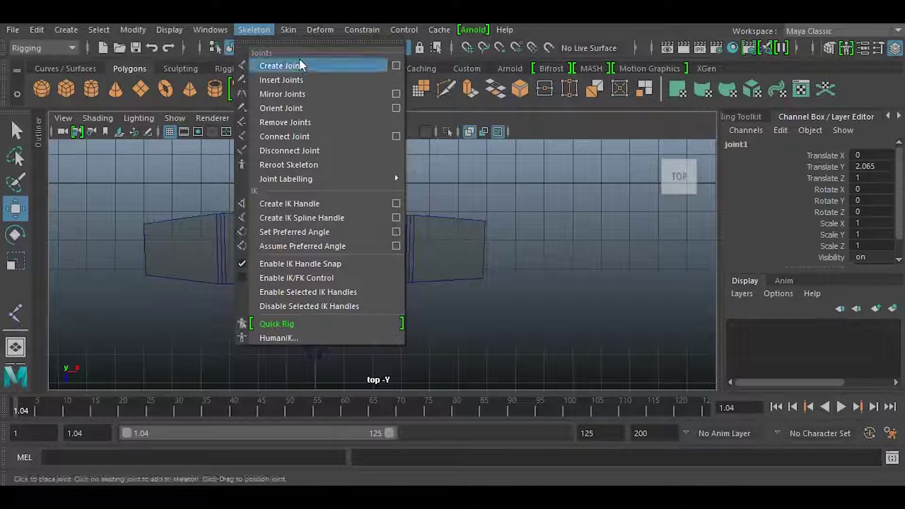
pyautogui.click(307, 63)
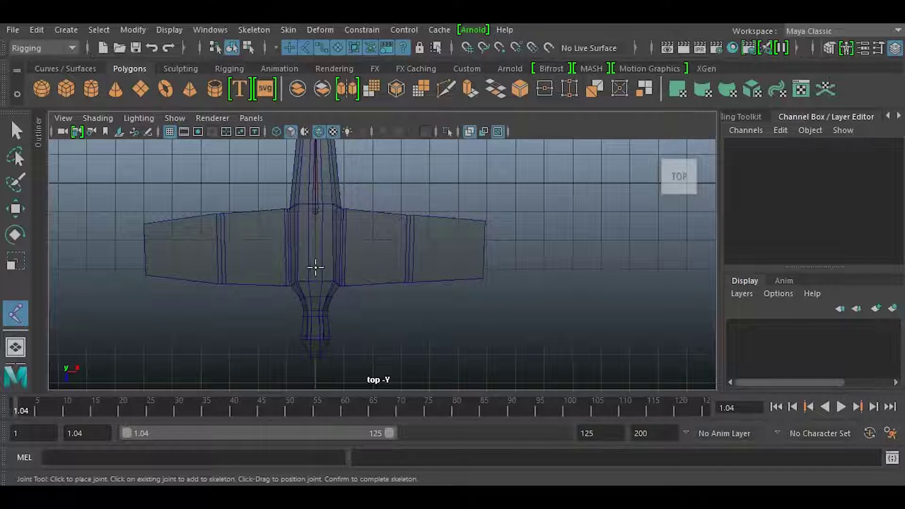
pyautogui.press('x')
pyautogui.click(317, 269)
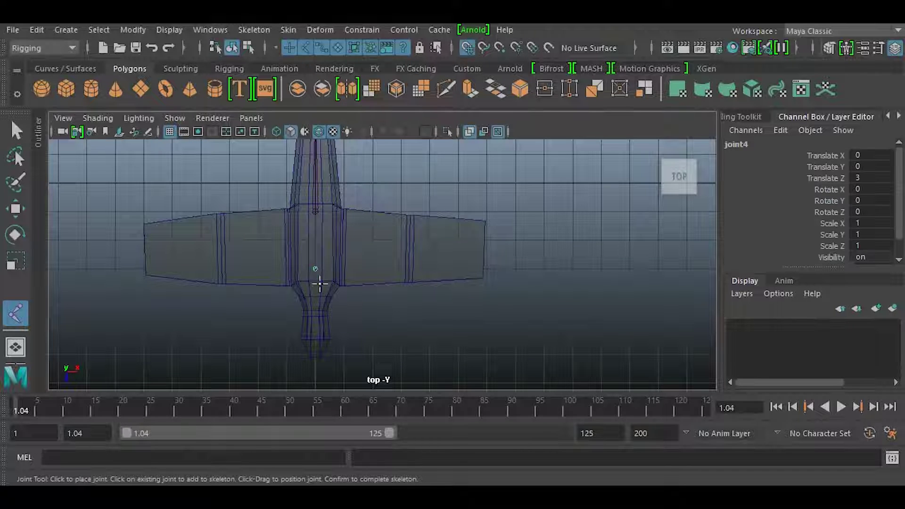
pyautogui.click(315, 311)
pyautogui.click(315, 353)
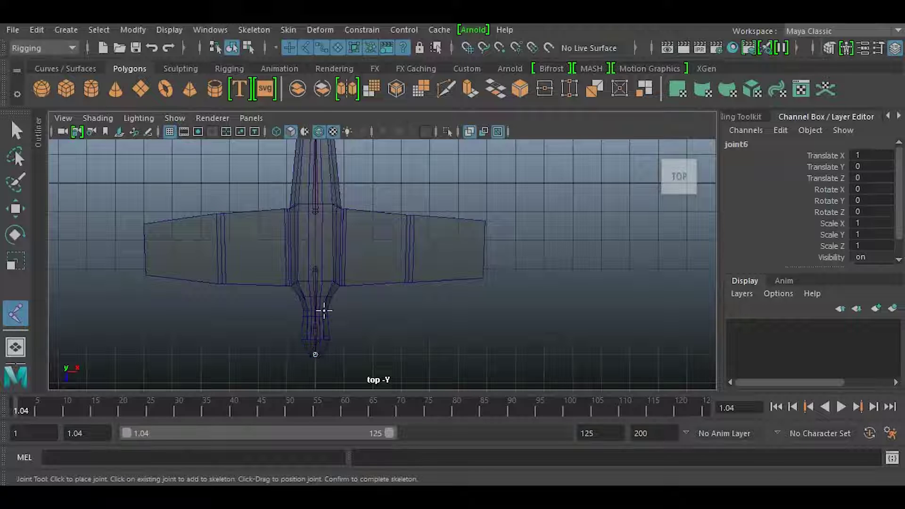
pyautogui.press('q')
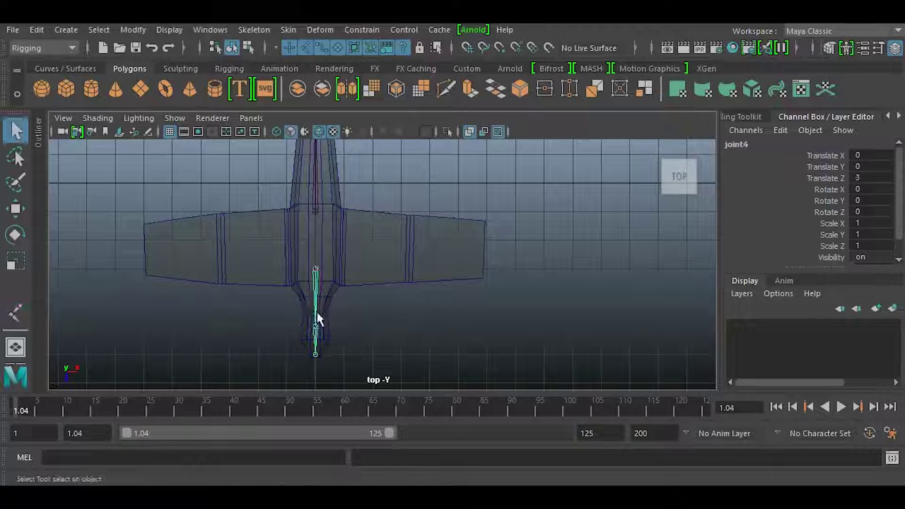
# Step: Shift only the nose chain's middle joint back to Translate X about 1.43, keeping the nose-tip joint in place
pyautogui.click(317, 321)
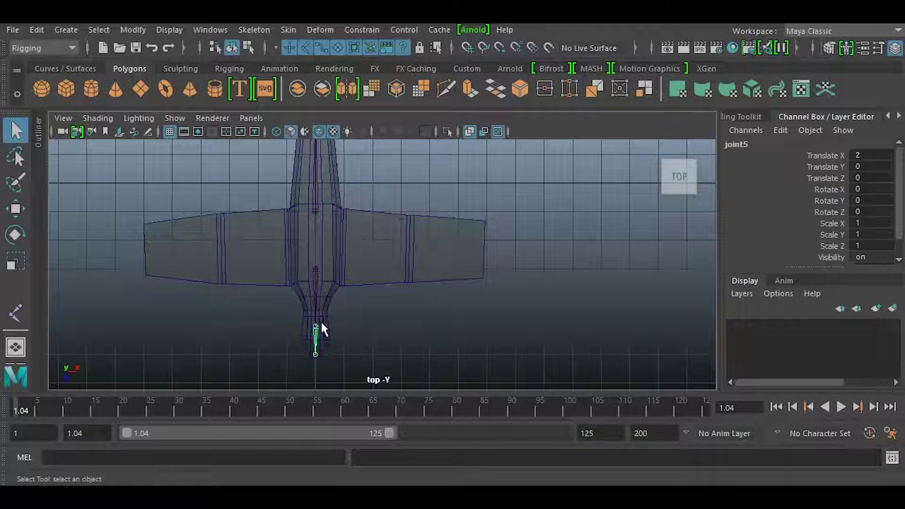
pyautogui.press('w')
pyautogui.press('d')
pyautogui.moveTo(320, 368); pyautogui.dragTo(405, 321)
pyautogui.press('d')
# Step: In the side view, raise the nose chain by its root joint into the fuselage, to Translate Y about 1.99
pyautogui.press('space')
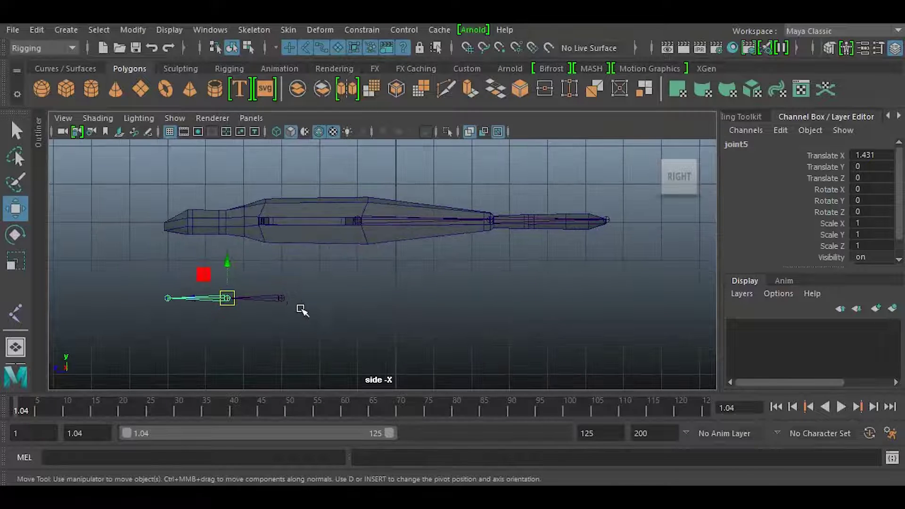
pyautogui.press('q')
pyautogui.click(285, 300)
pyautogui.press('w')
pyautogui.moveTo(283, 272); pyautogui.dragTo(281, 202)
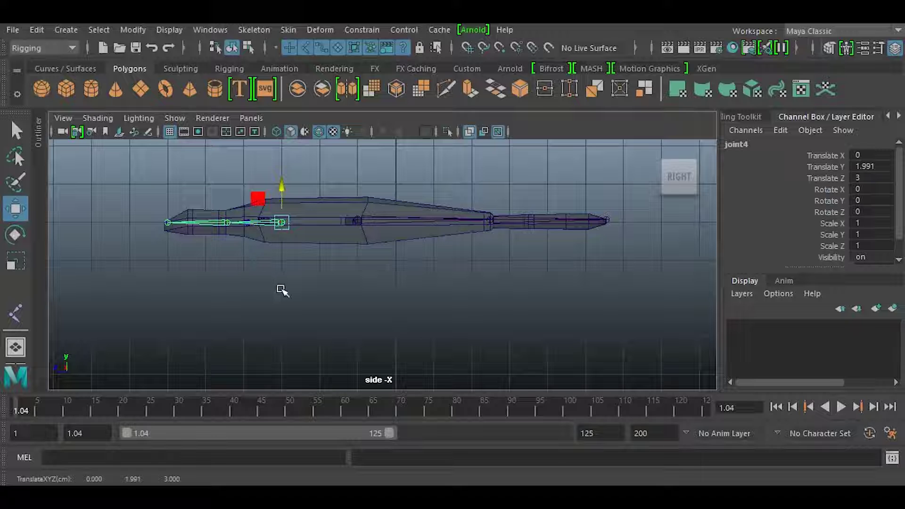
# Step: In the top view, create a separate grid-snapped three-joint chain along the positive-X wing from X 1, Z 2, with bones 2 and 3 units long
pyautogui.press('space')
pyautogui.moveTo(288, 286); pyautogui.dragTo(218, 286)
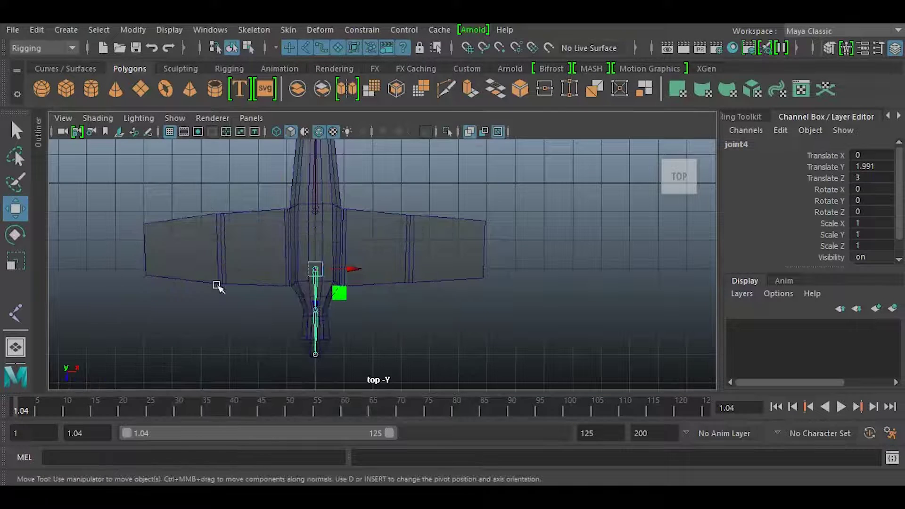
pyautogui.keyDown('alt'); pyautogui.moveTo(297, 300); pyautogui.dragTo(262, 325, button='middle'); pyautogui.keyUp('alt')
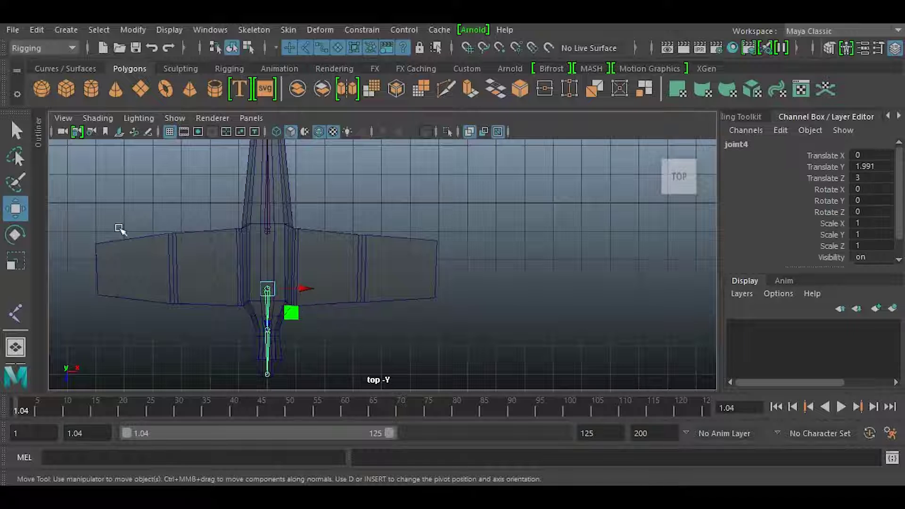
pyautogui.click(254, 30)
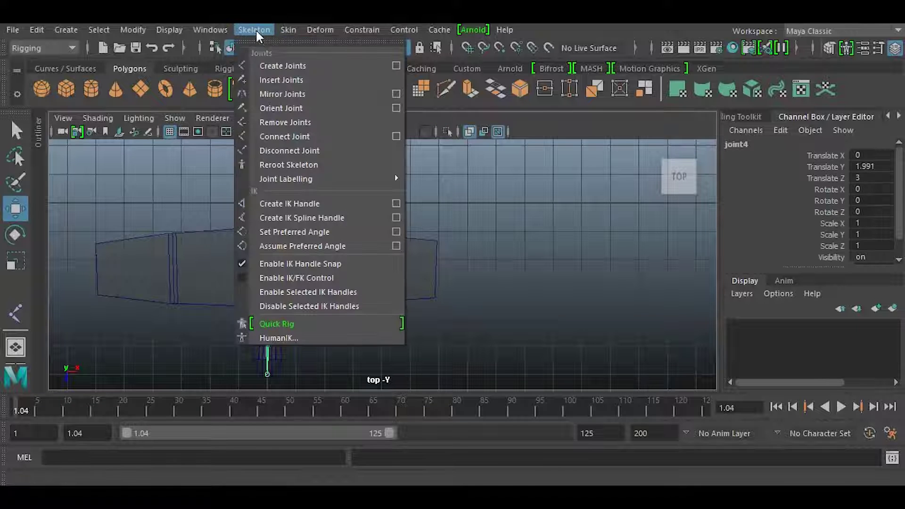
pyautogui.click(272, 65)
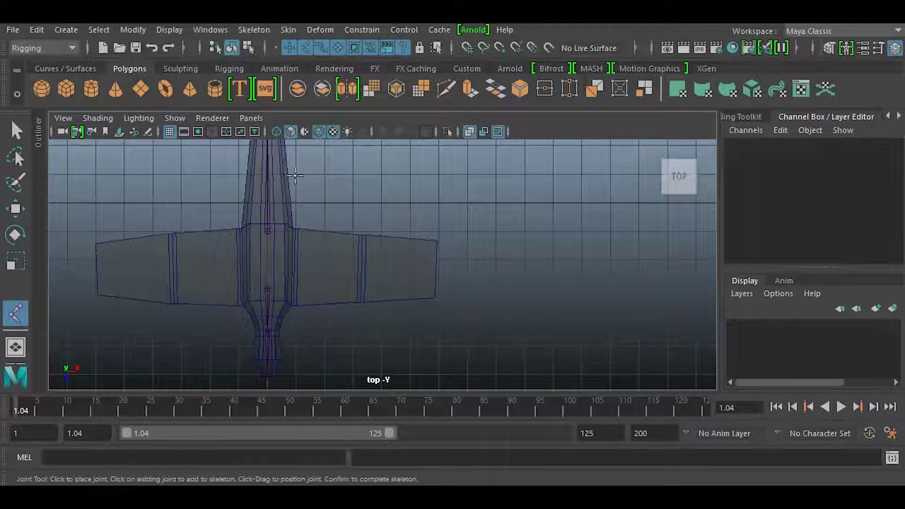
pyautogui.click(300, 259)
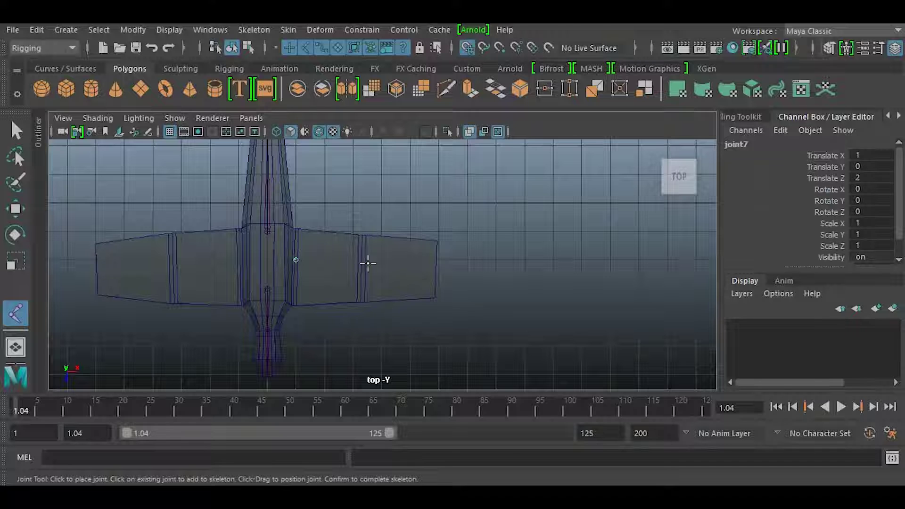
pyautogui.click(353, 260)
pyautogui.click(436, 259)
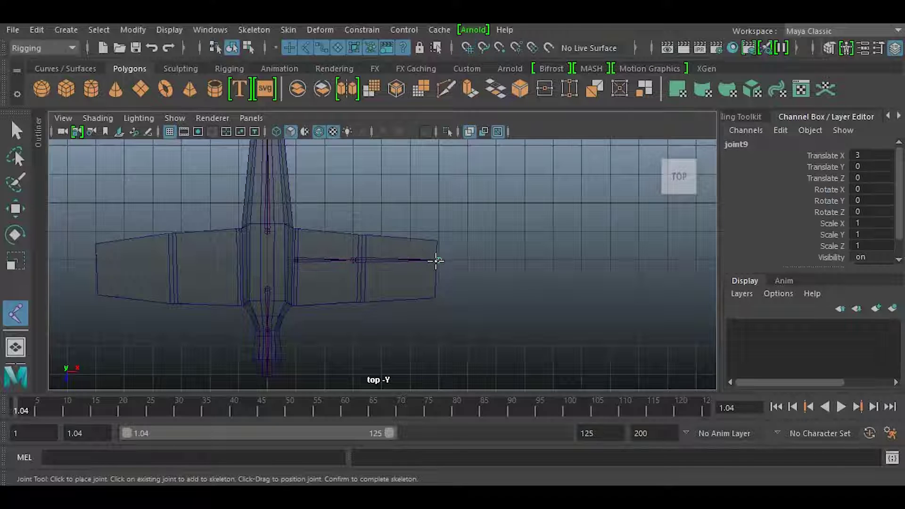
pyautogui.press('Return')
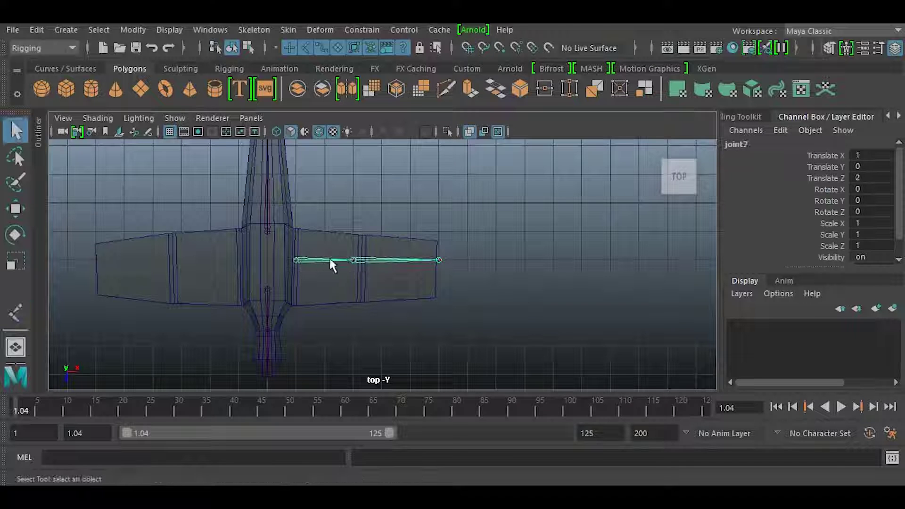
# Step: Shift only the wing chain's middle joint outward to Translate X about 2.3, keeping the wing-tip joint in place
pyautogui.press('w')
pyautogui.click(356, 260)
pyautogui.press('d')
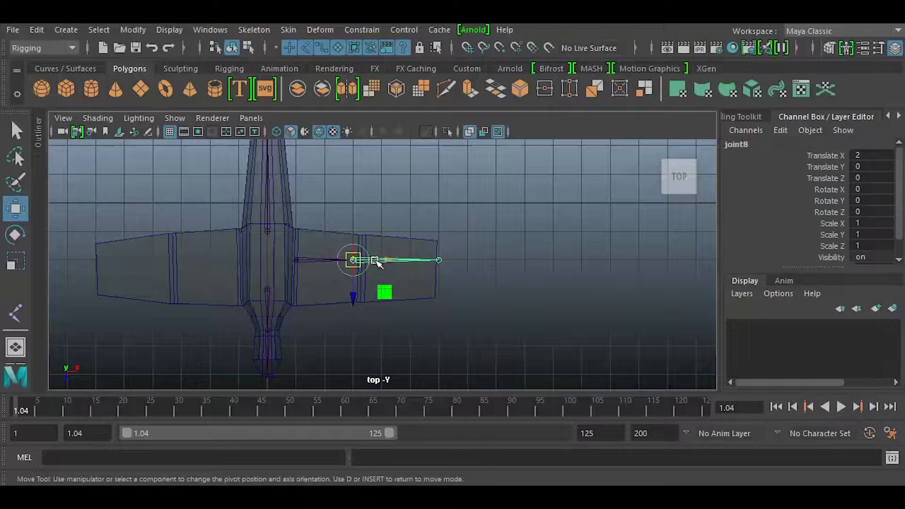
pyautogui.moveTo(381, 263); pyautogui.dragTo(390, 264)
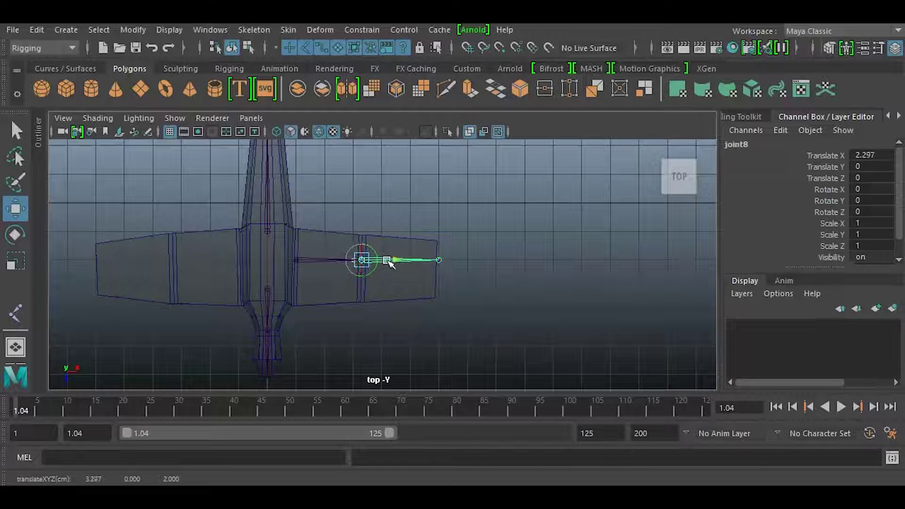
# Step: Shift only the wing chain's root joint to Translate X about 0.95, and move the whole chain to Translate Z about 2.32
pyautogui.click(295, 261)
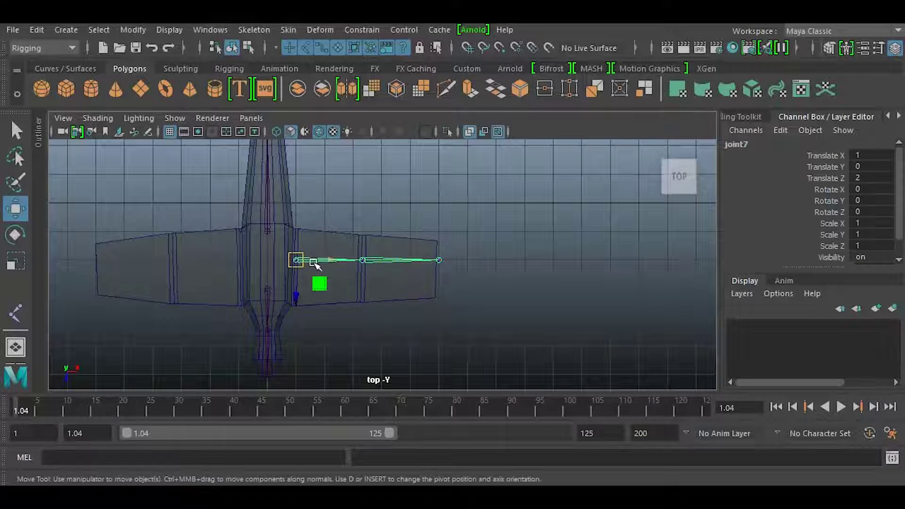
pyautogui.moveTo(336, 260); pyautogui.dragTo(335, 260)
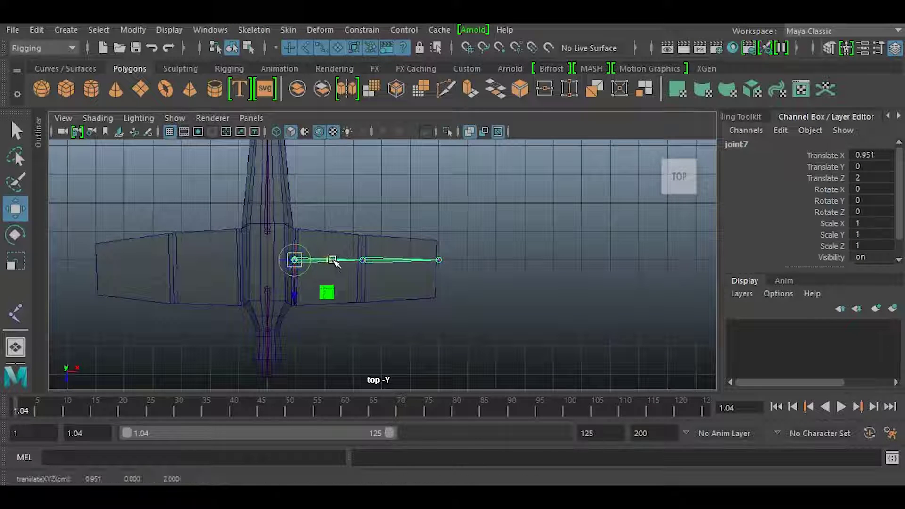
pyautogui.press('d')
pyautogui.moveTo(297, 283); pyautogui.dragTo(296, 291)
pyautogui.scroll(6, 148, 311)
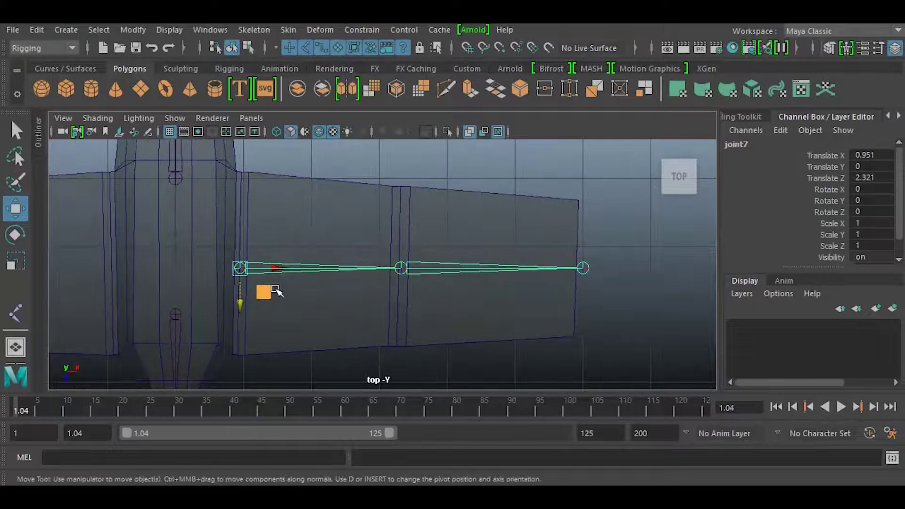
# Step: Fine-tune the wing chain's middle joint alone to Translate X 2.34, centred on the wing's inner edge loops
pyautogui.click(400, 268)
pyautogui.press('d')
pyautogui.moveTo(435, 268); pyautogui.dragTo(432, 267)
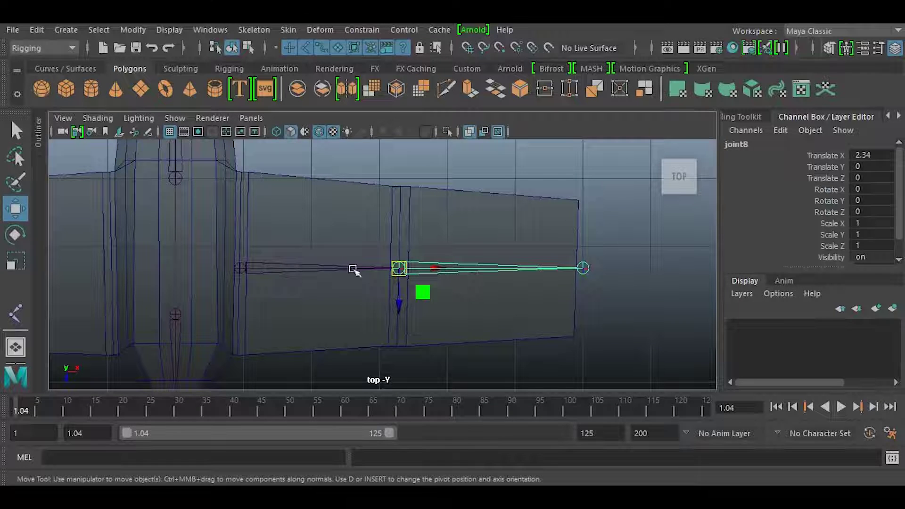
# Step: In the side view, try to raise the wing chain by its middle joint to Translate Y about 2.05
pyautogui.press('space')
pyautogui.moveTo(311, 277); pyautogui.dragTo(372, 276)
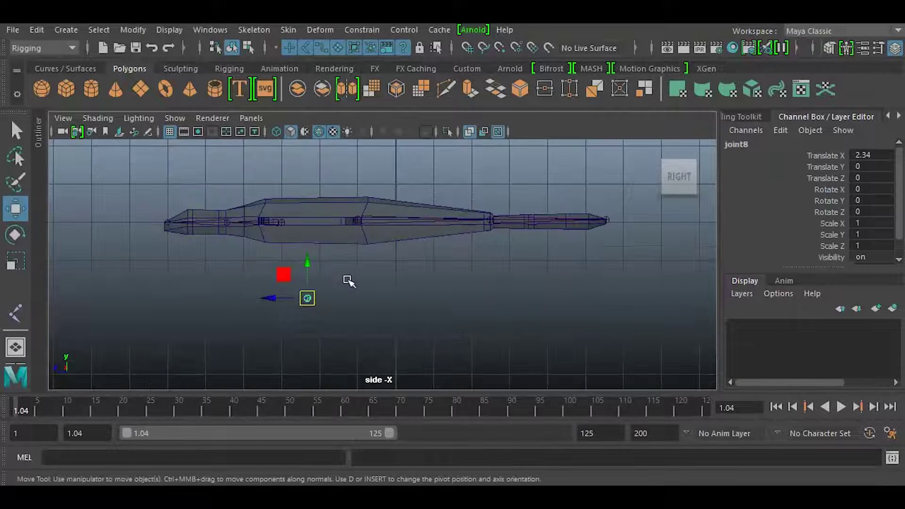
pyautogui.moveTo(311, 258); pyautogui.dragTo(310, 178)
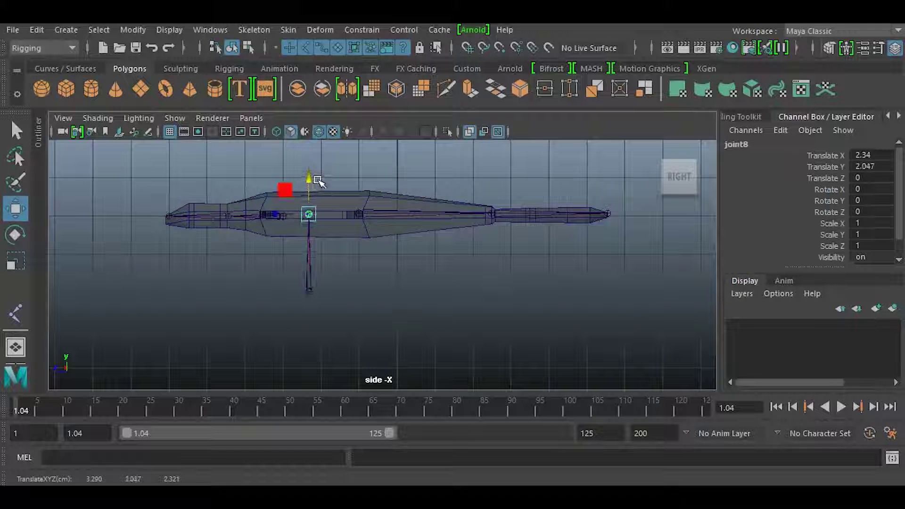
pyautogui.press('space')
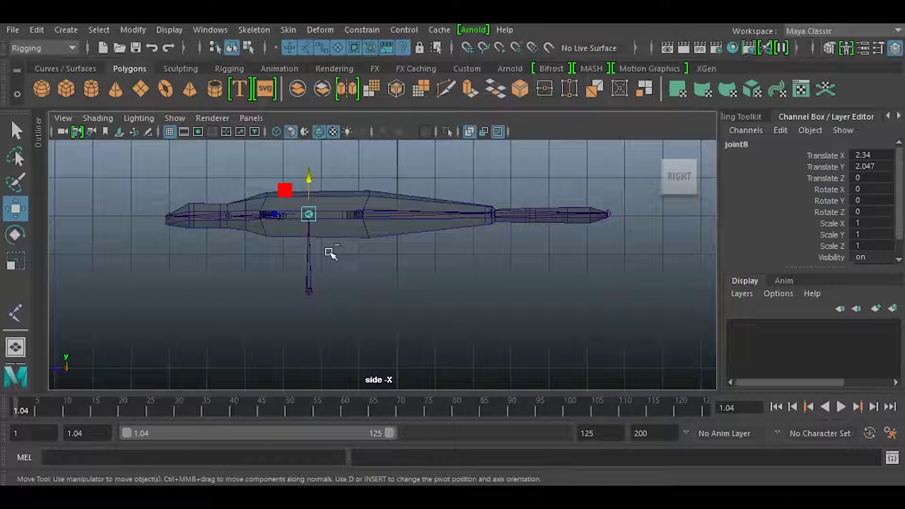
pyautogui.hotkey('ctrl', 'z')
# Step: Raise the whole wing chain by its root joint into the wing, to Translate Y about 2.03
pyautogui.press('space')
pyautogui.moveTo(326, 256); pyautogui.dragTo(280, 257)
pyautogui.click(368, 318)
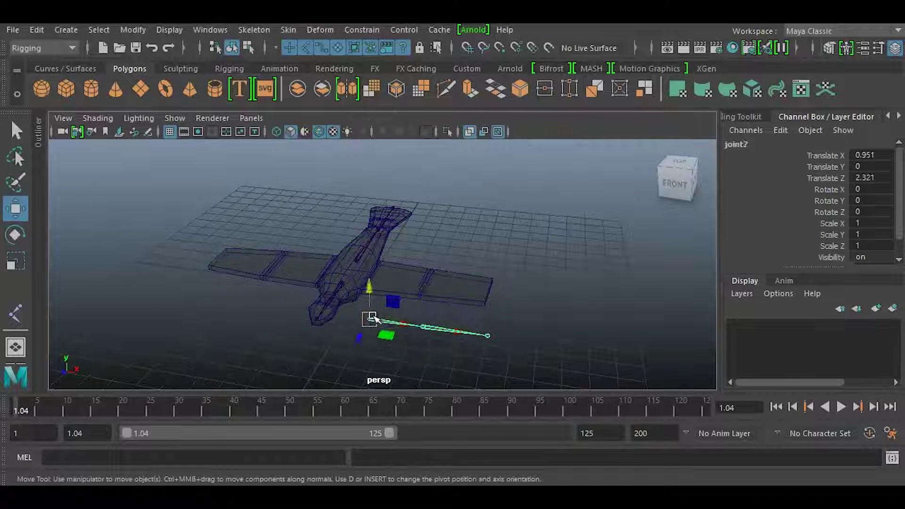
pyautogui.click(369, 288)
pyautogui.moveTo(369, 288); pyautogui.dragTo(324, 270)
pyautogui.press('space')
pyautogui.moveTo(322, 293); pyautogui.dragTo(379, 293)
pyautogui.moveTo(310, 226); pyautogui.dragTo(309, 219)
pyautogui.press('space')
pyautogui.moveTo(303, 253); pyautogui.dragTo(285, 216)
pyautogui.keyDown('alt'); pyautogui.moveTo(264, 270); pyautogui.dragTo(349, 320); pyautogui.keyUp('alt')
pyautogui.press('f')
pyautogui.keyDown('alt'); pyautogui.moveTo(349, 321); pyautogui.dragTo(263, 301, button='right'); pyautogui.keyUp('alt')
pyautogui.keyDown('alt'); pyautogui.moveTo(262, 301); pyautogui.dragTo(260, 227); pyautogui.keyUp('alt')
# Step: In the top view, try placing a single joint between the tail and nose chains with projected-center snapping, and remove it
pyautogui.press('space')
pyautogui.keyDown('alt'); pyautogui.moveTo(261, 268); pyautogui.dragTo(341, 267, button='middle'); pyautogui.keyUp('alt')
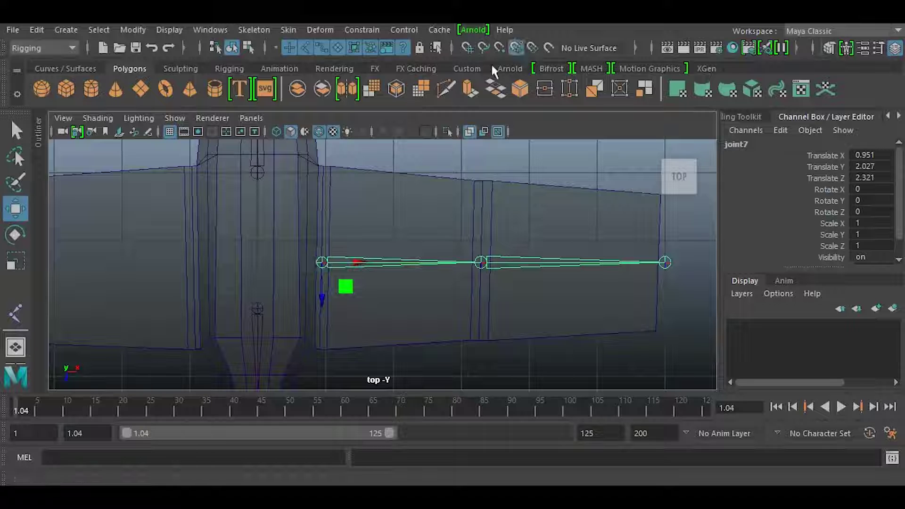
pyautogui.click(516, 48)
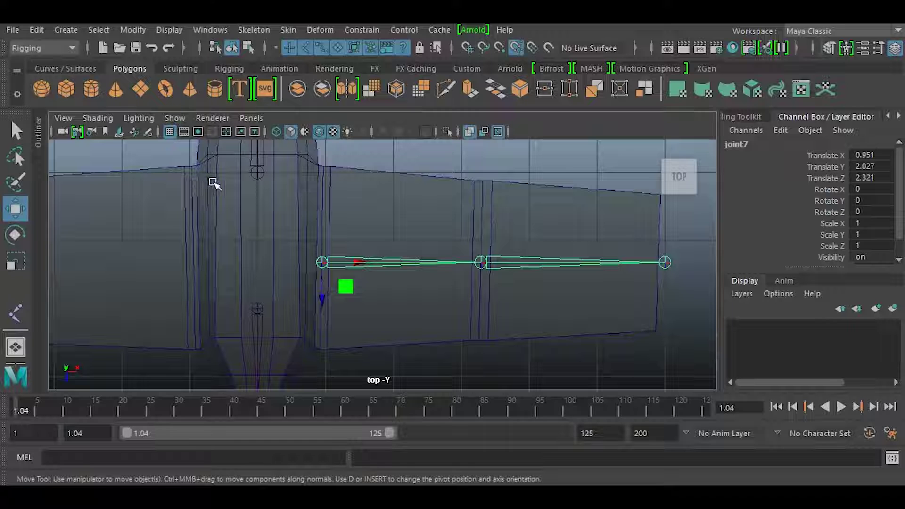
pyautogui.click(16, 314)
pyautogui.click(257, 241)
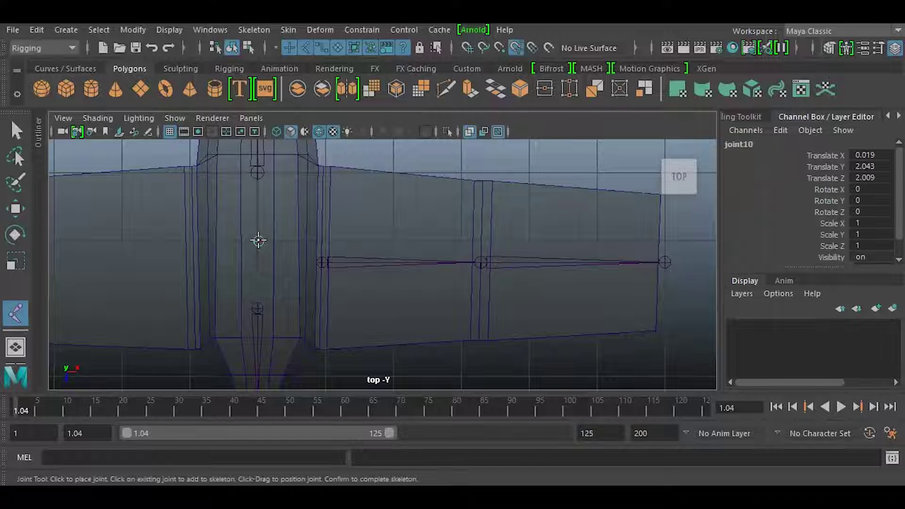
pyautogui.press('space')
pyautogui.moveTo(275, 266); pyautogui.dragTo(285, 262)
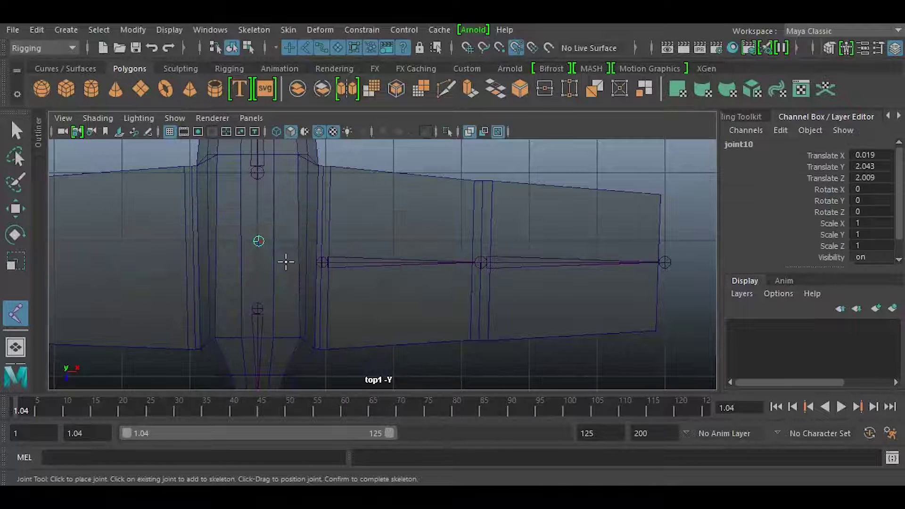
pyautogui.hotkey('ctrl', 'z')
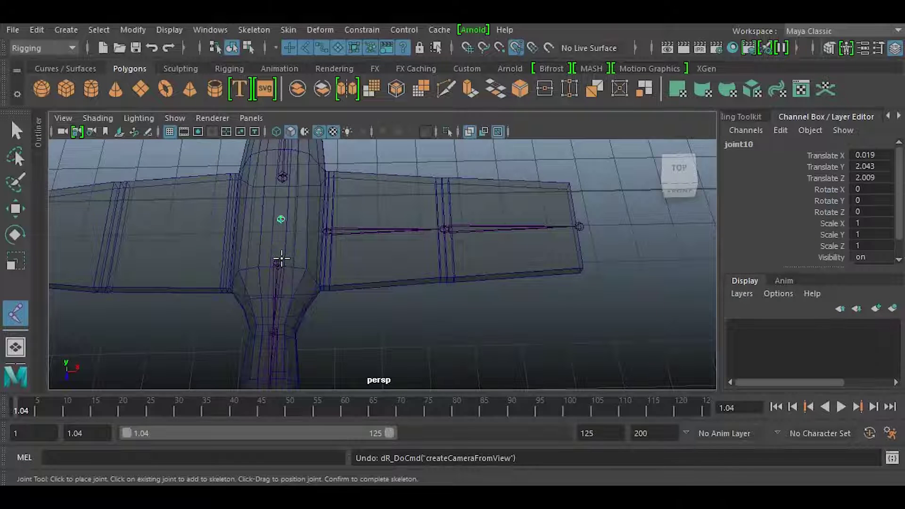
pyautogui.press('q')
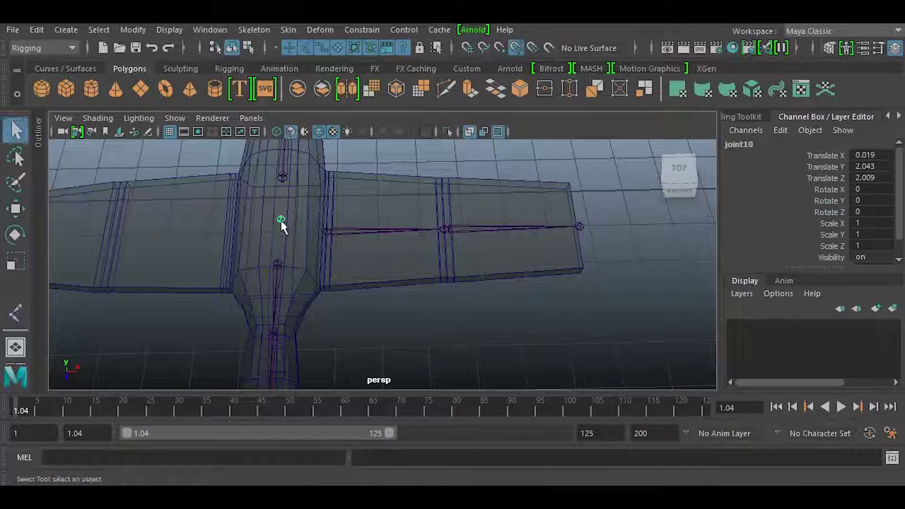
pyautogui.click(280, 219)
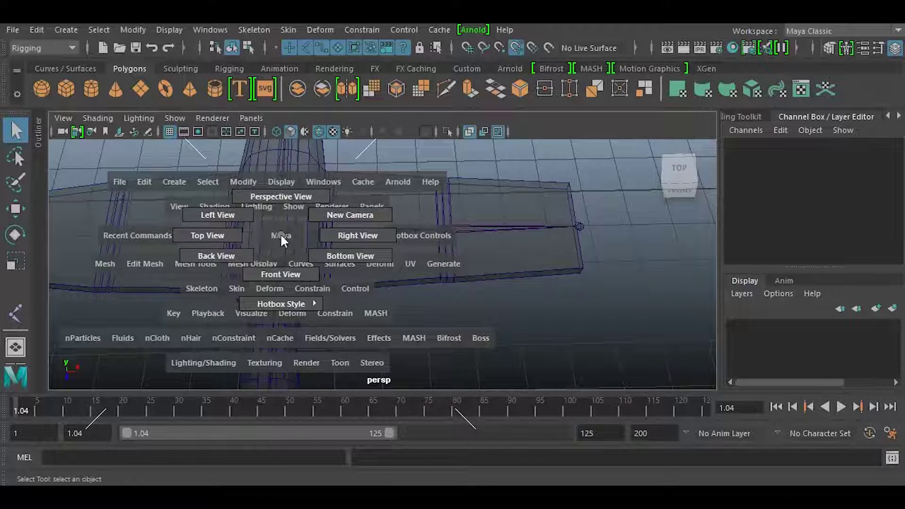
# Step: Try placing a grid-snapped joint on the centreline at Z 2, raise it towards the fuselage, and discard it
pyautogui.moveTo(280, 233); pyautogui.dragTo(206, 236)
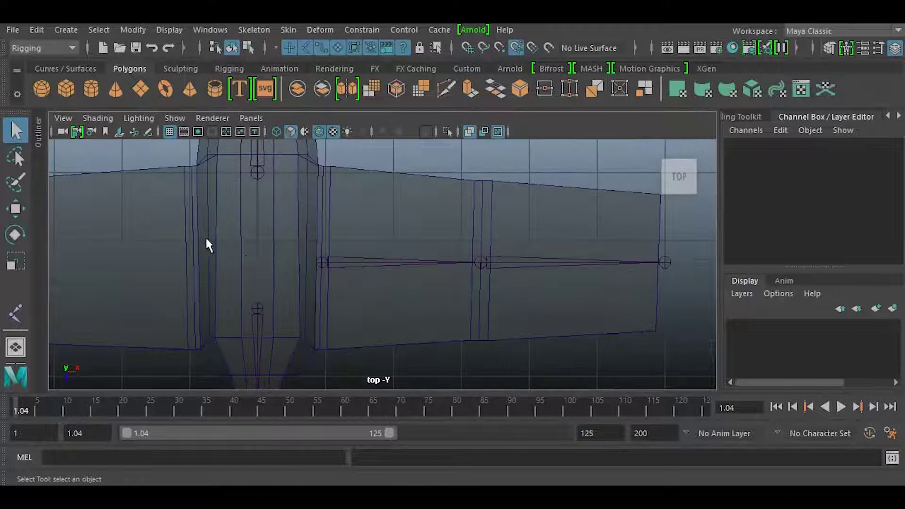
pyautogui.click(17, 313)
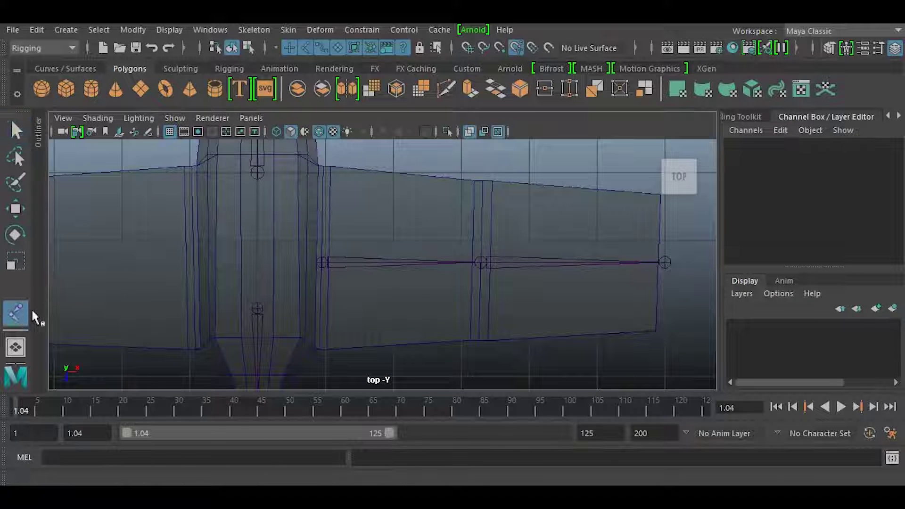
pyautogui.click(255, 240)
pyautogui.press('space')
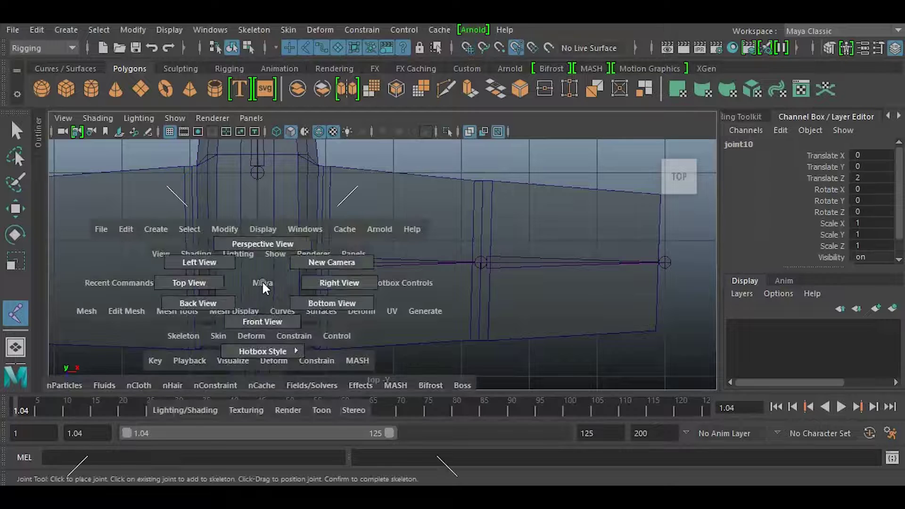
pyautogui.moveTo(263, 254); pyautogui.dragTo(271, 285)
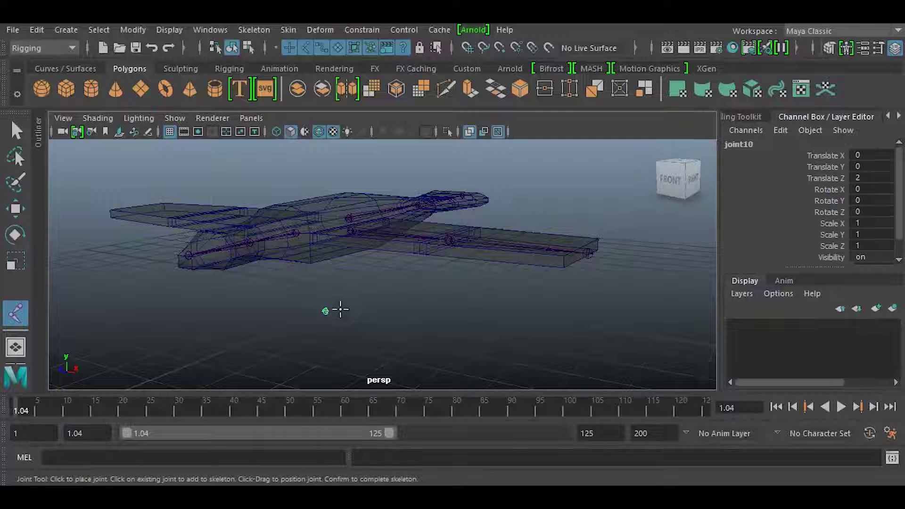
pyautogui.press('q')
pyautogui.press('w')
pyautogui.moveTo(323, 289); pyautogui.dragTo(322, 204)
pyautogui.keyDown('alt'); pyautogui.moveTo(313, 239); pyautogui.dragTo(223, 312); pyautogui.keyUp('alt')
pyautogui.click(296, 282)
# Step: Try placing a joint without snapping near the centreline at about X 0.02, Z 2.03, and discard it
pyautogui.press('space')
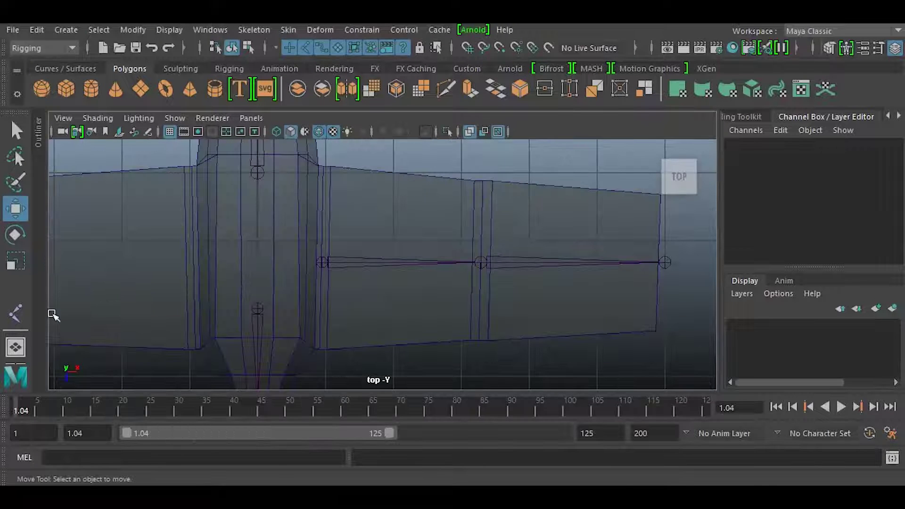
pyautogui.click(16, 313)
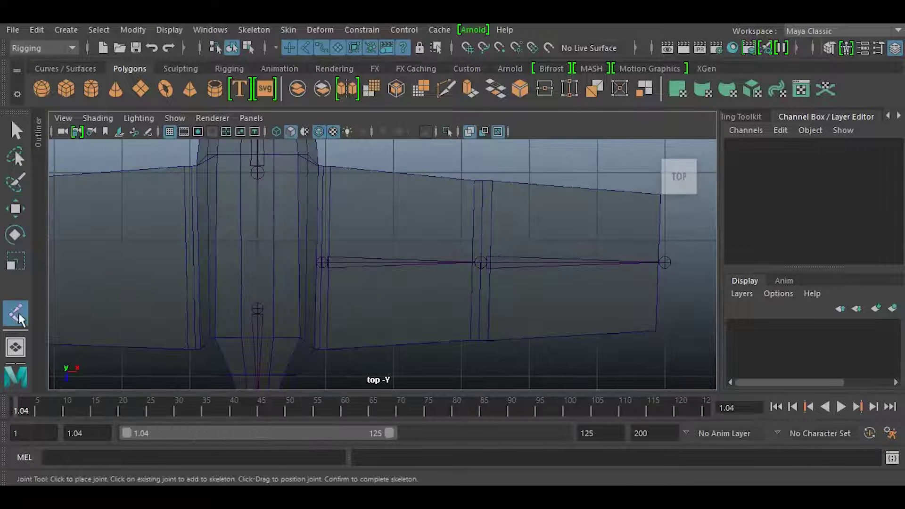
pyautogui.click(258, 241)
pyautogui.press('space')
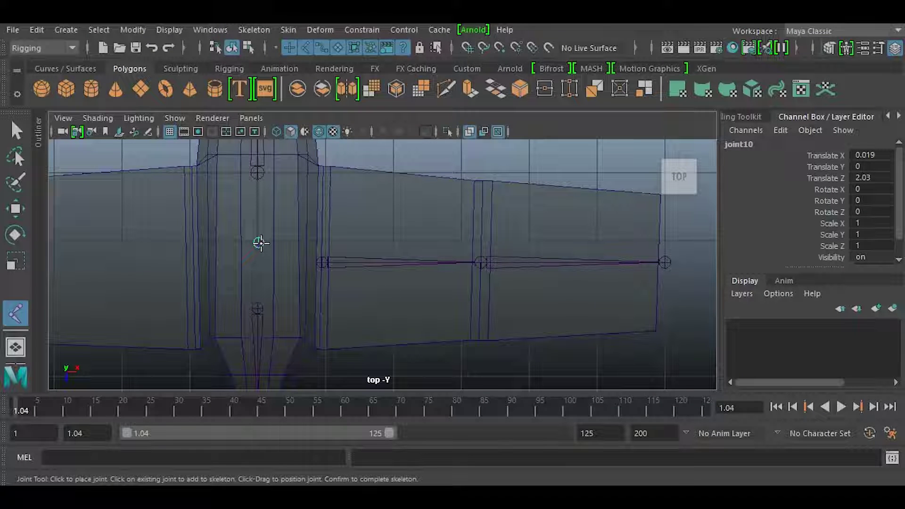
pyautogui.press('space')
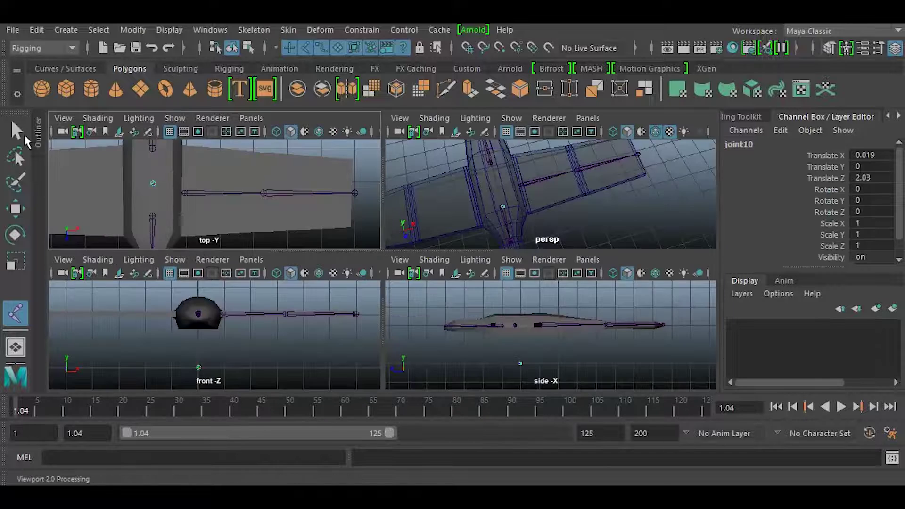
pyautogui.press('q')
pyautogui.press('space')
pyautogui.keyDown('alt'); pyautogui.moveTo(191, 241); pyautogui.dragTo(273, 279); pyautogui.keyUp('alt')
# Step: Using snap to projected center, place a single joint inside the fuselage between the tail and nose chains, at about Y 2.04, Z 2.01
pyautogui.click(516, 48)
pyautogui.press('space')
pyautogui.moveTo(261, 247); pyautogui.dragTo(209, 246)
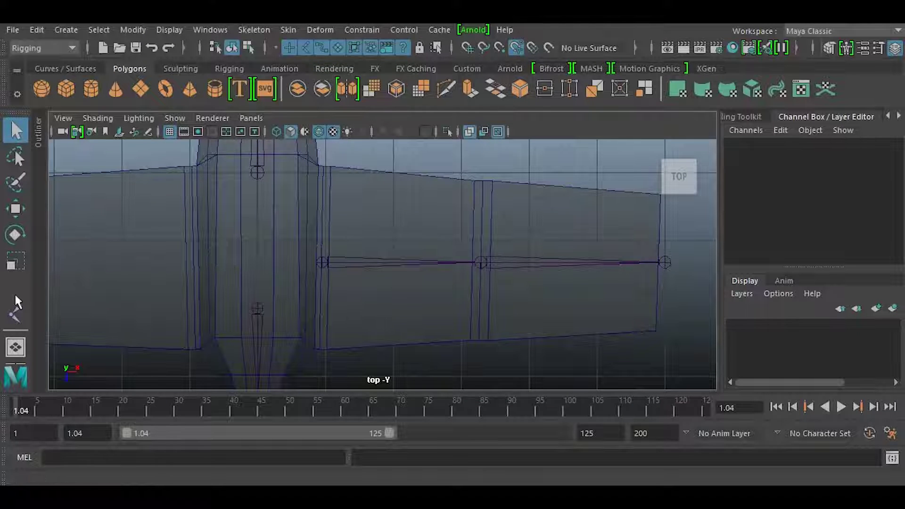
pyautogui.click(15, 313)
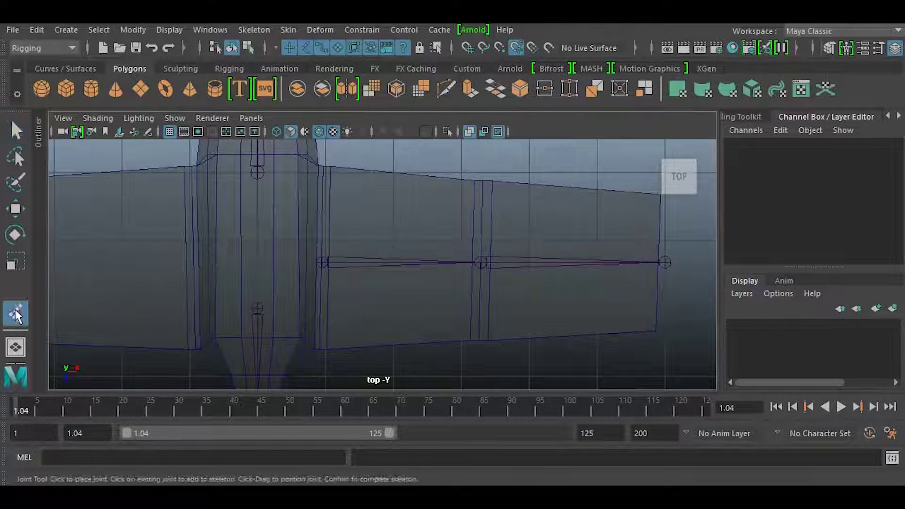
pyautogui.click(257, 239)
pyautogui.press('space')
pyautogui.moveTo(269, 281); pyautogui.dragTo(293, 212)
pyautogui.click(519, 46)
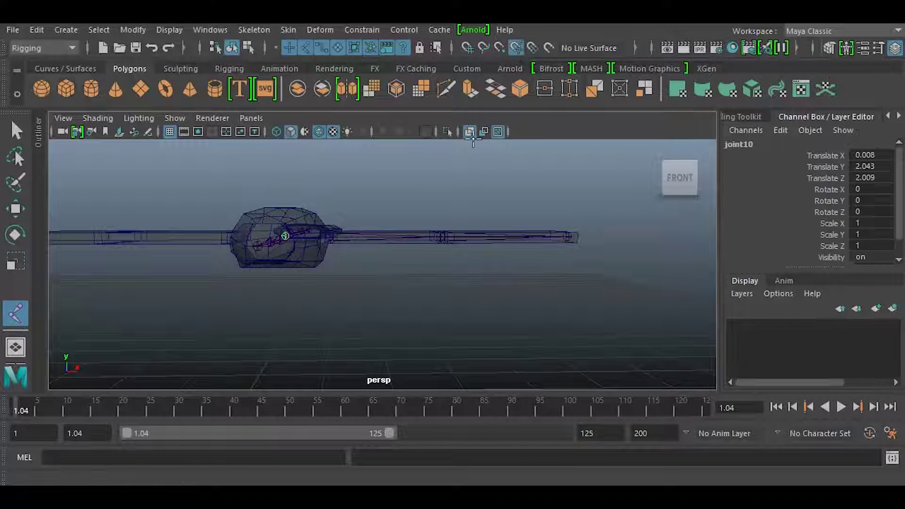
# Step: In the top view, delete the single joint between the tail and nose chains
pyautogui.press('space')
pyautogui.moveTo(380, 213); pyautogui.dragTo(301, 244)
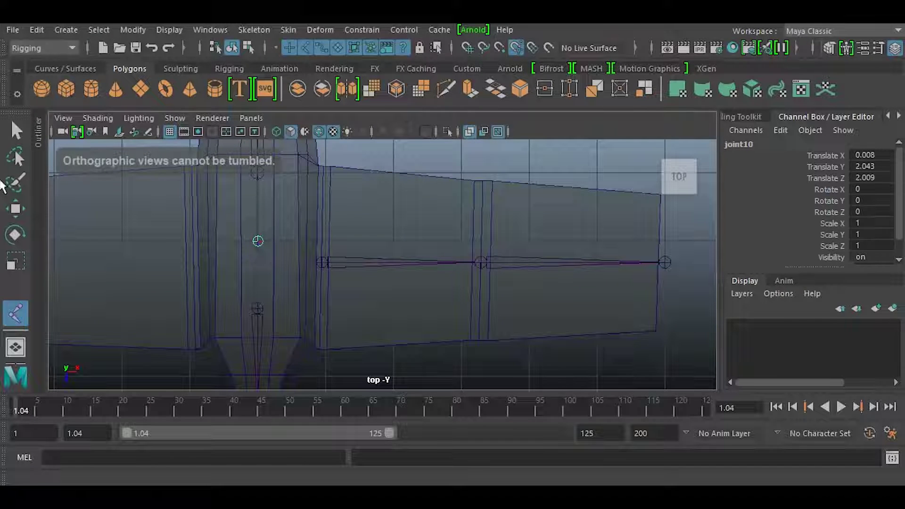
pyautogui.click(17, 131)
pyautogui.click(260, 241)
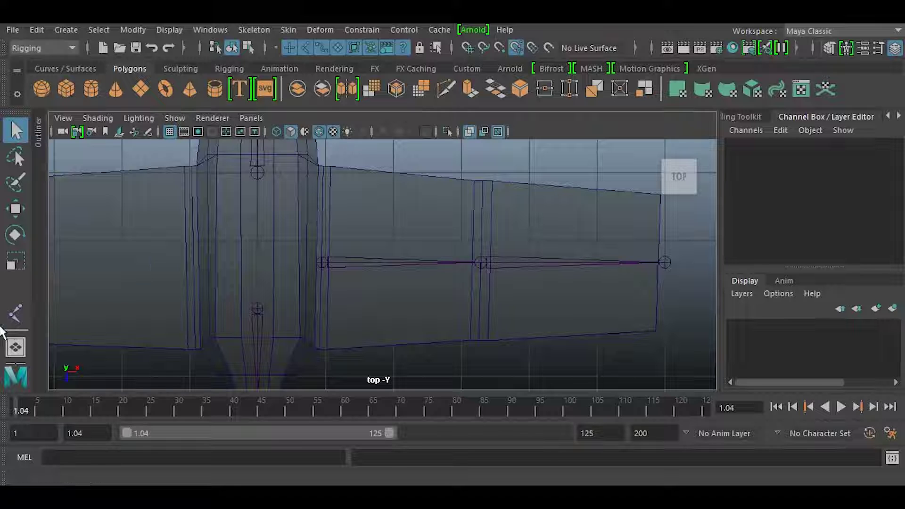
# Step: Place a grid-snapped joint on the centreline at X 0, Z 2 and raise it into the fuselage to about Y 2.07
pyautogui.click(16, 312)
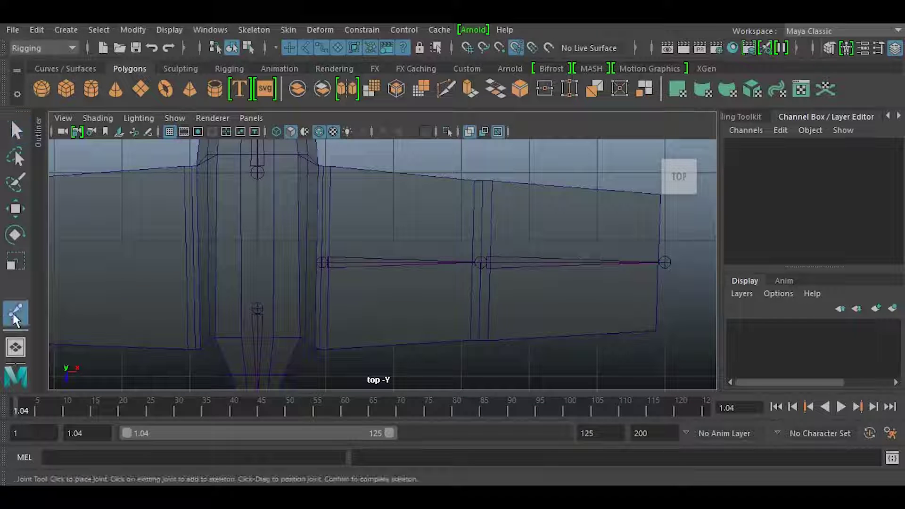
pyautogui.click(259, 239)
pyautogui.press('space')
pyautogui.moveTo(264, 269)
pyautogui.mouseDown()
pyautogui.moveTo(316, 248)
pyautogui.moveTo(273, 230)
pyautogui.moveTo(230, 262)
pyautogui.moveTo(259, 263)
pyautogui.mouseUp()
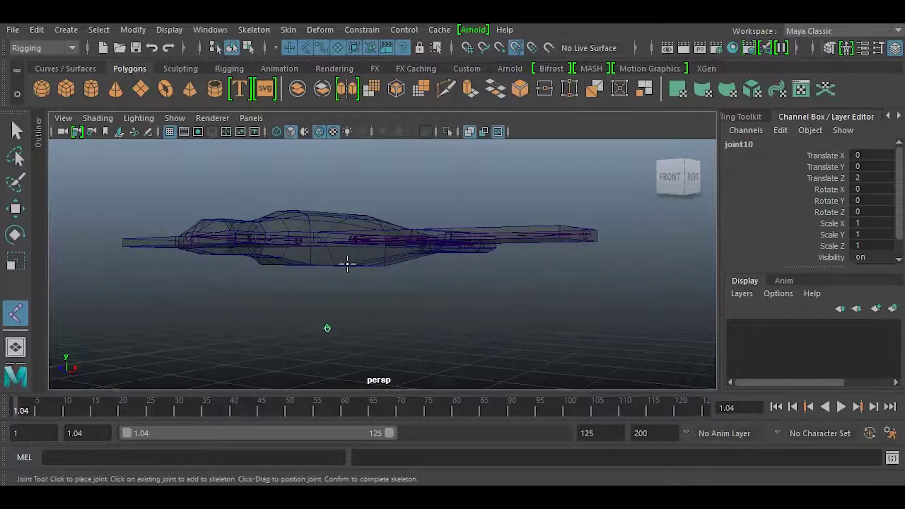
pyautogui.press('w')
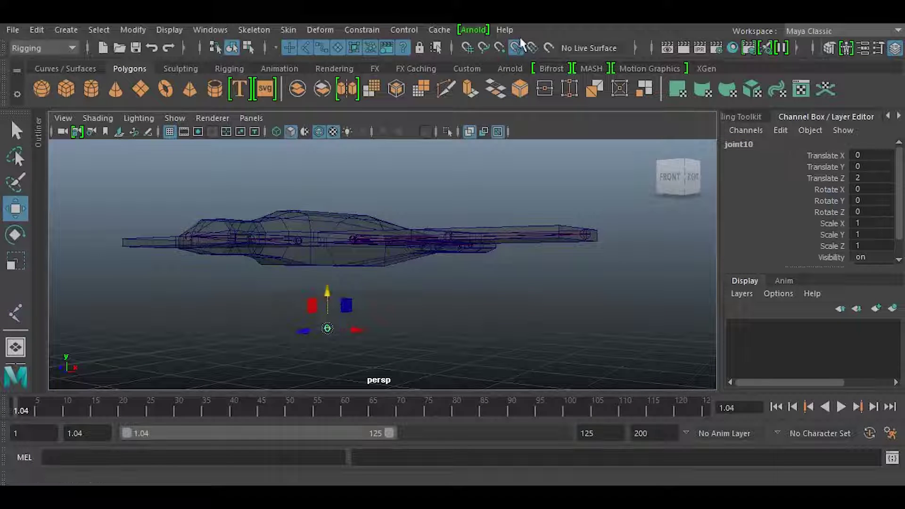
pyautogui.moveTo(327, 292); pyautogui.dragTo(323, 202)
pyautogui.keyDown('alt'); pyautogui.moveTo(304, 275); pyautogui.dragTo(325, 327); pyautogui.keyUp('alt')
pyautogui.click(338, 234)
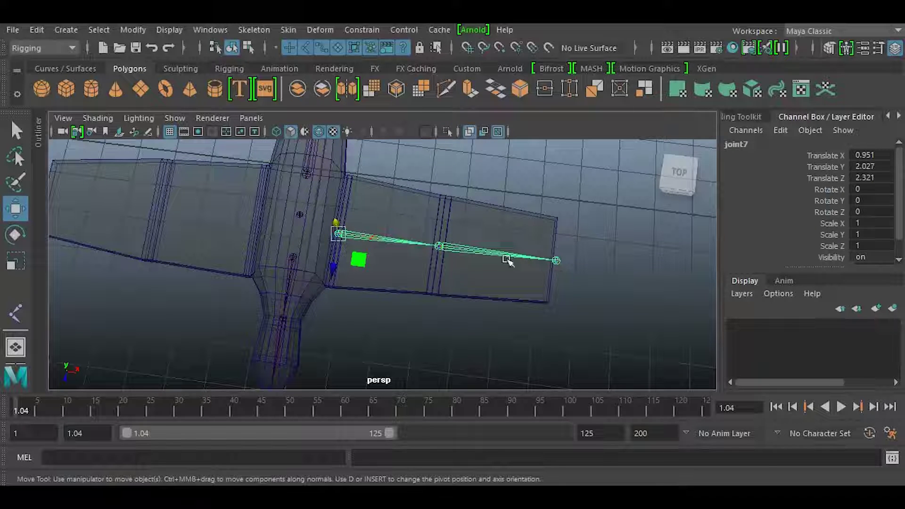
pyautogui.moveTo(461, 293)
pyautogui.keyDown('alt'); pyautogui.mouseDown(button='middle')
pyautogui.moveTo(436, 249)
pyautogui.moveTo(330, 196)
pyautogui.moveTo(334, 227)
pyautogui.moveTo(305, 377)
pyautogui.mouseUp(button='middle'); pyautogui.keyUp('alt')
pyautogui.keyDown('alt'); pyautogui.moveTo(322, 261); pyautogui.dragTo(311, 341, button='middle'); pyautogui.keyUp('alt')
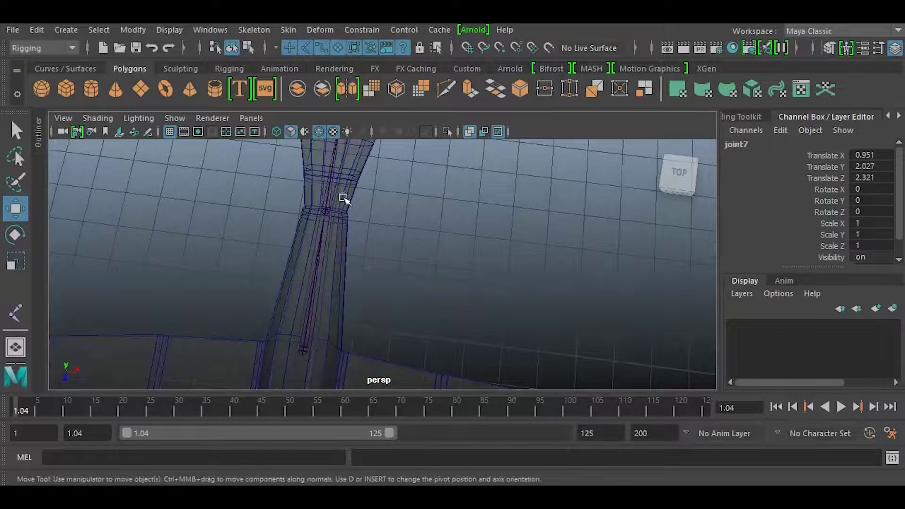
pyautogui.keyDown('alt'); pyautogui.moveTo(353, 179); pyautogui.dragTo(325, 245, button='middle'); pyautogui.keyUp('alt')
pyautogui.keyDown('alt'); pyautogui.moveTo(297, 287); pyautogui.dragTo(443, 297, button='right'); pyautogui.keyUp('alt')
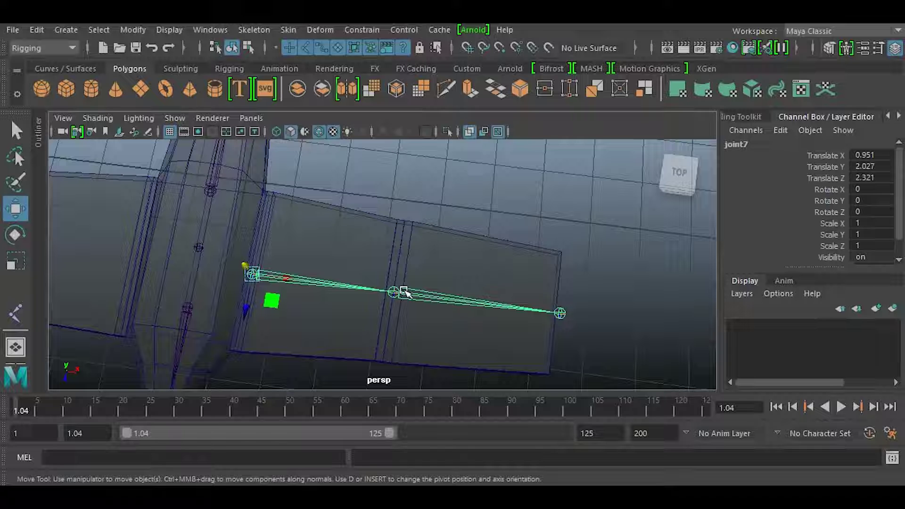
# Step: Parent the root joint of the tail chain to the central fuselage joint
pyautogui.keyDown('alt'); pyautogui.moveTo(307, 293); pyautogui.dragTo(418, 281); pyautogui.keyUp('alt')
pyautogui.click(253, 227)
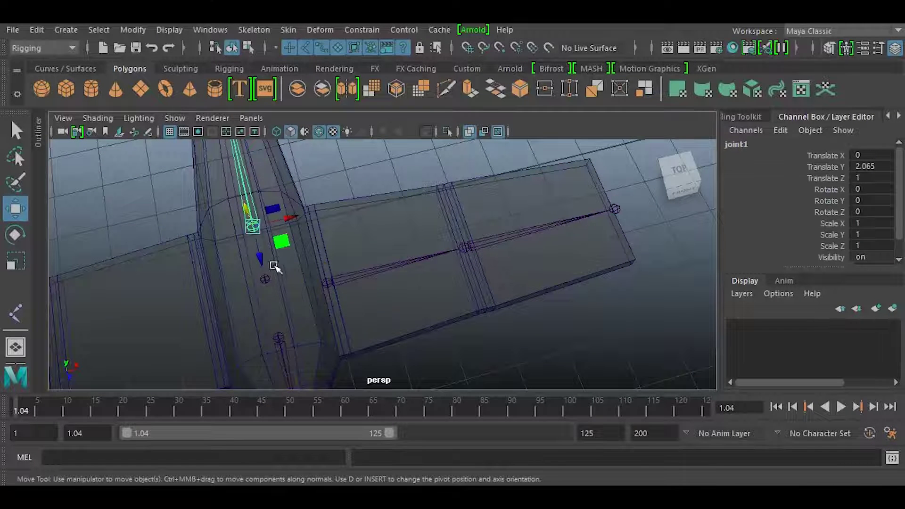
pyautogui.keyDown('shift'); pyautogui.click(266, 279); pyautogui.keyUp('shift')
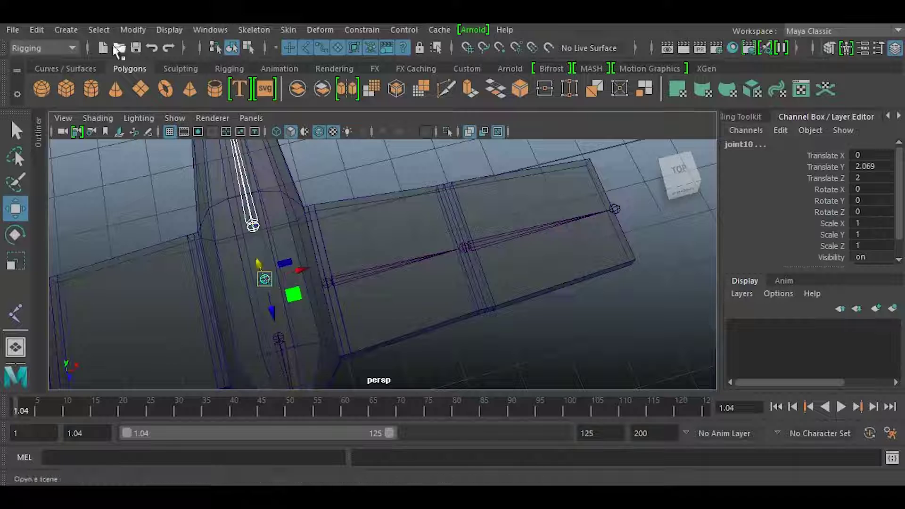
pyautogui.click(37, 30)
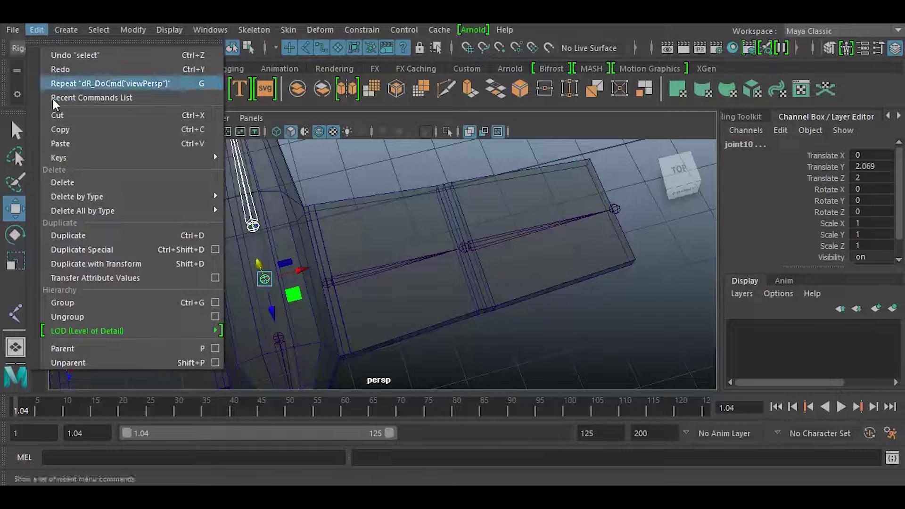
pyautogui.click(84, 344)
# Step: Parent the root joint of the wing chain to the central fuselage joint
pyautogui.click(318, 287)
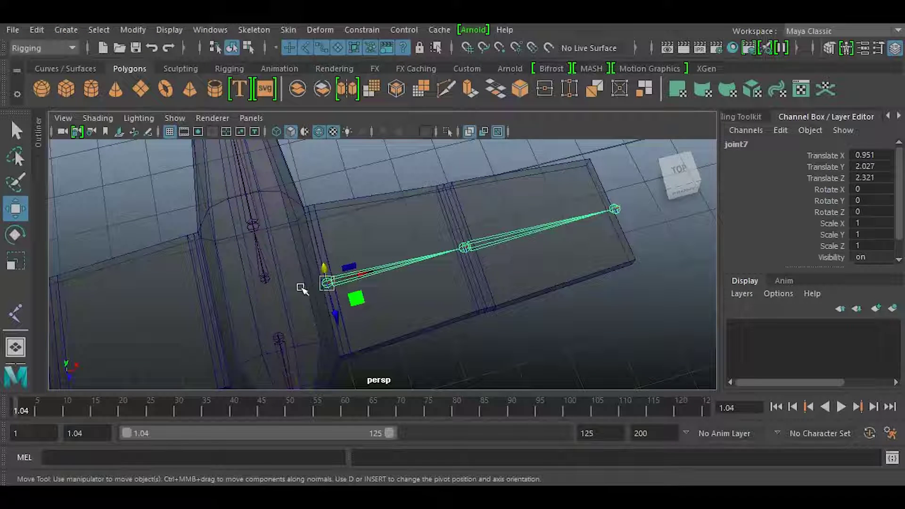
pyautogui.keyDown('shift'); pyautogui.click(266, 280); pyautogui.keyUp('shift')
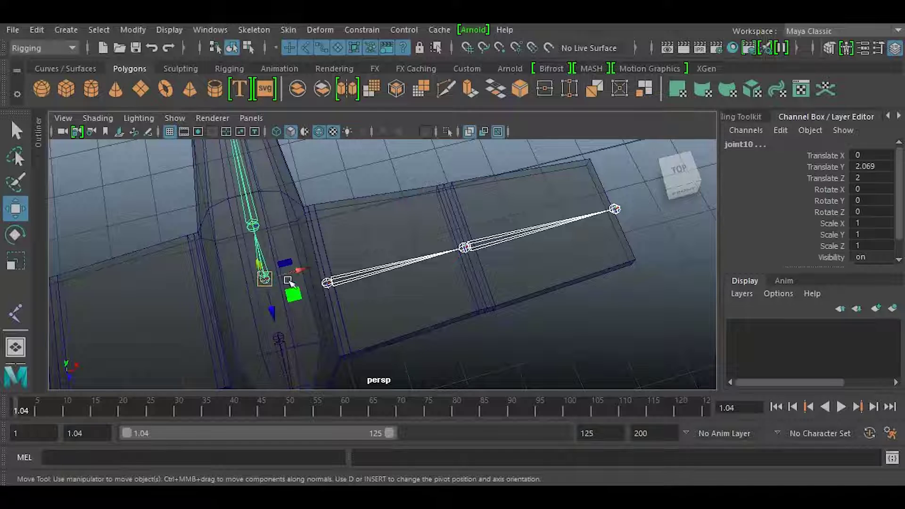
pyautogui.press('p')
# Step: Parent the root joint of the nose chain to the central fuselage joint
pyautogui.click(278, 338)
pyautogui.keyDown('shift'); pyautogui.click(266, 280); pyautogui.keyUp('shift')
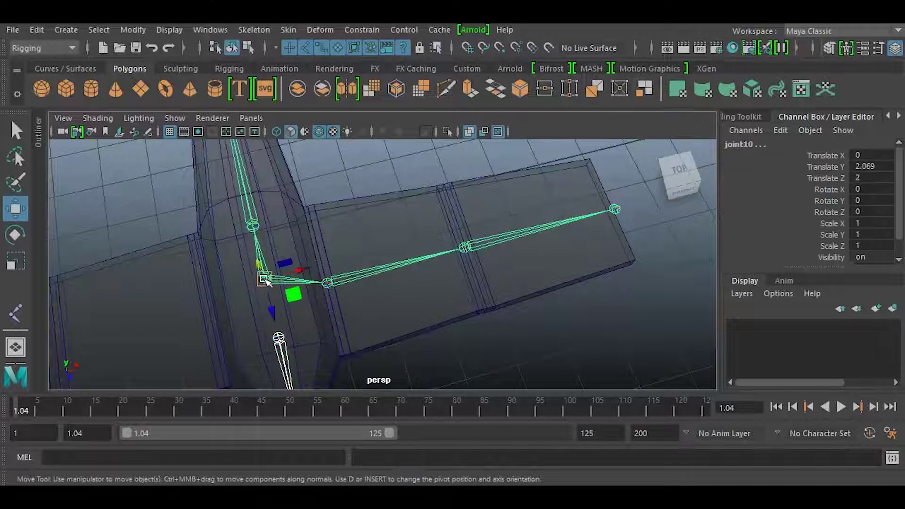
pyautogui.click(38, 30)
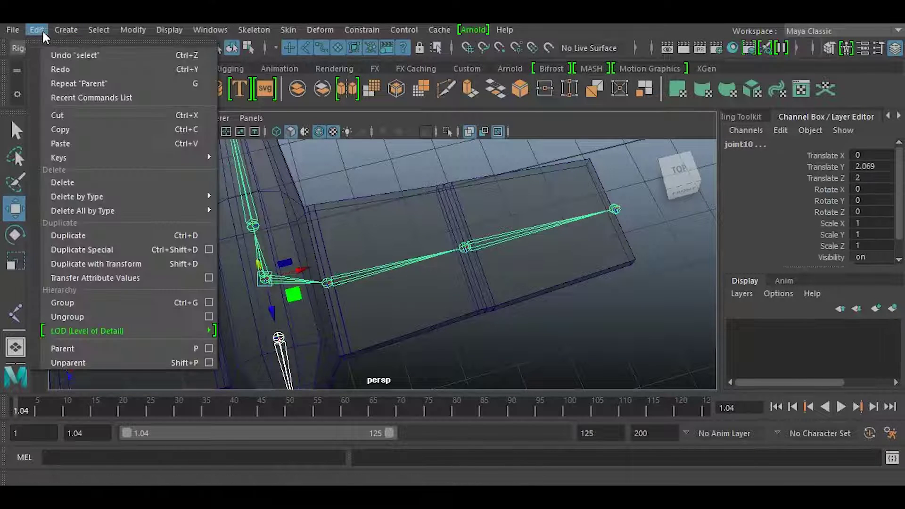
pyautogui.click(86, 348)
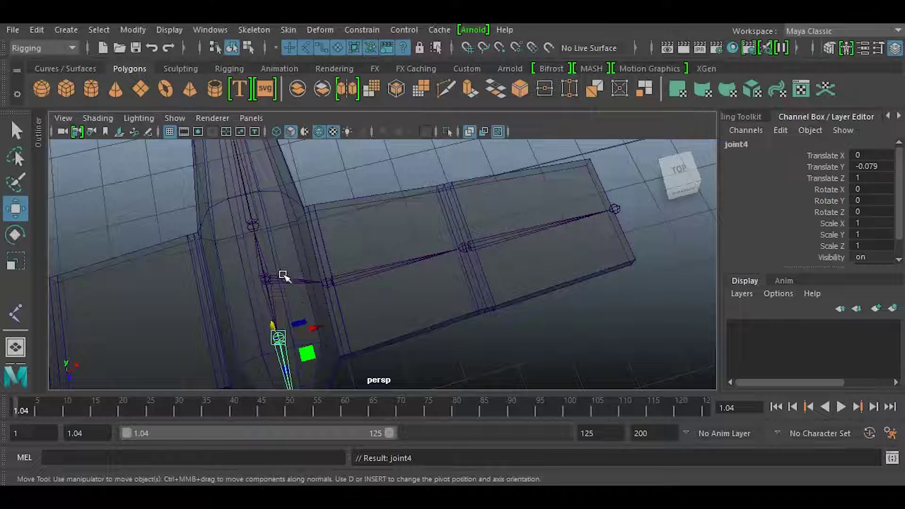
# Step: Rename the root joint of the wing chain as wing_l_01
pyautogui.keyDown('alt'); pyautogui.moveTo(310, 289); pyautogui.dragTo(239, 292); pyautogui.keyUp('alt')
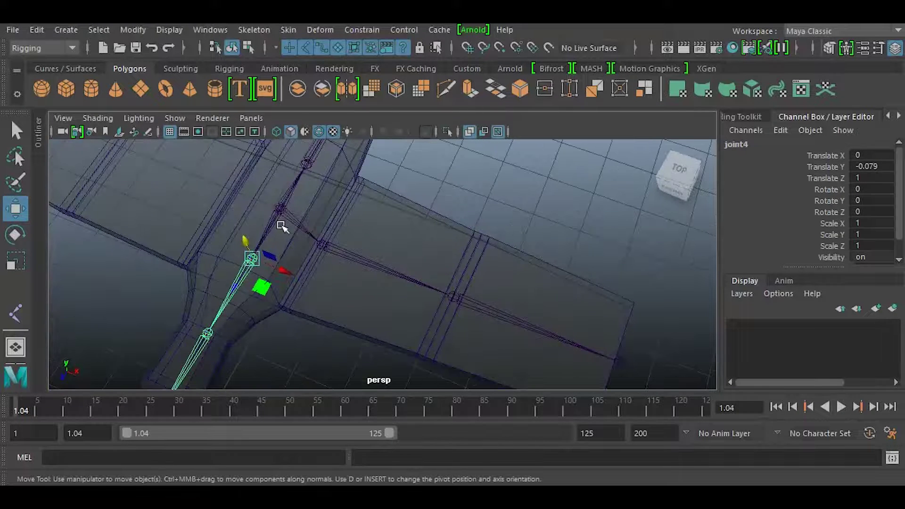
pyautogui.keyDown('alt'); pyautogui.moveTo(330, 275); pyautogui.dragTo(360, 220); pyautogui.keyUp('alt')
pyautogui.keyDown('alt'); pyautogui.moveTo(367, 235); pyautogui.dragTo(329, 273); pyautogui.keyUp('alt')
pyautogui.scroll(5, 329, 273)
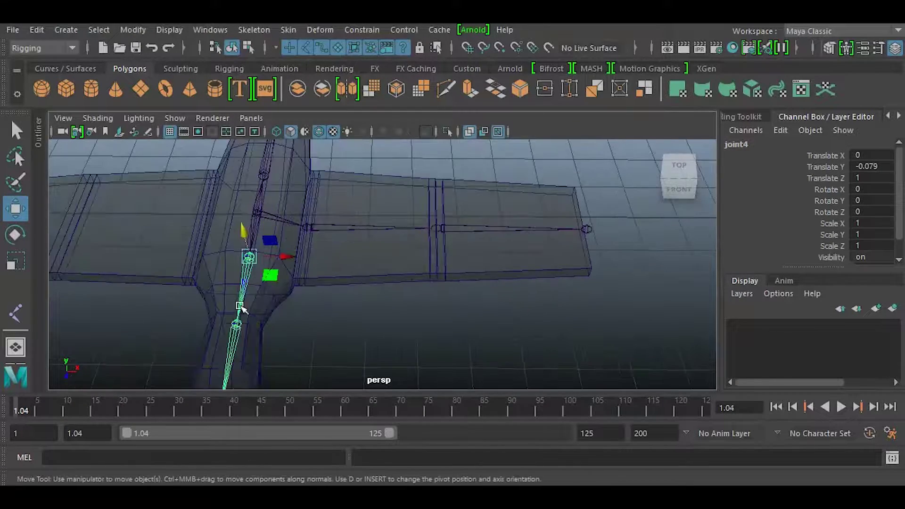
pyautogui.click(290, 287)
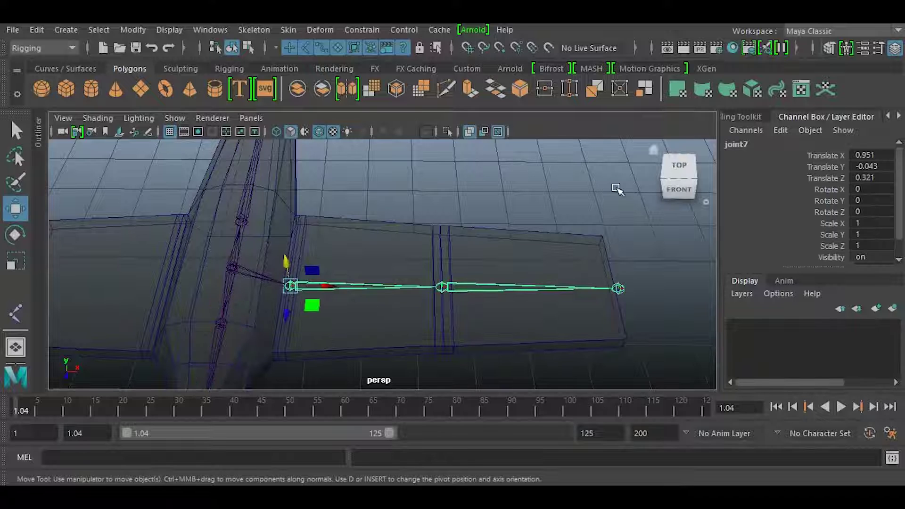
pyautogui.doubleClick(744, 145)
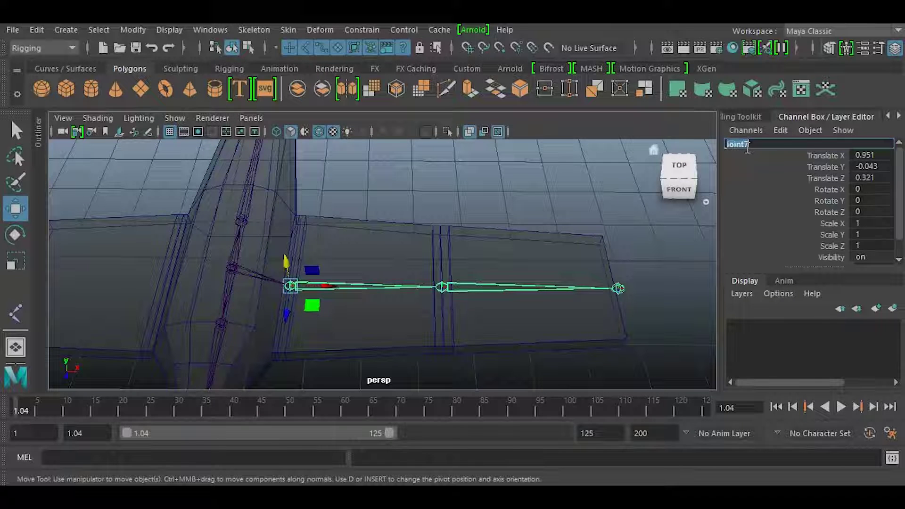
pyautogui.write('wing_l_01')
pyautogui.click(679, 256)
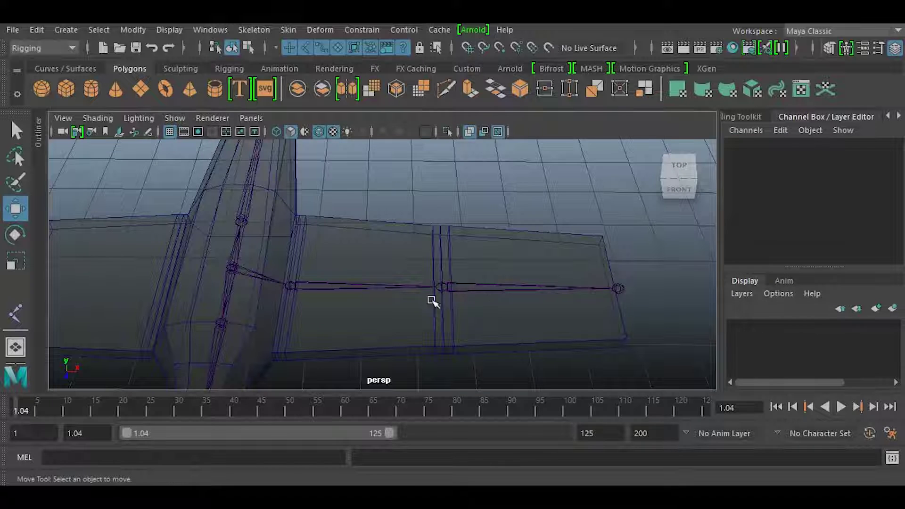
pyautogui.click(336, 284)
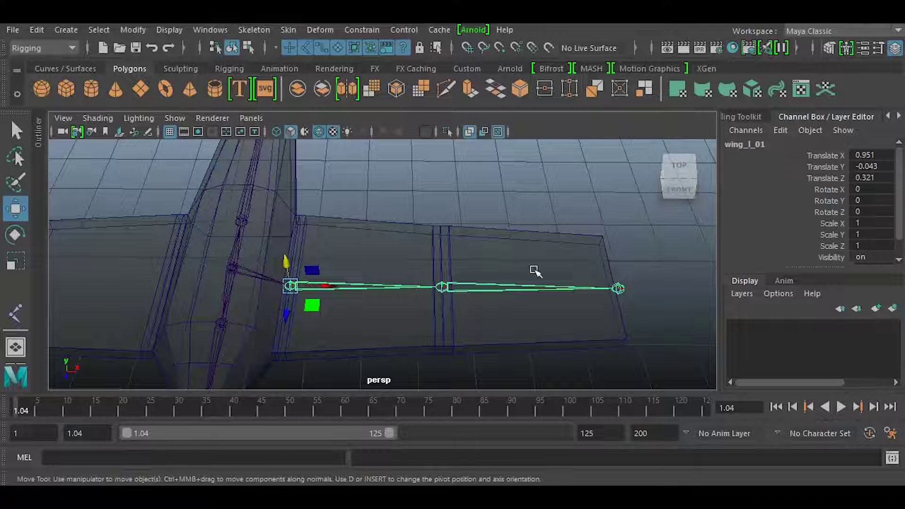
# Step: Rename the middle joint of the wing chain as wing_l_02
pyautogui.click(492, 289)
pyautogui.doubleClick(756, 145)
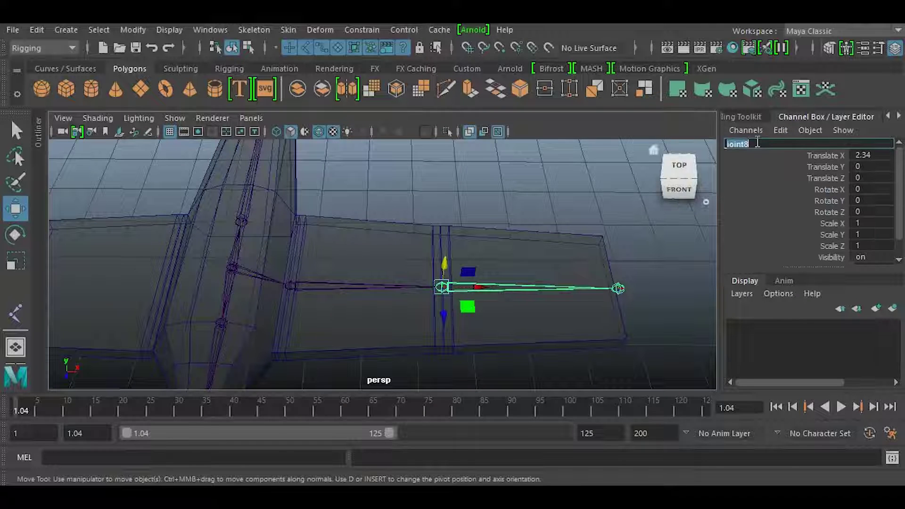
pyautogui.write('wind')
pyautogui.press('BackSpace')
pyautogui.write('g')
pyautogui.write('_l_1')
pyautogui.press('Return')
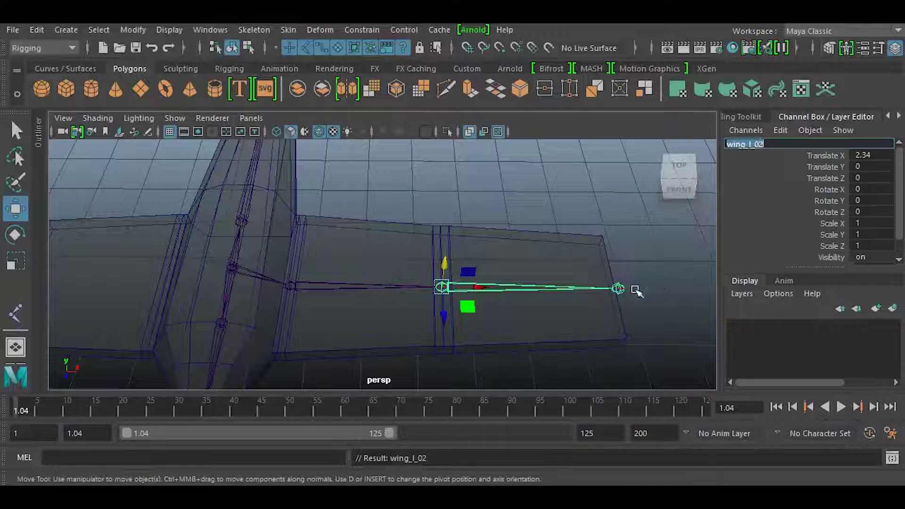
# Step: Rename the end joint at the wing tip as wing_l_03
pyautogui.click(619, 288)
pyautogui.doubleClick(757, 143)
pyautogui.write('wi')
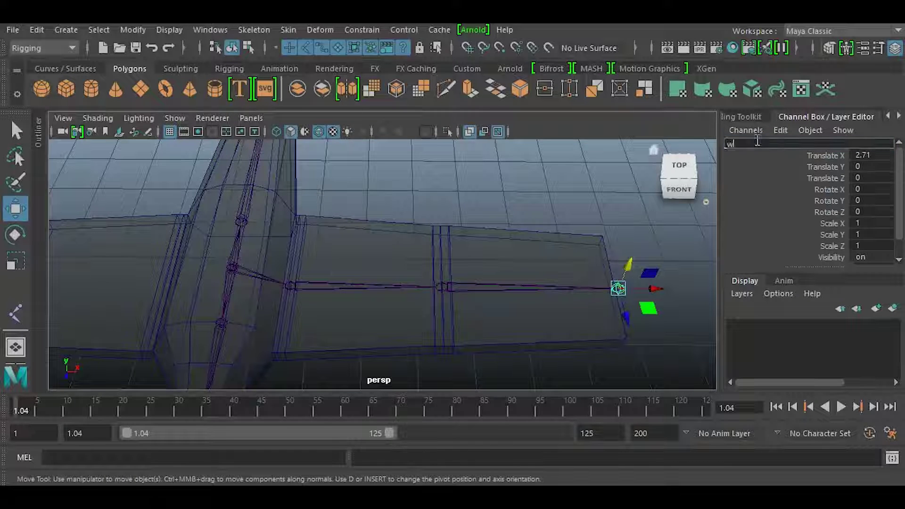
pyautogui.write('nd')
pyautogui.press('BackSpace')
pyautogui.write('g')
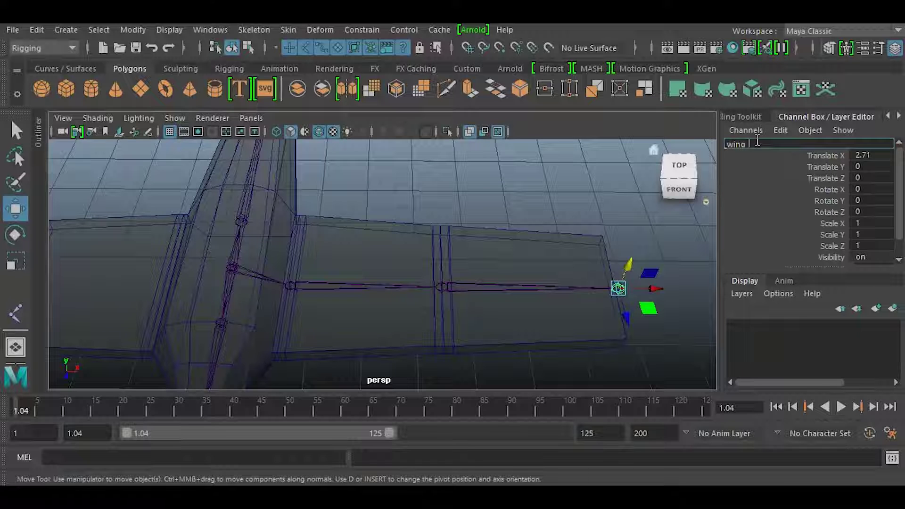
pyautogui.write('_l_03')
pyautogui.press('Return')
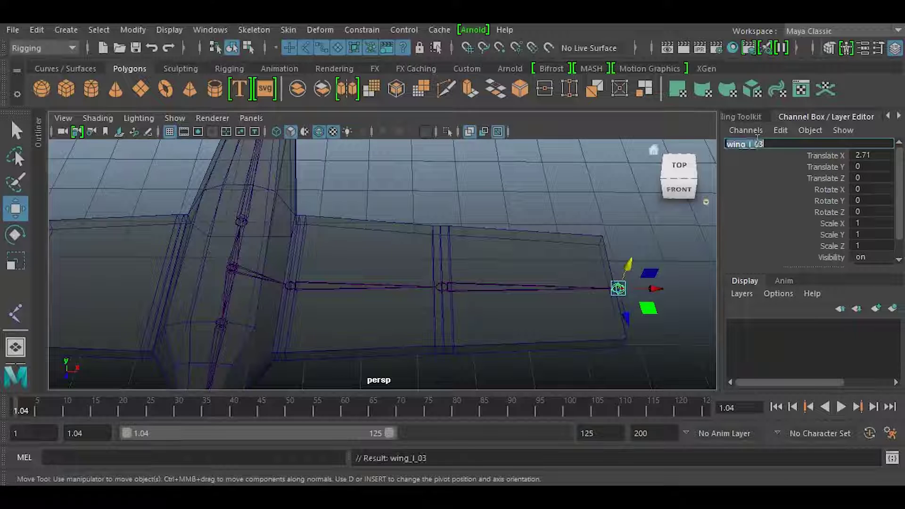
# Step: Rename the middle joint of the nose chain as Head_01
pyautogui.keyDown('alt'); pyautogui.moveTo(515, 220); pyautogui.dragTo(363, 287); pyautogui.keyUp('alt')
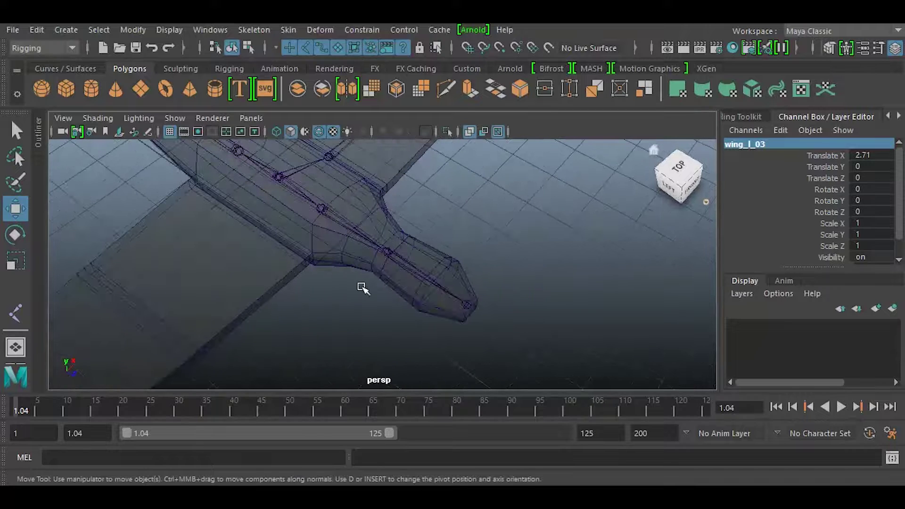
pyautogui.click(385, 254)
pyautogui.doubleClick(749, 144)
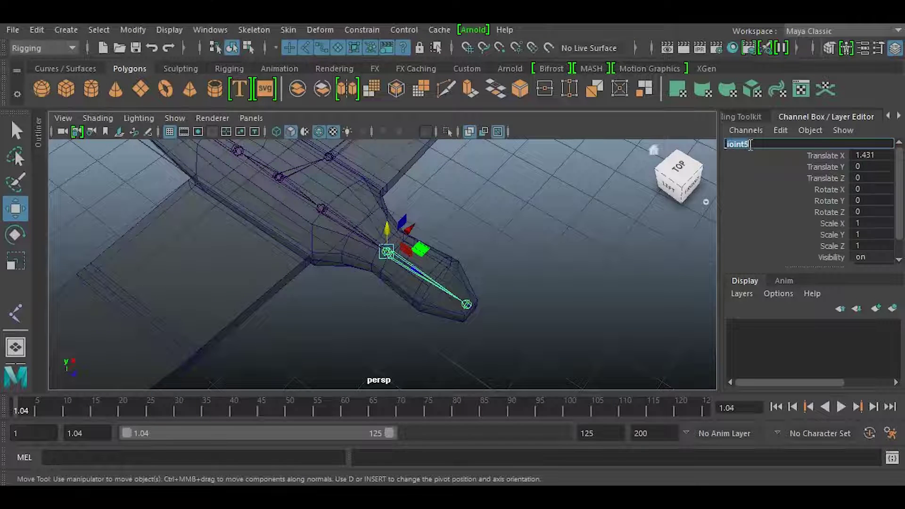
pyautogui.write('He')
pyautogui.write('ad_jnt')
pyautogui.press('Return')
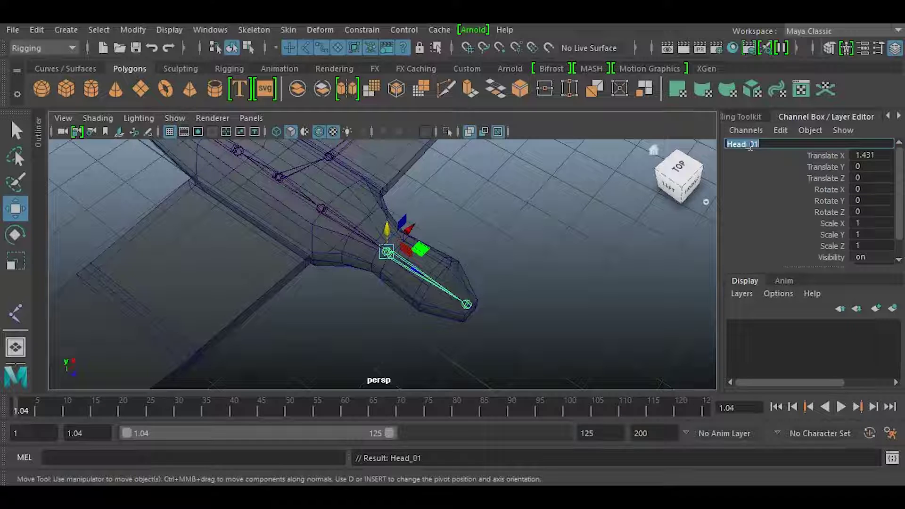
# Step: Rename the end joint at the nose tip as head_02
pyautogui.click(475, 307)
pyautogui.click(466, 305)
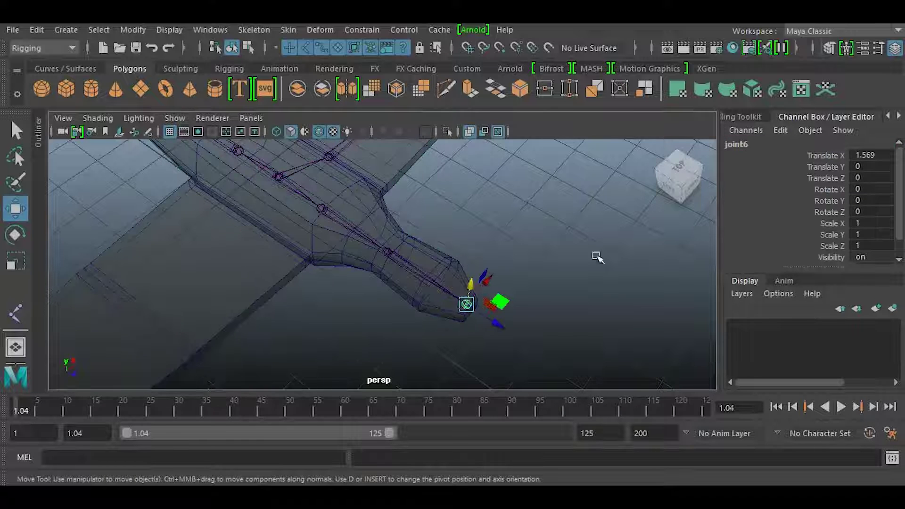
pyautogui.doubleClick(743, 144)
pyautogui.write('H')
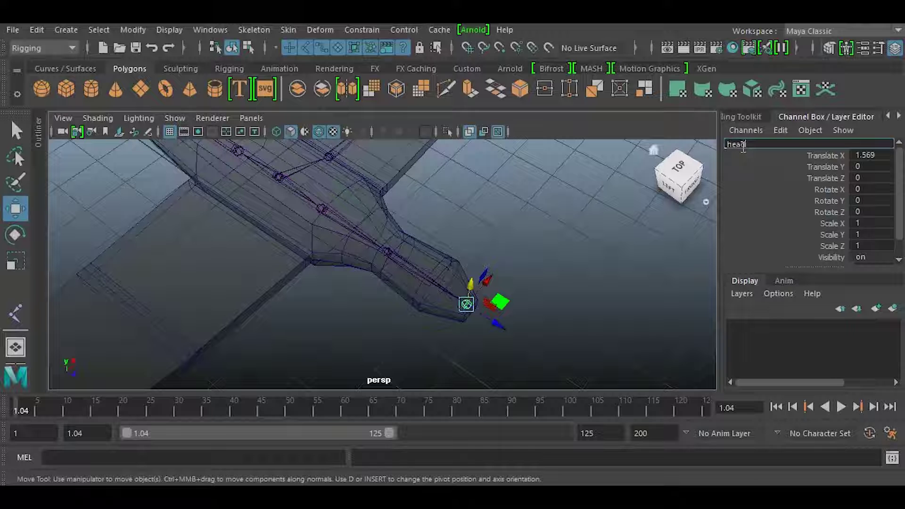
pyautogui.write('ead_02')
pyautogui.press('Return')
# Step: Rename the joint at the base of the tail as suul_01
pyautogui.scroll(-5, 525, 246)
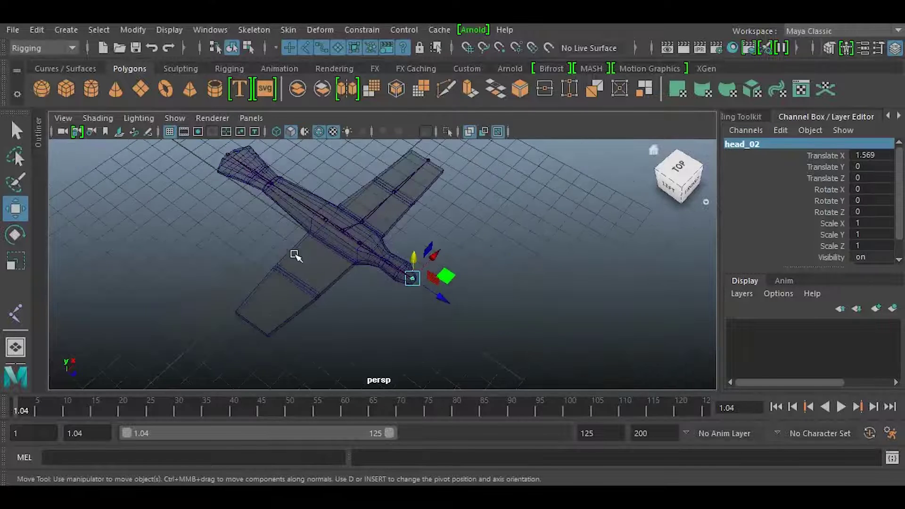
pyautogui.keyDown('alt'); pyautogui.moveTo(294, 254); pyautogui.dragTo(327, 264); pyautogui.keyUp('alt')
pyautogui.keyDown('alt'); pyautogui.moveTo(229, 270); pyautogui.dragTo(313, 260, button='middle'); pyautogui.keyUp('alt')
pyautogui.keyDown('alt'); pyautogui.moveTo(182, 276); pyautogui.dragTo(262, 282, button='right'); pyautogui.keyUp('alt')
pyautogui.keyDown('alt'); pyautogui.moveTo(262, 282); pyautogui.dragTo(278, 291, button='middle'); pyautogui.keyUp('alt')
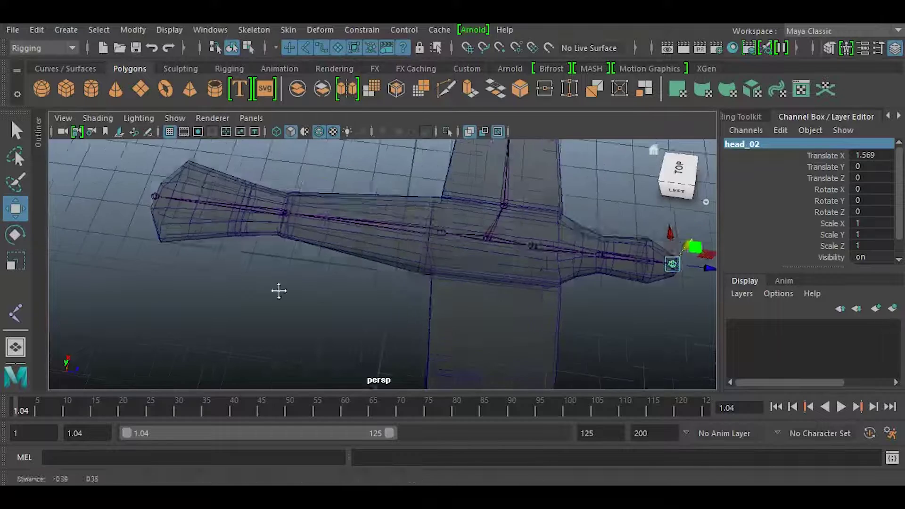
pyautogui.keyDown('alt'); pyautogui.moveTo(278, 291); pyautogui.dragTo(312, 283); pyautogui.keyUp('alt')
pyautogui.click(330, 253)
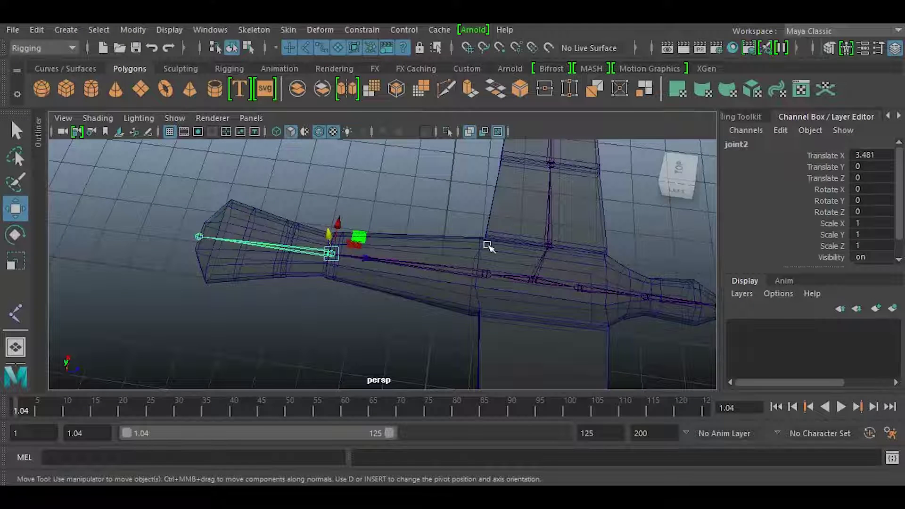
pyautogui.click(759, 141)
pyautogui.write('suul 01')
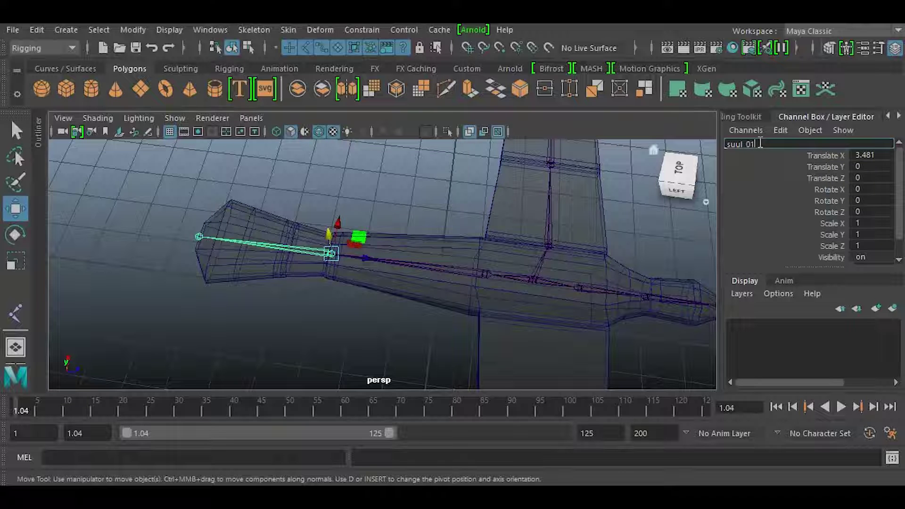
# Step: Rename the end joint at the tail tip as suul_02
pyautogui.click(199, 236)
pyautogui.click(753, 144)
pyautogui.write('s')
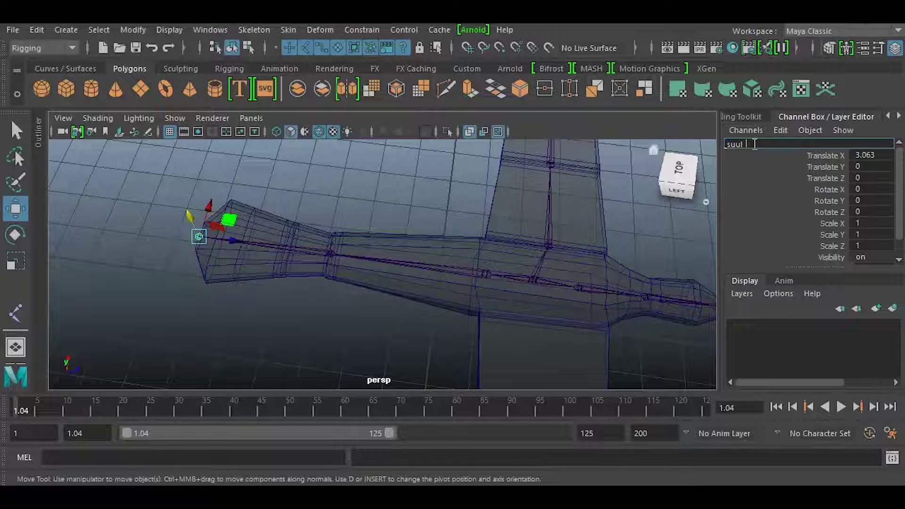
pyautogui.write('uul_02')
pyautogui.press('Return')
# Step: Select the wing chain's root joint wing_l_01 and open the Mirror Joints options
pyautogui.keyDown('alt'); pyautogui.moveTo(606, 272); pyautogui.dragTo(523, 296, button='right'); pyautogui.keyUp('alt')
pyautogui.keyDown('alt'); pyautogui.moveTo(575, 280); pyautogui.dragTo(477, 309, button='right'); pyautogui.keyUp('alt')
pyautogui.keyDown('alt'); pyautogui.moveTo(481, 313); pyautogui.dragTo(317, 309); pyautogui.keyUp('alt')
pyautogui.keyDown('alt'); pyautogui.moveTo(317, 309); pyautogui.dragTo(440, 313, button='right'); pyautogui.keyUp('alt')
pyautogui.scroll(4, 363, 317)
pyautogui.click(390, 283)
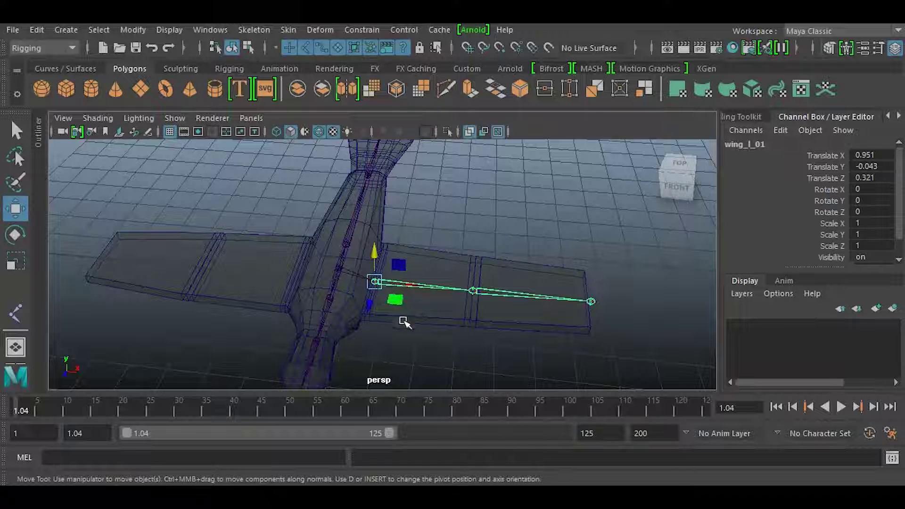
pyautogui.click(404, 356)
pyautogui.click(391, 284)
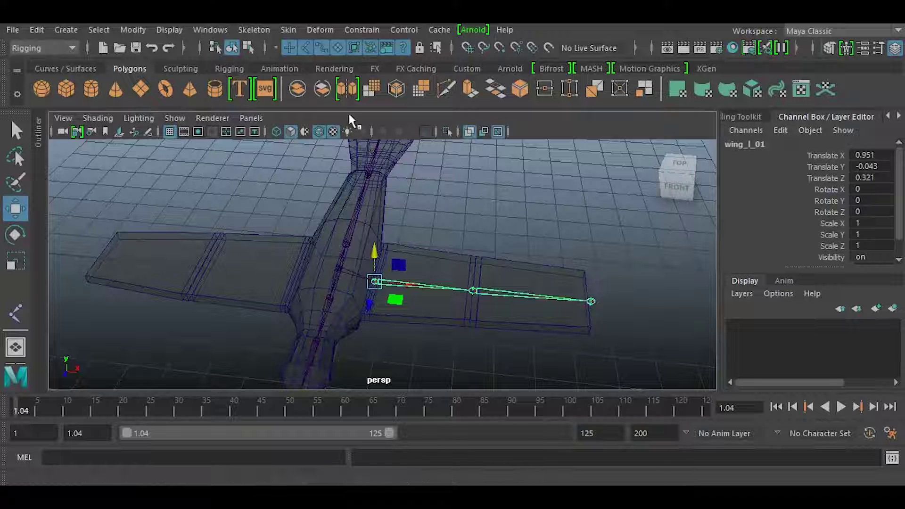
pyautogui.click(253, 29)
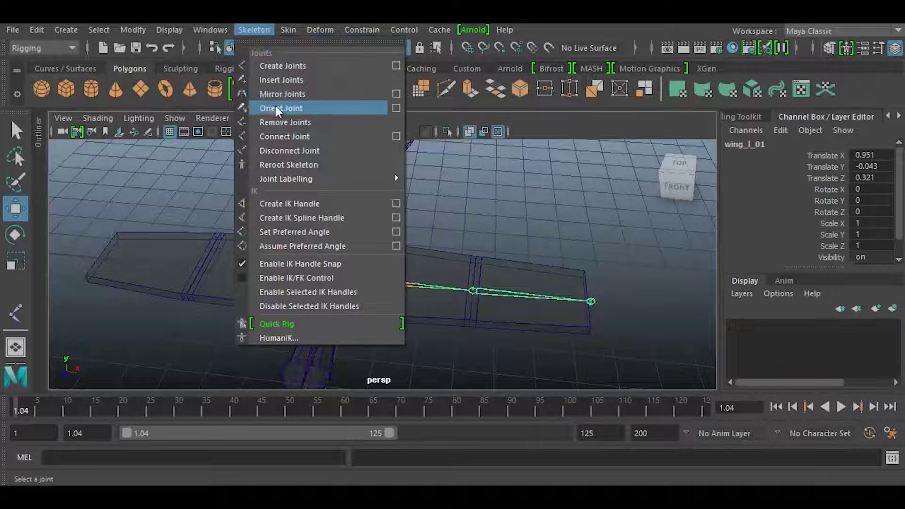
pyautogui.click(396, 94)
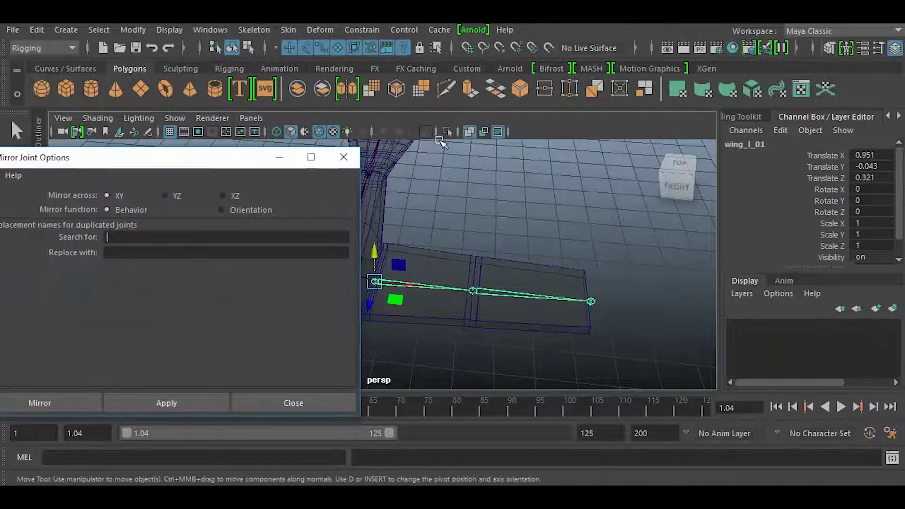
# Step: Mirror the wing chain across YZ with the Behavior function, replacing _l_ with _r_ in the duplicated joint names
pyautogui.moveTo(209, 168); pyautogui.dragTo(637, 87)
pyautogui.click(415, 95)
pyautogui.click(431, 123)
pyautogui.moveTo(568, 82); pyautogui.dragTo(600, 82)
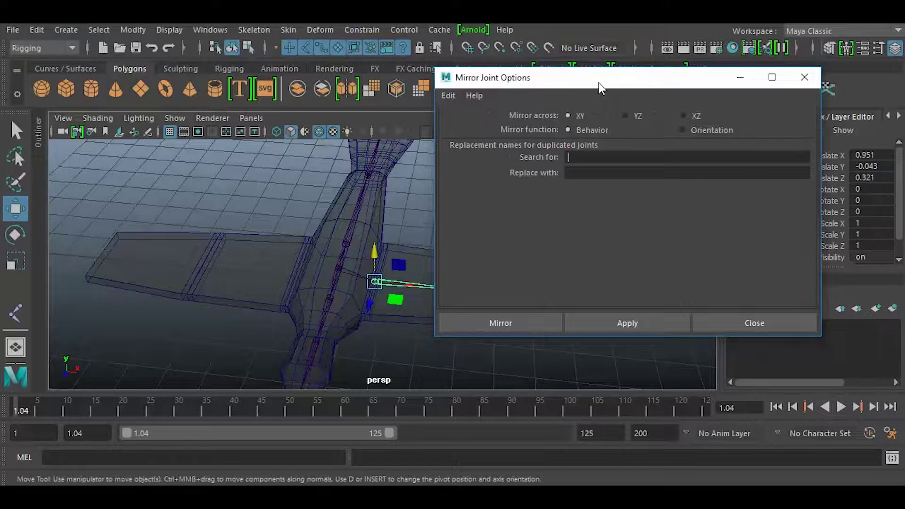
pyautogui.keyDown('alt'); pyautogui.moveTo(361, 230); pyautogui.dragTo(376, 225); pyautogui.keyUp('alt')
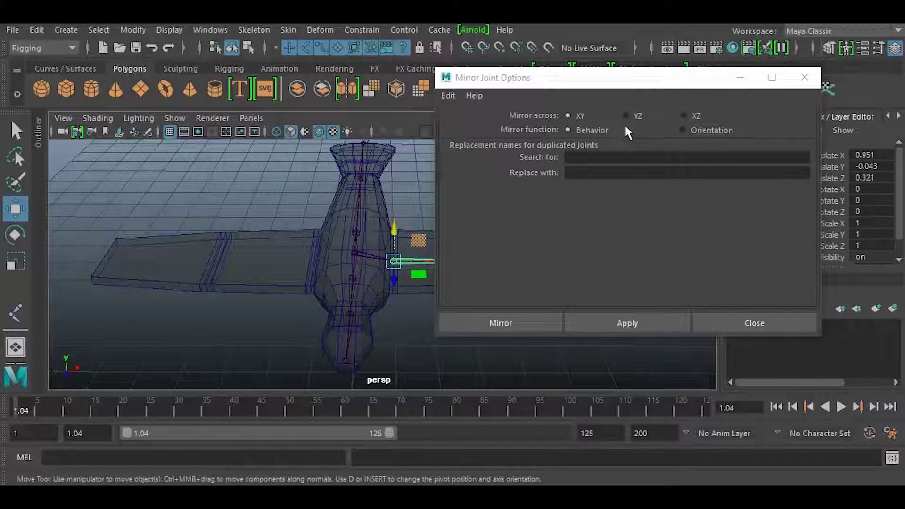
pyautogui.click(625, 116)
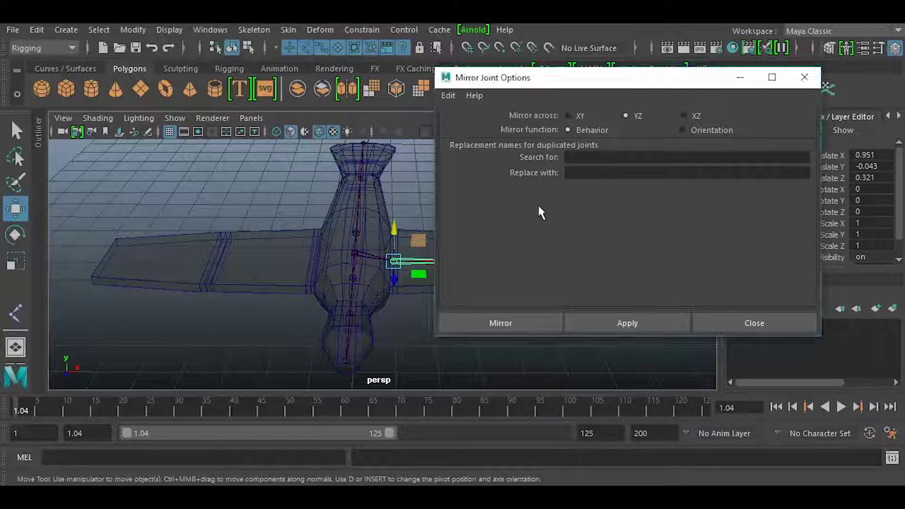
pyautogui.click(593, 159)
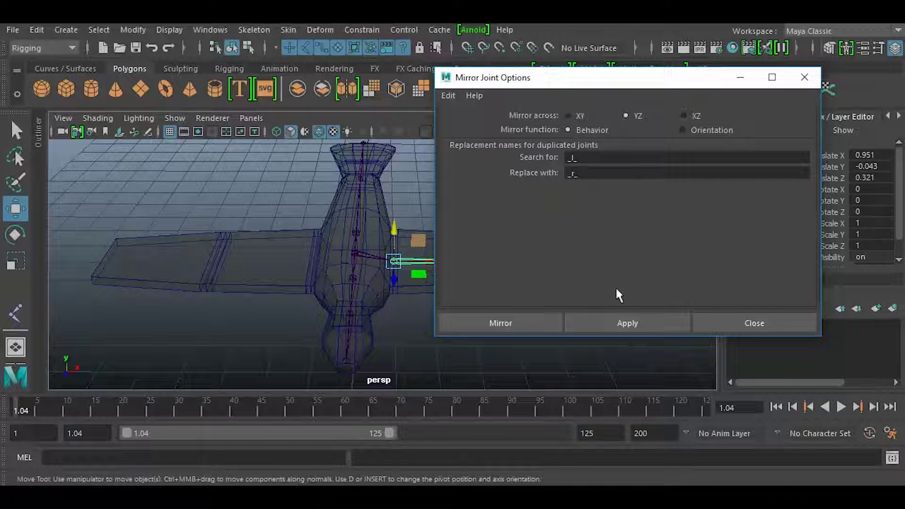
pyautogui.click(629, 324)
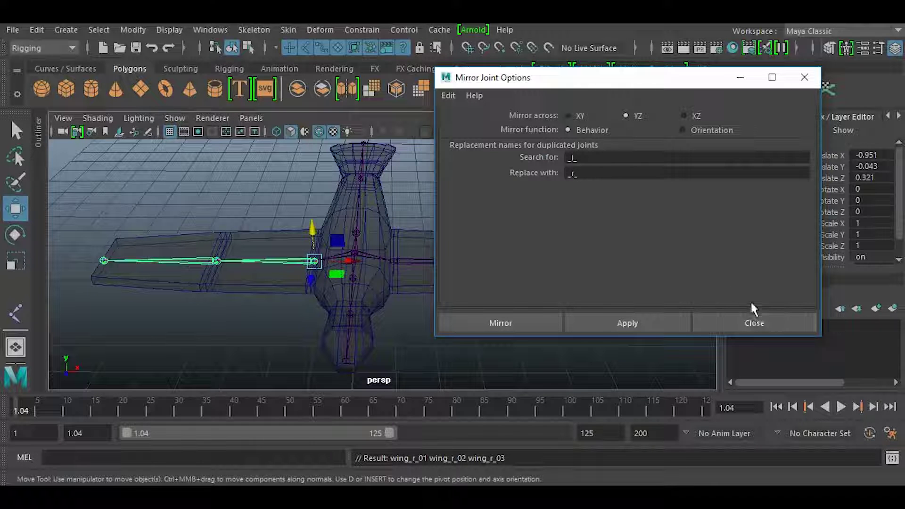
pyautogui.click(795, 83)
# Step: Check the placement and names of the mirrored joints in the opposite wing
pyautogui.keyDown('alt'); pyautogui.moveTo(299, 254); pyautogui.dragTo(196, 301); pyautogui.keyUp('alt')
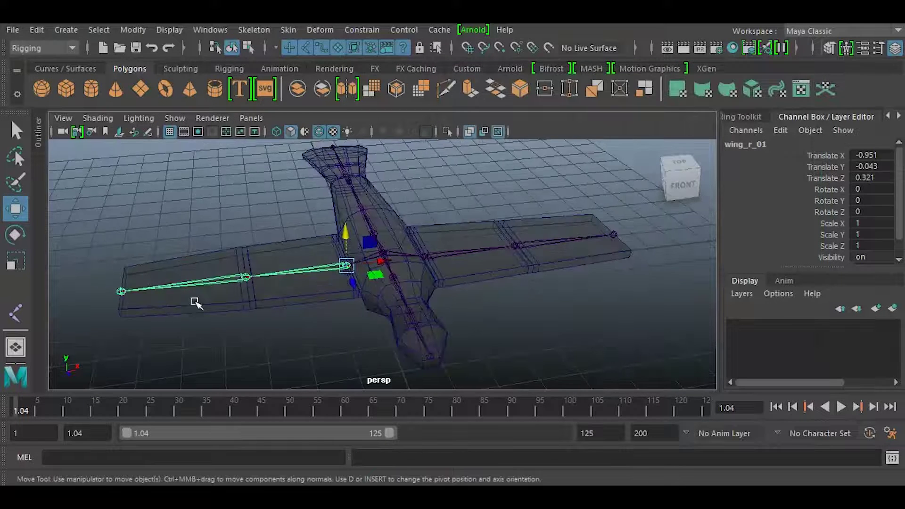
pyautogui.keyDown('alt'); pyautogui.moveTo(196, 301); pyautogui.dragTo(427, 282, button='right'); pyautogui.keyUp('alt')
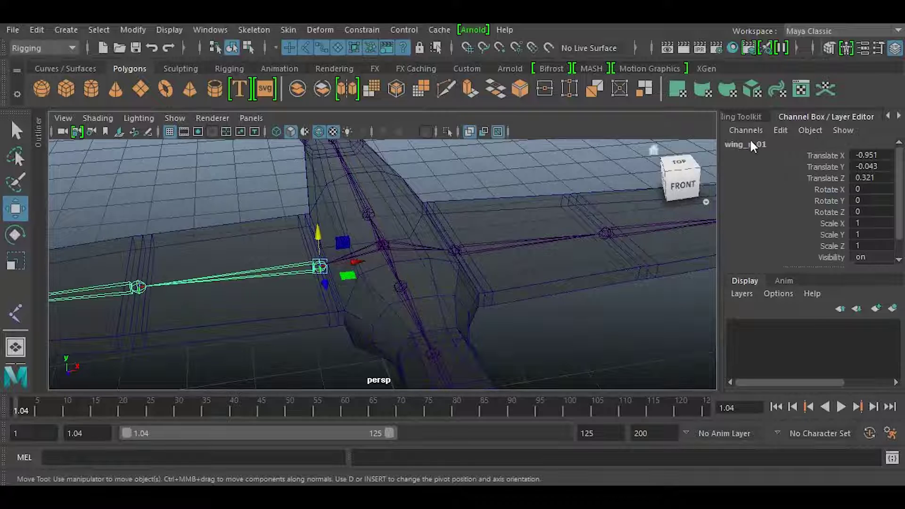
pyautogui.click(139, 287)
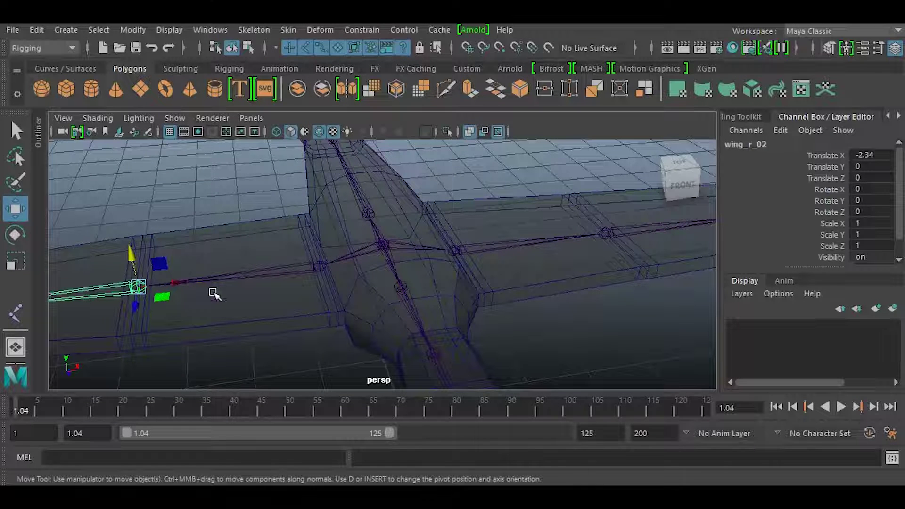
pyautogui.scroll(-5, 347, 256)
pyautogui.keyDown('alt'); pyautogui.moveTo(387, 289); pyautogui.dragTo(299, 339); pyautogui.keyUp('alt')
pyautogui.click(337, 321)
pyautogui.click(300, 340)
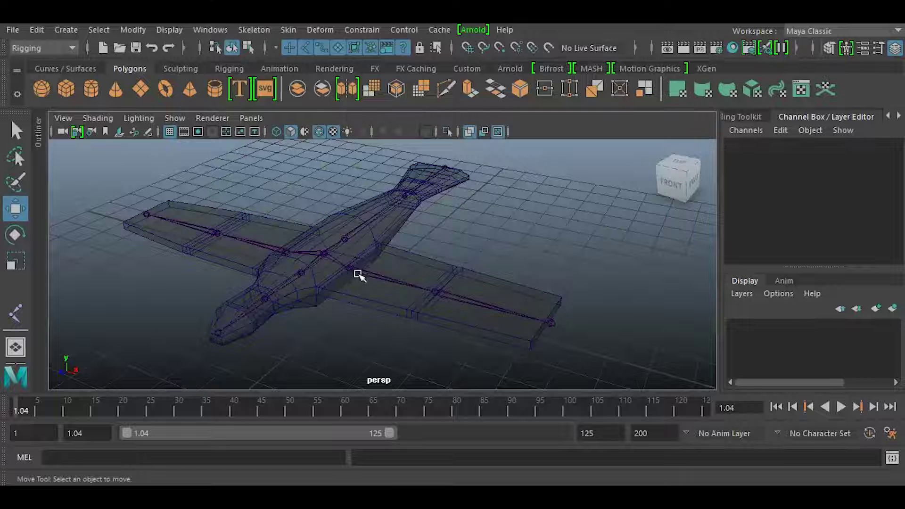
# Step: Test-rotate the wing_l_02 joint and undo the rotation
pyautogui.keyDown('alt'); pyautogui.moveTo(359, 339); pyautogui.dragTo(423, 325); pyautogui.keyUp('alt')
pyautogui.click(514, 276)
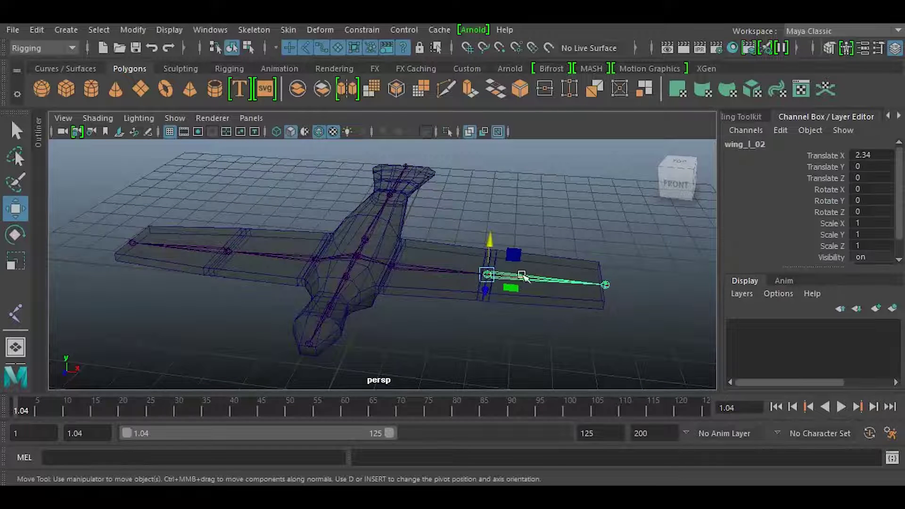
pyautogui.press('e')
pyautogui.moveTo(509, 257); pyautogui.dragTo(352, 283)
pyautogui.hotkey('ctrl', 'z')
# Step: Bind the airplane mesh to the skeleton's central root joint with Bind Skin
pyautogui.click(350, 282)
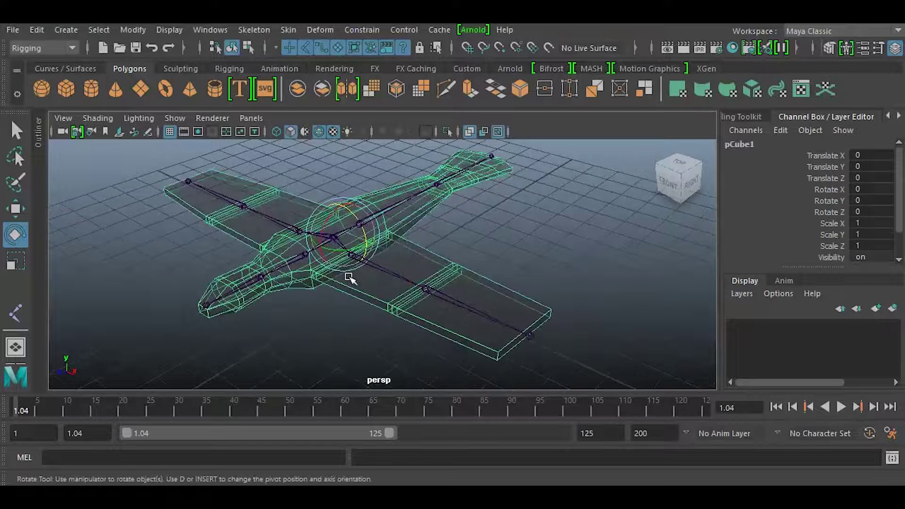
pyautogui.press('q')
pyautogui.keyDown('shift'); pyautogui.click(335, 232); pyautogui.keyUp('shift')
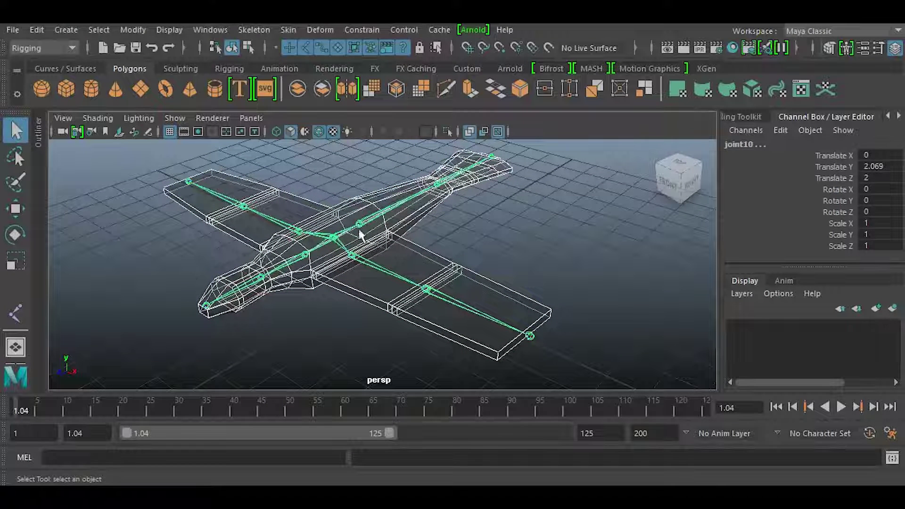
pyautogui.click(288, 30)
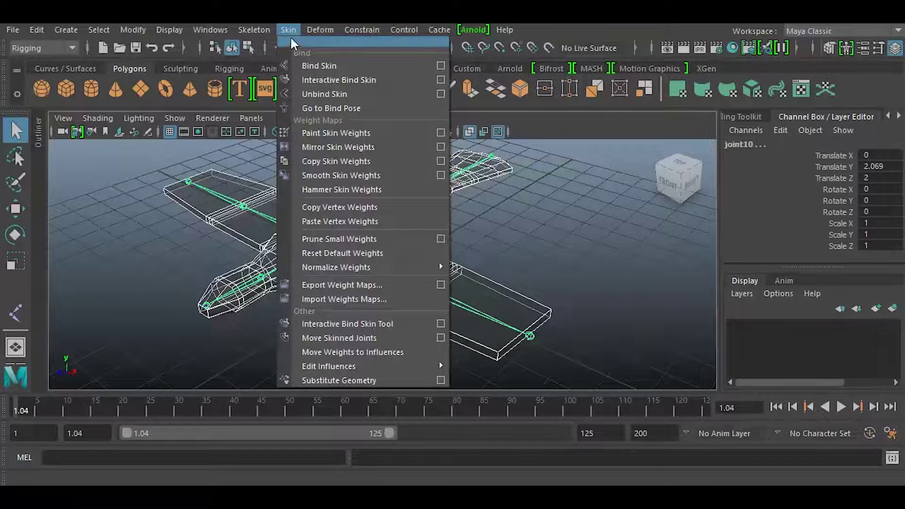
pyautogui.click(347, 69)
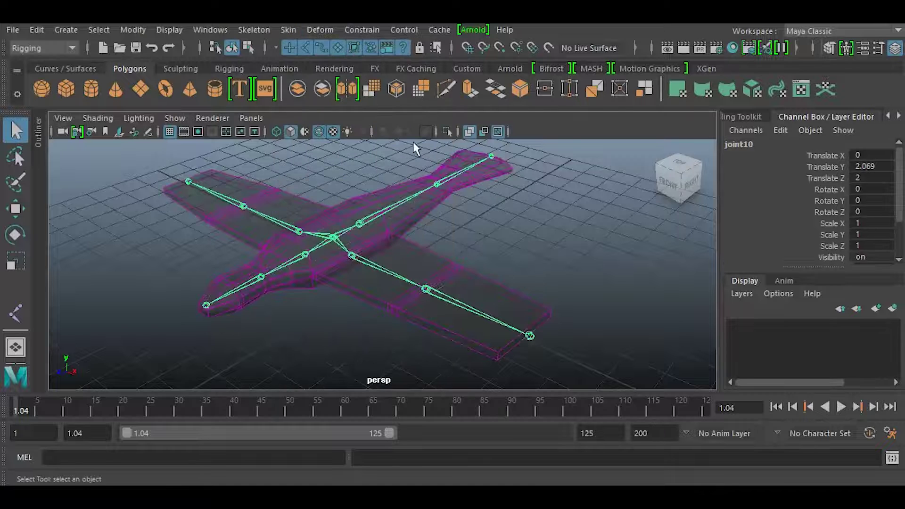
pyautogui.click(472, 233)
# Step: Turn off X-Ray shading in the perspective view, keeping X-Ray Joints enabled
pyautogui.keyDown('alt'); pyautogui.moveTo(432, 216); pyautogui.dragTo(376, 275); pyautogui.keyUp('alt')
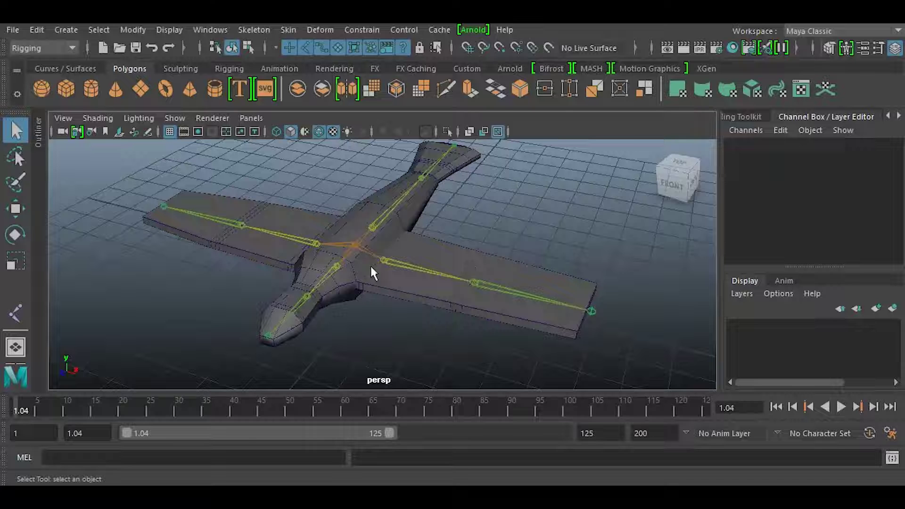
pyautogui.click(97, 118)
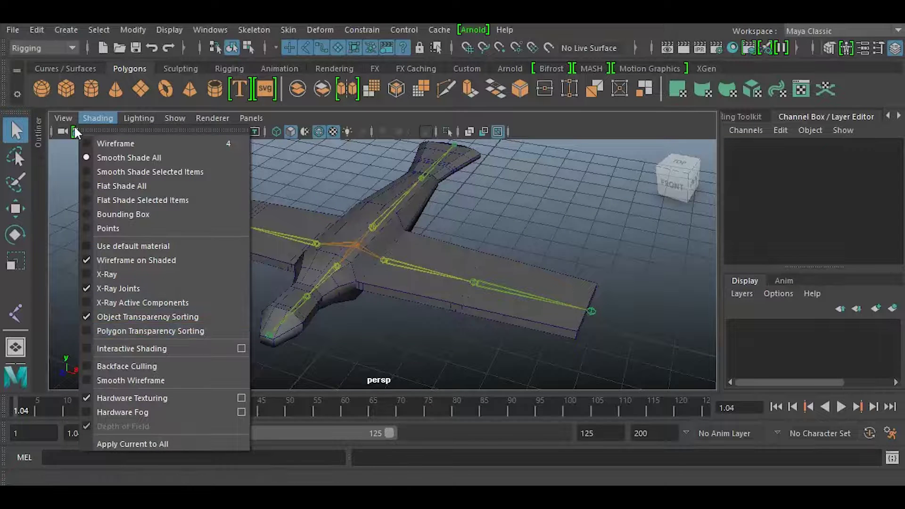
pyautogui.click(371, 311)
# Step: Test the skin deformation by rotating wing_l_02 about -26.5 degrees in Z, and undo the rotation
pyautogui.moveTo(371, 311)
pyautogui.keyDown('alt'); pyautogui.mouseDown()
pyautogui.moveTo(395, 318)
pyautogui.moveTo(360, 322)
pyautogui.moveTo(391, 303)
pyautogui.mouseUp(); pyautogui.keyUp('alt')
pyautogui.click(452, 254)
pyautogui.press('e')
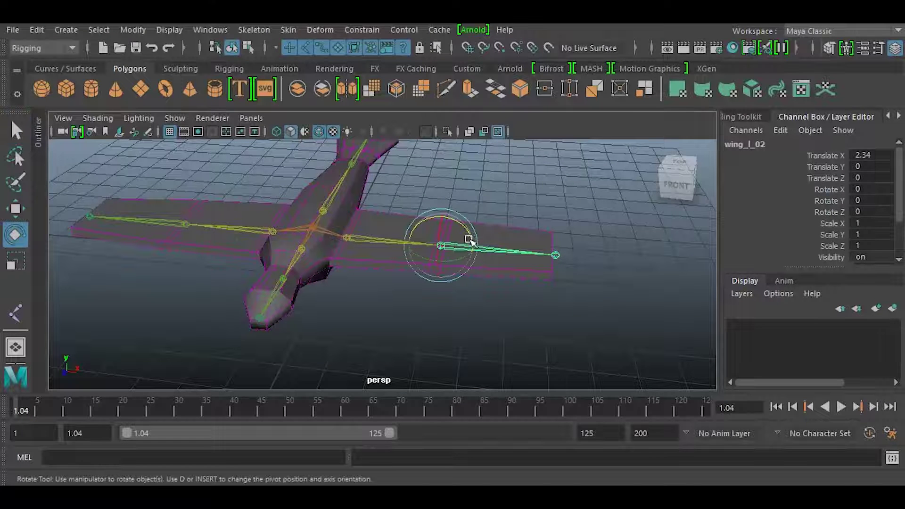
pyautogui.moveTo(471, 238); pyautogui.dragTo(463, 255)
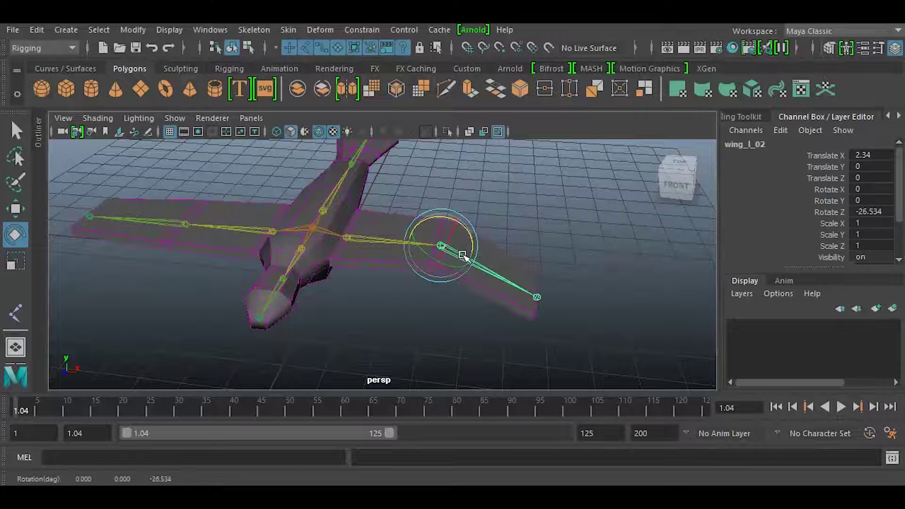
pyautogui.hotkey('ctrl', 'z')
# Step: Start the Paint Skin Weights Tool on the airplane mesh with its tool settings open
pyautogui.keyDown('alt'); pyautogui.moveTo(360, 319); pyautogui.dragTo(323, 333); pyautogui.keyUp('alt')
pyautogui.moveTo(324, 333)
pyautogui.keyDown('alt'); pyautogui.mouseDown(button='right')
pyautogui.moveTo(222, 339)
pyautogui.moveTo(343, 275)
pyautogui.moveTo(236, 72)
pyautogui.mouseUp(button='right'); pyautogui.keyUp('alt')
pyautogui.click(343, 280)
pyautogui.moveTo(309, 164); pyautogui.dragTo(579, 140)
pyautogui.moveTo(555, 140); pyautogui.dragTo(603, 81)
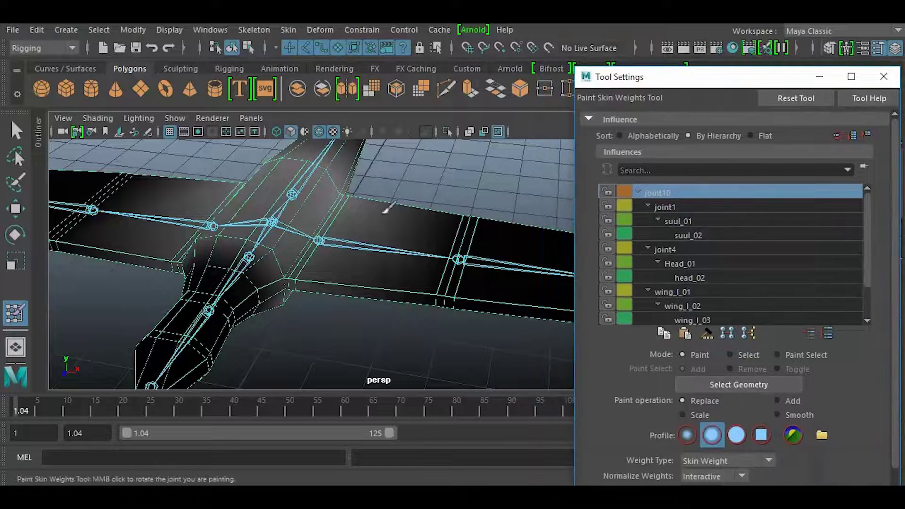
# Step: Select the wing_l_03 influence at the wing tip and enable Use Color Ramp for the weight display
pyautogui.keyDown('alt'); pyautogui.moveTo(448, 215); pyautogui.dragTo(409, 219, button='right'); pyautogui.keyUp('alt')
pyautogui.keyDown('alt'); pyautogui.moveTo(408, 219); pyautogui.dragTo(344, 214, button='middle'); pyautogui.keyUp('alt')
pyautogui.keyDown('alt'); pyautogui.moveTo(289, 245); pyautogui.dragTo(415, 243, button='right'); pyautogui.keyUp('alt')
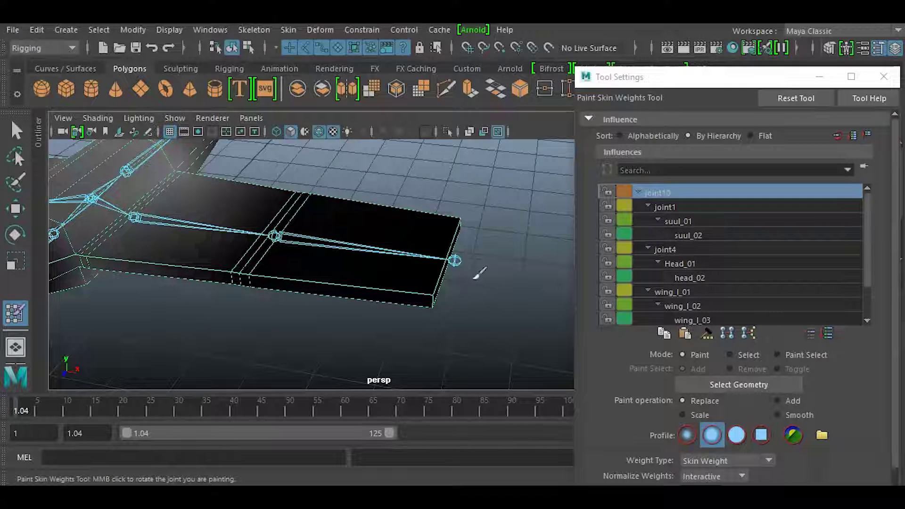
pyautogui.moveTo(454, 172)
pyautogui.mouseDown(button='right')
pyautogui.moveTo(456, 265)
pyautogui.moveTo(454, 136)
pyautogui.mouseUp(button='right')
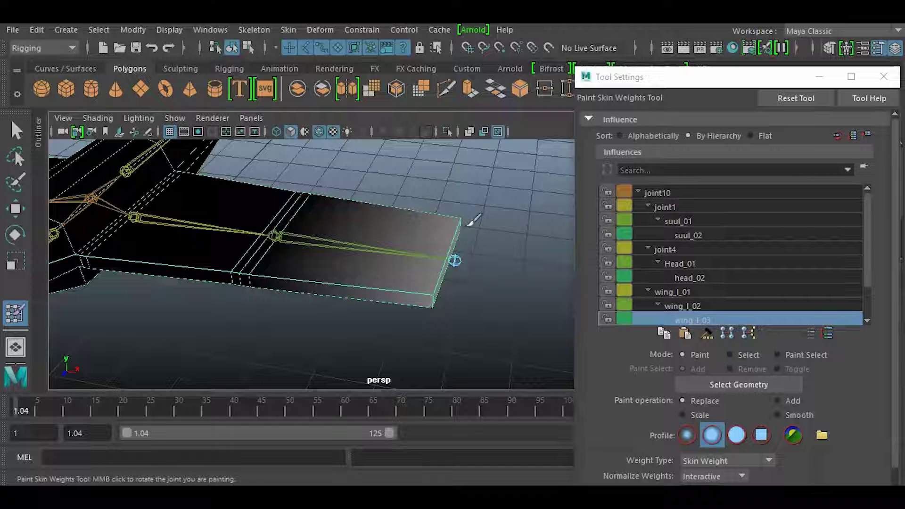
pyautogui.scroll(-2, 634, 299)
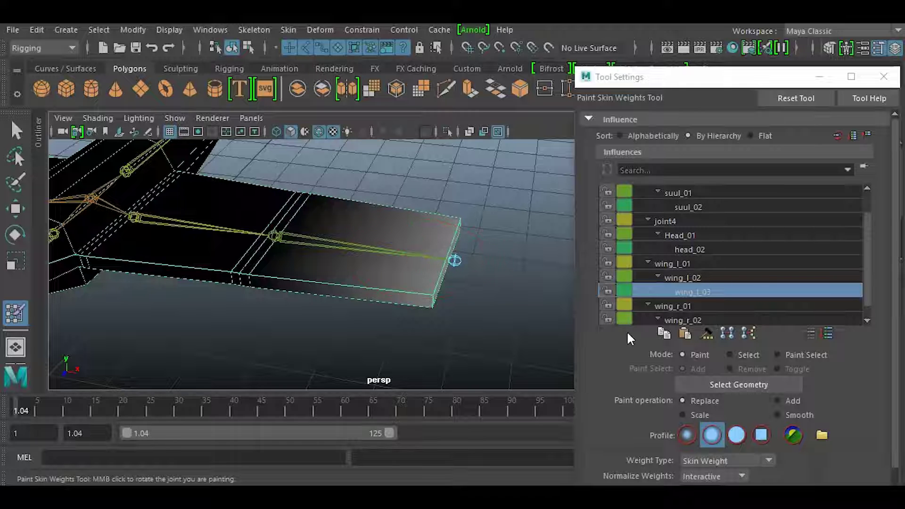
pyautogui.scroll(-5, 713, 363)
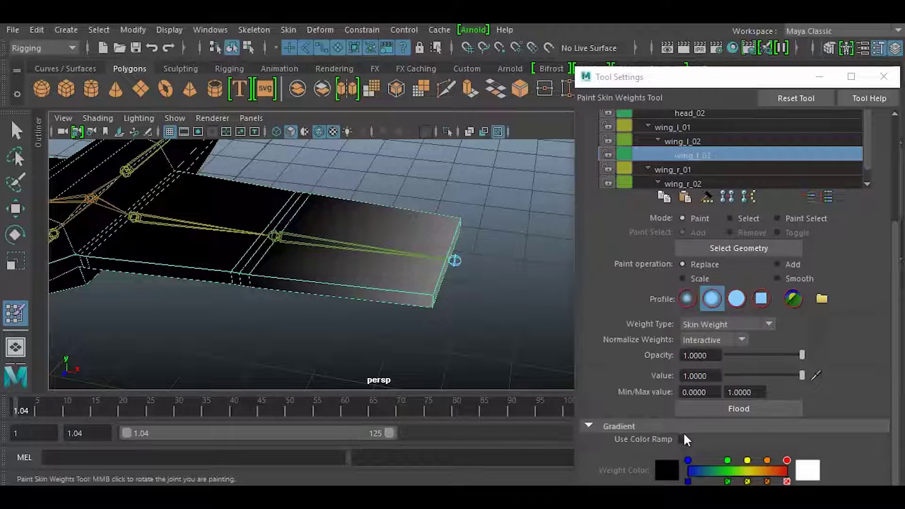
pyautogui.click(683, 439)
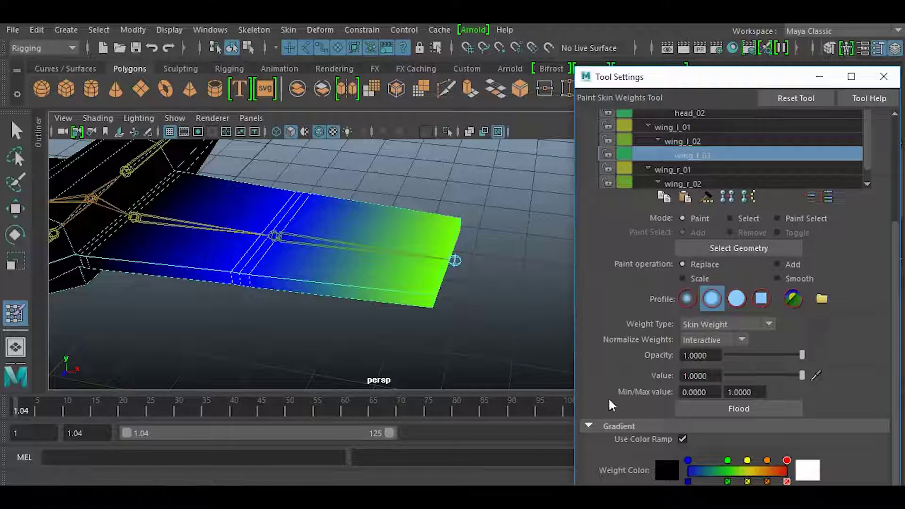
# Step: Paint full wing_l_03 weight onto the left wing tip using Replace, the Solid brush profile and value 1.0
pyautogui.moveTo(639, 79); pyautogui.dragTo(624, 46)
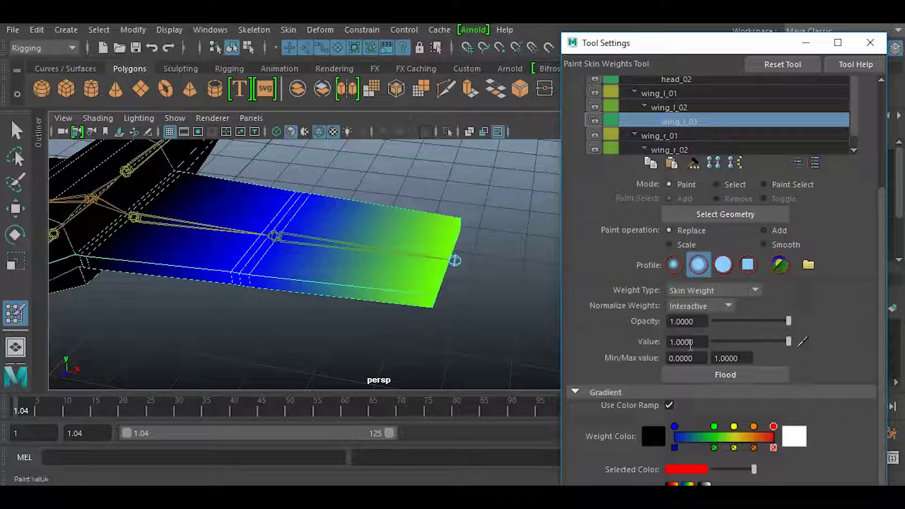
pyautogui.moveTo(698, 342); pyautogui.dragTo(675, 342)
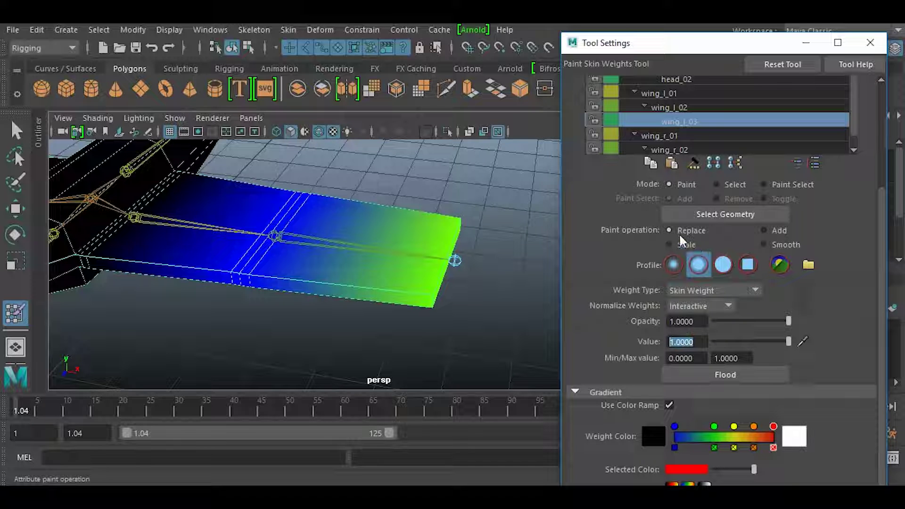
pyautogui.click(723, 265)
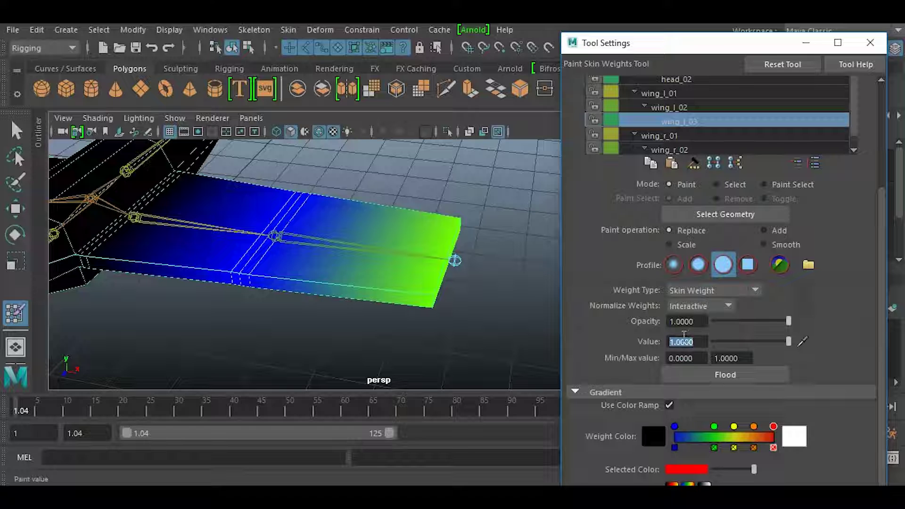
pyautogui.moveTo(455, 172)
pyautogui.mouseDown(button='right')
pyautogui.moveTo(457, 211)
pyautogui.moveTo(461, 139)
pyautogui.mouseUp(button='right')
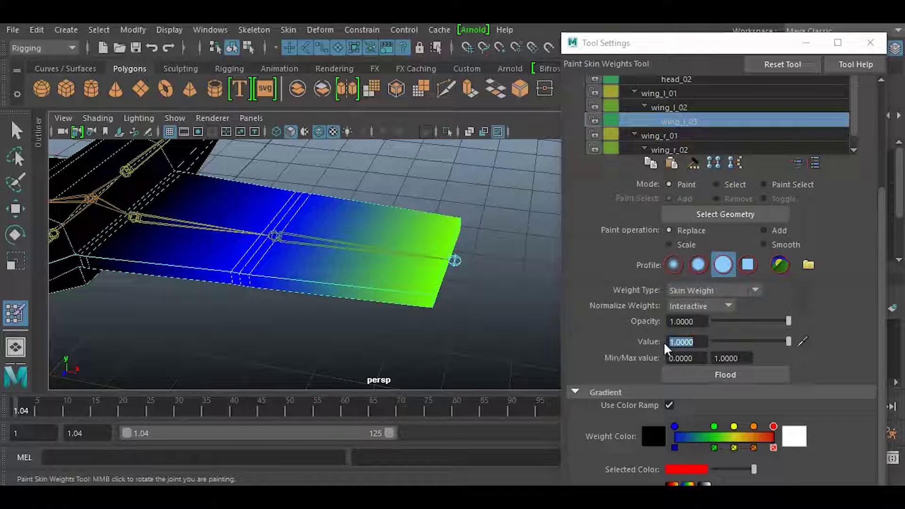
pyautogui.moveTo(450, 258)
pyautogui.mouseDown()
pyautogui.moveTo(438, 259)
pyautogui.moveTo(451, 263)
pyautogui.mouseUp()
pyautogui.moveTo(431, 313)
pyautogui.keyDown('alt'); pyautogui.mouseDown()
pyautogui.moveTo(438, 245)
pyautogui.moveTo(410, 364)
pyautogui.moveTo(408, 277)
pyautogui.moveTo(388, 365)
pyautogui.moveTo(383, 241)
pyautogui.moveTo(410, 313)
pyautogui.moveTo(401, 408)
pyautogui.mouseUp(); pyautogui.keyUp('alt')
pyautogui.click(379, 410)
pyautogui.moveTo(403, 346)
pyautogui.keyDown('alt'); pyautogui.mouseDown()
pyautogui.moveTo(370, 359)
pyautogui.moveTo(375, 316)
pyautogui.mouseUp(); pyautogui.keyUp('alt')
pyautogui.keyDown('alt'); pyautogui.moveTo(273, 320); pyautogui.dragTo(406, 321, button='right'); pyautogui.keyUp('alt')
pyautogui.keyDown('alt'); pyautogui.moveTo(406, 320); pyautogui.dragTo(402, 313); pyautogui.keyUp('alt')
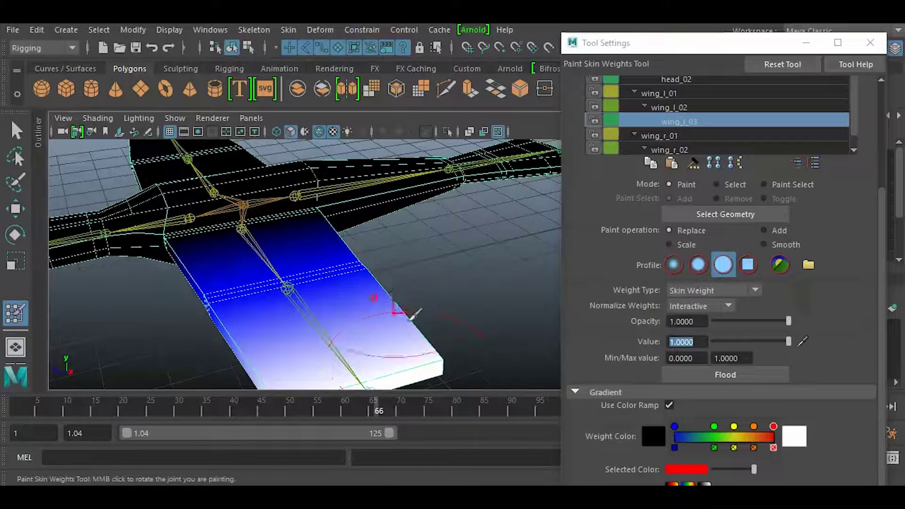
pyautogui.keyDown('alt'); pyautogui.moveTo(402, 313); pyautogui.dragTo(395, 199, button='middle'); pyautogui.keyUp('alt')
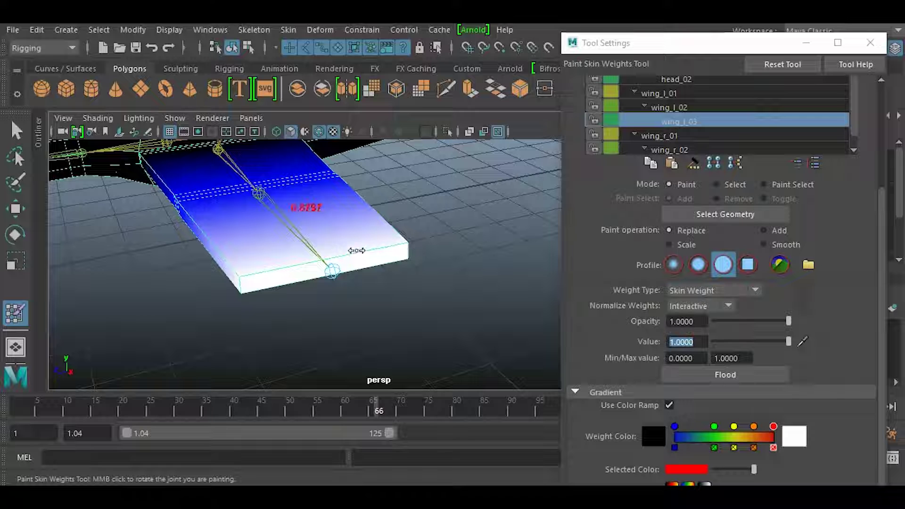
pyautogui.moveTo(381, 257)
pyautogui.mouseDown()
pyautogui.moveTo(393, 247)
pyautogui.moveTo(340, 255)
pyautogui.moveTo(404, 245)
pyautogui.mouseUp()
# Step: Try to extend the wing_l_03 weight across the outer wing segment up to the middle edge loops
pyautogui.moveTo(222, 282)
pyautogui.keyDown('alt'); pyautogui.mouseDown()
pyautogui.moveTo(295, 273)
pyautogui.moveTo(303, 263)
pyautogui.moveTo(323, 277)
pyautogui.moveTo(360, 271)
pyautogui.moveTo(297, 264)
pyautogui.moveTo(344, 292)
pyautogui.mouseUp(); pyautogui.keyUp('alt')
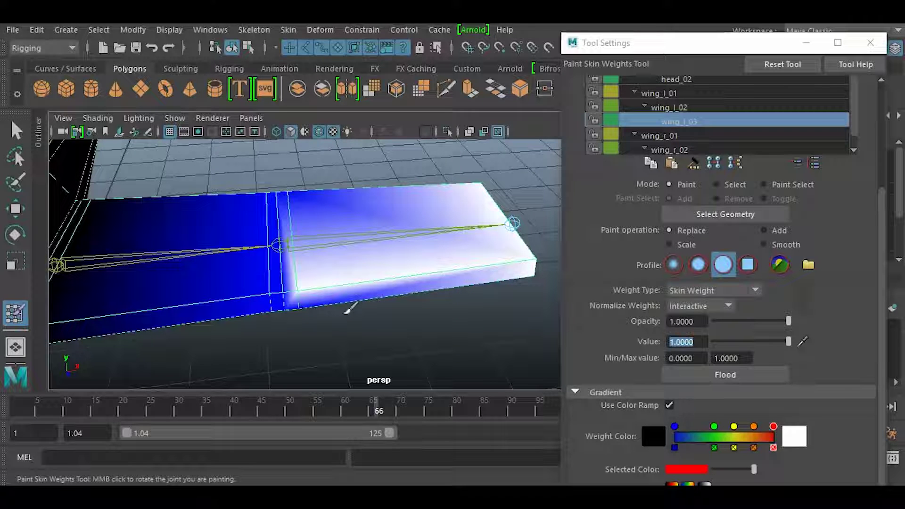
pyautogui.moveTo(344, 313)
pyautogui.keyDown('alt'); pyautogui.mouseDown()
pyautogui.moveTo(331, 311)
pyautogui.moveTo(333, 296)
pyautogui.mouseUp(); pyautogui.keyUp('alt')
pyautogui.moveTo(500, 243)
pyautogui.keyDown('alt'); pyautogui.mouseDown()
pyautogui.moveTo(404, 277)
pyautogui.moveTo(460, 287)
pyautogui.moveTo(364, 297)
pyautogui.mouseUp(); pyautogui.keyUp('alt')
pyautogui.moveTo(418, 301)
pyautogui.keyDown('alt'); pyautogui.mouseDown()
pyautogui.moveTo(430, 264)
pyautogui.moveTo(344, 278)
pyautogui.moveTo(419, 258)
pyautogui.moveTo(407, 263)
pyautogui.mouseUp(); pyautogui.keyUp('alt')
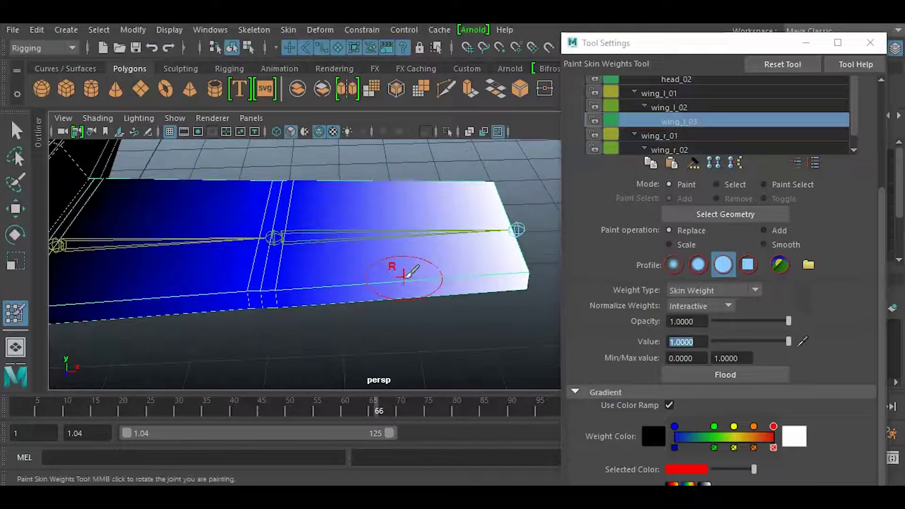
# Step: Select the wing_l_02 influence from the left wing's middle joint for weight painting
pyautogui.moveTo(243, 274)
pyautogui.keyDown('alt'); pyautogui.mouseDown()
pyautogui.moveTo(249, 227)
pyautogui.moveTo(282, 283)
pyautogui.moveTo(283, 267)
pyautogui.mouseUp(); pyautogui.keyUp('alt')
pyautogui.rightClick(281, 274)
pyautogui.click(279, 132)
pyautogui.scroll(-1, 309, 275)
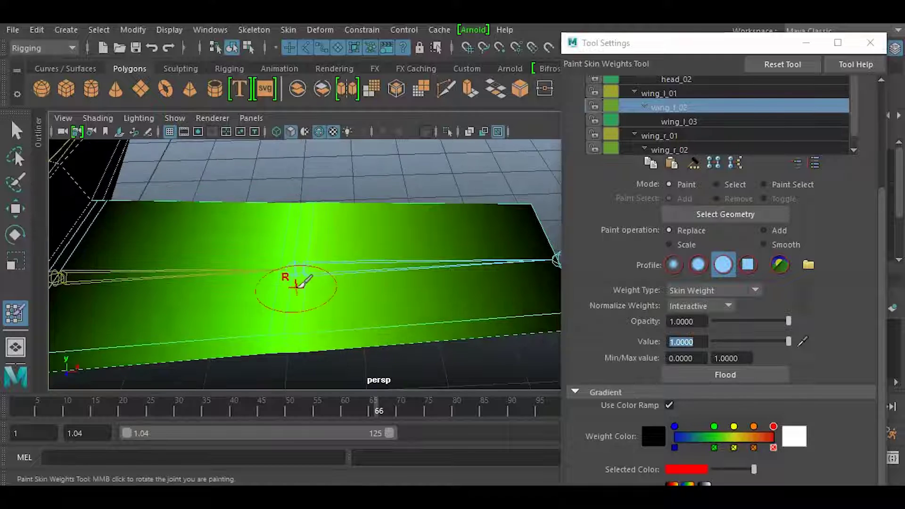
pyautogui.keyDown('alt'); pyautogui.moveTo(445, 344); pyautogui.dragTo(420, 323, button='middle'); pyautogui.keyUp('alt')
pyautogui.scroll(-3, 436, 325)
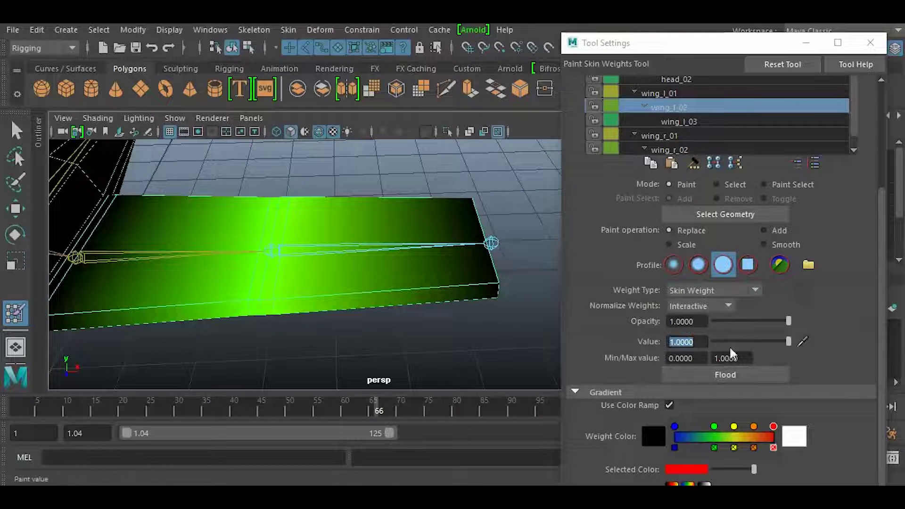
# Step: Set the paint value to 0 and turn off Use Color Ramp to show the wing_l_02 weights in greyscale
pyautogui.moveTo(783, 340); pyautogui.dragTo(714, 340)
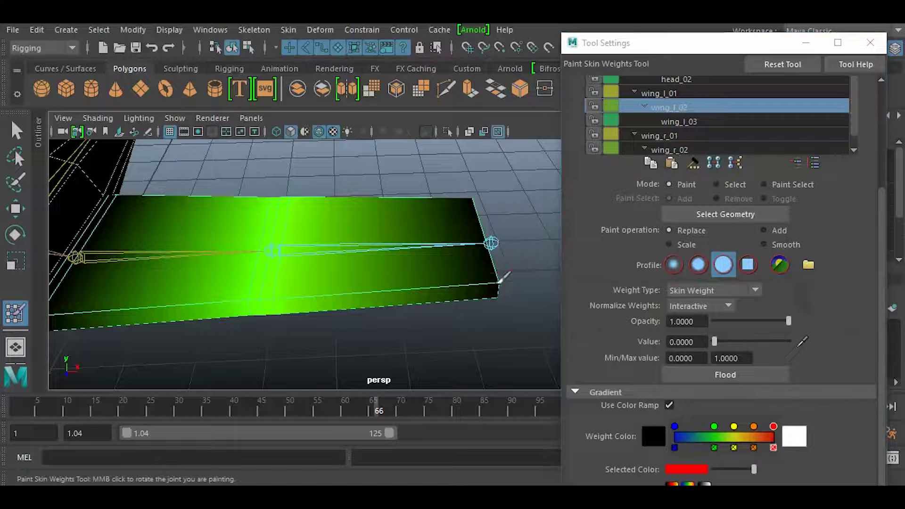
pyautogui.keyDown('alt'); pyautogui.moveTo(468, 297); pyautogui.dragTo(396, 295); pyautogui.keyUp('alt')
pyautogui.click(669, 405)
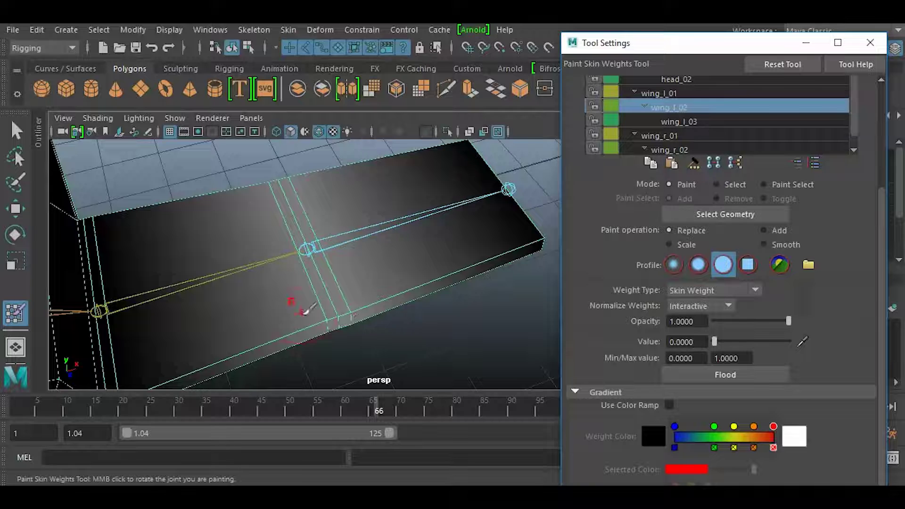
pyautogui.keyDown('alt'); pyautogui.moveTo(305, 311); pyautogui.dragTo(291, 298); pyautogui.keyUp('alt')
pyautogui.scroll(3, 289, 310)
pyautogui.keyDown('alt'); pyautogui.moveTo(286, 282); pyautogui.dragTo(289, 285, button='middle'); pyautogui.keyUp('alt')
pyautogui.keyDown('alt'); pyautogui.moveTo(289, 284); pyautogui.dragTo(313, 312); pyautogui.keyUp('alt')
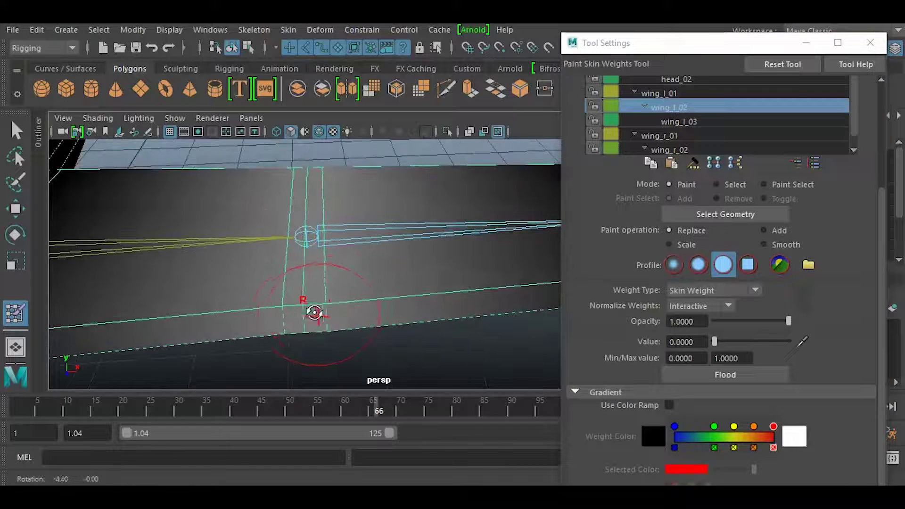
# Step: Paint wing_l_02 weight at value 1.0 on the outer edge loop beside the wing's middle joint, including the underside
pyautogui.moveTo(716, 340); pyautogui.dragTo(818, 338)
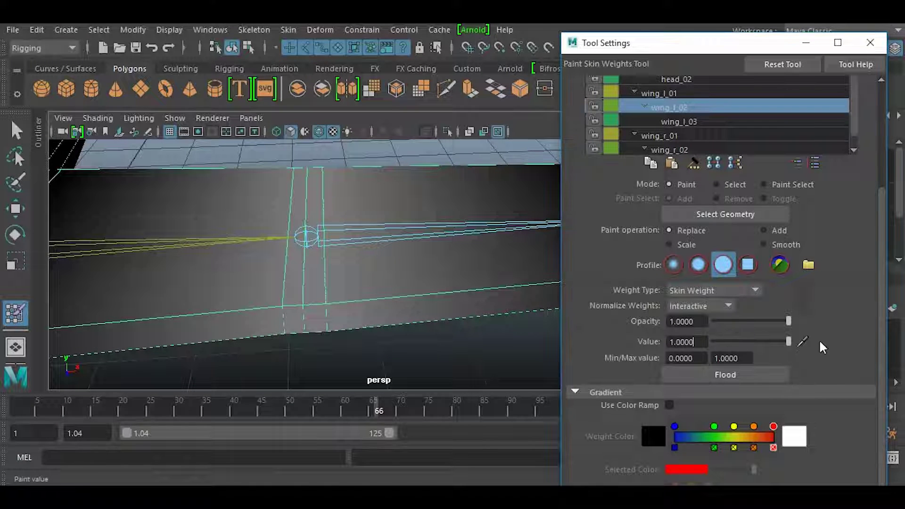
pyautogui.click(380, 301)
pyautogui.keyDown('alt'); pyautogui.moveTo(383, 270); pyautogui.dragTo(389, 299); pyautogui.keyUp('alt')
pyautogui.moveTo(358, 238); pyautogui.dragTo(384, 248)
pyautogui.moveTo(388, 307)
pyautogui.keyDown('alt'); pyautogui.mouseDown()
pyautogui.moveTo(398, 317)
pyautogui.moveTo(377, 236)
pyautogui.moveTo(384, 303)
pyautogui.moveTo(403, 236)
pyautogui.mouseUp(); pyautogui.keyUp('alt')
pyautogui.moveTo(374, 351); pyautogui.dragTo(411, 361)
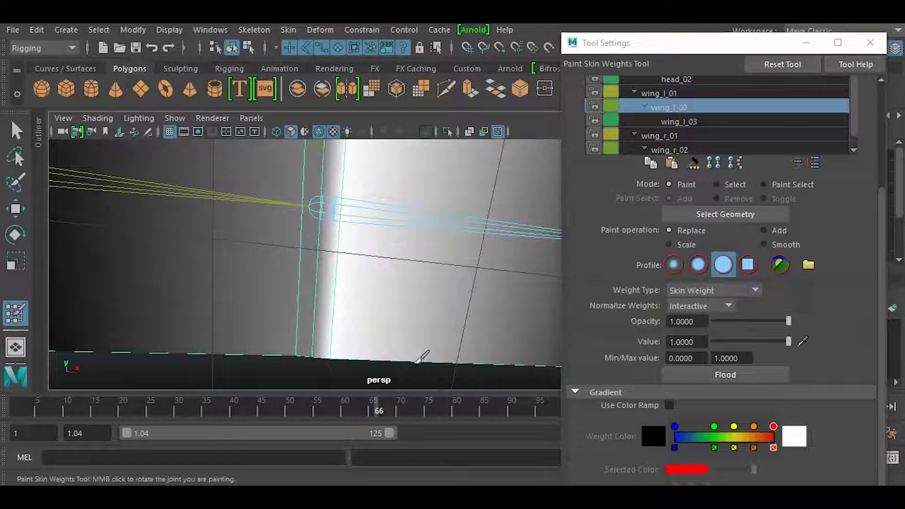
# Step: Set the paint value to 0.5 and paint wing_l_02 weight along the center edge loop at the middle joint
pyautogui.doubleClick(696, 342)
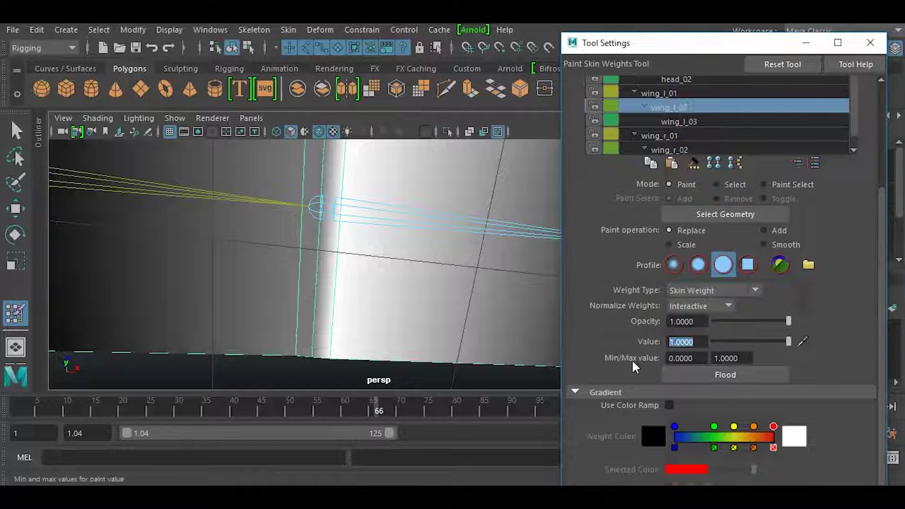
pyautogui.write('0.5')
pyautogui.press('Return')
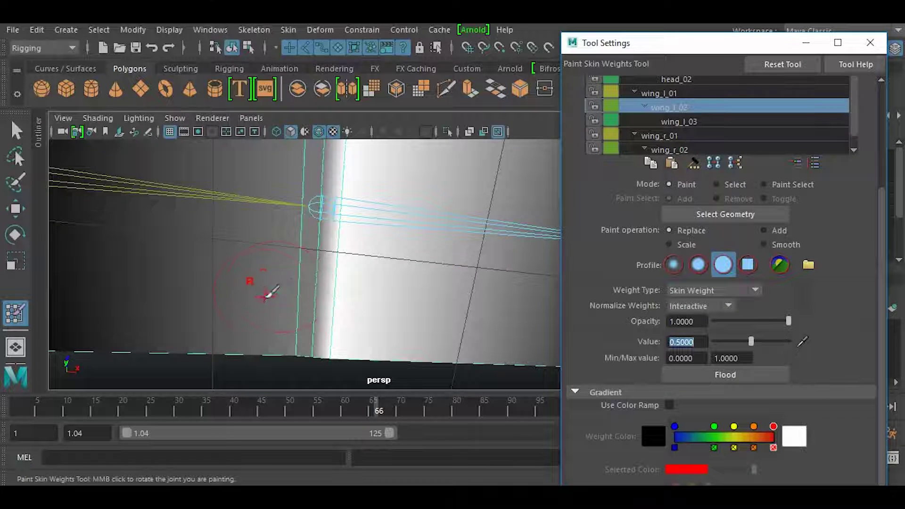
pyautogui.keyDown('alt'); pyautogui.moveTo(262, 293); pyautogui.dragTo(295, 308); pyautogui.keyUp('alt')
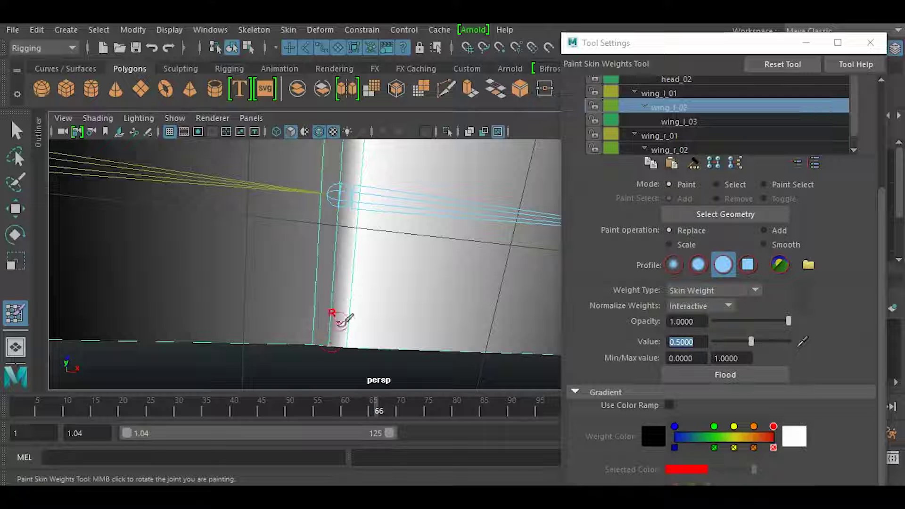
pyautogui.keyDown('alt'); pyautogui.moveTo(344, 312); pyautogui.dragTo(325, 242); pyautogui.keyUp('alt')
pyautogui.keyDown('alt'); pyautogui.moveTo(322, 248); pyautogui.dragTo(320, 323, button='middle'); pyautogui.keyUp('alt')
pyautogui.keyDown('alt'); pyautogui.moveTo(340, 302); pyautogui.dragTo(338, 337); pyautogui.keyUp('alt')
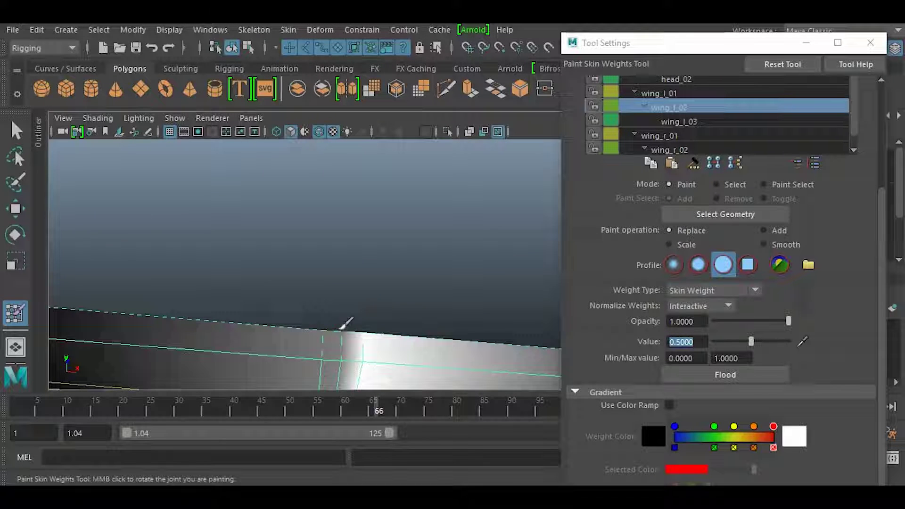
pyautogui.moveTo(333, 347)
pyautogui.keyDown('alt'); pyautogui.mouseDown()
pyautogui.moveTo(318, 282)
pyautogui.moveTo(325, 207)
pyautogui.mouseUp(); pyautogui.keyUp('alt')
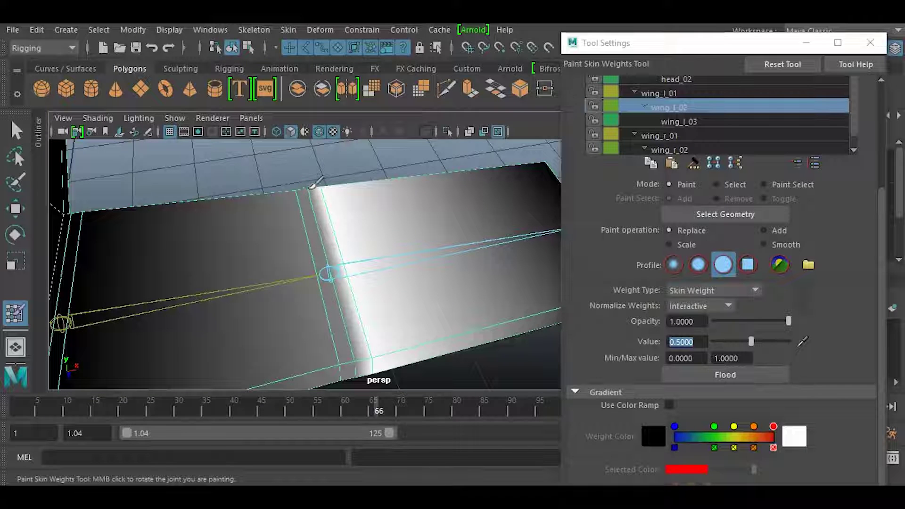
pyautogui.keyDown('alt'); pyautogui.moveTo(481, 346); pyautogui.dragTo(490, 290); pyautogui.keyUp('alt')
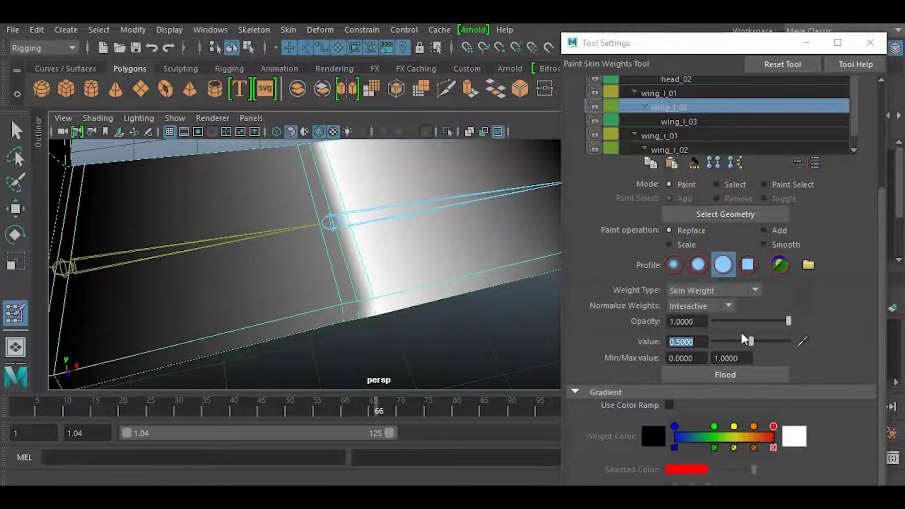
# Step: Lower the paint value to nearly 0 and remove wing_l_02 weight from the edge loop inboard of the middle joint
pyautogui.moveTo(751, 341); pyautogui.dragTo(715, 343)
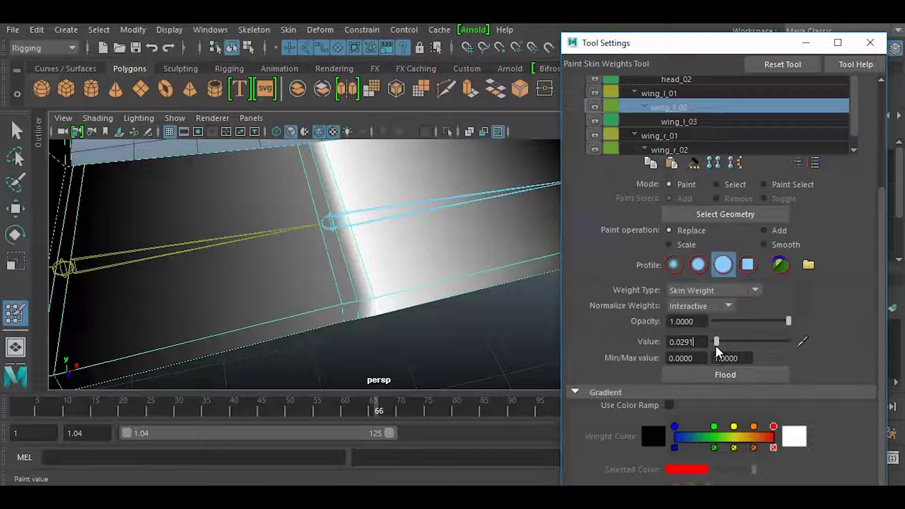
pyautogui.keyDown('alt'); pyautogui.moveTo(330, 296); pyautogui.dragTo(325, 250); pyautogui.keyUp('alt')
pyautogui.keyDown('alt'); pyautogui.moveTo(311, 325); pyautogui.dragTo(307, 292); pyautogui.keyUp('alt')
pyautogui.moveTo(311, 324)
pyautogui.mouseDown()
pyautogui.moveTo(309, 372)
pyautogui.moveTo(289, 295)
pyautogui.moveTo(278, 316)
pyautogui.moveTo(294, 296)
pyautogui.moveTo(299, 342)
pyautogui.moveTo(298, 272)
pyautogui.mouseUp()
pyautogui.keyDown('alt'); pyautogui.moveTo(290, 330); pyautogui.dragTo(182, 301); pyautogui.keyUp('alt')
# Step: Select the wing_l_01 influence and paint its weight at value 1.0 on the edge loop inboard of the middle joint
pyautogui.moveTo(227, 275); pyautogui.dragTo(226, 134, button='right')
pyautogui.keyDown('alt'); pyautogui.moveTo(247, 330); pyautogui.dragTo(275, 319); pyautogui.keyUp('alt')
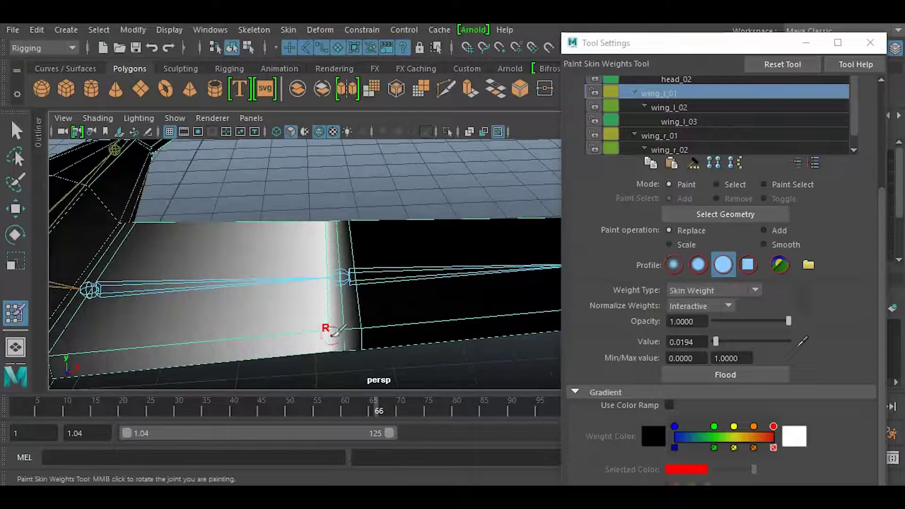
pyautogui.moveTo(716, 340); pyautogui.dragTo(788, 340)
pyautogui.moveTo(330, 331)
pyautogui.mouseDown()
pyautogui.moveTo(332, 351)
pyautogui.moveTo(340, 296)
pyautogui.moveTo(313, 319)
pyautogui.moveTo(317, 168)
pyautogui.moveTo(319, 327)
pyautogui.moveTo(361, 356)
pyautogui.mouseUp()
# Step: Set the paint value to 0.5 and paint wing_l_01 weight along the center edge loop on both sides of the wing
pyautogui.click(705, 345)
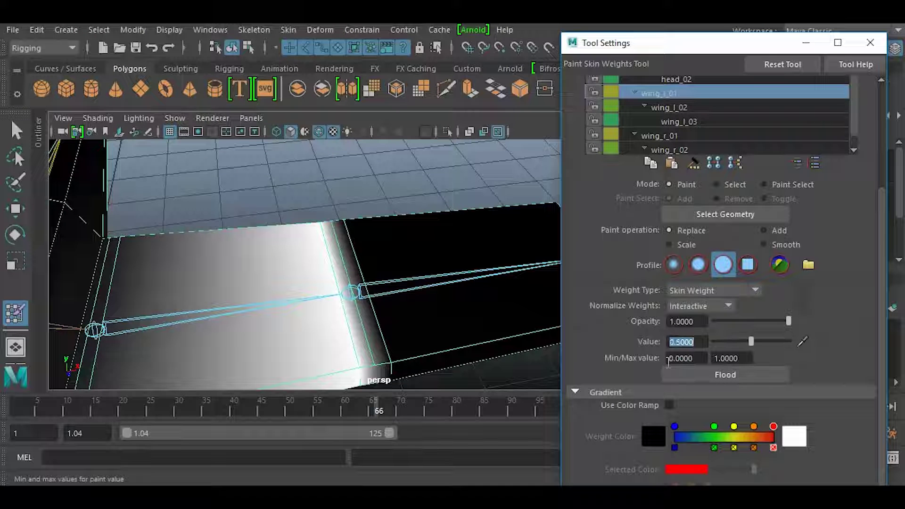
pyautogui.click(377, 364)
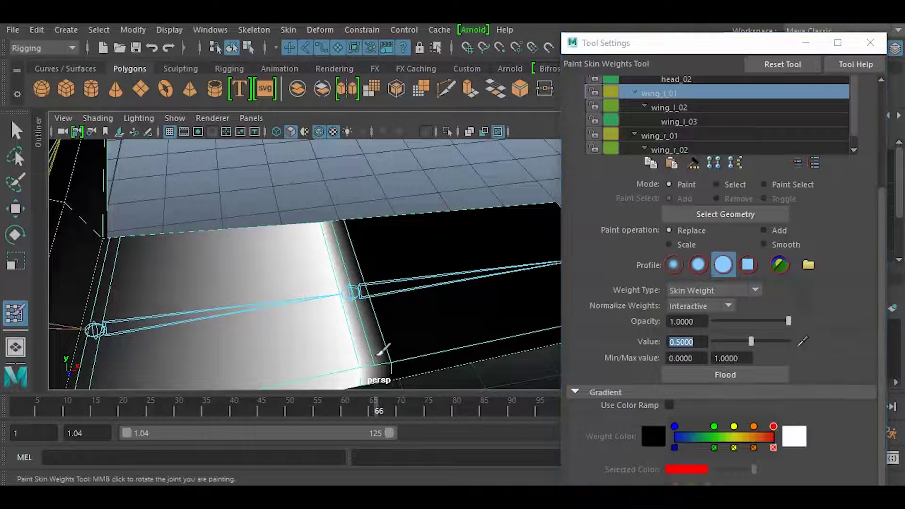
pyautogui.keyDown('alt'); pyautogui.moveTo(343, 313); pyautogui.dragTo(321, 161); pyautogui.keyUp('alt')
pyautogui.keyDown('alt'); pyautogui.moveTo(326, 219); pyautogui.dragTo(316, 195); pyautogui.keyUp('alt')
pyautogui.keyDown('alt'); pyautogui.moveTo(333, 169); pyautogui.dragTo(338, 205, button='middle'); pyautogui.keyUp('alt')
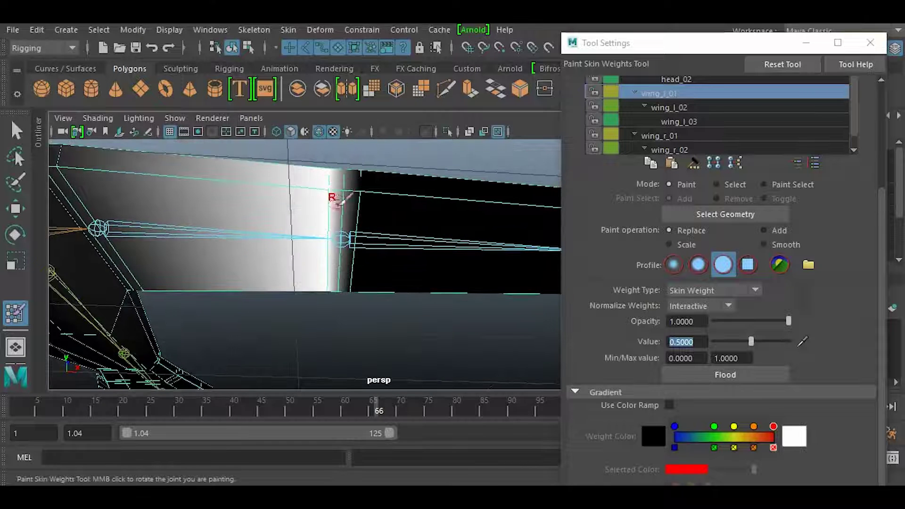
pyautogui.moveTo(350, 193)
pyautogui.keyDown('alt'); pyautogui.mouseDown()
pyautogui.moveTo(342, 216)
pyautogui.moveTo(353, 266)
pyautogui.mouseUp(); pyautogui.keyUp('alt')
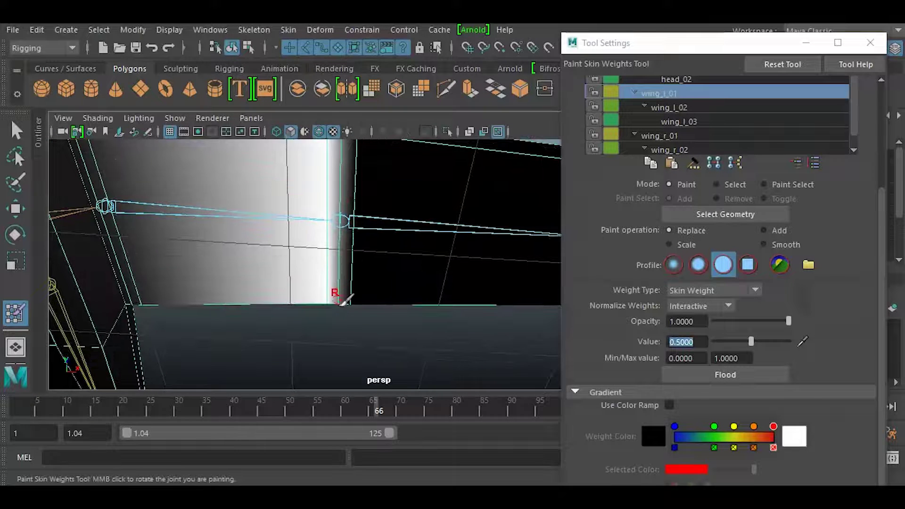
pyautogui.moveTo(332, 296)
pyautogui.keyDown('alt'); pyautogui.mouseDown()
pyautogui.moveTo(247, 290)
pyautogui.moveTo(209, 270)
pyautogui.moveTo(201, 322)
pyautogui.moveTo(217, 306)
pyautogui.mouseUp(); pyautogui.keyUp('alt')
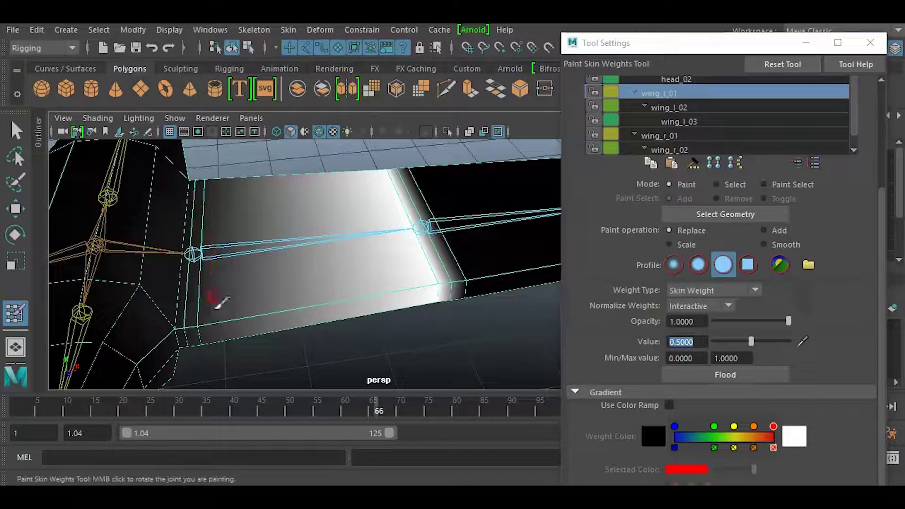
# Step: Set the paint value to 1.0 and paint full wing_l_01 weight over the inner wing segment near the root, including the underside
pyautogui.click(750, 340)
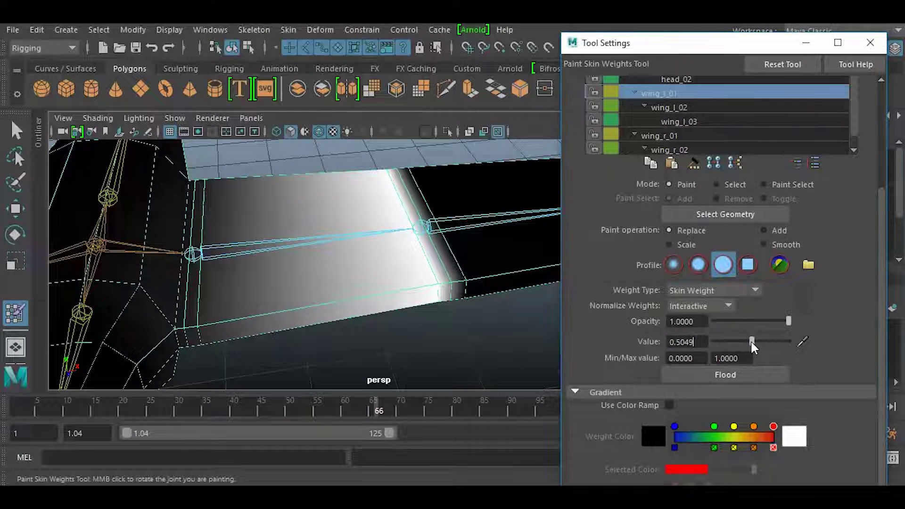
pyautogui.moveTo(752, 341); pyautogui.dragTo(788, 342)
pyautogui.moveTo(208, 315)
pyautogui.mouseDown()
pyautogui.moveTo(207, 342)
pyautogui.moveTo(196, 188)
pyautogui.moveTo(207, 208)
pyautogui.mouseUp()
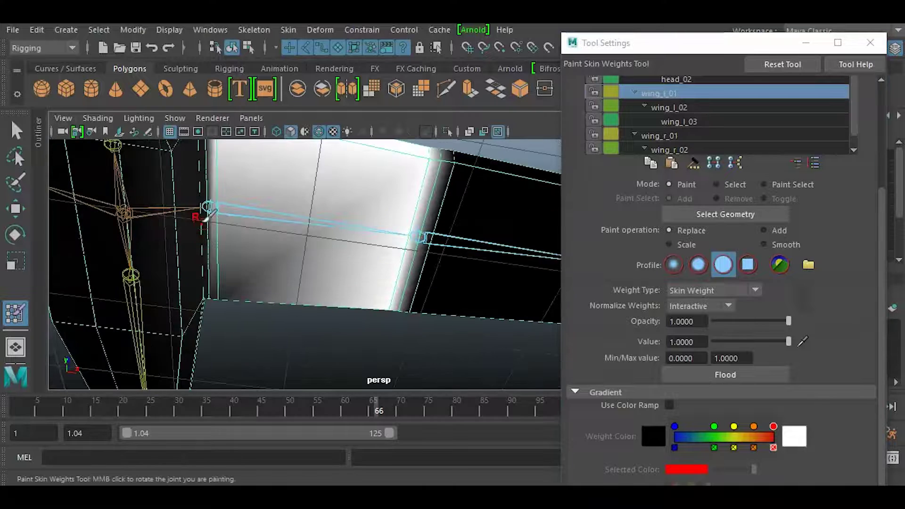
pyautogui.moveTo(227, 289)
pyautogui.mouseDown()
pyautogui.moveTo(228, 309)
pyautogui.moveTo(236, 234)
pyautogui.mouseUp()
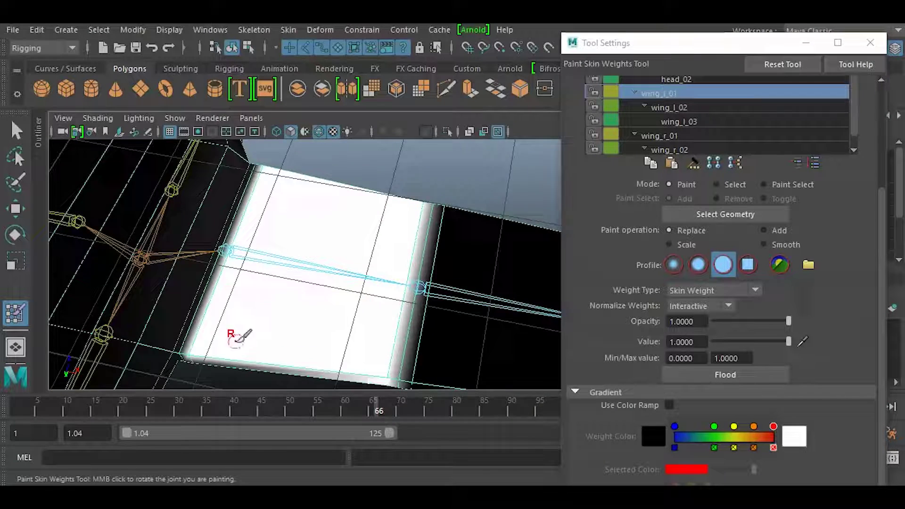
pyautogui.keyDown('alt'); pyautogui.moveTo(234, 340); pyautogui.dragTo(228, 300); pyautogui.keyUp('alt')
pyautogui.keyDown('alt'); pyautogui.moveTo(170, 334); pyautogui.dragTo(290, 271); pyautogui.keyUp('alt')
# Step: Paint wing_l_01 weight at value 0.5 along the wing-root edge loop, undoing the spill onto the fuselage, and turn on Use Color Ramp
pyautogui.moveTo(704, 341); pyautogui.dragTo(670, 348)
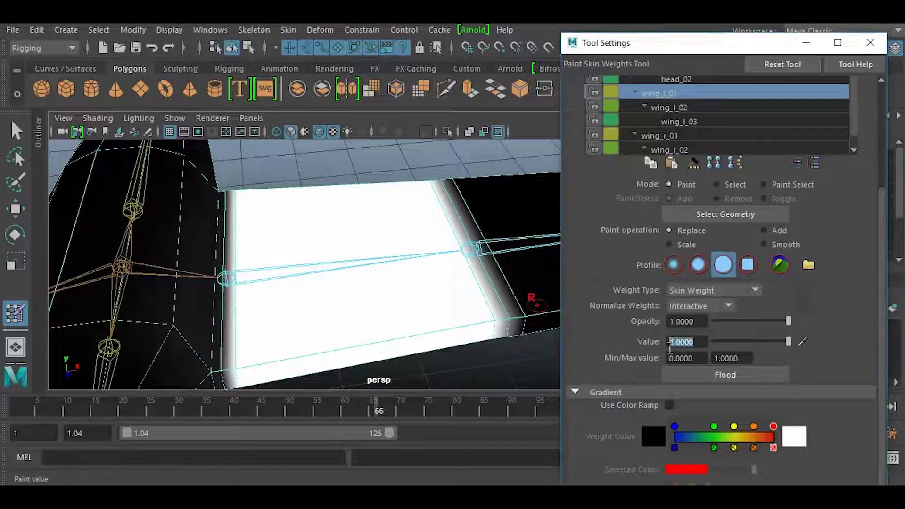
pyautogui.keyDown('alt'); pyautogui.moveTo(293, 370); pyautogui.dragTo(329, 319, button='middle'); pyautogui.keyUp('alt')
pyautogui.moveTo(264, 305); pyautogui.dragTo(280, 350)
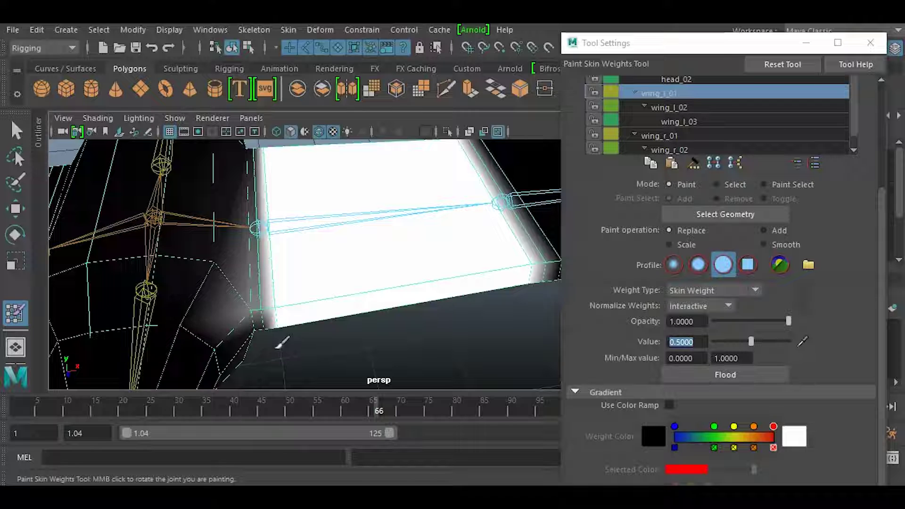
pyautogui.hotkey('ctrl', 'z')
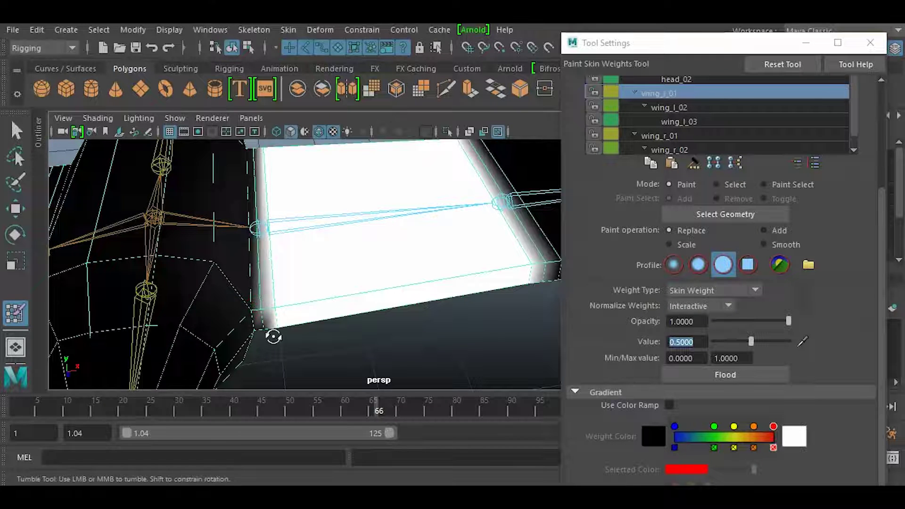
pyautogui.keyDown('alt'); pyautogui.moveTo(271, 334); pyautogui.dragTo(270, 268); pyautogui.keyUp('alt')
pyautogui.moveTo(272, 212)
pyautogui.keyDown('alt'); pyautogui.mouseDown()
pyautogui.moveTo(269, 166)
pyautogui.moveTo(285, 218)
pyautogui.moveTo(292, 186)
pyautogui.moveTo(284, 315)
pyautogui.moveTo(302, 348)
pyautogui.moveTo(297, 312)
pyautogui.moveTo(245, 343)
pyautogui.moveTo(292, 344)
pyautogui.moveTo(289, 389)
pyautogui.moveTo(283, 367)
pyautogui.moveTo(304, 287)
pyautogui.moveTo(323, 263)
pyautogui.moveTo(296, 349)
pyautogui.mouseUp(); pyautogui.keyUp('alt')
pyautogui.click(669, 405)
# Step: Try rotating the left wing's middle joint, wing_l_02, to test the bend, and undo the rotation
pyautogui.click(17, 132)
pyautogui.click(451, 287)
pyautogui.press('e')
pyautogui.moveTo(449, 271)
pyautogui.mouseDown()
pyautogui.moveTo(408, 239)
pyautogui.moveTo(438, 272)
pyautogui.mouseUp()
pyautogui.hotkey('ctrl', 'z')
# Step: Rotate the wing_l_01 joint to raise the whole left wing, and undo a trial rotation of the wing_l_02 joint
pyautogui.click(378, 277)
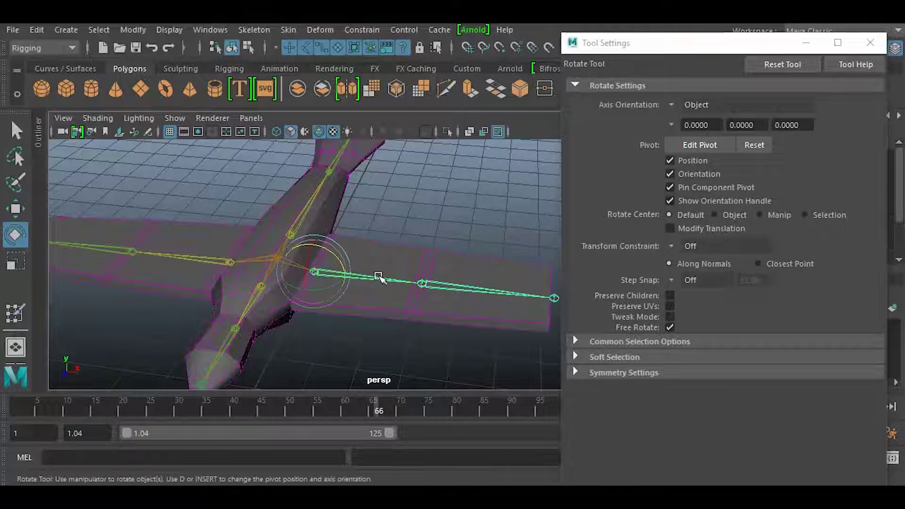
pyautogui.moveTo(343, 260); pyautogui.dragTo(321, 253)
pyautogui.keyDown('alt'); pyautogui.moveTo(343, 291); pyautogui.dragTo(339, 361); pyautogui.keyUp('alt')
pyautogui.keyDown('alt'); pyautogui.moveTo(338, 361); pyautogui.dragTo(360, 347, button='right'); pyautogui.keyUp('alt')
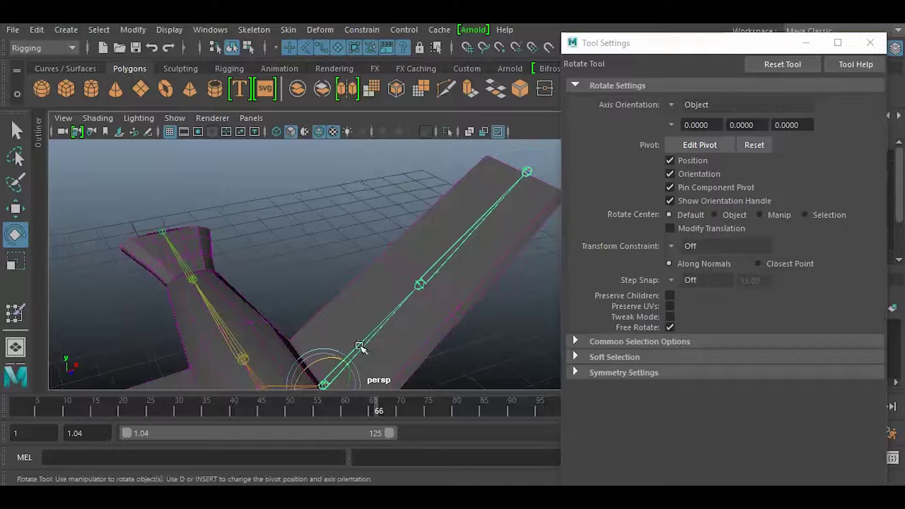
pyautogui.click(431, 285)
pyautogui.moveTo(398, 272); pyautogui.dragTo(403, 311)
pyautogui.hotkey('ctrl', 'z')
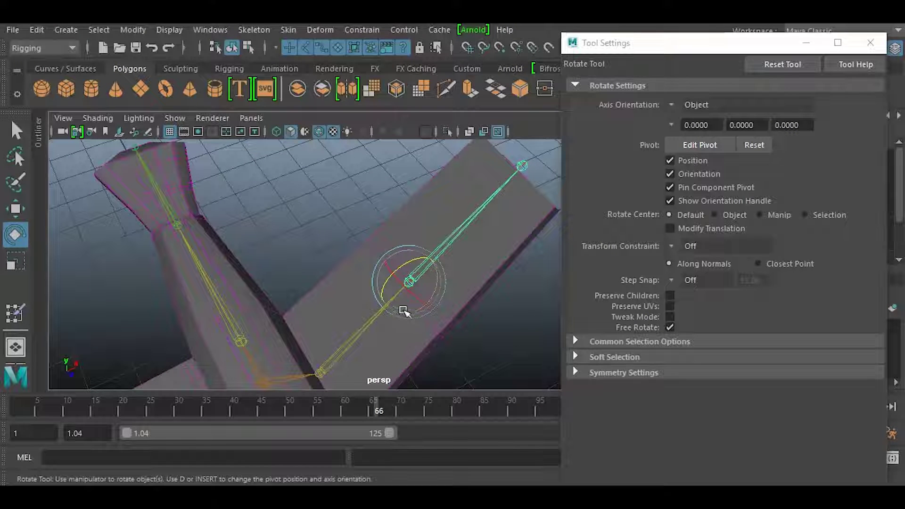
# Step: Rotate the wing_l_02 joint upward by about 23 degrees in Z to expose the crease at the middle of the wing
pyautogui.click(361, 328)
pyautogui.moveTo(339, 351); pyautogui.dragTo(309, 361)
pyautogui.click(408, 254)
pyautogui.moveTo(386, 256); pyautogui.dragTo(380, 269)
pyautogui.keyDown('alt'); pyautogui.moveTo(381, 315); pyautogui.dragTo(384, 274, button='middle'); pyautogui.keyUp('alt')
pyautogui.keyDown('alt'); pyautogui.moveTo(384, 275); pyautogui.dragTo(380, 337); pyautogui.keyUp('alt')
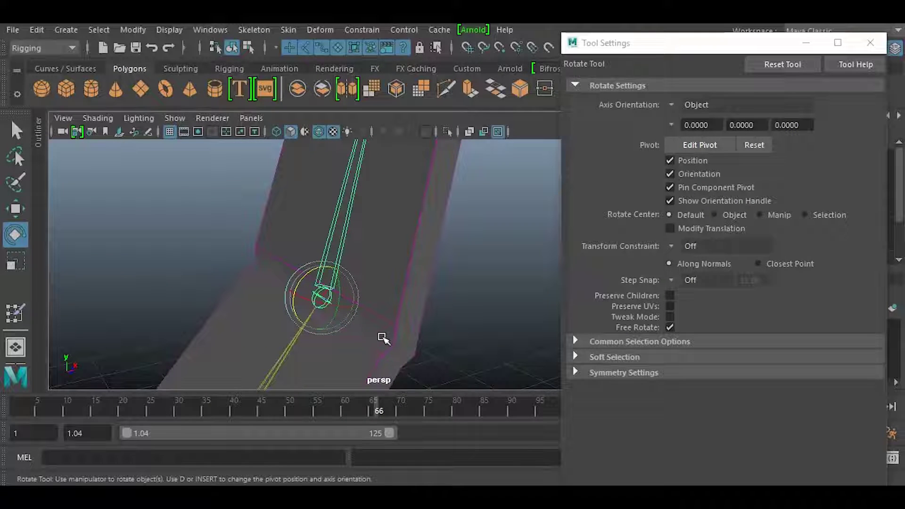
# Step: Select the corner vertices of the bent middle loops on one edge of the wing and apply Hammer Skin Weights
pyautogui.press('q')
pyautogui.moveTo(387, 347); pyautogui.dragTo(310, 89, button='right')
pyautogui.keyDown('alt'); pyautogui.moveTo(354, 298); pyautogui.dragTo(460, 346); pyautogui.keyUp('alt')
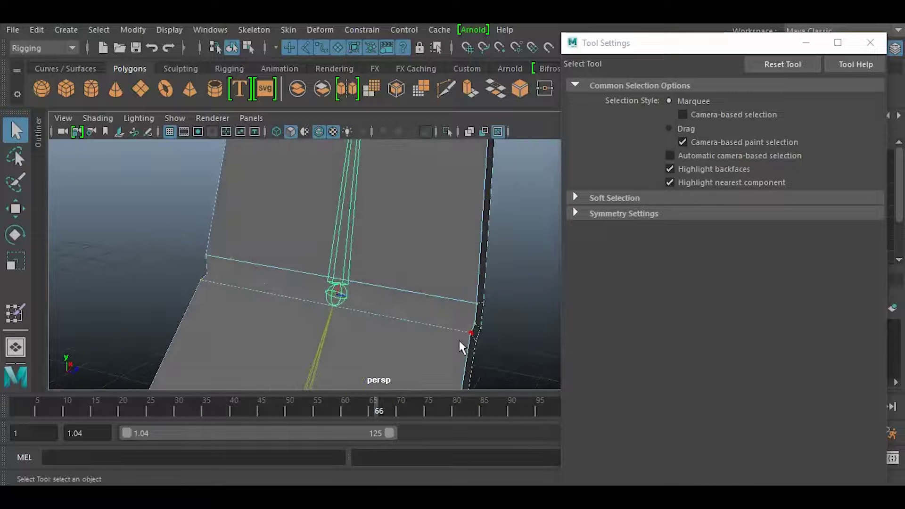
pyautogui.click(464, 320)
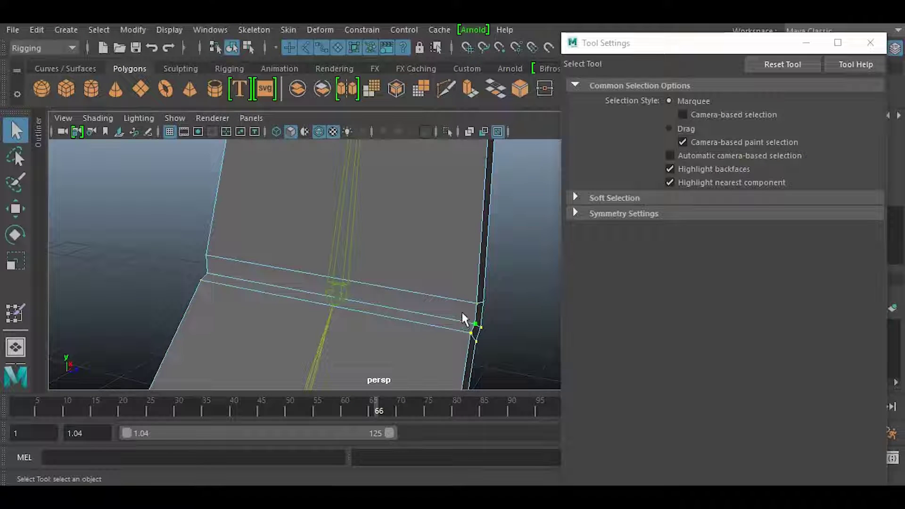
pyautogui.click(288, 30)
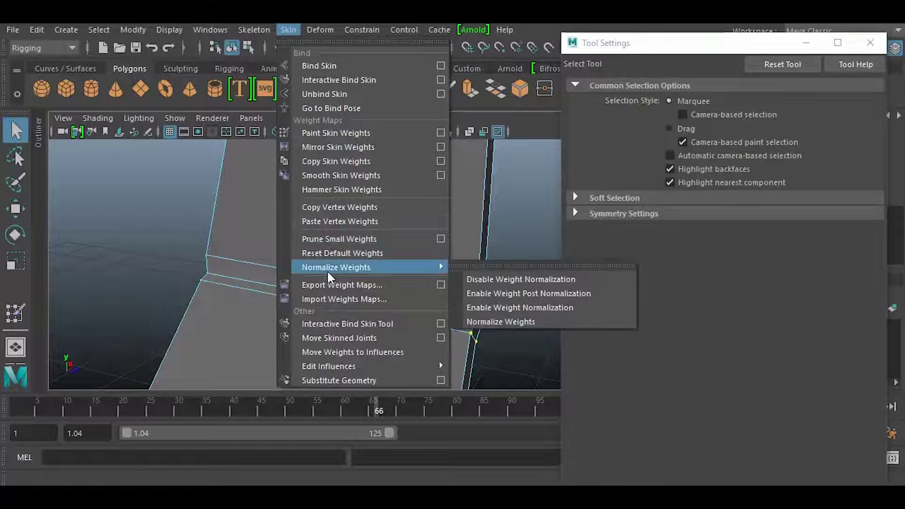
pyautogui.click(338, 191)
# Step: Select the middle-loop corner vertices on the wing's opposite edge and apply Hammer Skin Weights to them
pyautogui.keyDown('alt'); pyautogui.moveTo(201, 308); pyautogui.dragTo(265, 317, button='middle'); pyautogui.keyUp('alt')
pyautogui.keyDown('alt'); pyautogui.moveTo(266, 317); pyautogui.dragTo(383, 321); pyautogui.keyUp('alt')
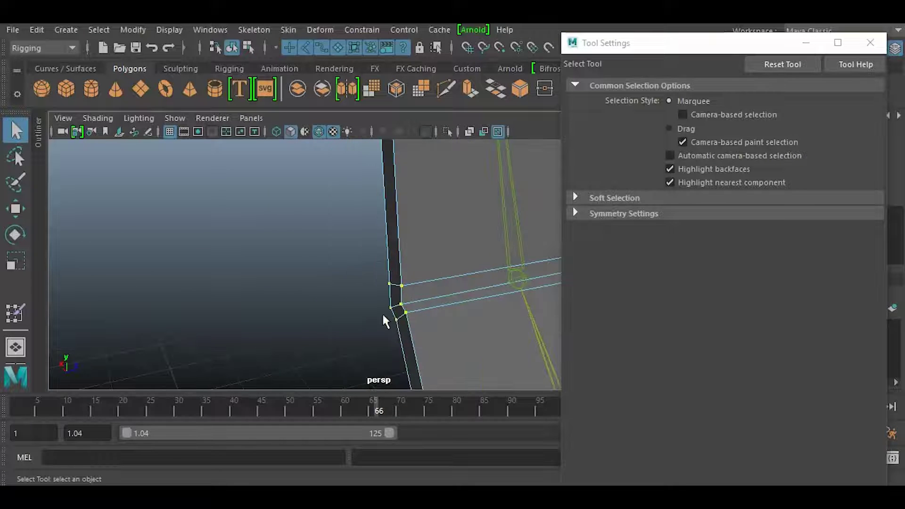
pyautogui.click(289, 30)
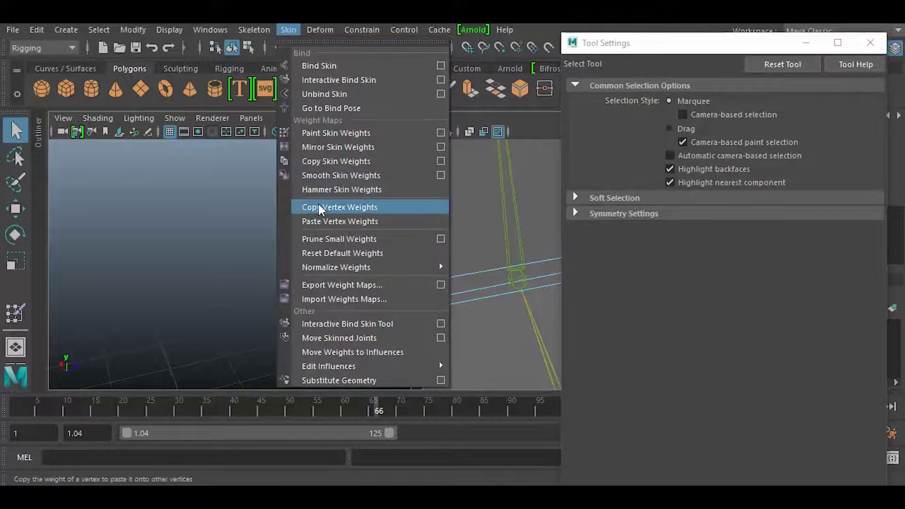
pyautogui.click(318, 189)
# Step: Return to object selection and set Rotate Z to 0 on both the wing_l_01 and wing_l_02 joints
pyautogui.scroll(-5, 307, 292)
pyautogui.keyDown('alt'); pyautogui.moveTo(436, 302); pyautogui.dragTo(287, 283); pyautogui.keyUp('alt')
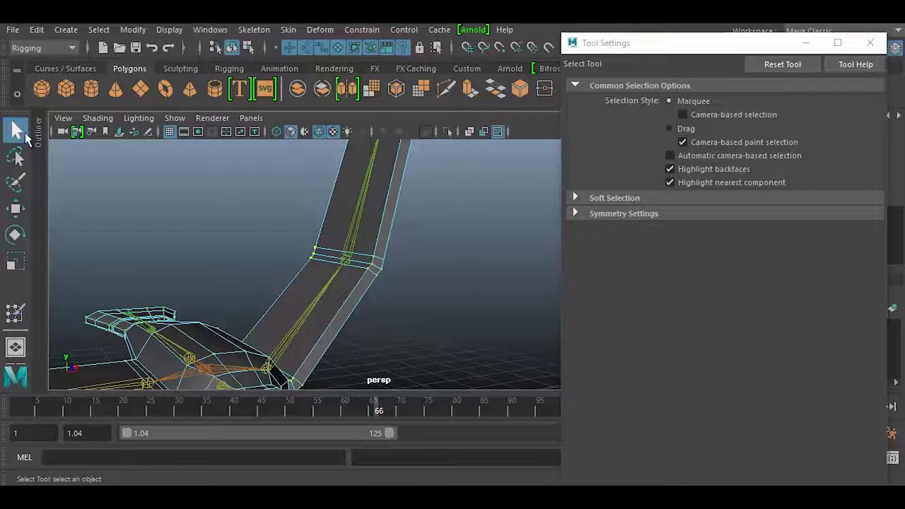
pyautogui.moveTo(333, 214); pyautogui.dragTo(372, 74, button='right')
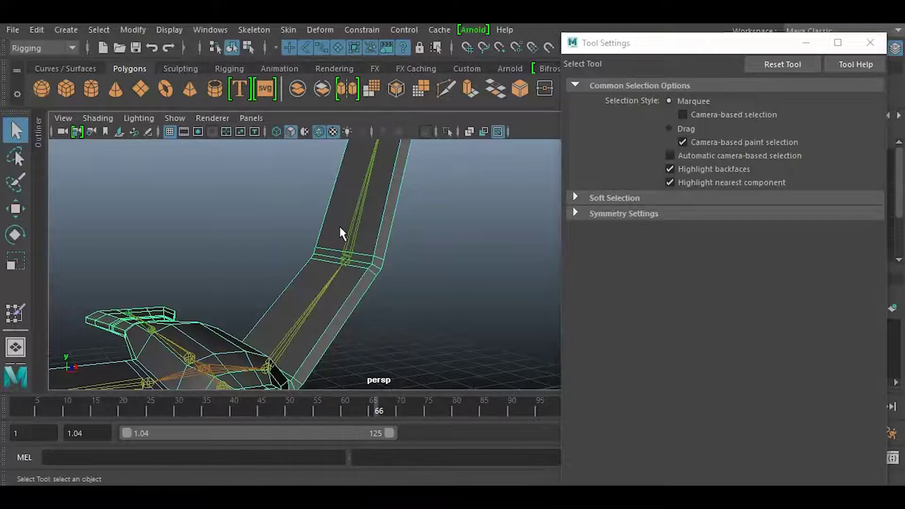
pyautogui.click(297, 328)
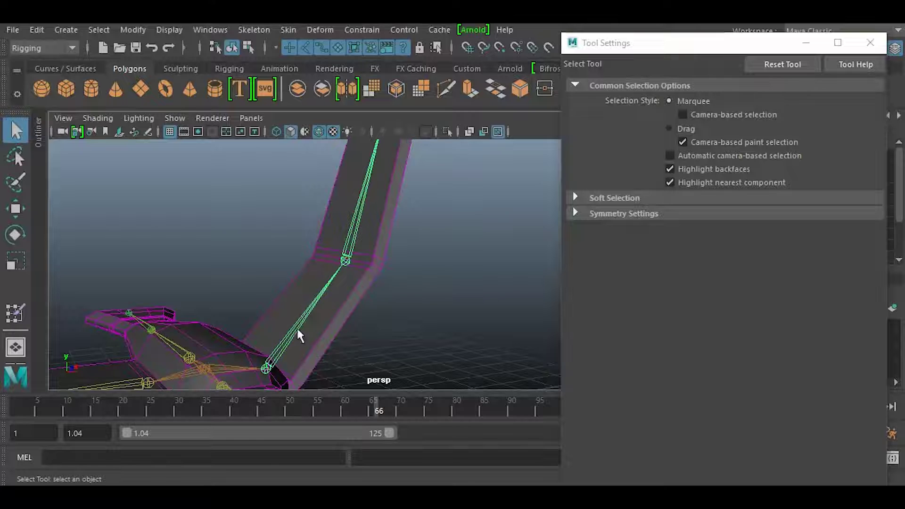
pyautogui.click(806, 43)
pyautogui.click(883, 211)
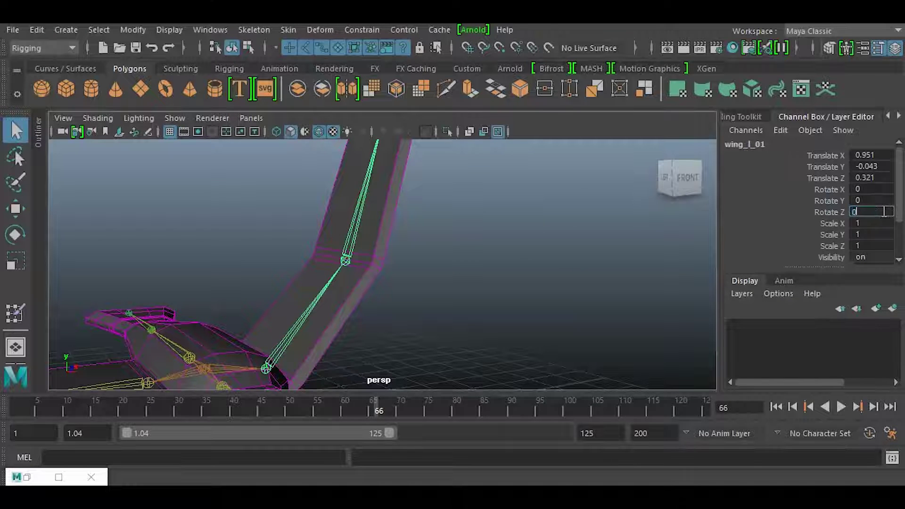
pyautogui.press('Return')
pyautogui.click(426, 336)
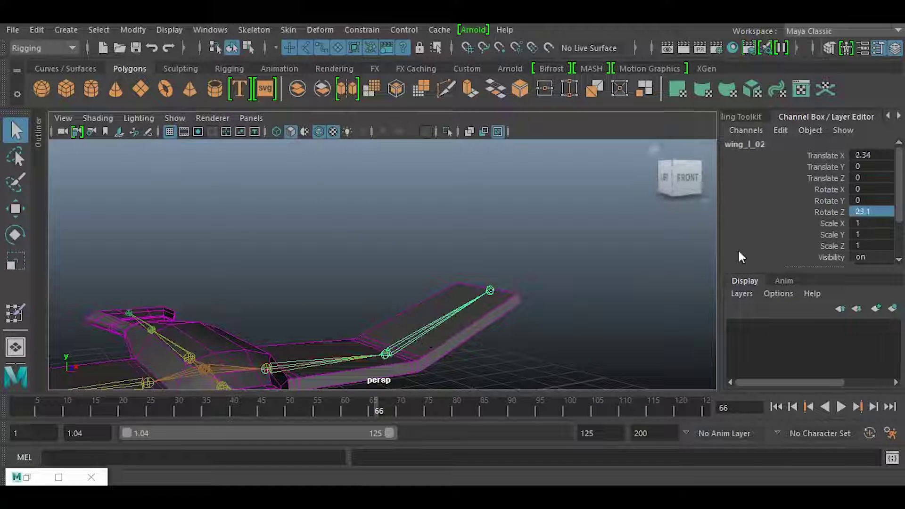
pyautogui.write('0')
pyautogui.press('Return')
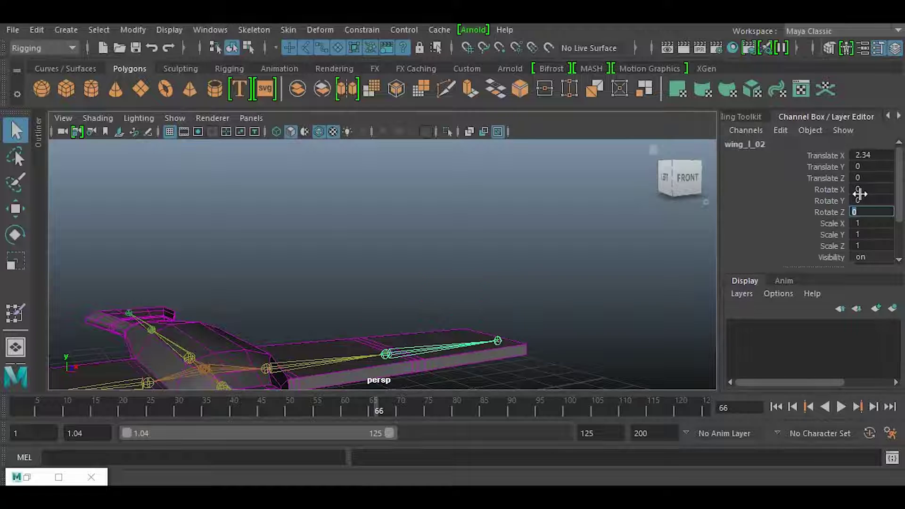
# Step: Reopen the Paint Skin Weights tool on the airplane mesh for wing_l_01 and set the paint value to 0
pyautogui.keyDown('alt'); pyautogui.moveTo(417, 288); pyautogui.dragTo(319, 295); pyautogui.keyUp('alt')
pyautogui.click(329, 297)
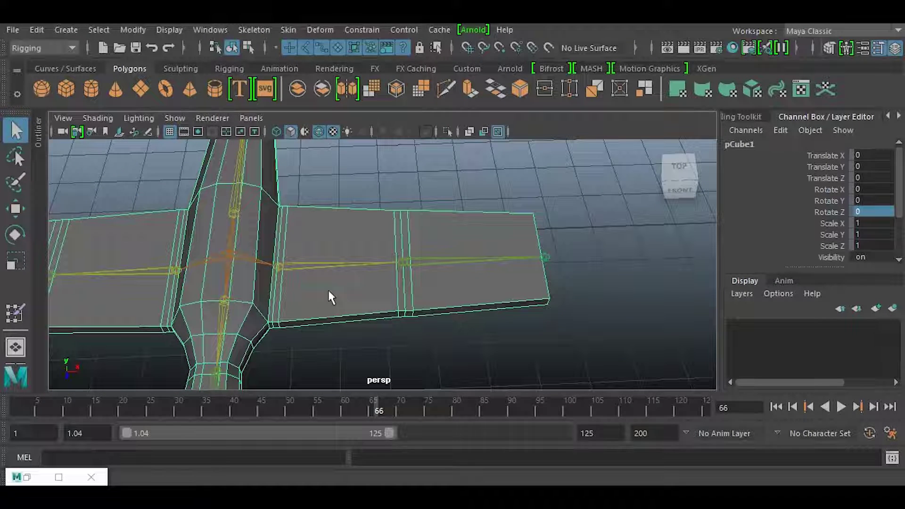
pyautogui.rightClick(329, 296)
pyautogui.click(241, 74)
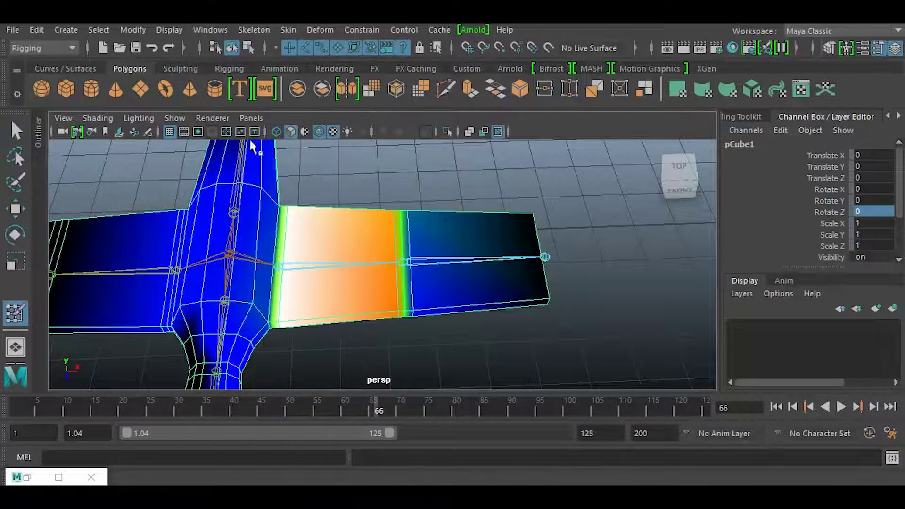
pyautogui.keyDown('alt'); pyautogui.moveTo(302, 249); pyautogui.dragTo(295, 271); pyautogui.keyUp('alt')
pyautogui.moveTo(332, 217); pyautogui.dragTo(340, 147, button='right')
pyautogui.keyDown('alt'); pyautogui.moveTo(283, 275); pyautogui.dragTo(314, 288, button='middle'); pyautogui.keyUp('alt')
pyautogui.keyDown('alt'); pyautogui.moveTo(212, 254); pyautogui.dragTo(250, 268); pyautogui.keyUp('alt')
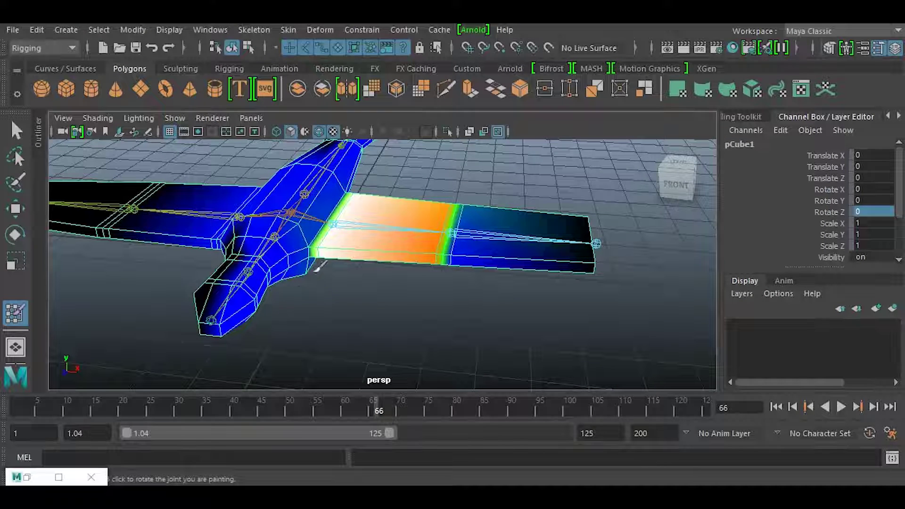
pyautogui.click(58, 477)
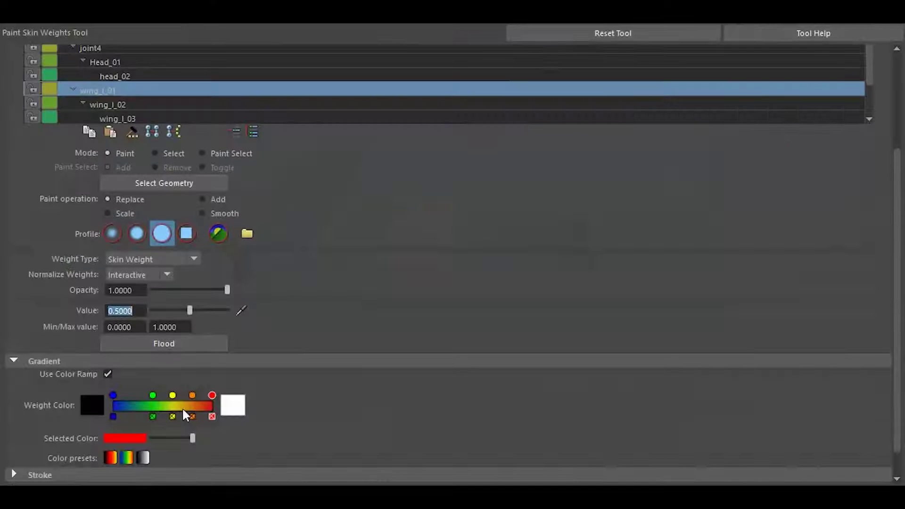
pyautogui.click(856, 12)
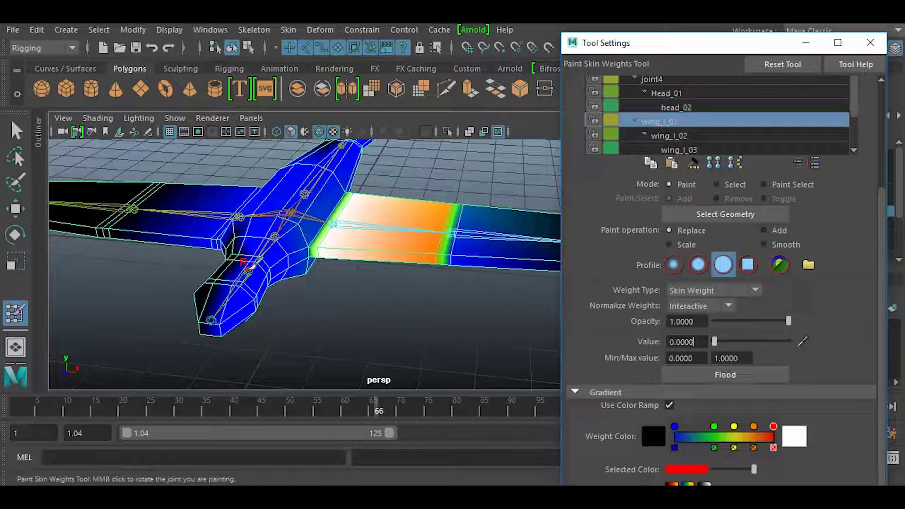
# Step: Paint the wing_l_01 weight off the nose and the opposite wing at value 0
pyautogui.click(255, 281)
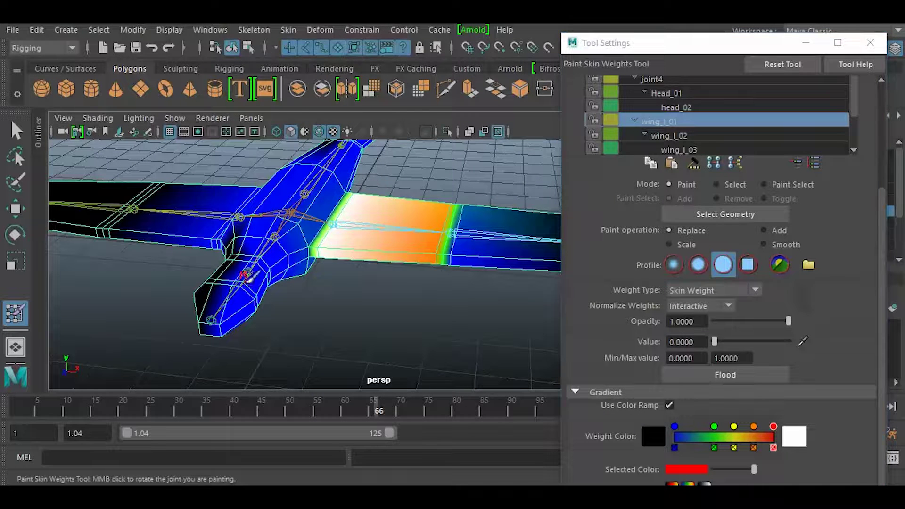
pyautogui.moveTo(231, 311)
pyautogui.keyDown('alt'); pyautogui.mouseDown()
pyautogui.moveTo(208, 207)
pyautogui.moveTo(257, 241)
pyautogui.moveTo(264, 260)
pyautogui.moveTo(254, 205)
pyautogui.moveTo(290, 307)
pyautogui.moveTo(254, 238)
pyautogui.moveTo(228, 287)
pyautogui.moveTo(222, 260)
pyautogui.mouseUp(); pyautogui.keyUp('alt')
pyautogui.moveTo(176, 198)
pyautogui.mouseDown()
pyautogui.moveTo(334, 243)
pyautogui.moveTo(213, 254)
pyautogui.mouseUp()
pyautogui.moveTo(325, 255); pyautogui.dragTo(302, 285)
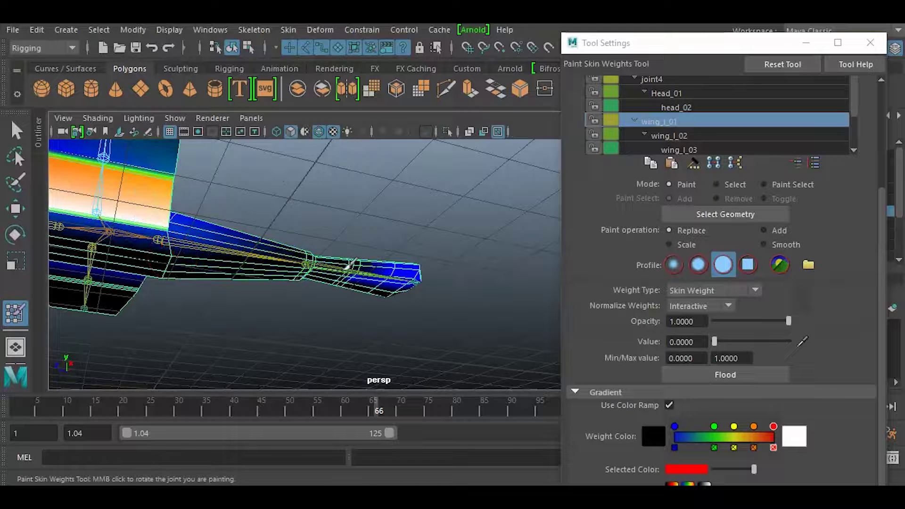
# Step: Paint the wing_l_01 weight off the tail and the fuselage, including the underside, at value 0
pyautogui.keyDown('alt'); pyautogui.moveTo(415, 245); pyautogui.dragTo(309, 341); pyautogui.keyUp('alt')
pyautogui.moveTo(448, 241)
pyautogui.keyDown('alt'); pyautogui.mouseDown()
pyautogui.moveTo(349, 228)
pyautogui.moveTo(388, 279)
pyautogui.moveTo(273, 257)
pyautogui.moveTo(325, 293)
pyautogui.moveTo(238, 244)
pyautogui.moveTo(172, 239)
pyautogui.moveTo(150, 257)
pyautogui.moveTo(182, 218)
pyautogui.moveTo(237, 211)
pyautogui.mouseUp(); pyautogui.keyUp('alt')
pyautogui.moveTo(176, 300); pyautogui.dragTo(144, 317)
pyautogui.keyDown('alt'); pyautogui.moveTo(315, 297); pyautogui.dragTo(379, 279); pyautogui.keyUp('alt')
pyautogui.keyDown('alt'); pyautogui.moveTo(298, 292); pyautogui.dragTo(330, 279); pyautogui.keyUp('alt')
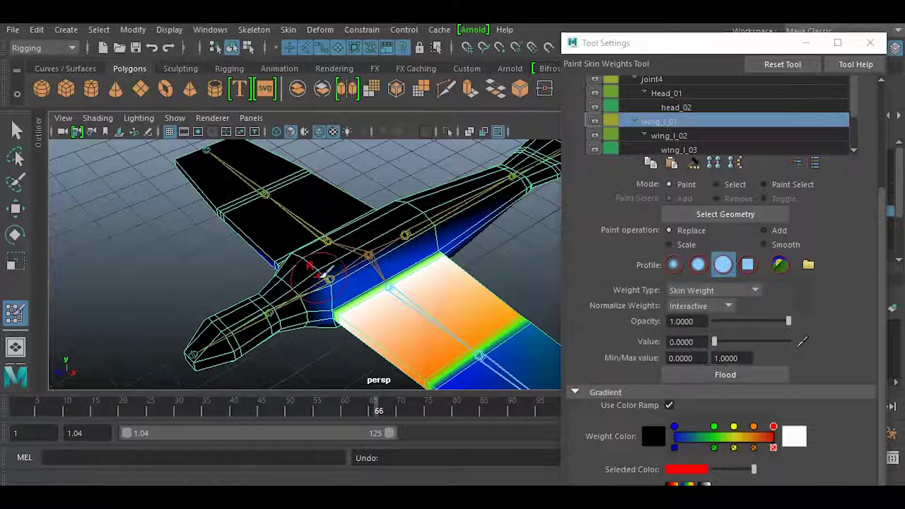
pyautogui.keyDown('alt'); pyautogui.moveTo(406, 230); pyautogui.dragTo(376, 259); pyautogui.keyUp('alt')
pyautogui.moveTo(304, 239)
pyautogui.mouseDown()
pyautogui.moveTo(299, 304)
pyautogui.moveTo(309, 358)
pyautogui.moveTo(402, 344)
pyautogui.moveTo(273, 327)
pyautogui.moveTo(320, 302)
pyautogui.mouseUp()
# Step: Switch to the central fuselage joint's influence and examine its weights along the body and both wings
pyautogui.moveTo(419, 296); pyautogui.dragTo(419, 135, button='right')
pyautogui.keyDown('alt'); pyautogui.moveTo(350, 280); pyautogui.dragTo(419, 297); pyautogui.keyUp('alt')
pyautogui.moveTo(420, 298); pyautogui.dragTo(433, 138, button='right')
pyautogui.moveTo(370, 216)
pyautogui.keyDown('alt'); pyautogui.mouseDown()
pyautogui.moveTo(224, 307)
pyautogui.moveTo(204, 236)
pyautogui.moveTo(293, 284)
pyautogui.moveTo(204, 345)
pyautogui.moveTo(242, 362)
pyautogui.mouseUp(); pyautogui.keyUp('alt')
pyautogui.moveTo(254, 278); pyautogui.dragTo(244, 131, button='right')
pyautogui.moveTo(227, 304)
pyautogui.keyDown('alt'); pyautogui.mouseDown()
pyautogui.moveTo(295, 306)
pyautogui.moveTo(273, 236)
pyautogui.moveTo(269, 308)
pyautogui.mouseUp(); pyautogui.keyUp('alt')
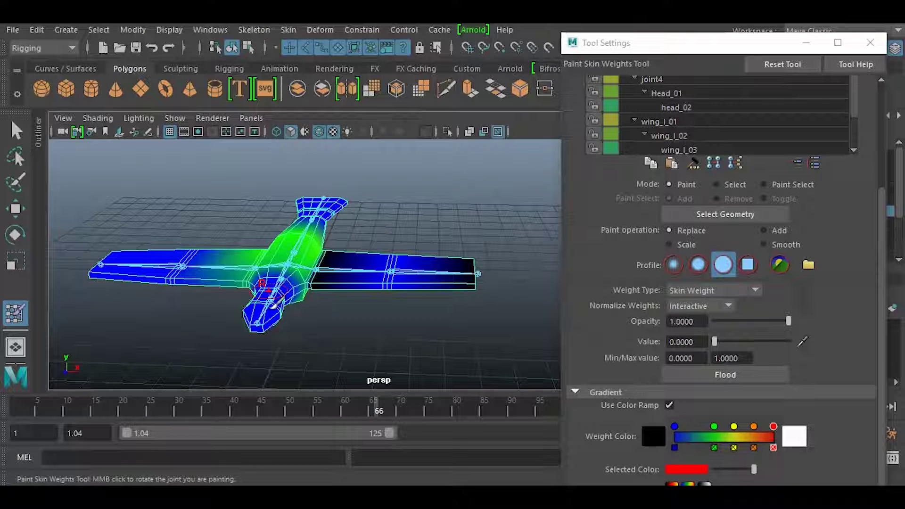
pyautogui.keyDown('alt'); pyautogui.moveTo(257, 306); pyautogui.dragTo(286, 327); pyautogui.keyUp('alt')
pyautogui.keyDown('alt'); pyautogui.moveTo(194, 319); pyautogui.dragTo(238, 327, button='right'); pyautogui.keyUp('alt')
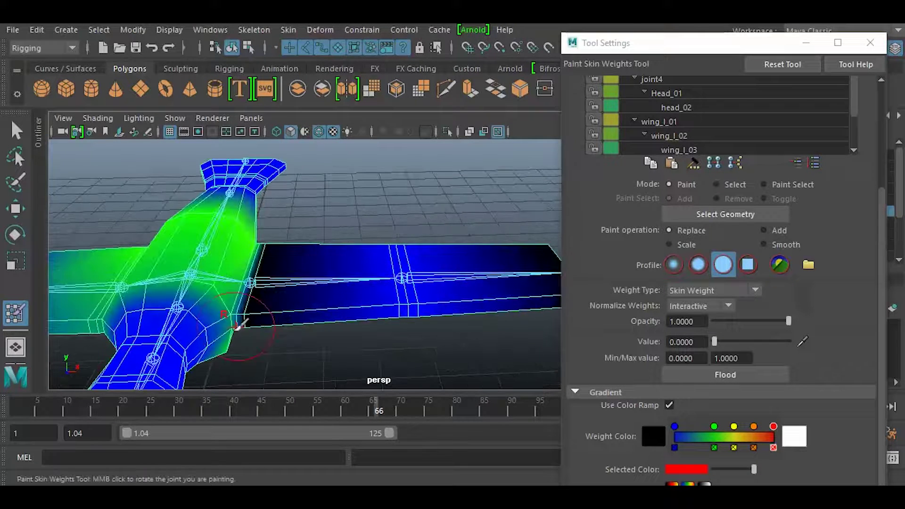
pyautogui.keyDown('alt'); pyautogui.moveTo(237, 325); pyautogui.dragTo(325, 302); pyautogui.keyUp('alt')
# Step: Switch to the wing_r_01 influence and examine its weights on the wing and fuselage from several angles
pyautogui.moveTo(278, 273); pyautogui.dragTo(290, 144, button='right')
pyautogui.keyDown('alt'); pyautogui.moveTo(282, 265); pyautogui.dragTo(255, 201); pyautogui.keyUp('alt')
pyautogui.scroll(5, 255, 202)
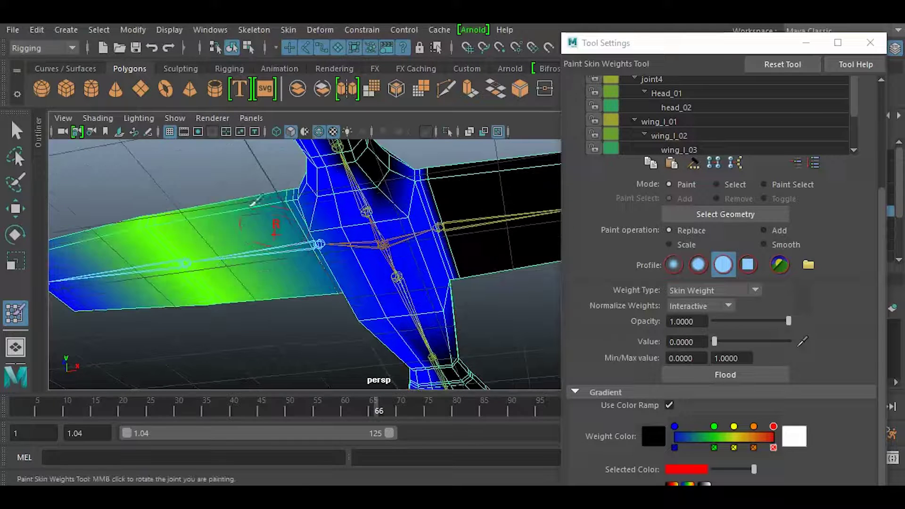
pyautogui.moveTo(397, 193)
pyautogui.mouseDown()
pyautogui.moveTo(411, 276)
pyautogui.moveTo(436, 292)
pyautogui.moveTo(440, 243)
pyautogui.mouseUp()
pyautogui.keyDown('alt'); pyautogui.moveTo(398, 264); pyautogui.dragTo(411, 327); pyautogui.keyUp('alt')
pyautogui.moveTo(371, 184)
pyautogui.mouseDown()
pyautogui.moveTo(388, 368)
pyautogui.moveTo(341, 249)
pyautogui.moveTo(347, 241)
pyautogui.mouseUp()
pyautogui.moveTo(348, 241)
pyautogui.keyDown('alt'); pyautogui.mouseDown()
pyautogui.moveTo(419, 350)
pyautogui.moveTo(405, 362)
pyautogui.moveTo(390, 313)
pyautogui.moveTo(408, 295)
pyautogui.mouseUp(); pyautogui.keyUp('alt')
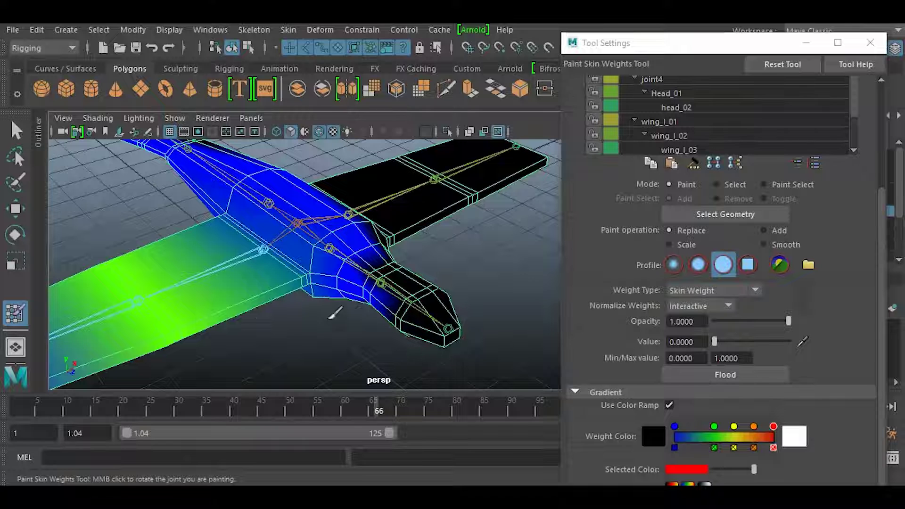
# Step: Try rotating the wing_r_01 joint by about 24 degrees in Z to test the deformation, and undo the rotation
pyautogui.press('q')
pyautogui.click(222, 264)
pyautogui.press('e')
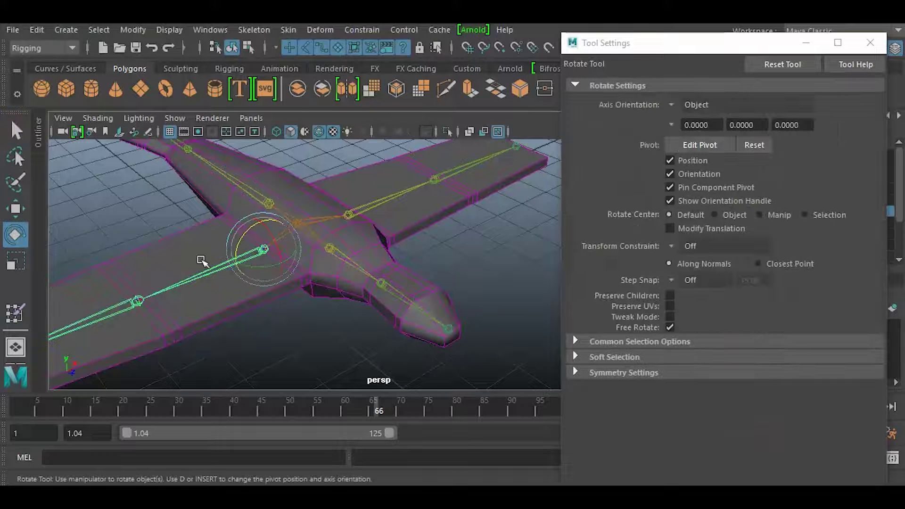
pyautogui.moveTo(242, 237)
pyautogui.mouseDown()
pyautogui.moveTo(253, 227)
pyautogui.moveTo(249, 248)
pyautogui.moveTo(248, 230)
pyautogui.mouseUp()
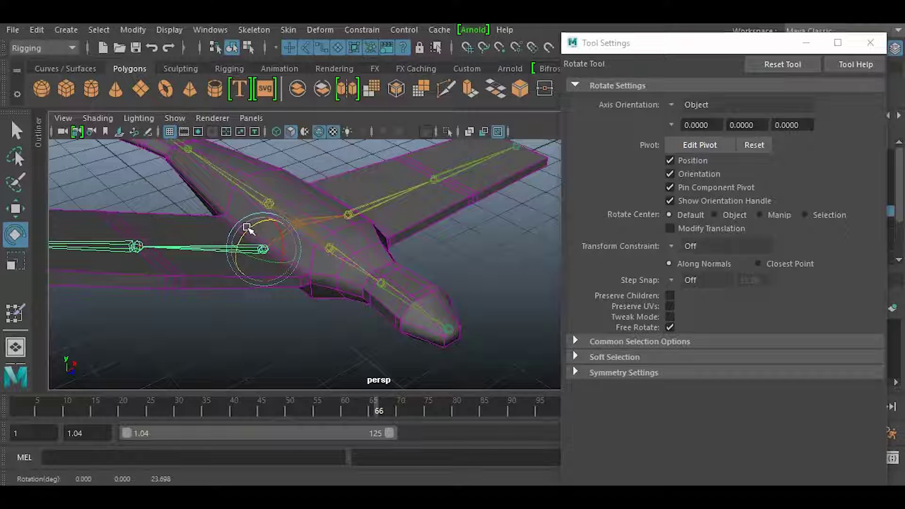
pyautogui.hotkey('ctrl', 'z')
# Step: Resume painting skin weights on the mesh and remove wing_r_01 weight from the nose and upper fuselage at value 0
pyautogui.click(209, 290)
pyautogui.moveTo(212, 292); pyautogui.dragTo(143, 75, button='right')
pyautogui.moveTo(337, 239)
pyautogui.mouseDown()
pyautogui.moveTo(332, 233)
pyautogui.moveTo(370, 277)
pyautogui.mouseUp()
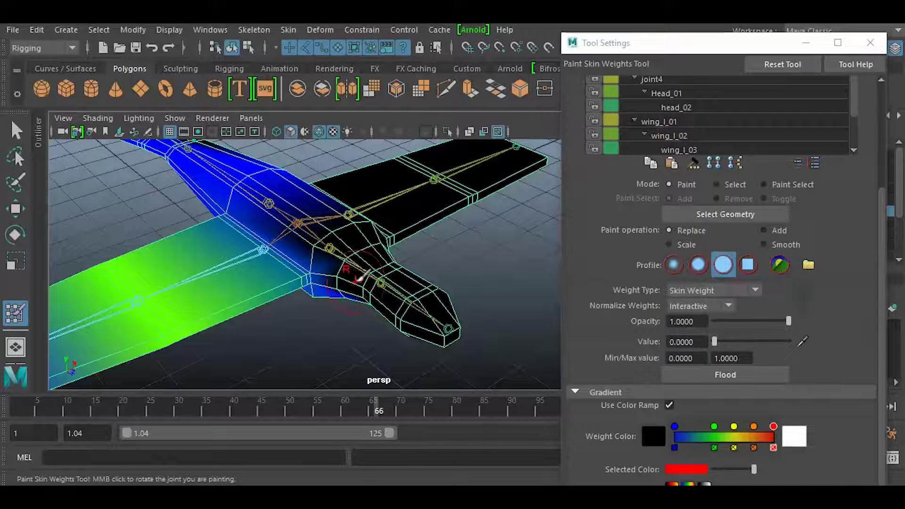
pyautogui.keyDown('alt'); pyautogui.moveTo(295, 210); pyautogui.dragTo(321, 271); pyautogui.keyUp('alt')
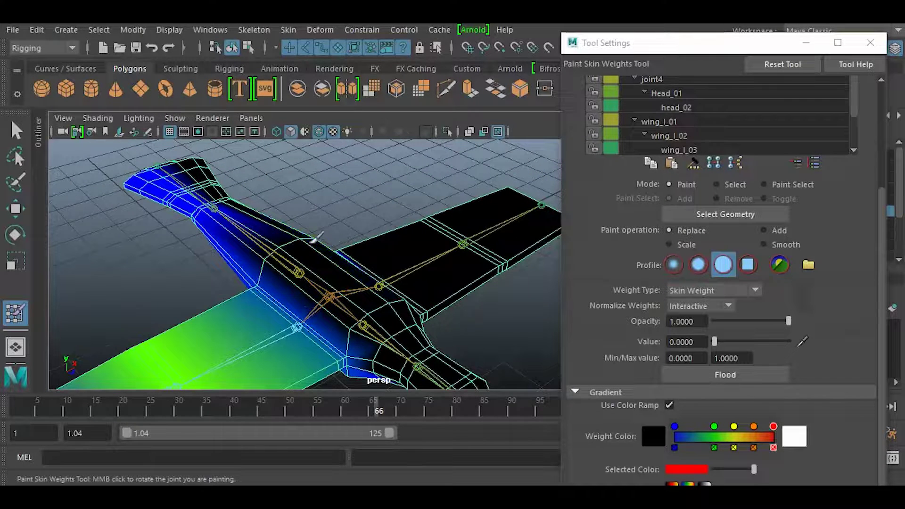
# Step: Paint the wing_r_01 weight off the tail section, including its underside, at value 0
pyautogui.keyDown('alt'); pyautogui.moveTo(309, 232); pyautogui.dragTo(221, 266); pyautogui.keyUp('alt')
pyautogui.moveTo(137, 283)
pyautogui.keyDown('alt'); pyautogui.mouseDown()
pyautogui.moveTo(370, 255)
pyautogui.moveTo(231, 263)
pyautogui.moveTo(139, 247)
pyautogui.mouseUp(); pyautogui.keyUp('alt')
pyautogui.moveTo(188, 298)
pyautogui.keyDown('alt'); pyautogui.mouseDown()
pyautogui.moveTo(214, 235)
pyautogui.moveTo(234, 283)
pyautogui.moveTo(283, 234)
pyautogui.mouseUp(); pyautogui.keyUp('alt')
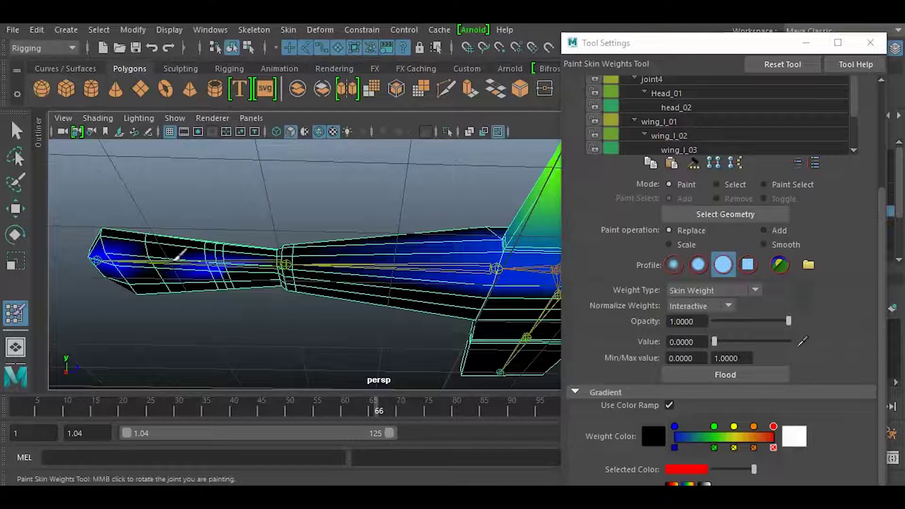
pyautogui.moveTo(98, 246); pyautogui.dragTo(93, 241)
# Step: Paint the remaining wing_r_01 weight off the fuselage side beside the left wing at value 0
pyautogui.keyDown('alt'); pyautogui.moveTo(353, 291); pyautogui.dragTo(264, 325, button='middle'); pyautogui.keyUp('alt')
pyautogui.moveTo(264, 329)
pyautogui.mouseDown()
pyautogui.moveTo(440, 321)
pyautogui.moveTo(451, 333)
pyautogui.mouseUp()
pyautogui.keyDown('alt'); pyautogui.moveTo(451, 334); pyautogui.dragTo(306, 327, button='right'); pyautogui.keyUp('alt')
pyautogui.keyDown('alt'); pyautogui.moveTo(399, 354); pyautogui.dragTo(255, 337); pyautogui.keyUp('alt')
pyautogui.keyDown('alt'); pyautogui.moveTo(255, 337); pyautogui.dragTo(344, 301, button='right'); pyautogui.keyUp('alt')
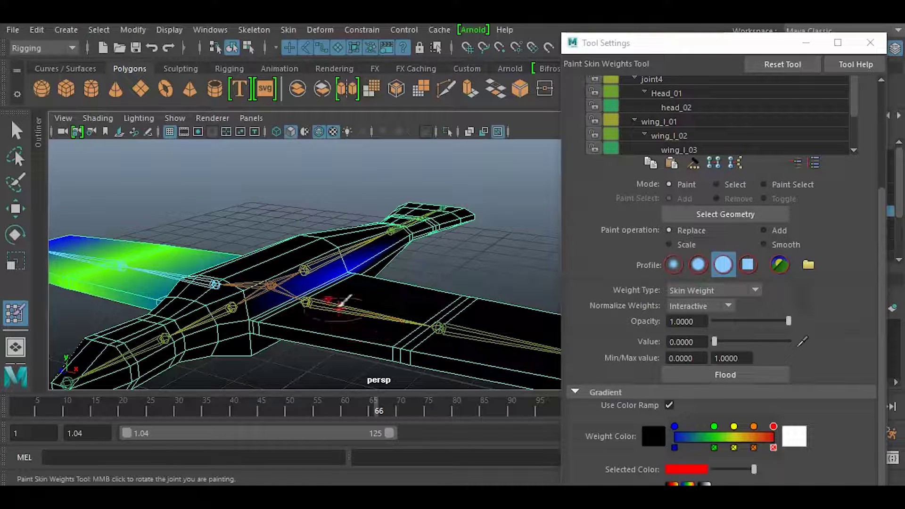
pyautogui.moveTo(354, 272)
pyautogui.keyDown('alt'); pyautogui.mouseDown()
pyautogui.moveTo(365, 238)
pyautogui.moveTo(358, 278)
pyautogui.mouseUp(); pyautogui.keyUp('alt')
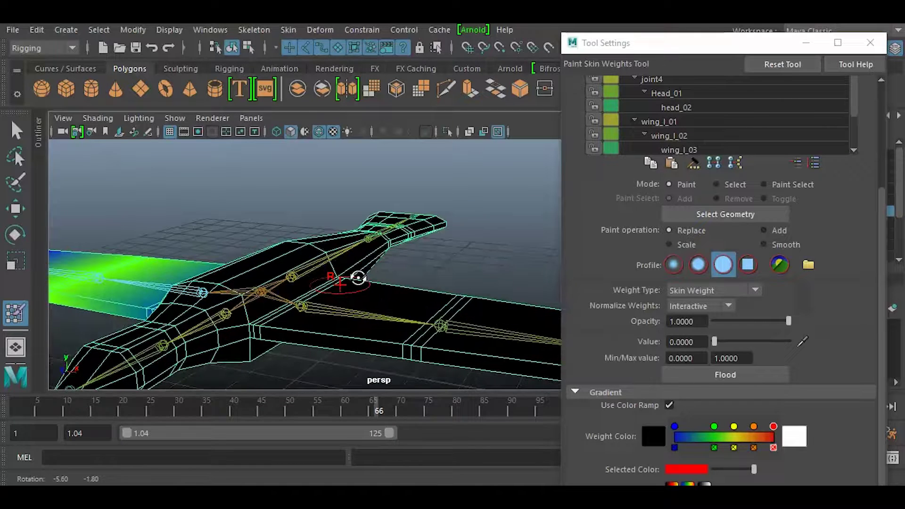
pyautogui.keyDown('alt'); pyautogui.moveTo(307, 312); pyautogui.dragTo(362, 256, button='middle'); pyautogui.keyUp('alt')
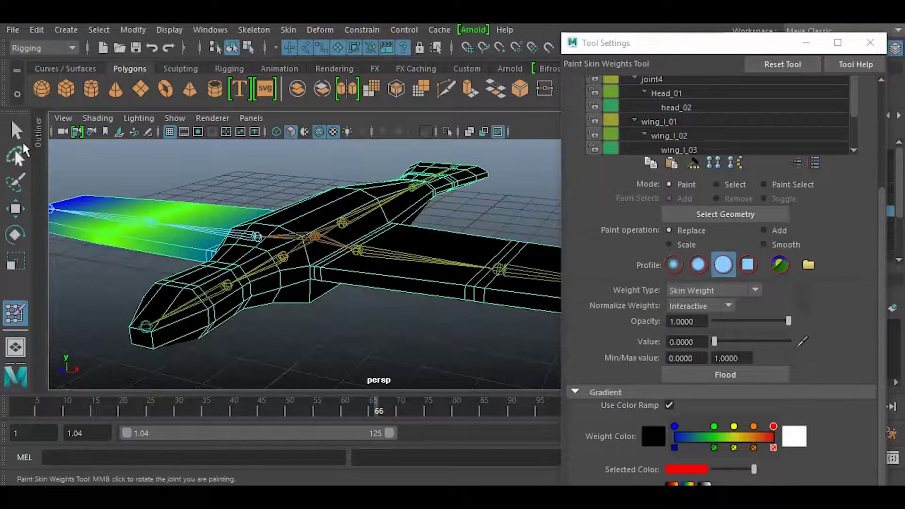
# Step: Try rotating the Head_01 joint by about 15 degrees in Y to test the deformation, and undo the rotation
pyautogui.click(17, 132)
pyautogui.keyDown('alt'); pyautogui.moveTo(198, 312); pyautogui.dragTo(260, 312); pyautogui.keyUp('alt')
pyautogui.click(234, 324)
pyautogui.press('e')
pyautogui.hotkey('ctrl', 'z')
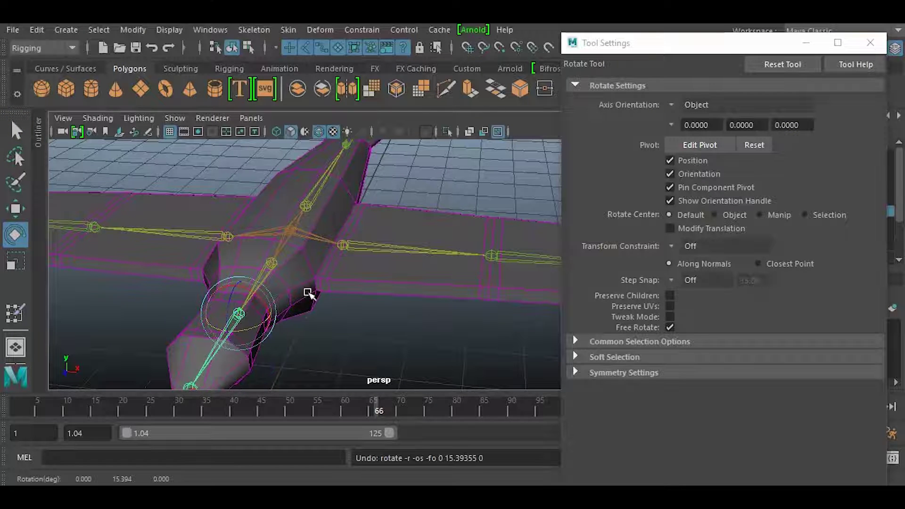
pyautogui.keyDown('alt'); pyautogui.moveTo(312, 321); pyautogui.dragTo(305, 315, button='middle'); pyautogui.keyUp('alt')
pyautogui.keyDown('alt'); pyautogui.moveTo(304, 316); pyautogui.dragTo(301, 319); pyautogui.keyUp('alt')
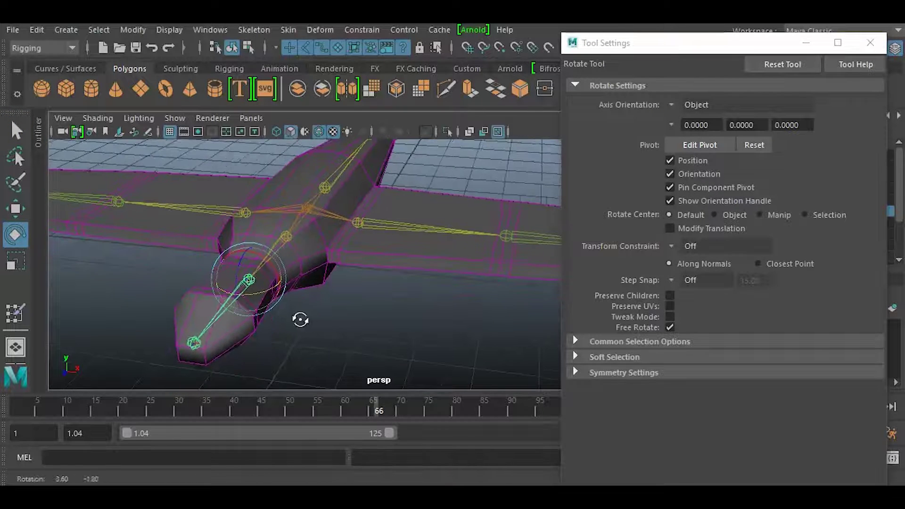
# Step: Resume painting skin weights on the mesh and examine the Head_01 influence around the nose and front fuselage
pyautogui.click(232, 324)
pyautogui.moveTo(222, 123)
pyautogui.mouseDown(button='right')
pyautogui.moveTo(211, 219)
pyautogui.moveTo(168, 77)
pyautogui.mouseUp(button='right')
pyautogui.moveTo(220, 309); pyautogui.dragTo(212, 140, button='right')
pyautogui.keyDown('alt'); pyautogui.moveTo(267, 260); pyautogui.dragTo(244, 259); pyautogui.keyUp('alt')
pyautogui.moveTo(321, 234)
pyautogui.mouseDown()
pyautogui.moveTo(326, 260)
pyautogui.moveTo(295, 166)
pyautogui.mouseUp()
pyautogui.keyDown('alt'); pyautogui.moveTo(356, 295); pyautogui.dragTo(348, 246); pyautogui.keyUp('alt')
pyautogui.moveTo(330, 277)
pyautogui.mouseDown()
pyautogui.moveTo(277, 310)
pyautogui.moveTo(268, 299)
pyautogui.moveTo(248, 312)
pyautogui.moveTo(275, 302)
pyautogui.moveTo(278, 258)
pyautogui.moveTo(312, 339)
pyautogui.moveTo(303, 301)
pyautogui.moveTo(356, 362)
pyautogui.moveTo(344, 304)
pyautogui.mouseUp()
pyautogui.keyDown('alt'); pyautogui.moveTo(344, 303); pyautogui.dragTo(325, 333); pyautogui.keyUp('alt')
pyautogui.scroll(-3, 360, 292)
pyautogui.keyDown('alt'); pyautogui.moveTo(360, 293); pyautogui.dragTo(248, 255); pyautogui.keyUp('alt')
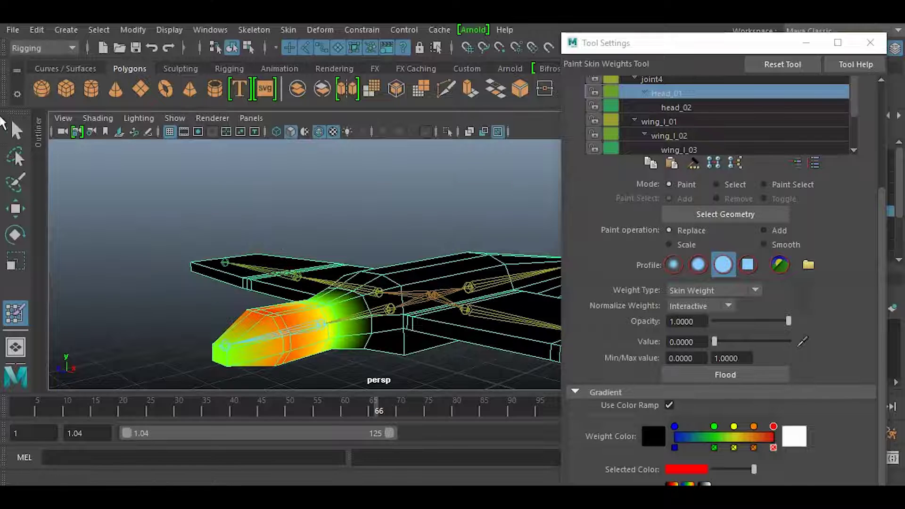
# Step: Rotate the Head_01 joint freely to test the nose deformation, and reset its X, Y and Z rotation to 0
pyautogui.click(15, 131)
pyautogui.click(316, 332)
pyautogui.press('e')
pyautogui.moveTo(300, 336)
pyautogui.mouseDown()
pyautogui.moveTo(304, 315)
pyautogui.moveTo(320, 318)
pyautogui.moveTo(309, 317)
pyautogui.moveTo(301, 337)
pyautogui.mouseUp()
pyautogui.click(811, 42)
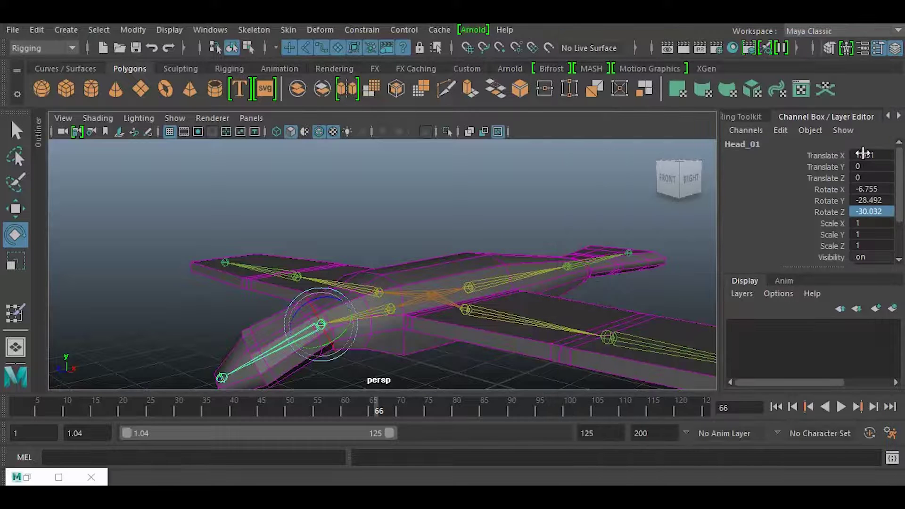
pyautogui.moveTo(883, 186); pyautogui.dragTo(889, 212)
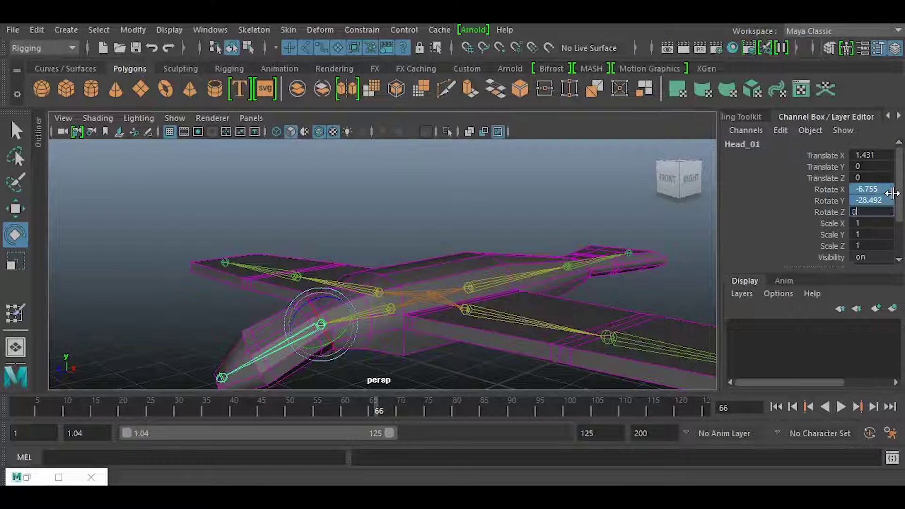
pyautogui.write('0')
pyautogui.press('Return')
# Step: Try rotating another joint of the skeleton to test the mesh deformation, and undo the rotation
pyautogui.keyDown('alt'); pyautogui.moveTo(613, 239); pyautogui.dragTo(405, 322); pyautogui.keyUp('alt')
pyautogui.click(537, 281)
pyautogui.moveTo(521, 283); pyautogui.dragTo(512, 262)
pyautogui.hotkey('ctrl', 'z')
# Step: Display the mesh's skin weights again and examine the influence of the individual wing joints
pyautogui.keyDown('alt'); pyautogui.moveTo(394, 312); pyautogui.dragTo(355, 320); pyautogui.keyUp('alt')
pyautogui.scroll(5, 366, 297)
pyautogui.click(353, 285)
pyautogui.moveTo(288, 151); pyautogui.dragTo(263, 76, button='right')
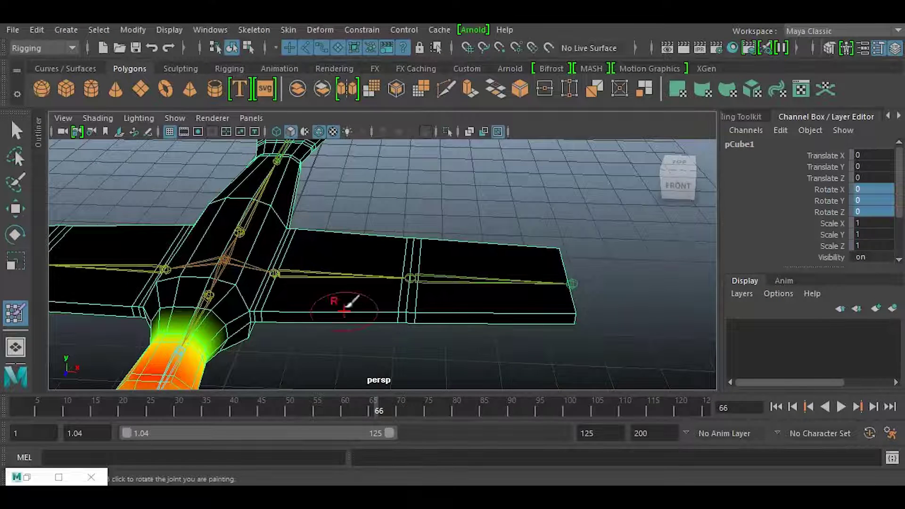
pyautogui.moveTo(332, 274); pyautogui.dragTo(327, 136, button='right')
pyautogui.keyDown('alt'); pyautogui.moveTo(313, 283); pyautogui.dragTo(292, 259); pyautogui.keyUp('alt')
pyautogui.moveTo(285, 264); pyautogui.dragTo(285, 139, button='right')
pyautogui.moveTo(402, 285)
pyautogui.keyDown('alt'); pyautogui.mouseDown()
pyautogui.moveTo(392, 238)
pyautogui.moveTo(399, 290)
pyautogui.mouseUp(); pyautogui.keyUp('alt')
pyautogui.moveTo(462, 270); pyautogui.dragTo(476, 134, button='right')
pyautogui.keyDown('alt'); pyautogui.moveTo(469, 284); pyautogui.dragTo(491, 258, button='middle'); pyautogui.keyUp('alt')
pyautogui.keyDown('alt'); pyautogui.moveTo(470, 274); pyautogui.dragTo(535, 278); pyautogui.keyUp('alt')
pyautogui.keyDown('alt'); pyautogui.moveTo(535, 278); pyautogui.dragTo(450, 311, button='right'); pyautogui.keyUp('alt')
pyautogui.keyDown('alt'); pyautogui.moveTo(451, 311); pyautogui.dragTo(425, 303); pyautogui.keyUp('alt')
# Step: Mirror the skin weights across YZ from positive to negative, using reset options with both influence associations set to One to one
pyautogui.click(288, 31)
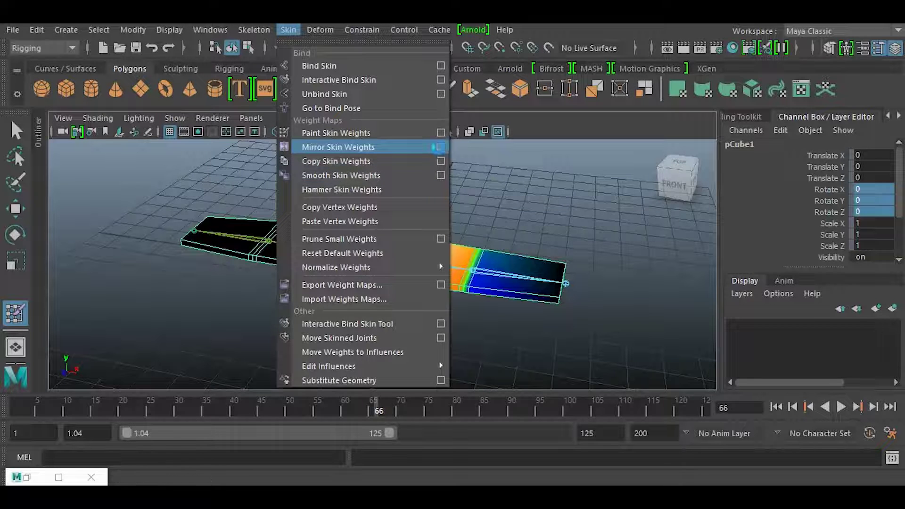
pyautogui.click(438, 147)
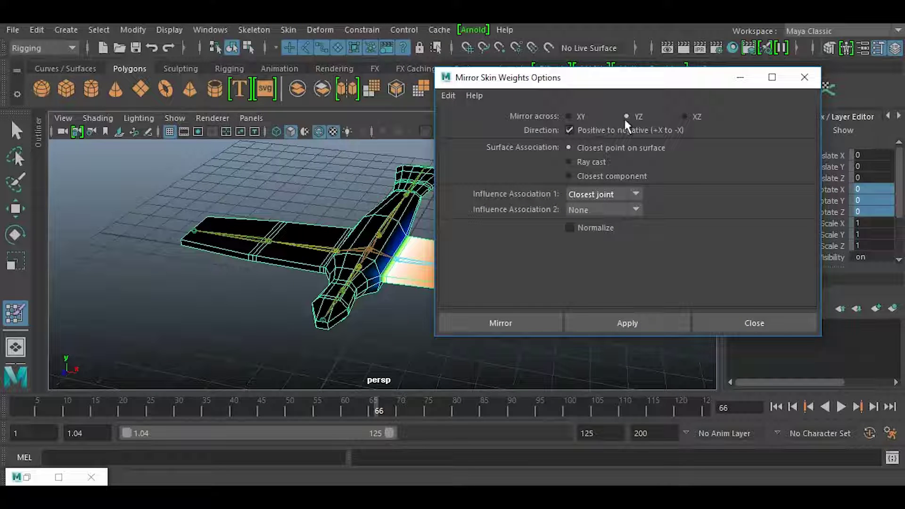
pyautogui.click(447, 95)
pyautogui.click(458, 125)
pyautogui.click(633, 195)
pyautogui.click(612, 213)
pyautogui.click(633, 210)
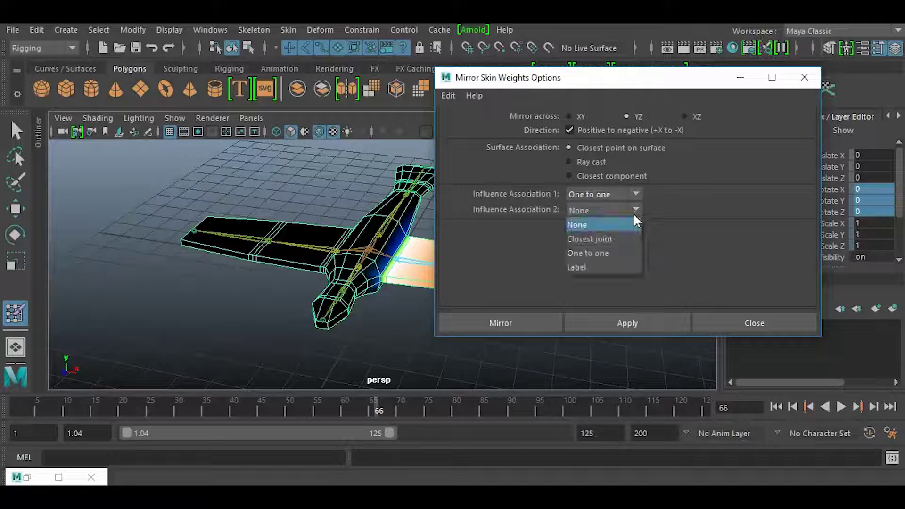
pyautogui.click(608, 250)
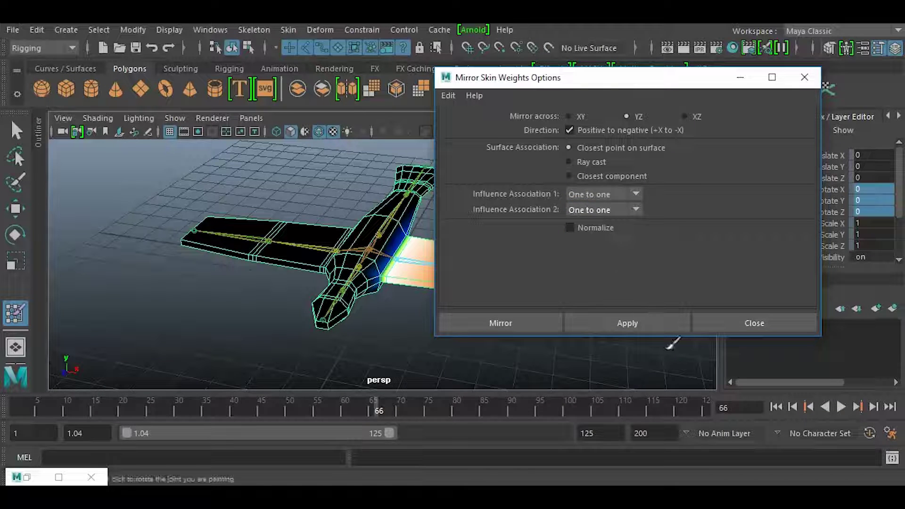
pyautogui.click(639, 325)
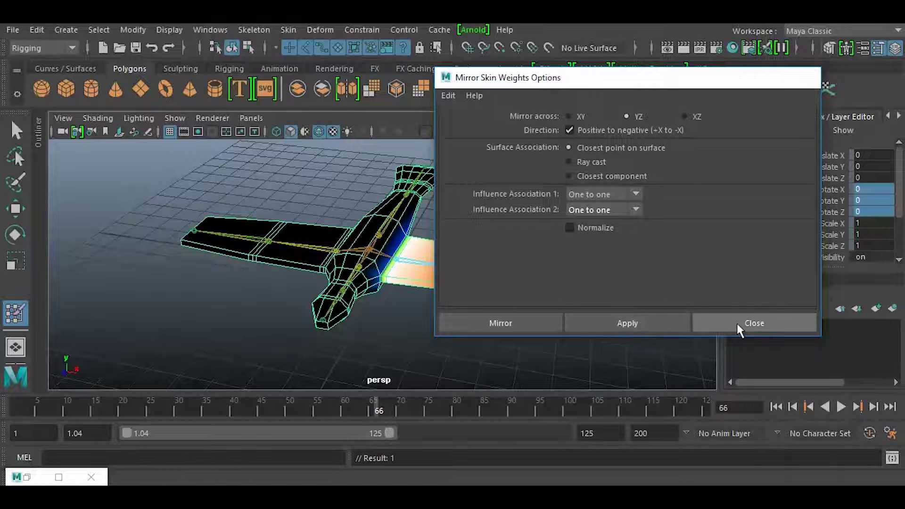
pyautogui.click(736, 323)
# Step: Inspect the wing weights from above and review the Mirror Skin Weights direction and association options
pyautogui.keyDown('alt'); pyautogui.moveTo(254, 300); pyautogui.dragTo(298, 308); pyautogui.keyUp('alt')
pyautogui.keyDown('alt'); pyautogui.moveTo(297, 308); pyautogui.dragTo(369, 295, button='right'); pyautogui.keyUp('alt')
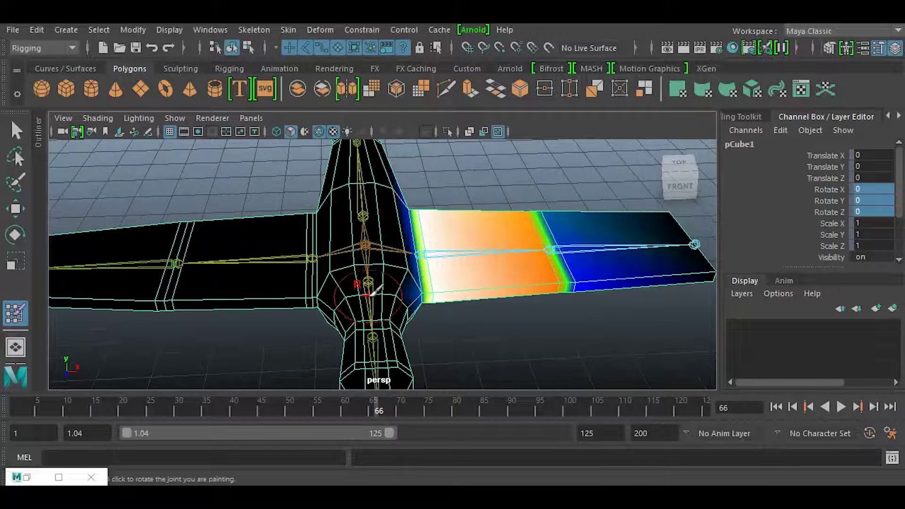
pyautogui.keyDown('alt'); pyautogui.moveTo(370, 291); pyautogui.dragTo(399, 285); pyautogui.keyUp('alt')
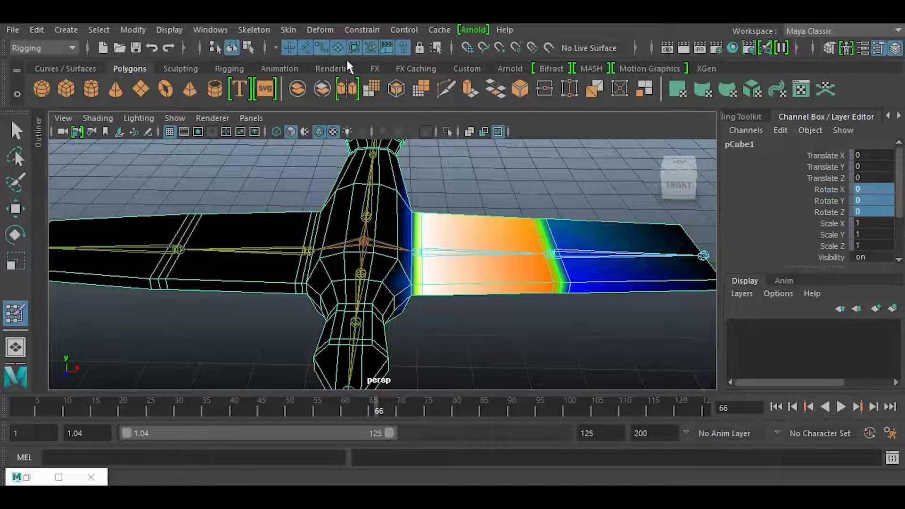
pyautogui.click(288, 30)
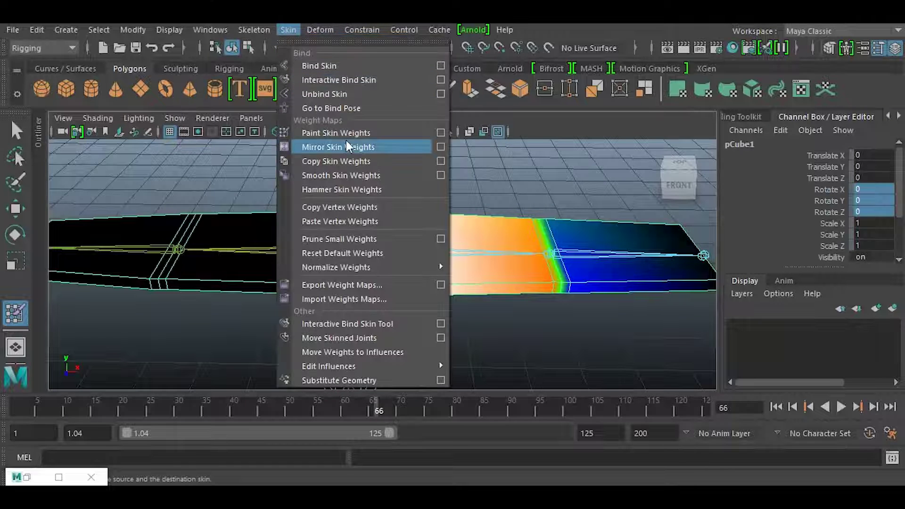
pyautogui.click(440, 148)
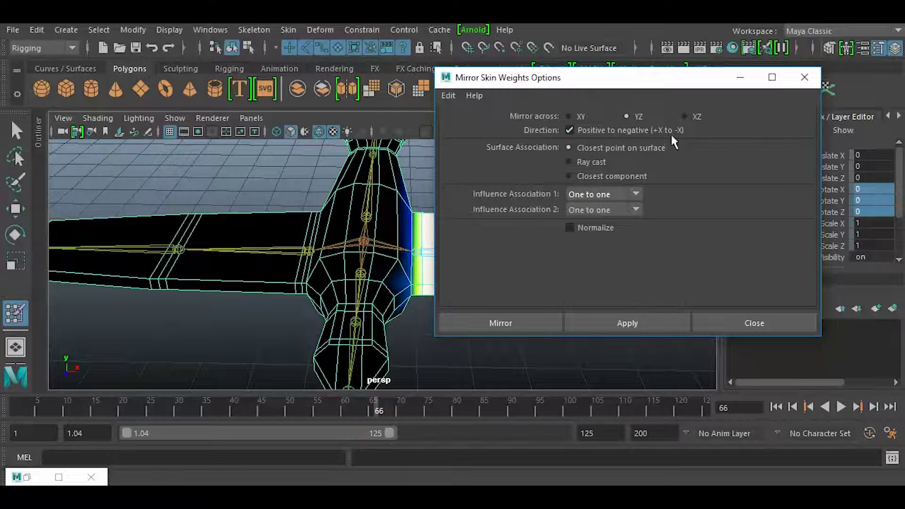
pyautogui.click(804, 77)
# Step: Compare the joint influences on both wings to check that the mirrored skin weights match
pyautogui.keyDown('alt'); pyautogui.moveTo(442, 331); pyautogui.dragTo(358, 302); pyautogui.keyUp('alt')
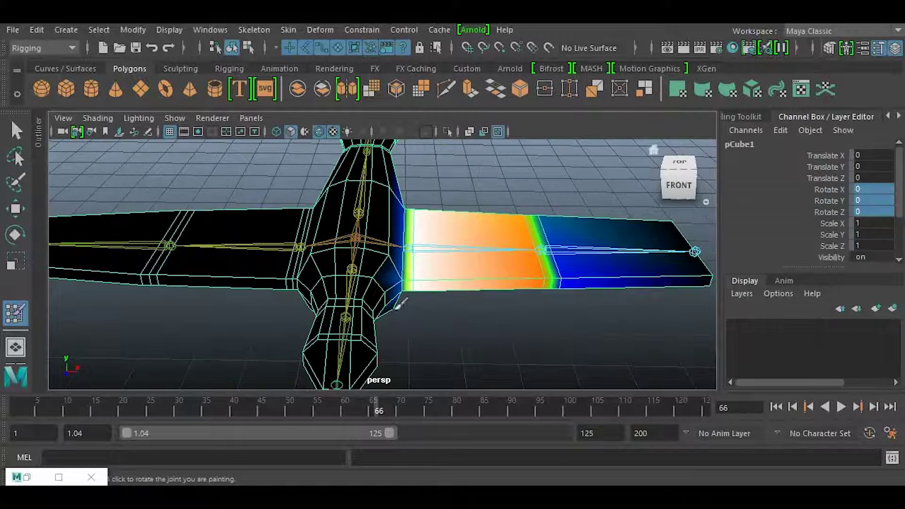
pyautogui.moveTo(244, 245); pyautogui.dragTo(239, 134, button='right')
pyautogui.moveTo(259, 238)
pyautogui.keyDown('alt'); pyautogui.mouseDown()
pyautogui.moveTo(267, 197)
pyautogui.moveTo(253, 252)
pyautogui.moveTo(539, 235)
pyautogui.mouseUp(); pyautogui.keyUp('alt')
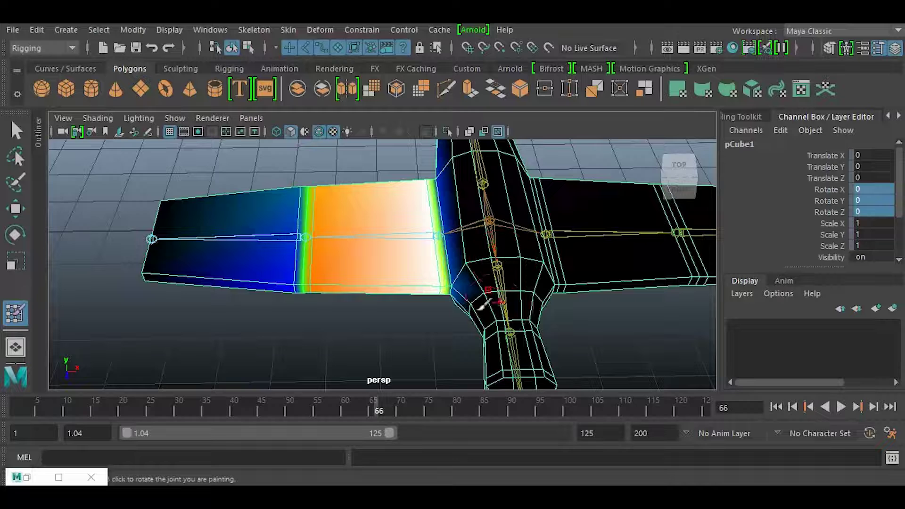
pyautogui.moveTo(232, 233); pyautogui.dragTo(238, 135, button='right')
pyautogui.keyDown('alt'); pyautogui.moveTo(342, 247); pyautogui.dragTo(292, 252, button='right'); pyautogui.keyUp('alt')
pyautogui.keyDown('alt'); pyautogui.moveTo(296, 250); pyautogui.dragTo(356, 290); pyautogui.keyUp('alt')
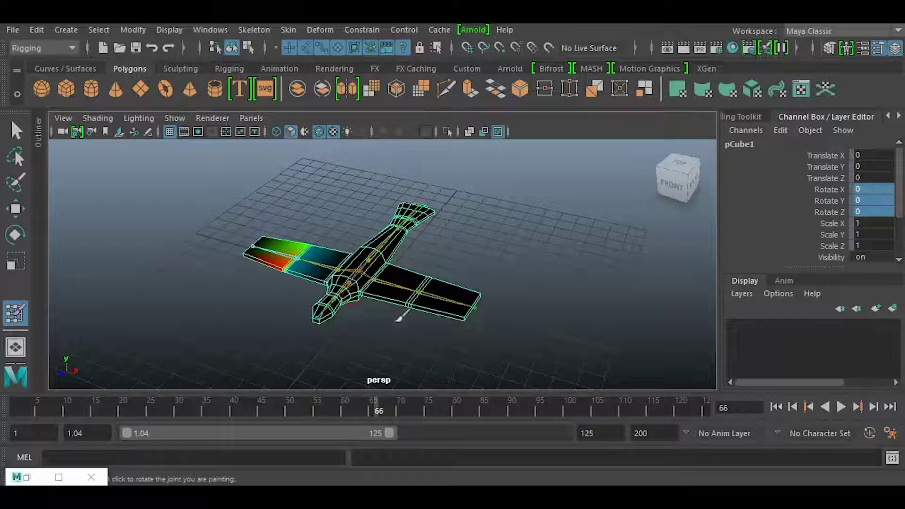
pyautogui.keyDown('alt'); pyautogui.moveTo(264, 333); pyautogui.dragTo(350, 324, button='right'); pyautogui.keyUp('alt')
pyautogui.keyDown('alt'); pyautogui.moveTo(350, 324); pyautogui.dragTo(319, 285, button='middle'); pyautogui.keyUp('alt')
pyautogui.keyDown('alt'); pyautogui.moveTo(322, 283); pyautogui.dragTo(363, 311); pyautogui.keyUp('alt')
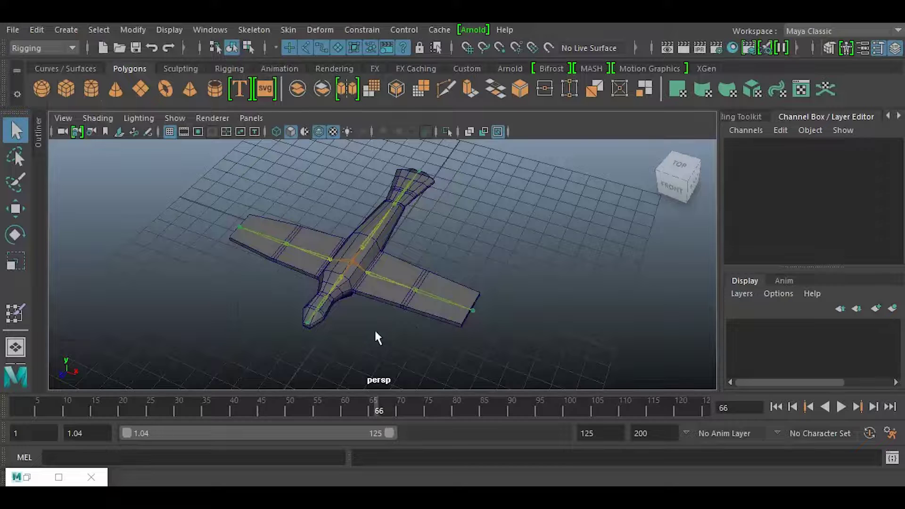
pyautogui.moveTo(375, 338)
pyautogui.keyDown('alt'); pyautogui.mouseDown()
pyautogui.moveTo(364, 329)
pyautogui.moveTo(364, 345)
pyautogui.mouseUp(); pyautogui.keyUp('alt')
pyautogui.keyDown('alt'); pyautogui.moveTo(365, 345); pyautogui.dragTo(353, 338, button='middle'); pyautogui.keyUp('alt')
pyautogui.keyDown('alt'); pyautogui.moveTo(353, 339); pyautogui.dragTo(342, 338); pyautogui.keyUp('alt')
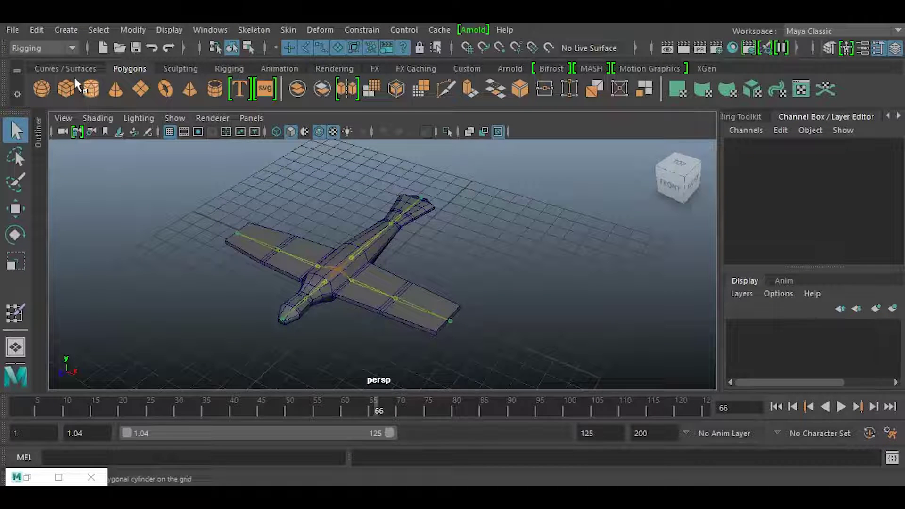
# Step: Create a NURBS circle around the airplane, scale it uniformly to about 6.934, and switch to the top view
pyautogui.click(66, 32)
pyautogui.moveTo(113, 65)
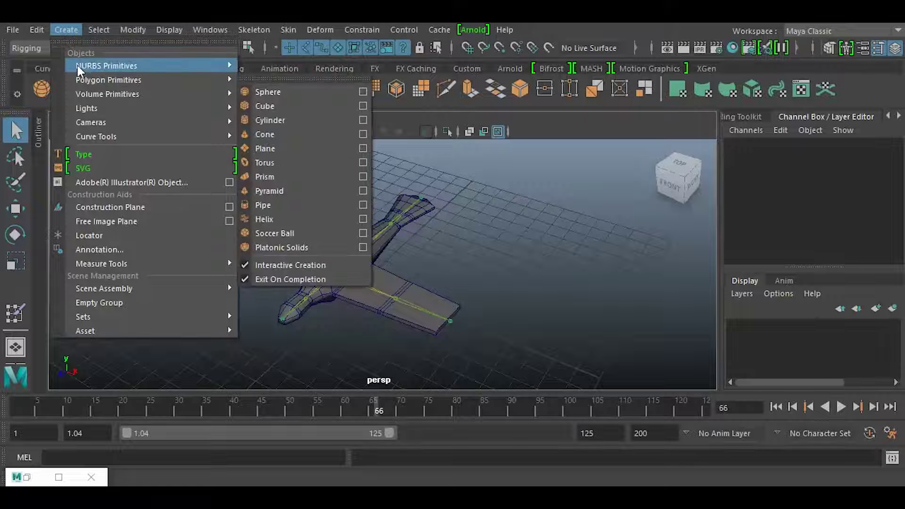
pyautogui.click(285, 165)
pyautogui.keyDown('alt'); pyautogui.moveTo(328, 311); pyautogui.dragTo(553, 300); pyautogui.keyUp('alt')
pyautogui.press('space')
pyautogui.press('r')
pyautogui.keyDown('alt'); pyautogui.moveTo(262, 330); pyautogui.dragTo(325, 345); pyautogui.keyUp('alt')
pyautogui.press('space')
pyautogui.press('f')
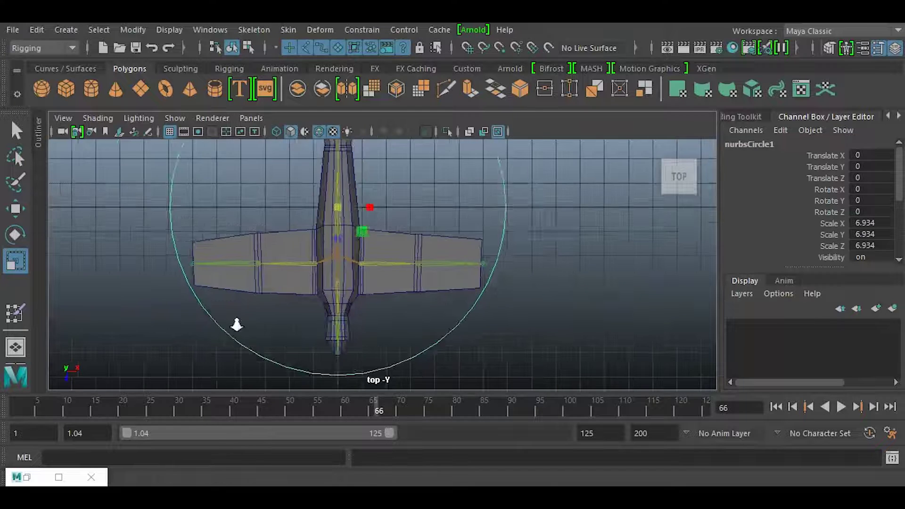
# Step: Move the circle to about 0.682 in Z to centre it on the airplane and scale it to about 6.697
pyautogui.keyDown('alt'); pyautogui.moveTo(453, 309); pyautogui.dragTo(262, 303, button='right'); pyautogui.keyUp('alt')
pyautogui.keyDown('alt'); pyautogui.moveTo(315, 288); pyautogui.dragTo(315, 307, button='middle'); pyautogui.keyUp('alt')
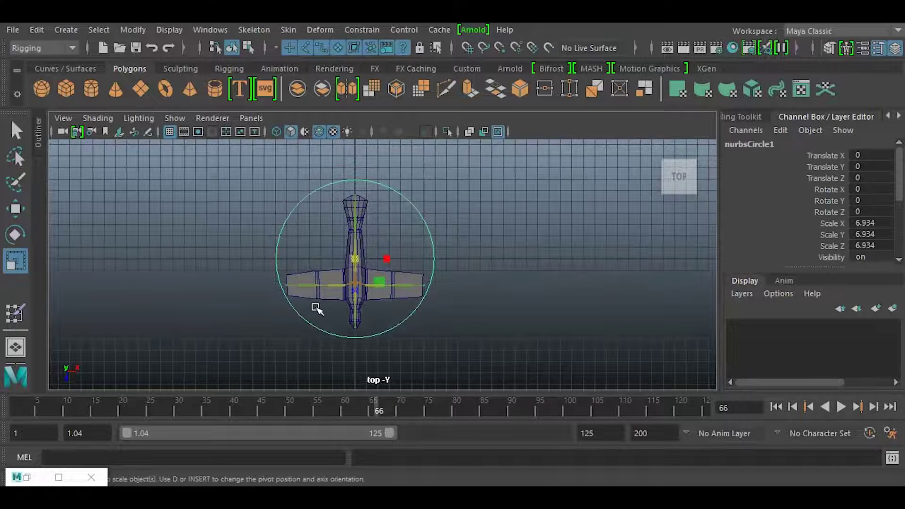
pyautogui.press('w')
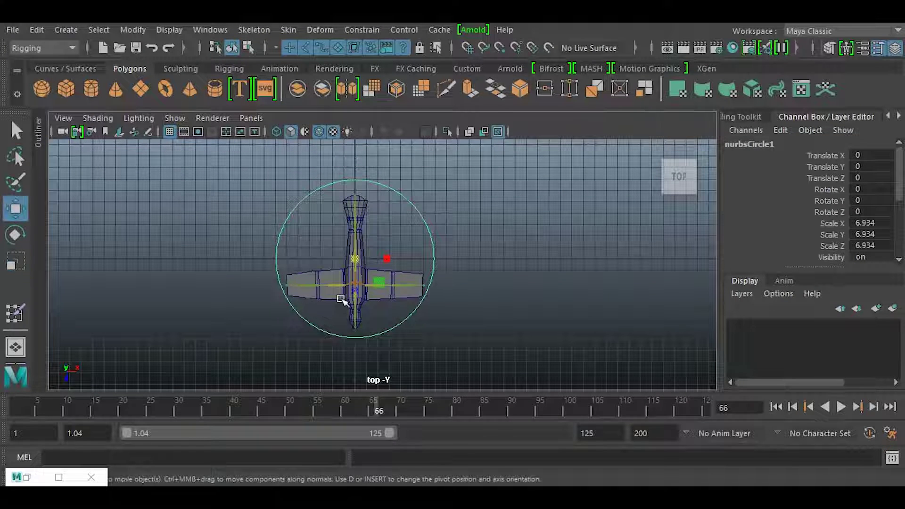
pyautogui.moveTo(357, 293)
pyautogui.mouseDown()
pyautogui.moveTo(359, 306)
pyautogui.moveTo(357, 299)
pyautogui.mouseUp()
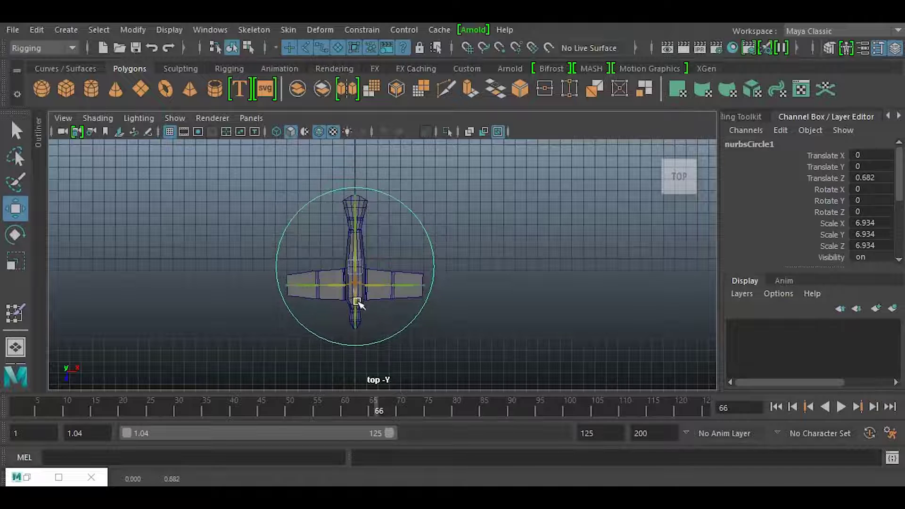
pyautogui.press('r')
pyautogui.moveTo(356, 267); pyautogui.dragTo(353, 253)
# Step: Raise the circle to about 1.082 in Y, just below the airplane, and freeze its transformations
pyautogui.press('space')
pyautogui.keyDown('alt'); pyautogui.moveTo(355, 286); pyautogui.dragTo(337, 226); pyautogui.keyUp('alt')
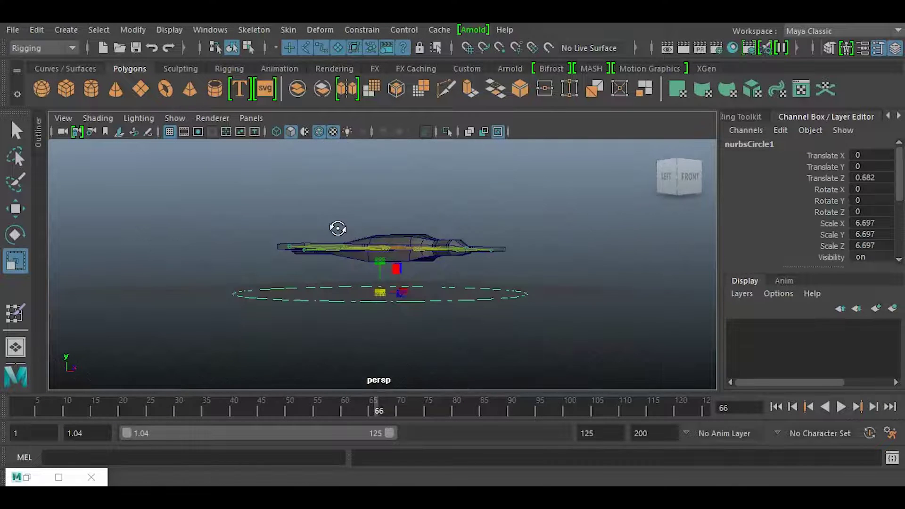
pyautogui.press('w')
pyautogui.moveTo(377, 283); pyautogui.dragTo(379, 247)
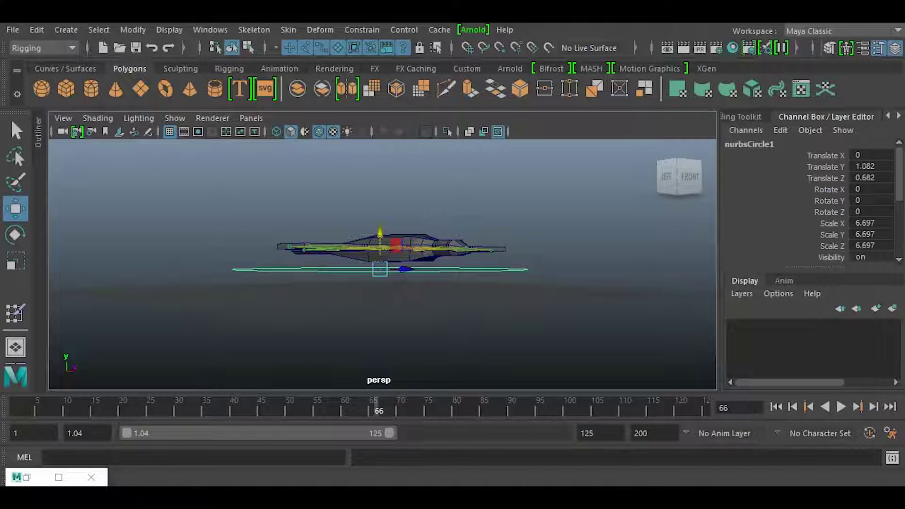
pyautogui.click(132, 29)
pyautogui.click(176, 96)
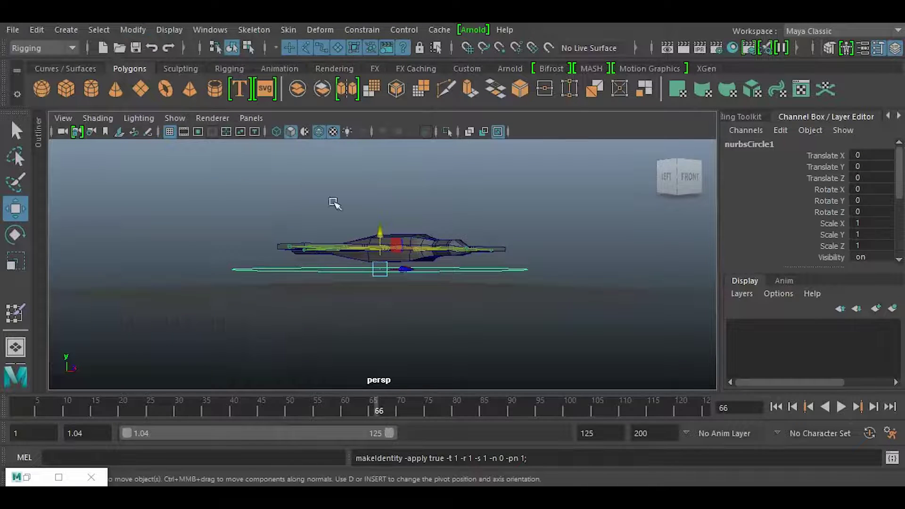
# Step: Parent the skeleton's root joint, joint10, under the NURBS control circle
pyautogui.keyDown('alt'); pyautogui.moveTo(283, 275); pyautogui.dragTo(391, 301); pyautogui.keyUp('alt')
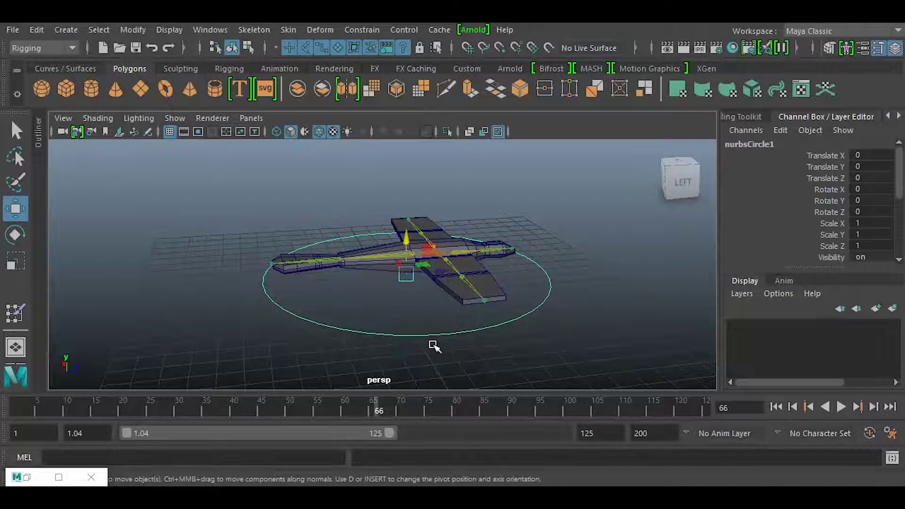
pyautogui.press('q')
pyautogui.click(437, 256)
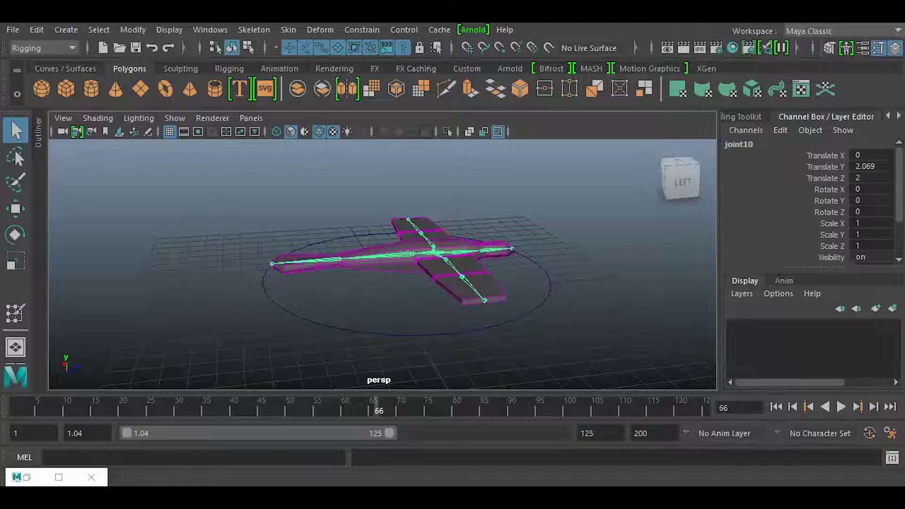
pyautogui.click(754, 496)
pyautogui.click(754, 496)
pyautogui.click(370, 330)
pyautogui.moveTo(330, 338)
pyautogui.keyDown('alt'); pyautogui.mouseDown()
pyautogui.moveTo(304, 343)
pyautogui.moveTo(317, 347)
pyautogui.mouseUp(); pyautogui.keyUp('alt')
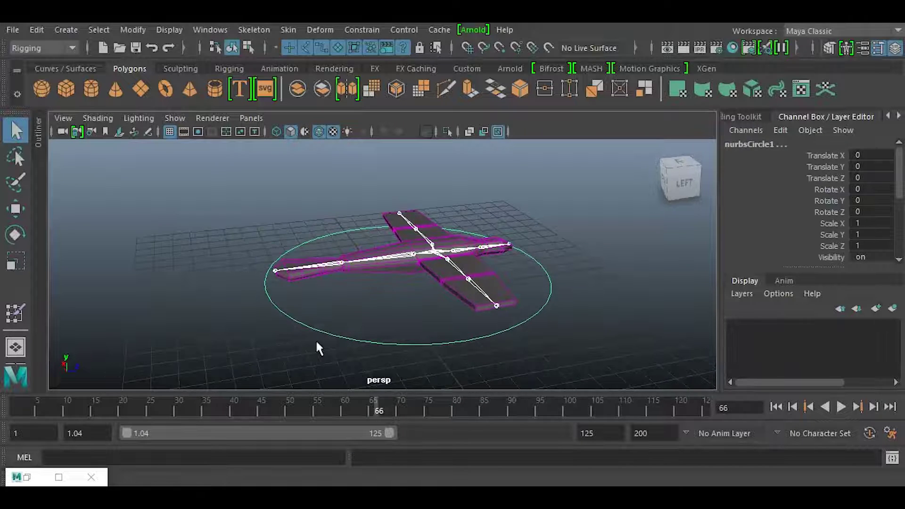
pyautogui.click(38, 29)
pyautogui.click(115, 346)
pyautogui.keyDown('alt'); pyautogui.moveTo(166, 335); pyautogui.dragTo(281, 321); pyautogui.keyUp('alt')
# Step: Try moving the control circle to test that the skeleton and airplane follow, and undo the move
pyautogui.press('w')
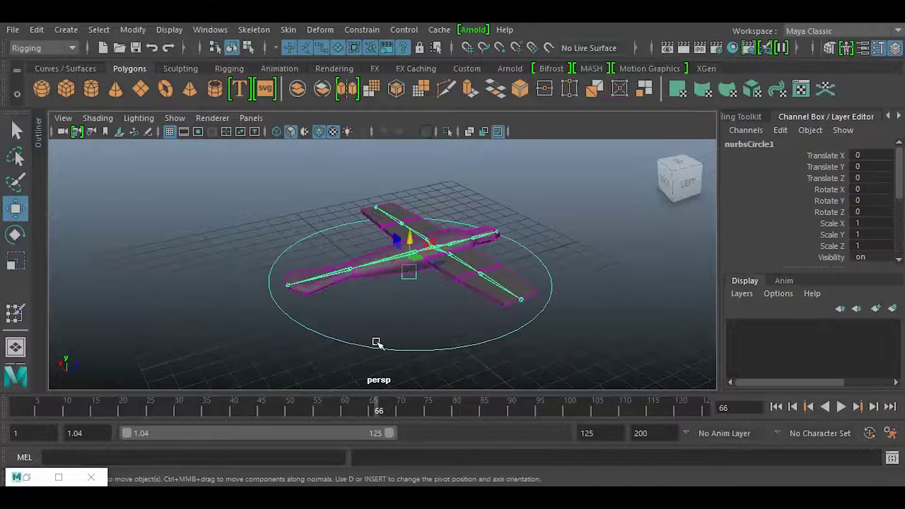
pyautogui.moveTo(411, 270); pyautogui.dragTo(341, 245)
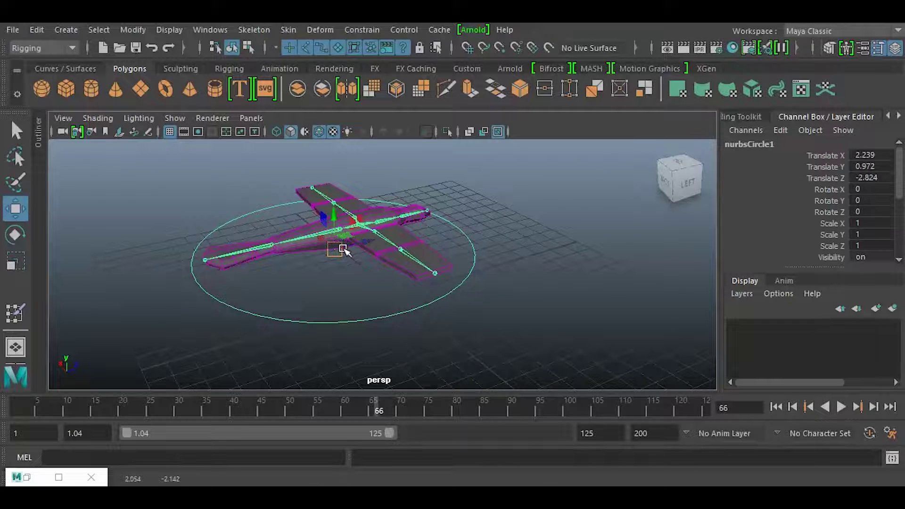
pyautogui.hotkey('ctrl', 'z')
pyautogui.moveTo(378, 303)
pyautogui.keyDown('alt'); pyautogui.mouseDown()
pyautogui.moveTo(382, 293)
pyautogui.moveTo(370, 285)
pyautogui.moveTo(359, 302)
pyautogui.mouseUp(); pyautogui.keyUp('alt')
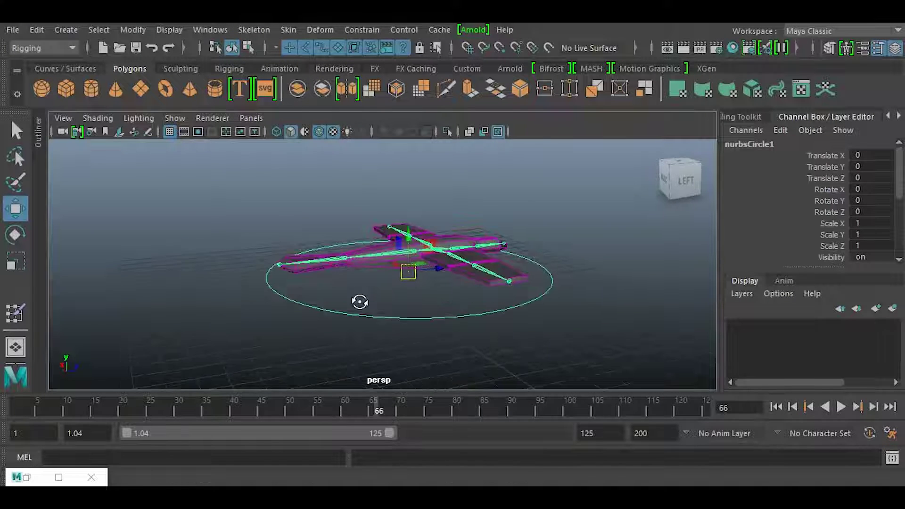
pyautogui.click(420, 329)
pyautogui.keyDown('alt'); pyautogui.moveTo(440, 353); pyautogui.dragTo(393, 347); pyautogui.keyUp('alt')
pyautogui.keyDown('alt'); pyautogui.moveTo(329, 339); pyautogui.dragTo(432, 368); pyautogui.keyUp('alt')
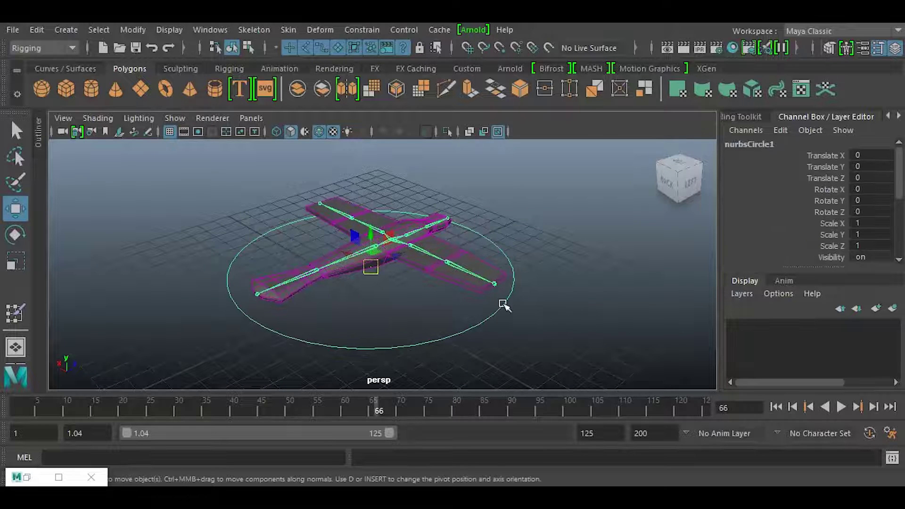
# Step: Enable drawing overrides on the NURBS control circle's shape and set its index colour to bright green
pyautogui.click(863, 47)
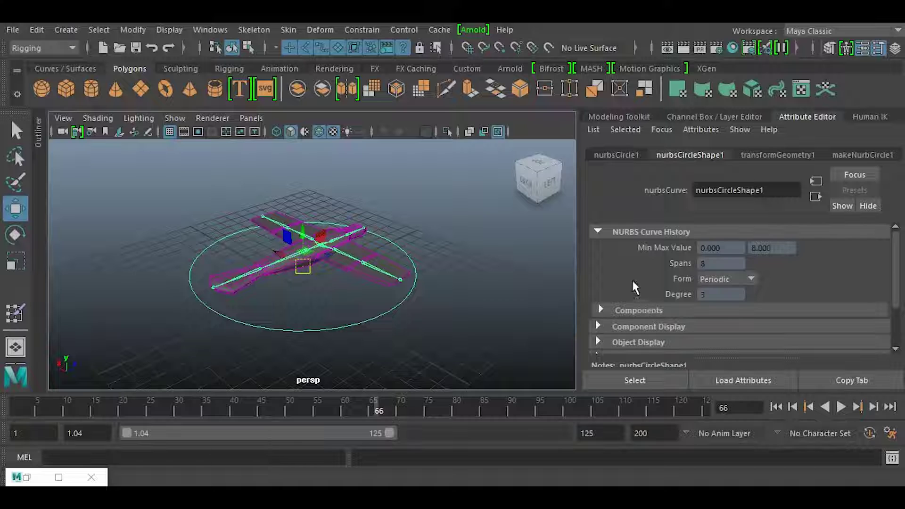
pyautogui.scroll(-2, 630, 278)
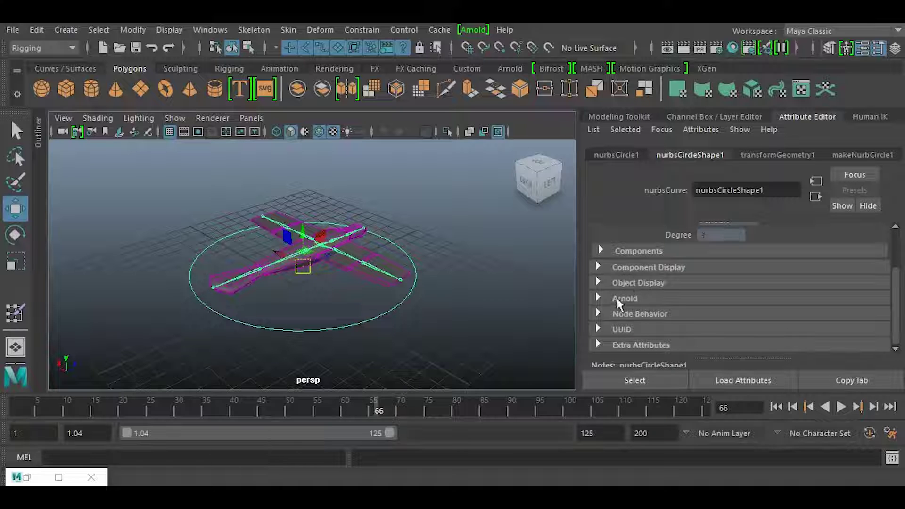
pyautogui.click(601, 279)
pyautogui.scroll(-4, 613, 292)
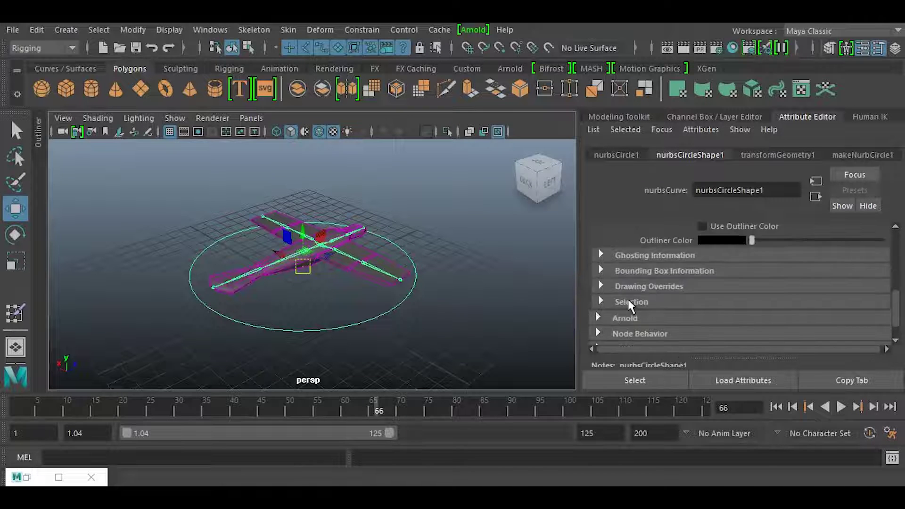
pyautogui.click(601, 286)
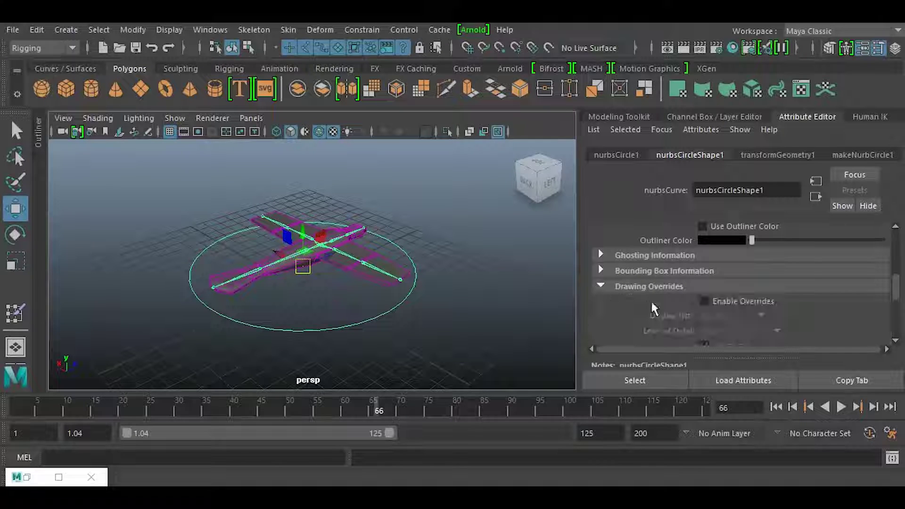
pyautogui.click(704, 299)
pyautogui.scroll(-1, 687, 309)
pyautogui.scroll(-2, 686, 311)
pyautogui.moveTo(752, 291); pyautogui.dragTo(810, 289)
pyautogui.click(500, 303)
# Step: Open the Add Attribute dialog for the NURBS control circle
pyautogui.keyDown('alt'); pyautogui.moveTo(463, 334); pyautogui.dragTo(419, 342); pyautogui.keyUp('alt')
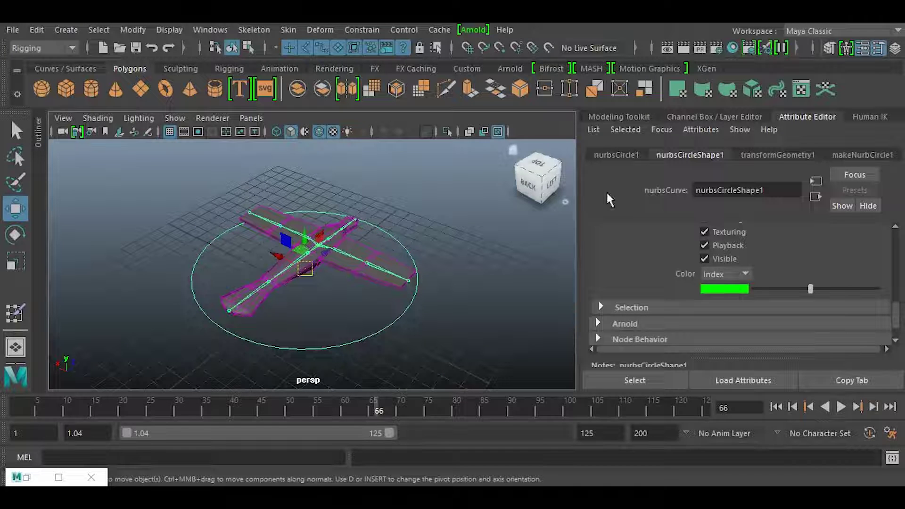
pyautogui.click(133, 30)
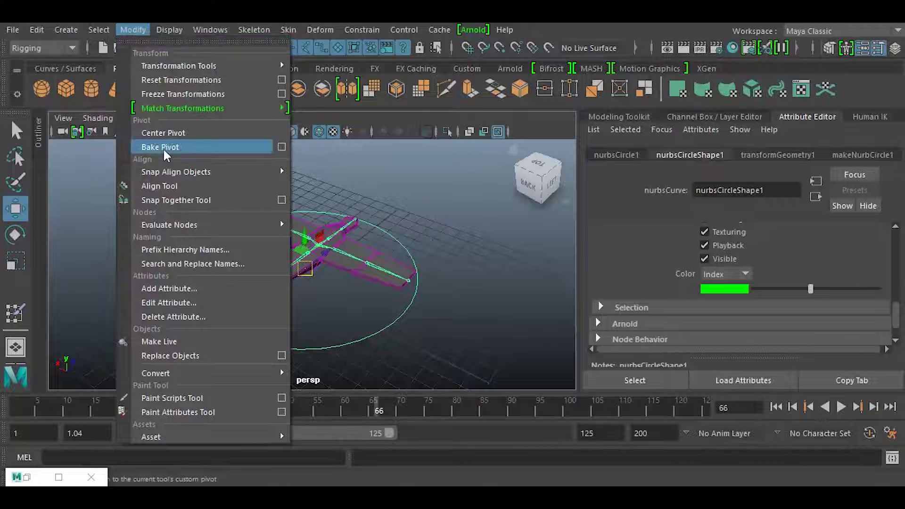
pyautogui.click(168, 288)
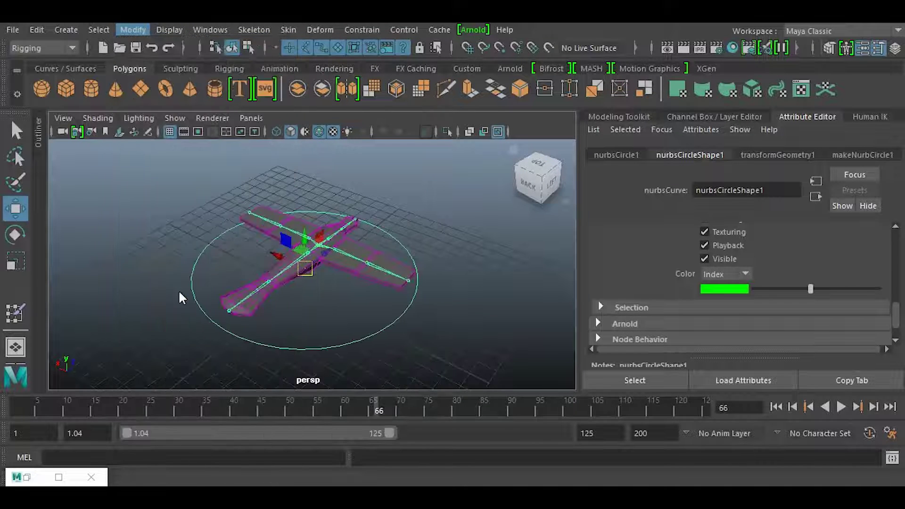
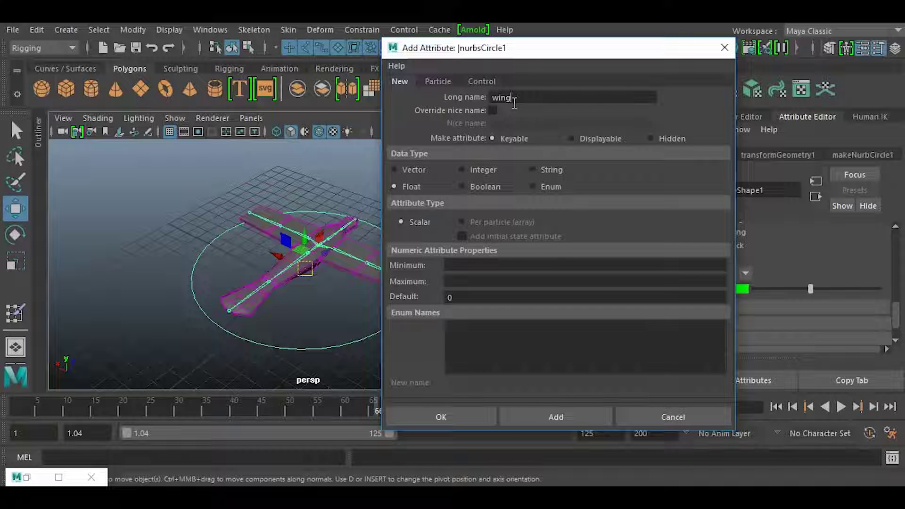
# Step: Add a keyable float attribute named wing to the control circle with minimum 1, maximum 10 and default 1
pyautogui.click(464, 282)
pyautogui.write('10')
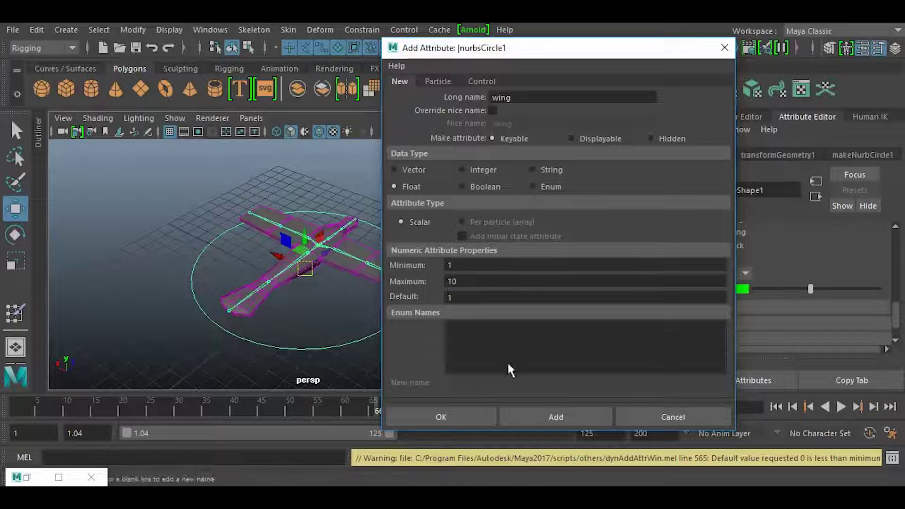
pyautogui.click(548, 412)
pyautogui.click(657, 416)
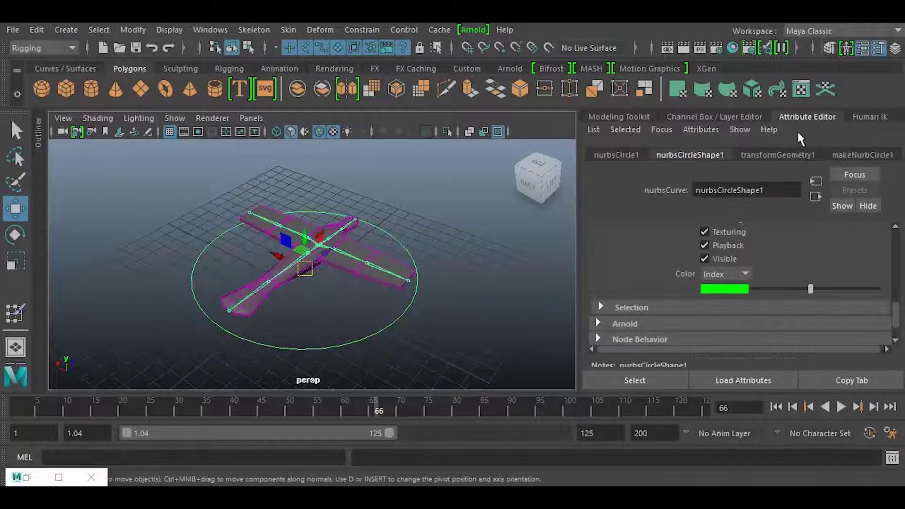
# Step: Inspect the control circle's channels to find the new Wing attribute, and clear the selection
pyautogui.click(719, 118)
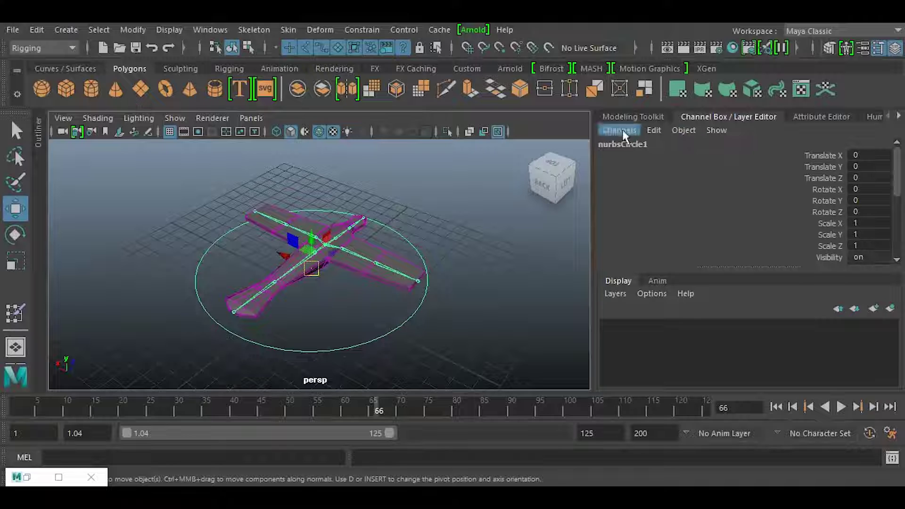
pyautogui.moveTo(594, 221); pyautogui.dragTo(719, 233)
pyautogui.scroll(-4, 899, 187)
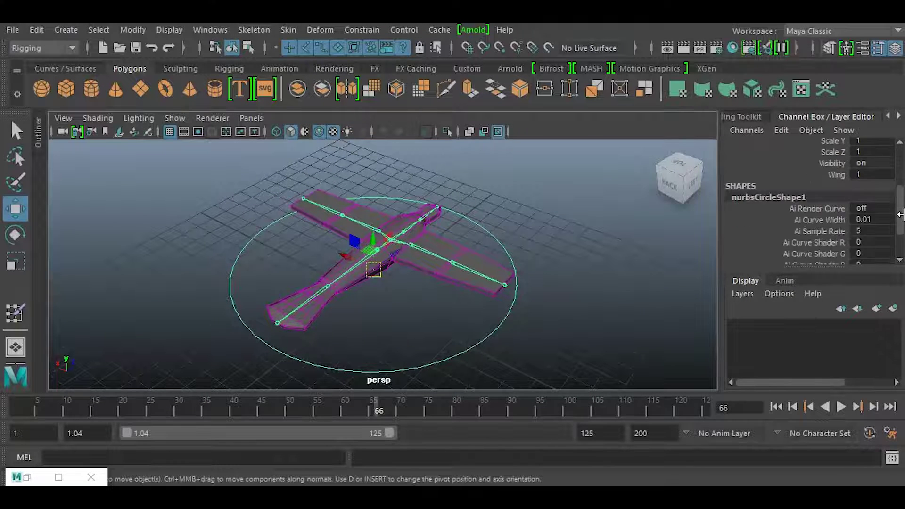
pyautogui.keyDown('alt'); pyautogui.moveTo(471, 326); pyautogui.dragTo(428, 330); pyautogui.keyUp('alt')
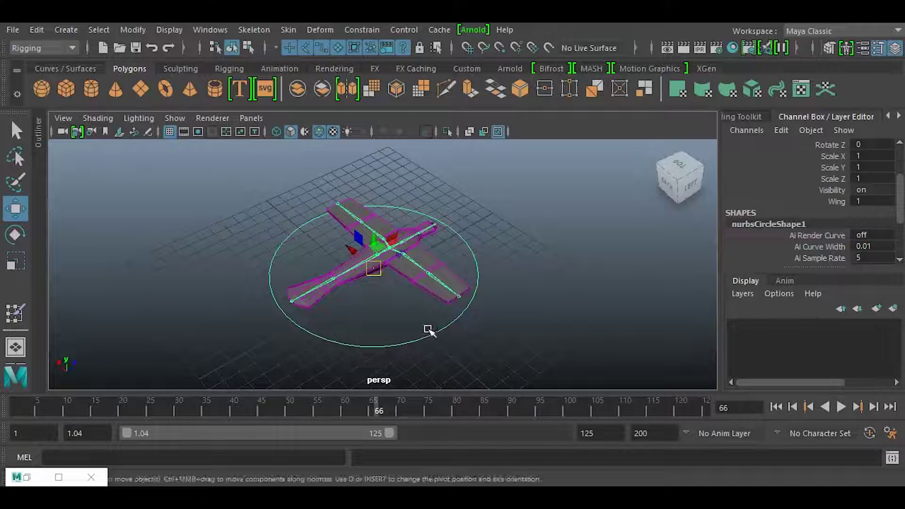
pyautogui.click(460, 336)
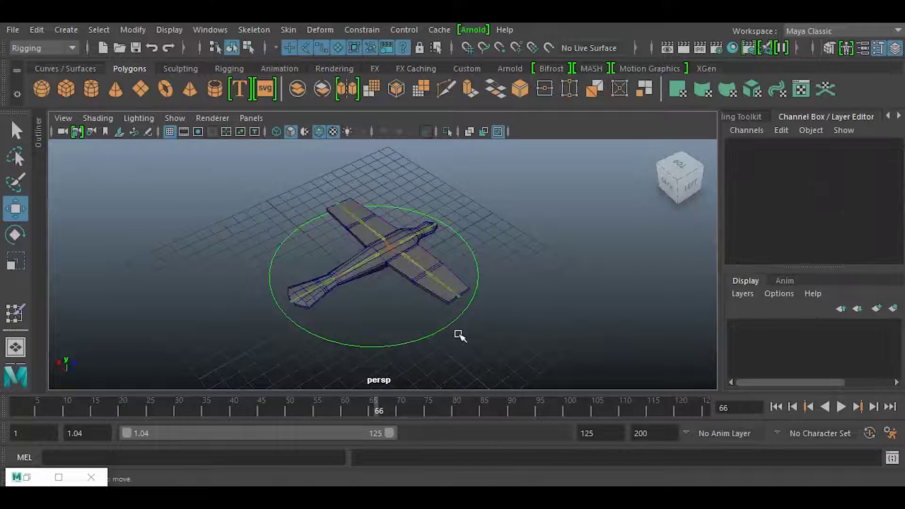
# Step: Switch to the Animation menu set and open the Set Driven Key window, keeping the airplane in view
pyautogui.click(72, 48)
pyautogui.click(39, 93)
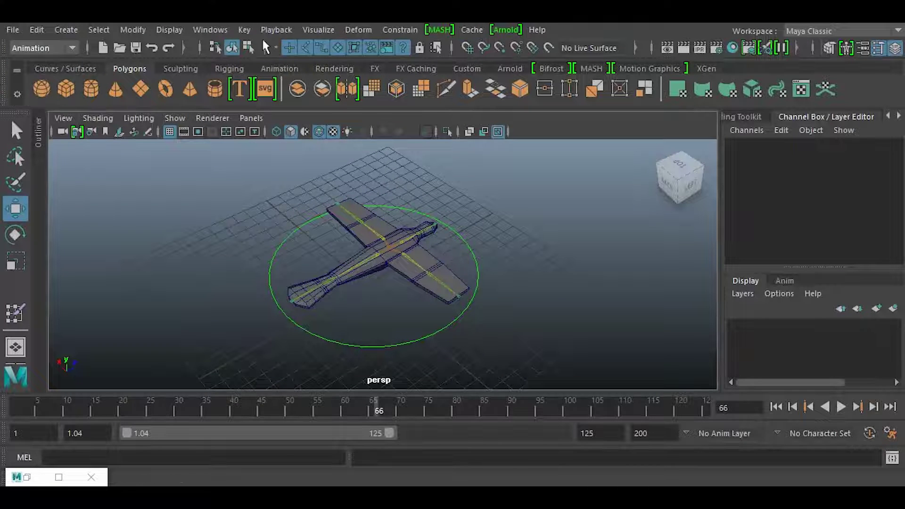
pyautogui.click(244, 29)
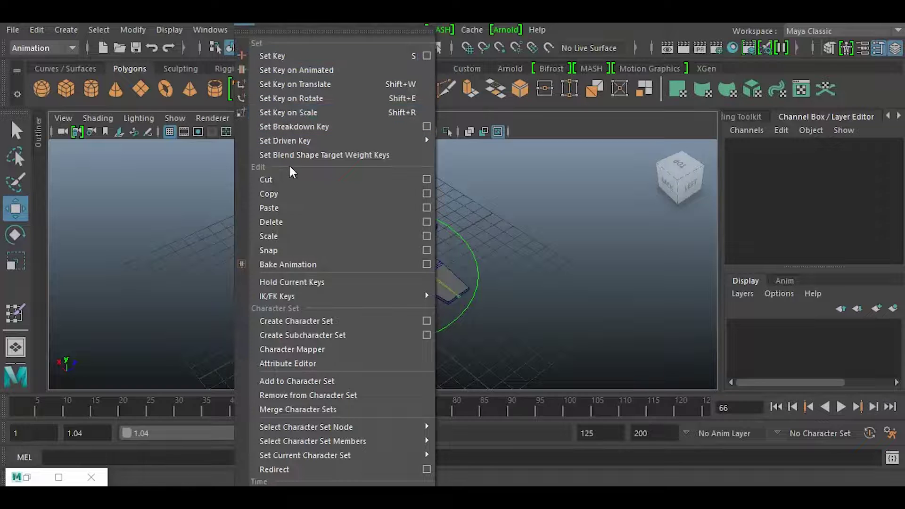
pyautogui.moveTo(287, 142)
pyautogui.click(473, 149)
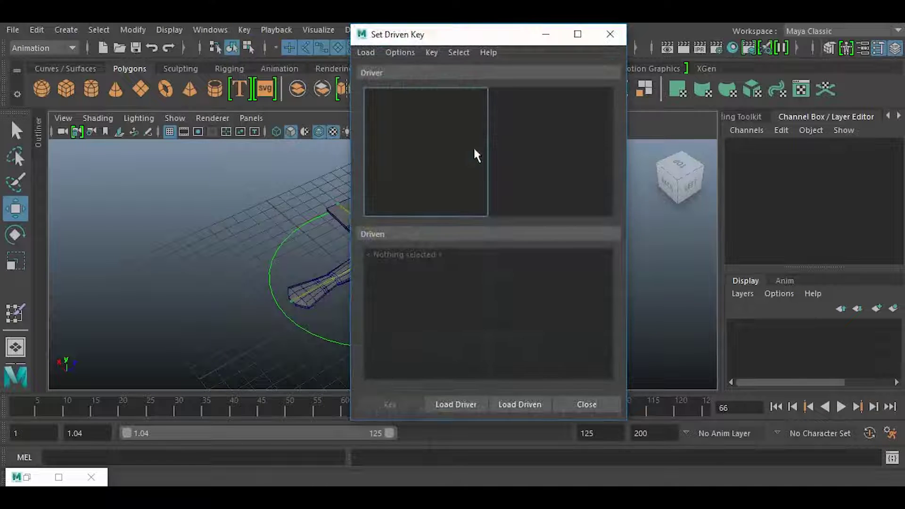
pyautogui.moveTo(490, 43); pyautogui.dragTo(645, 65)
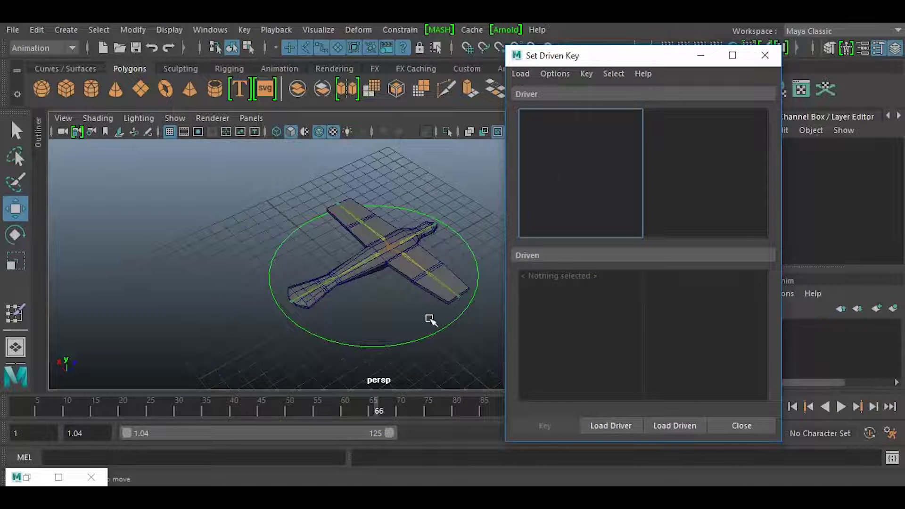
# Step: Load the control circle as the driver and choose its Wing attribute as the driving channel
pyautogui.click(428, 318)
pyautogui.click(610, 425)
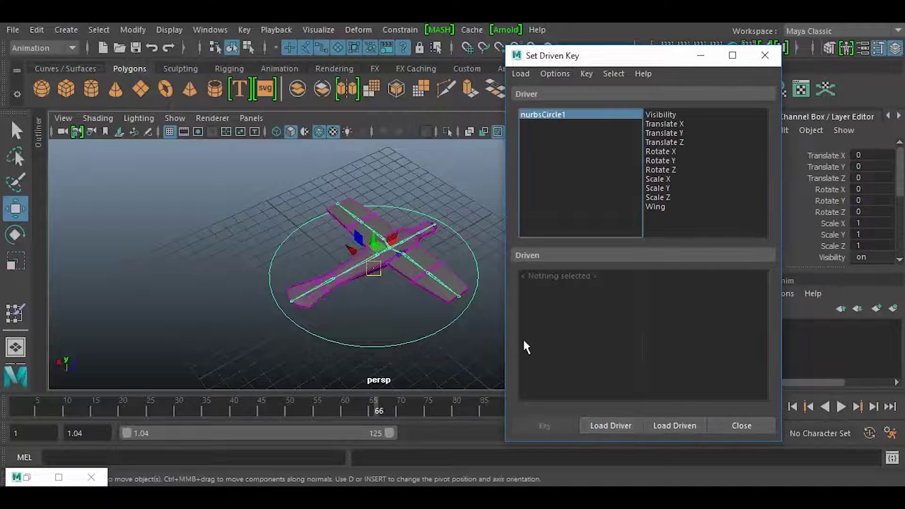
pyautogui.click(656, 207)
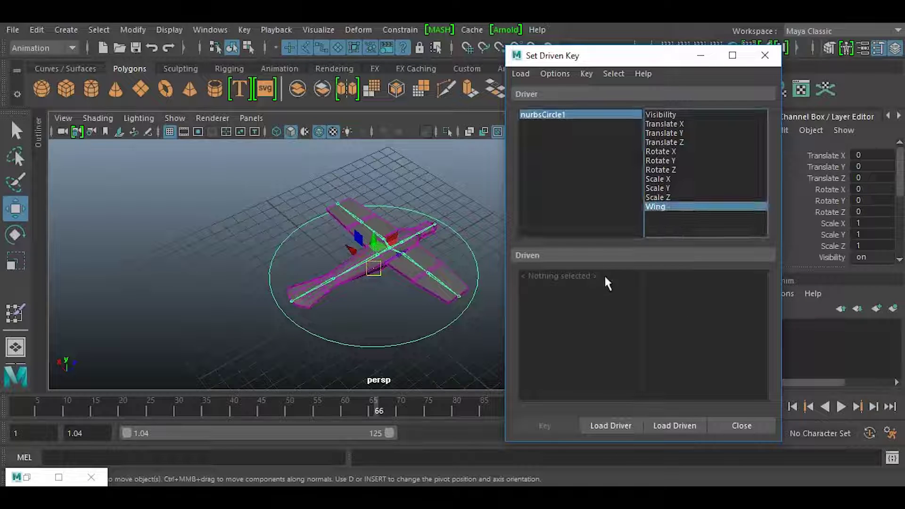
# Step: Load the inner and outer joints of both wings as driven objects and highlight all four in the driven list
pyautogui.press('f')
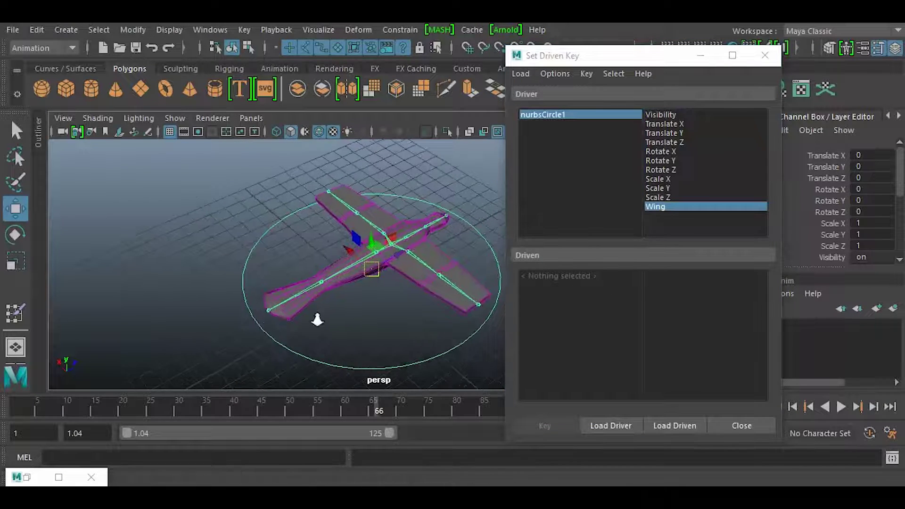
pyautogui.press('q')
pyautogui.click(365, 306)
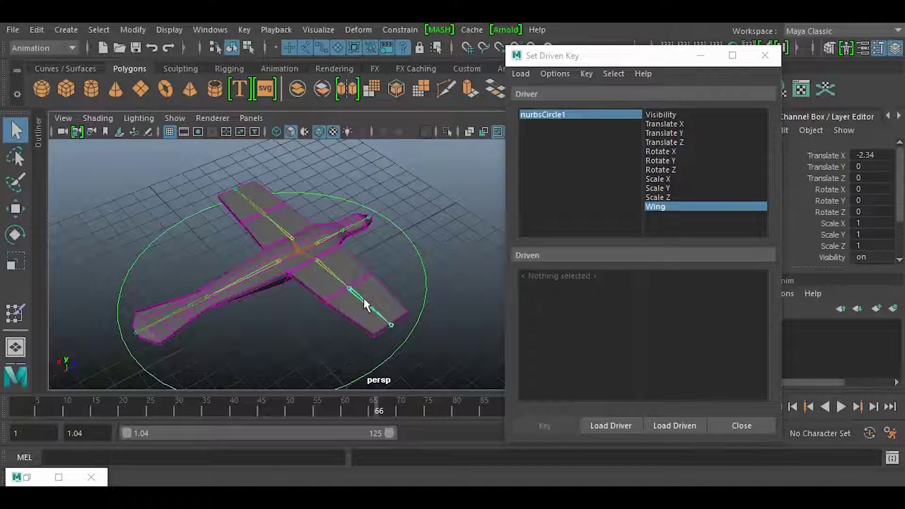
pyautogui.keyDown('shift'); pyautogui.click(259, 214); pyautogui.keyUp('shift')
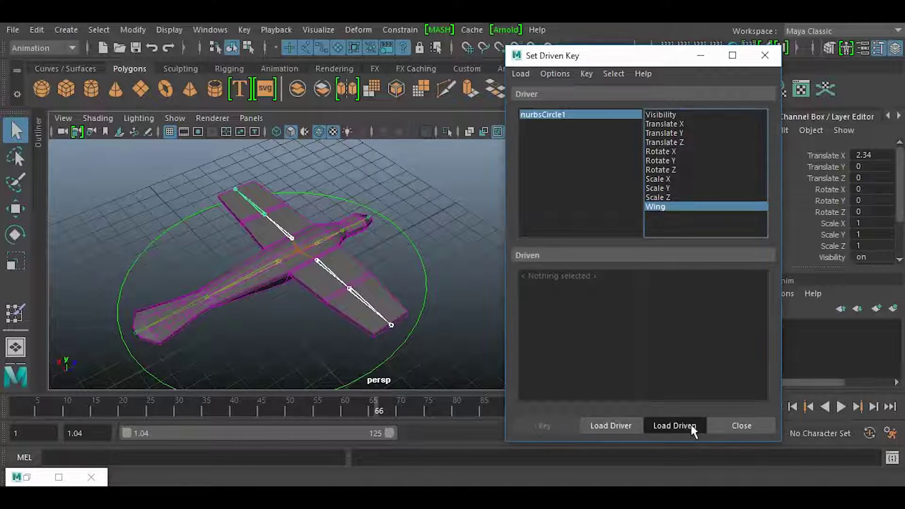
pyautogui.click(674, 425)
pyautogui.moveTo(539, 276); pyautogui.dragTo(549, 304)
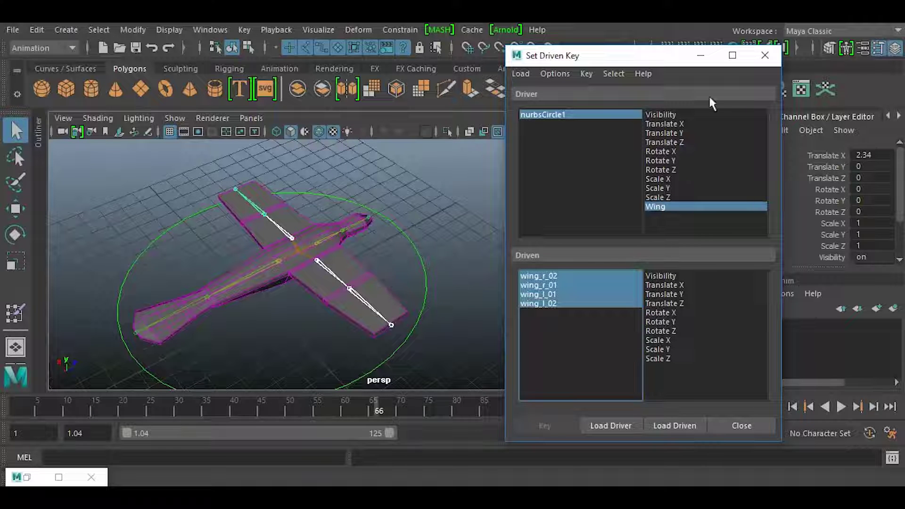
# Step: Set the control circle's Wing to 5 and key Rotate X, Y and Z of the four wing joints in their flat pose
pyautogui.keyDown('alt'); pyautogui.moveTo(397, 276); pyautogui.dragTo(363, 275, button='right'); pyautogui.keyUp('alt')
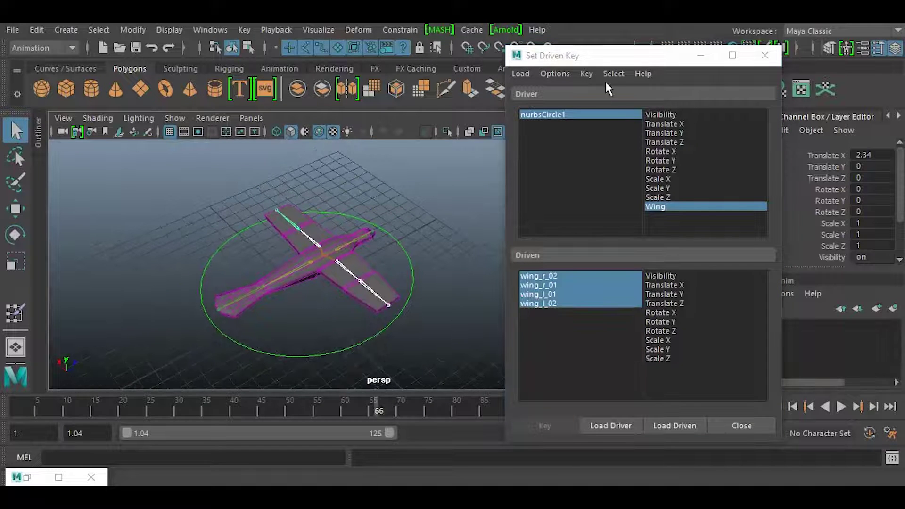
pyautogui.moveTo(620, 54); pyautogui.dragTo(595, 55)
pyautogui.click(366, 345)
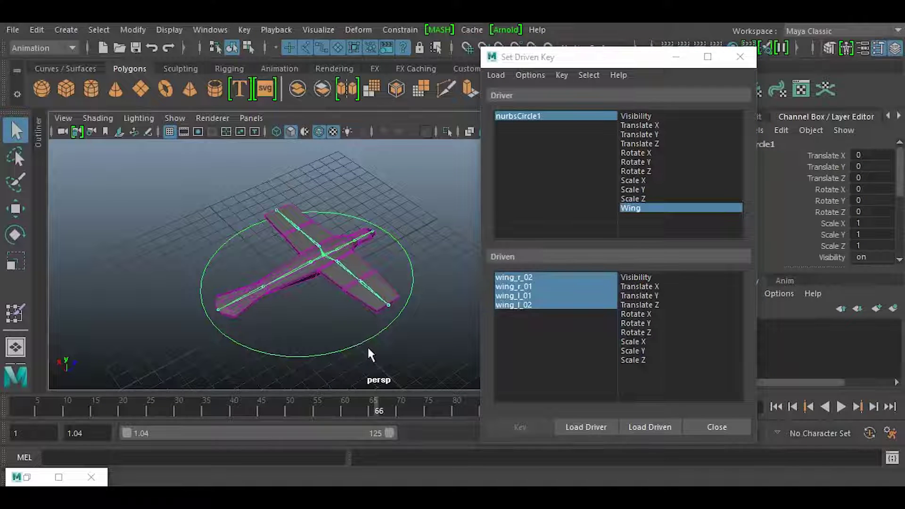
pyautogui.moveTo(899, 179); pyautogui.dragTo(895, 209)
pyautogui.click(870, 194)
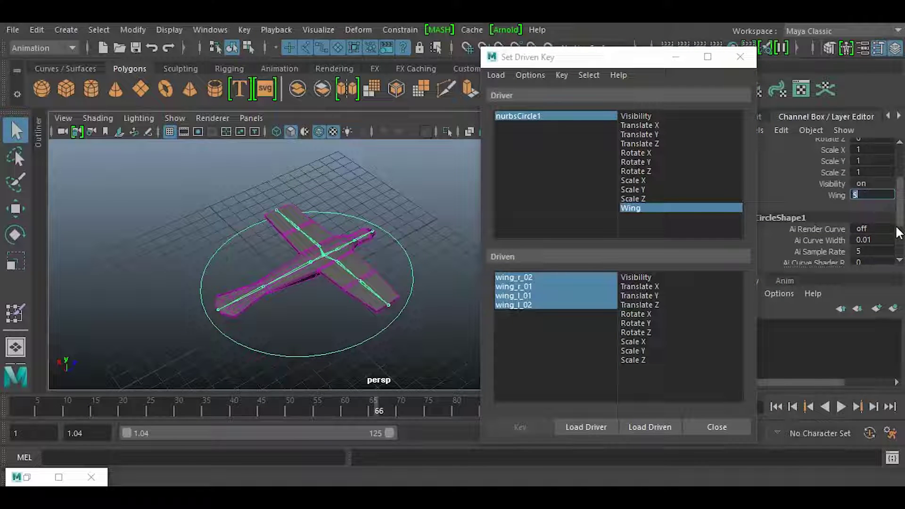
pyautogui.moveTo(641, 316); pyautogui.dragTo(640, 332)
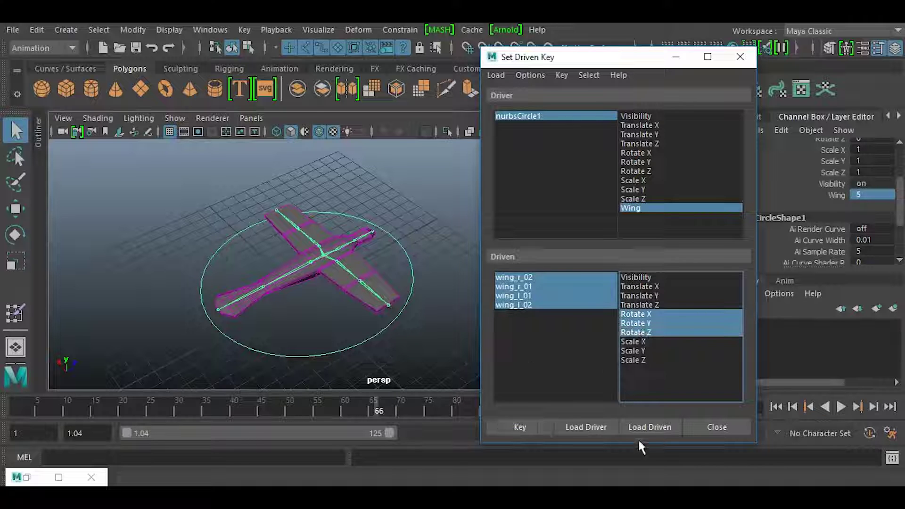
pyautogui.click(517, 427)
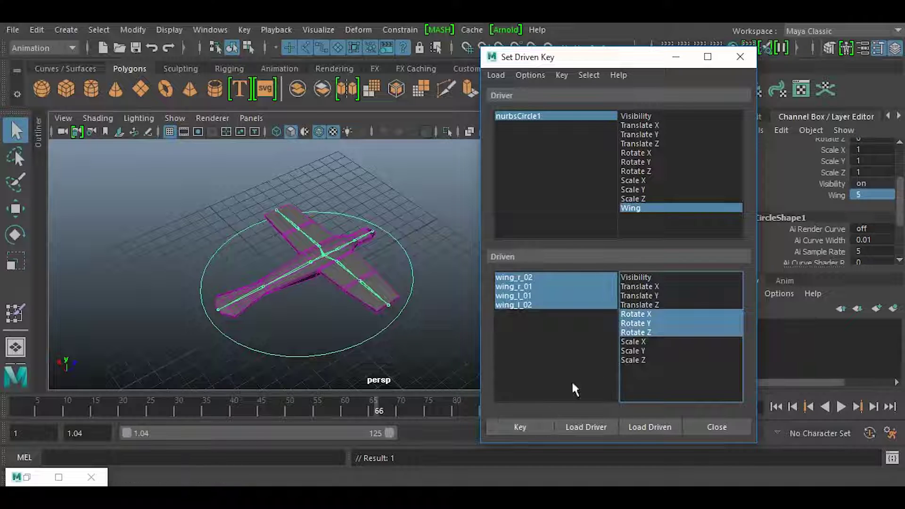
# Step: Set the control circle's Wing to 1 and set Rotate Z of joints wing_r_01 and wing_r_02 to -30
pyautogui.click(883, 197)
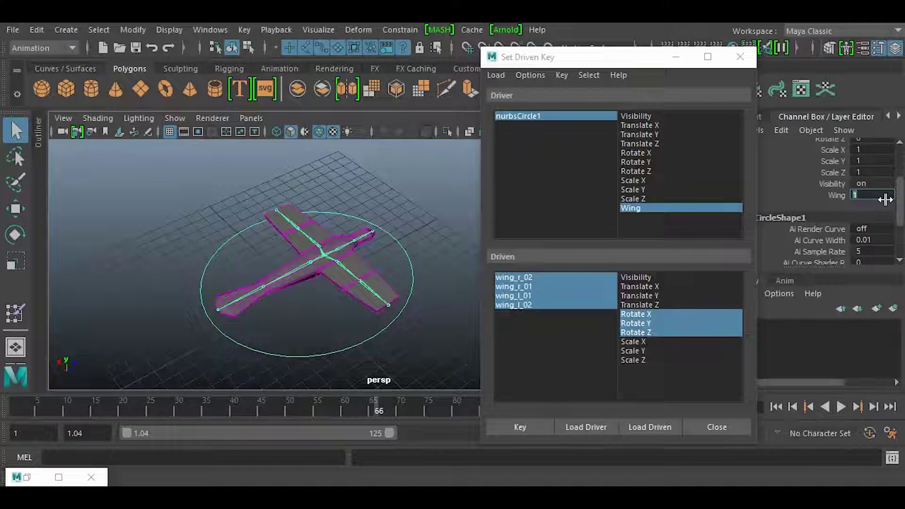
pyautogui.keyDown('alt'); pyautogui.moveTo(218, 322); pyautogui.dragTo(272, 317, button='right'); pyautogui.keyUp('alt')
pyautogui.click(309, 276)
pyautogui.press('e')
pyautogui.moveTo(313, 258); pyautogui.dragTo(313, 261)
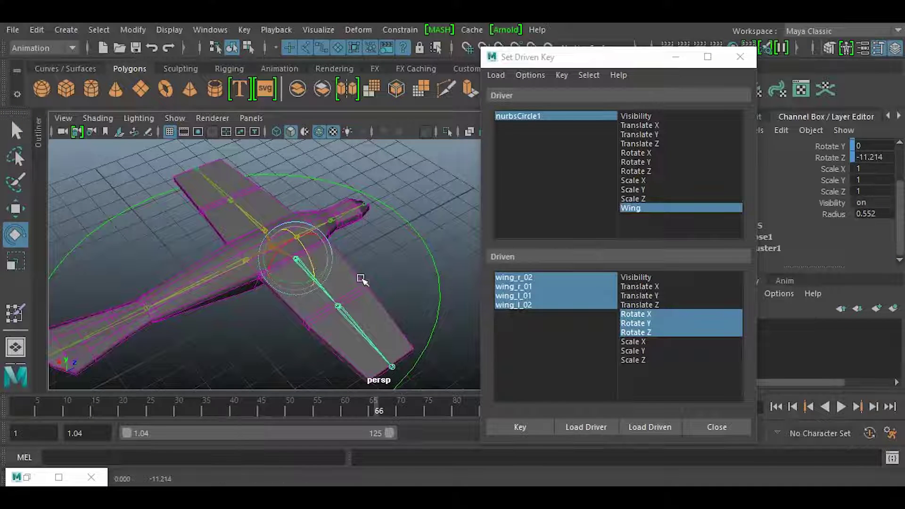
pyautogui.doubleClick(877, 158)
pyautogui.write('-30')
pyautogui.press('Return')
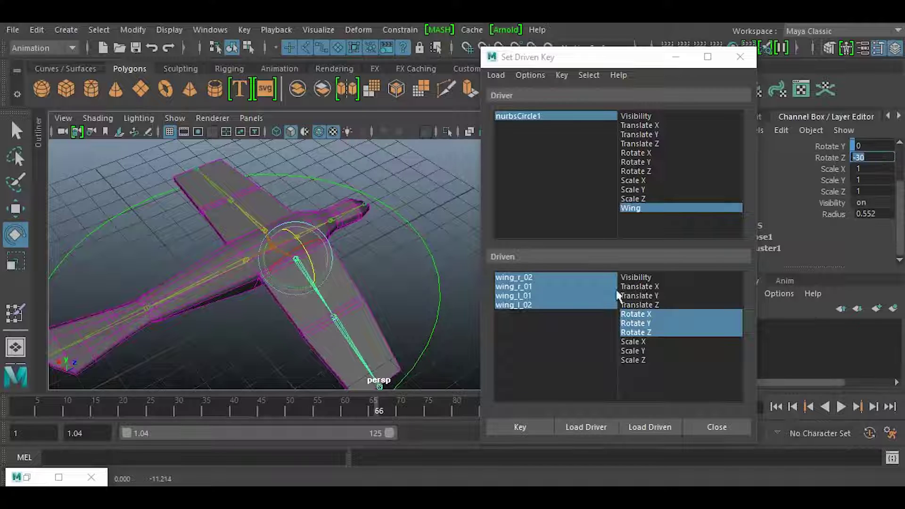
pyautogui.click(358, 342)
pyautogui.doubleClick(870, 159)
pyautogui.press('Return')
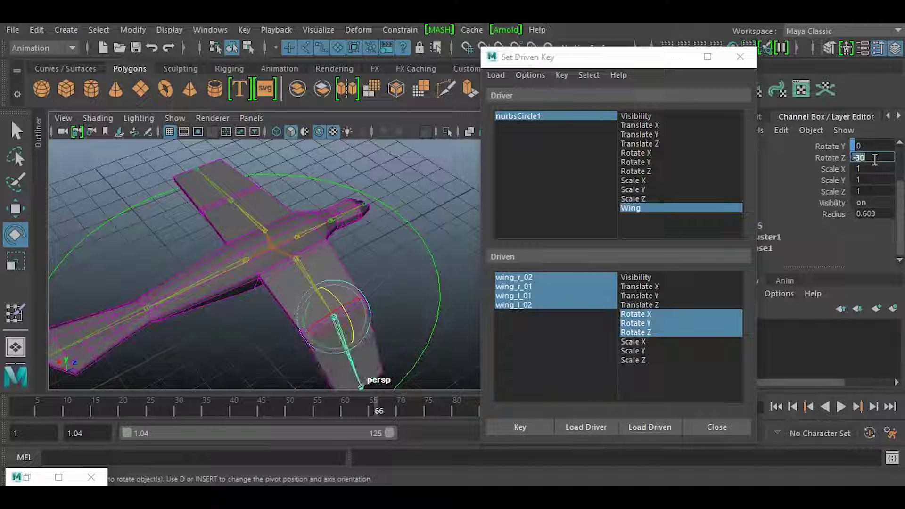
# Step: Set Rotate Z of joints wing_l_01 and wing_l_02 to -30 and key the lowered wing pose
pyautogui.keyDown('alt'); pyautogui.moveTo(311, 283); pyautogui.dragTo(293, 232); pyautogui.keyUp('alt')
pyautogui.click(284, 246)
pyautogui.doubleClick(884, 155)
pyautogui.write('--30')
pyautogui.press('Return')
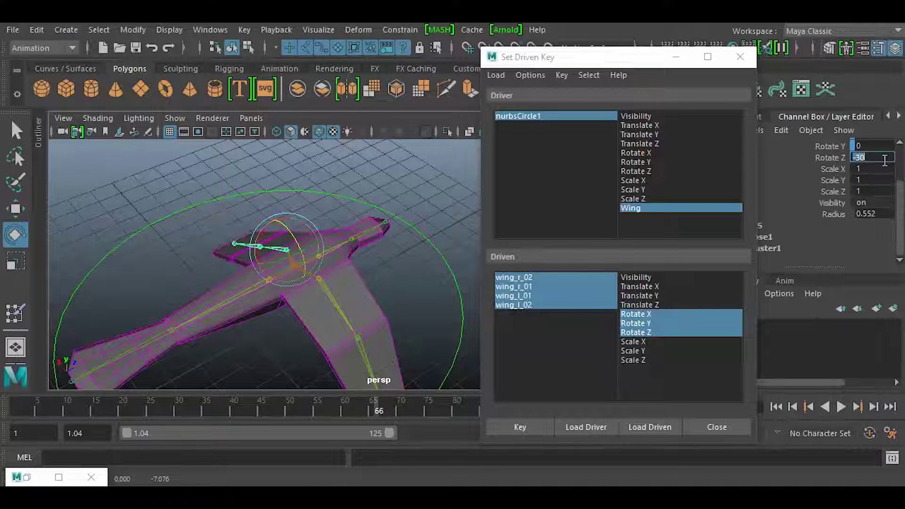
pyautogui.keyDown('alt'); pyautogui.moveTo(313, 218); pyautogui.dragTo(225, 290); pyautogui.keyUp('alt')
pyautogui.click(267, 271)
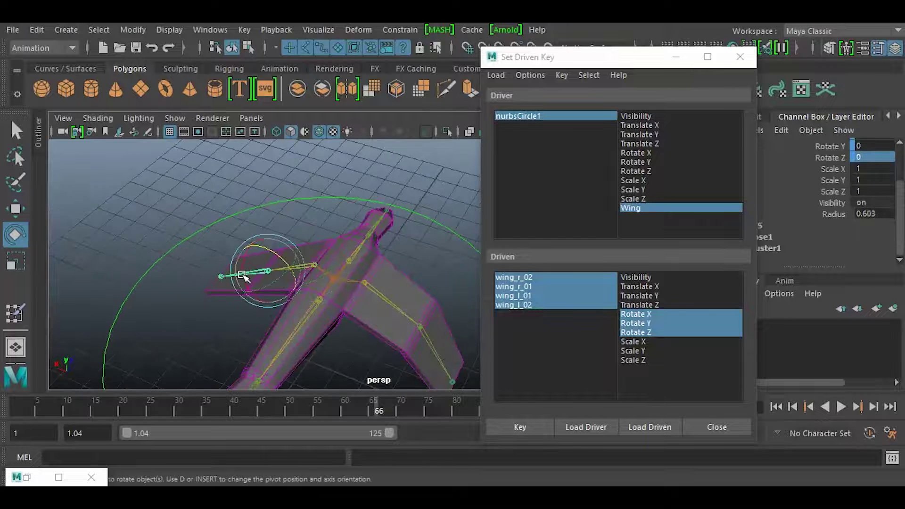
pyautogui.doubleClick(885, 159)
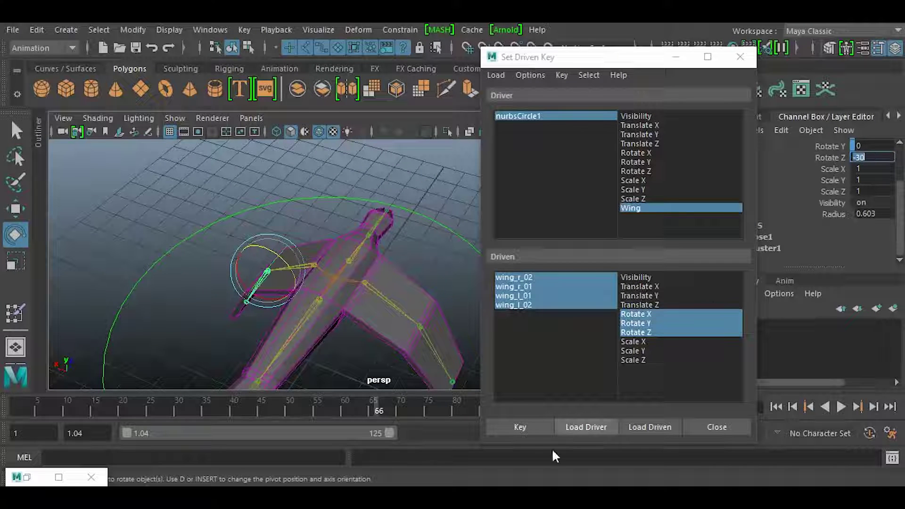
pyautogui.click(523, 429)
# Step: Select the control circle and set its Wing attribute to 10
pyautogui.keyDown('alt'); pyautogui.moveTo(373, 386); pyautogui.dragTo(283, 340); pyautogui.keyUp('alt')
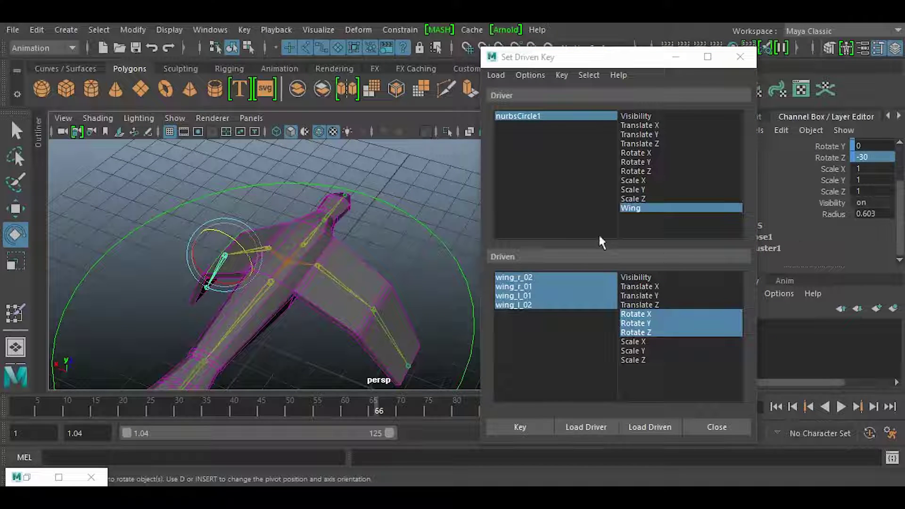
pyautogui.click(437, 228)
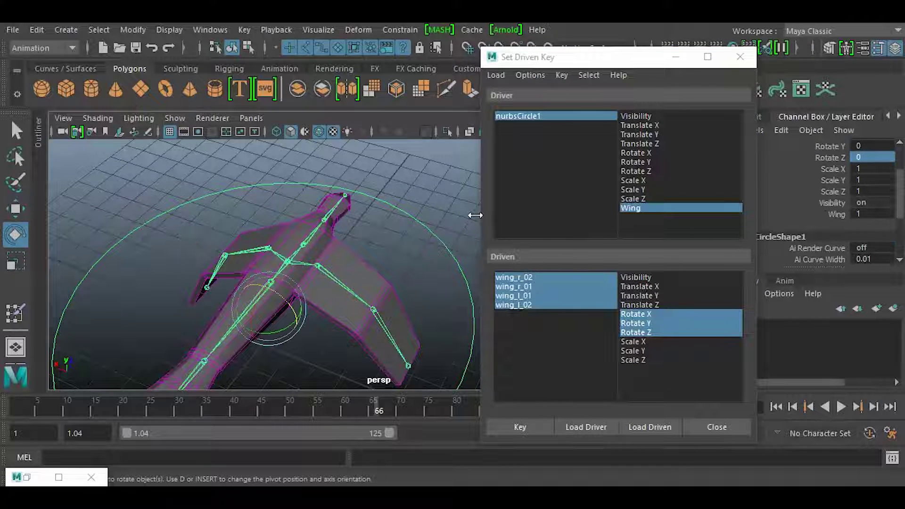
pyautogui.doubleClick(861, 215)
pyautogui.write('10')
pyautogui.press('Return')
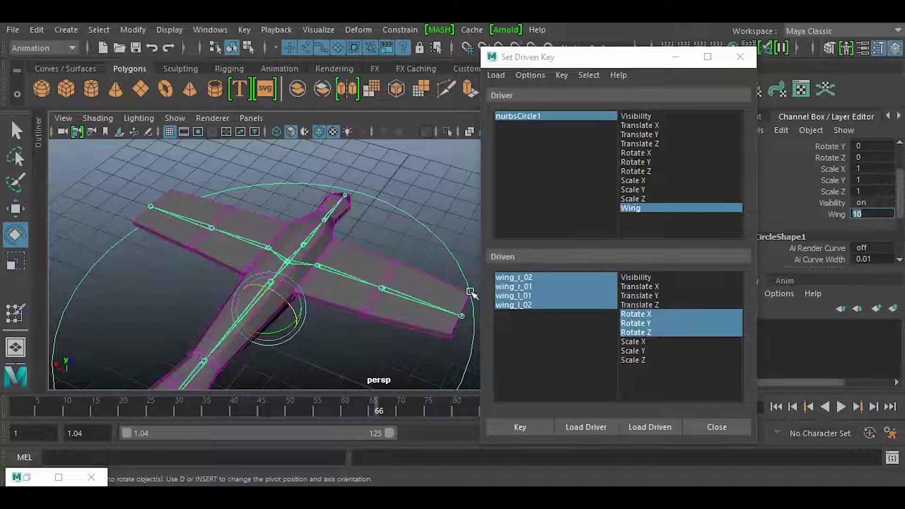
# Step: Set Rotate Z of joints wing_r_01 and wing_r_02 to 30 to raise that wing
pyautogui.click(366, 279)
pyautogui.click(866, 157)
pyautogui.write('30')
pyautogui.press('Return')
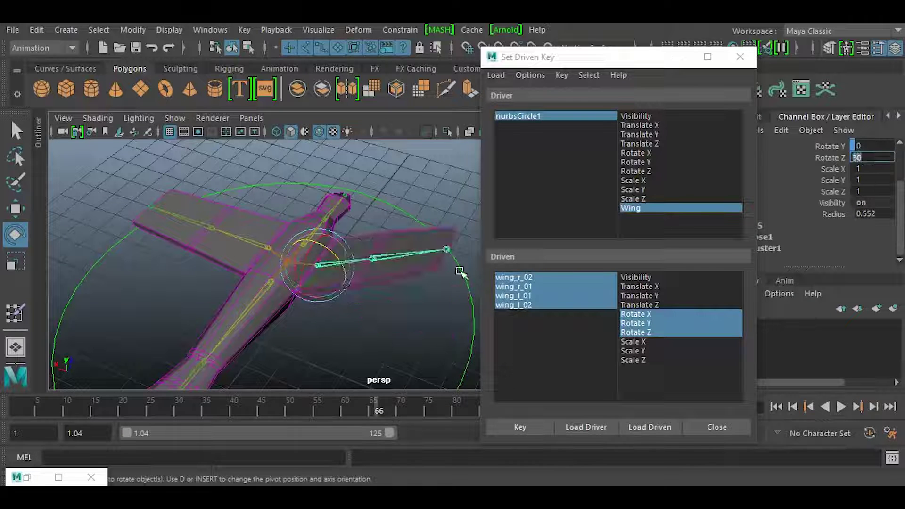
pyautogui.click(372, 258)
pyautogui.click(872, 157)
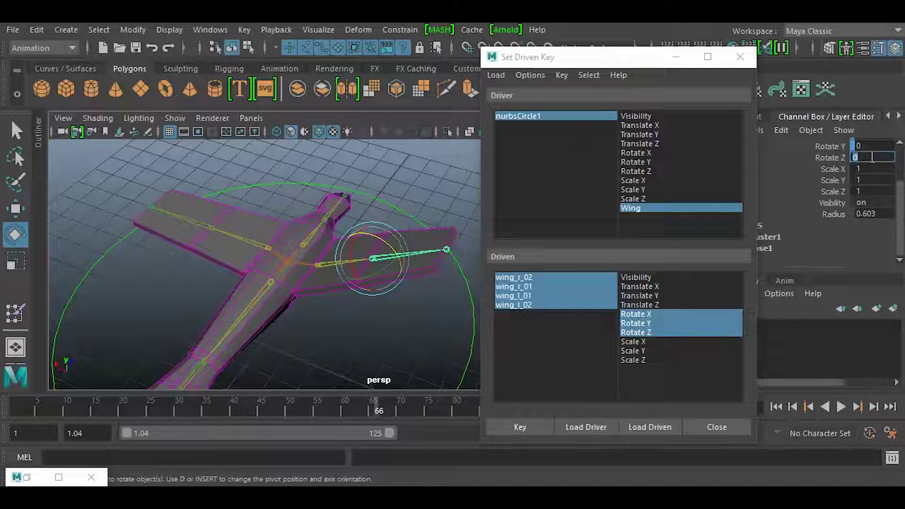
pyautogui.write('30')
pyautogui.press('Return')
# Step: Set Rotate Z of joints wing_l_01 and wing_l_02 to 30 and key the raised wing pose
pyautogui.click(238, 235)
pyautogui.click(860, 158)
pyautogui.write('3')
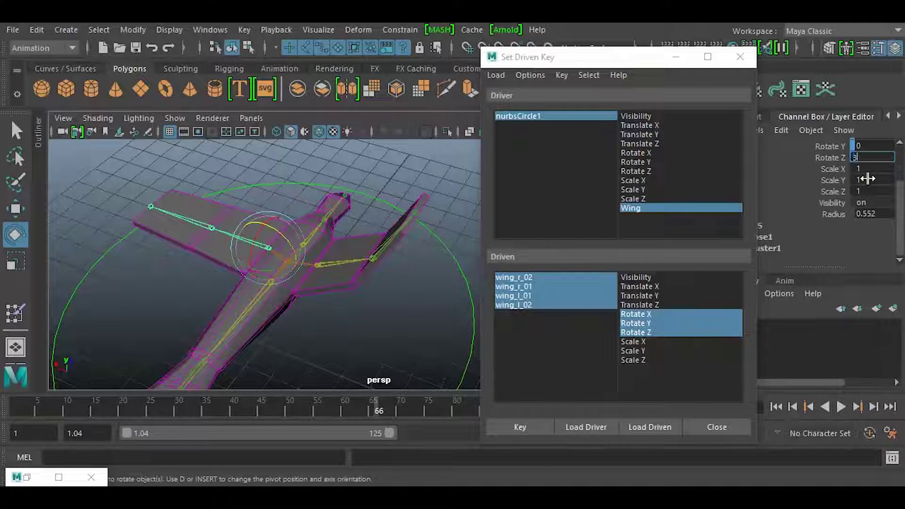
pyautogui.write('0')
pyautogui.press('Return')
pyautogui.click(213, 204)
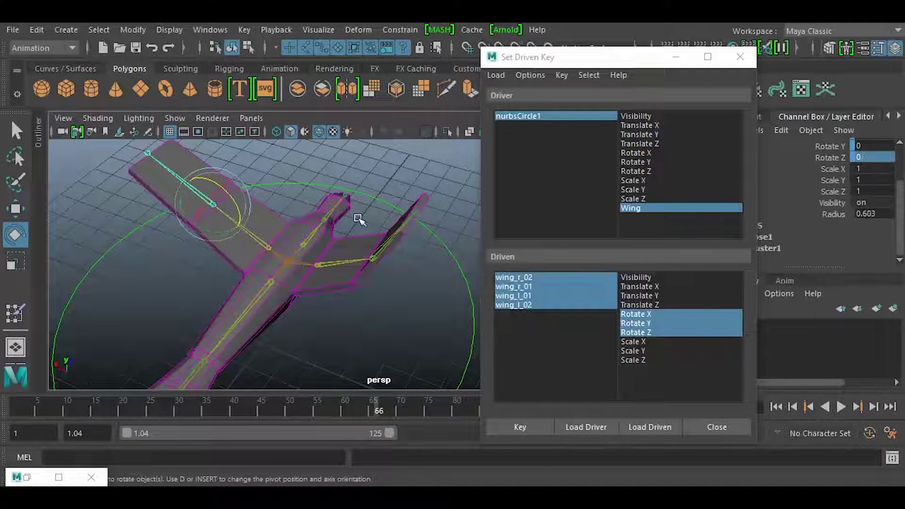
pyautogui.click(881, 158)
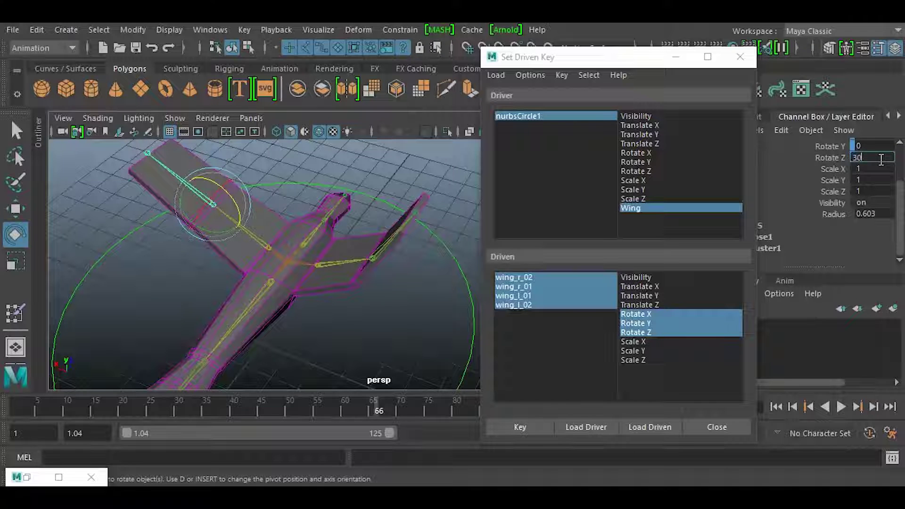
pyautogui.write('30')
pyautogui.press('Return')
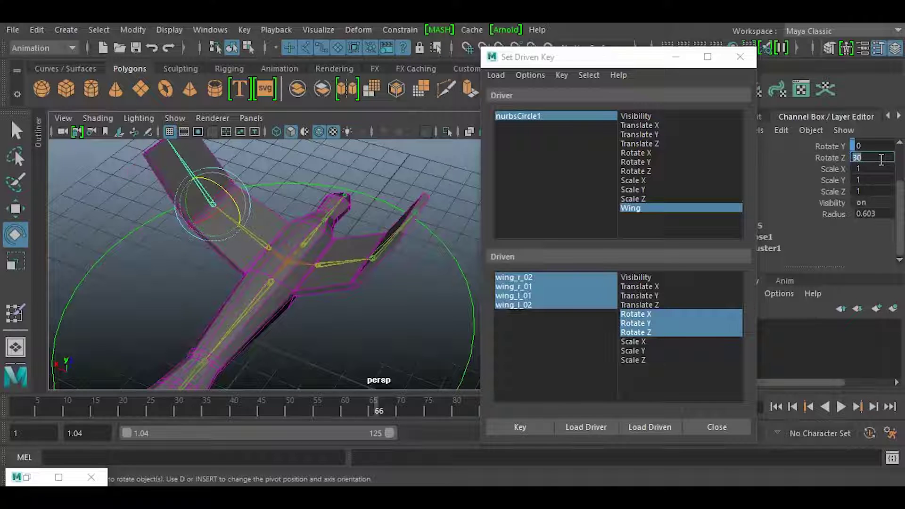
pyautogui.click(521, 428)
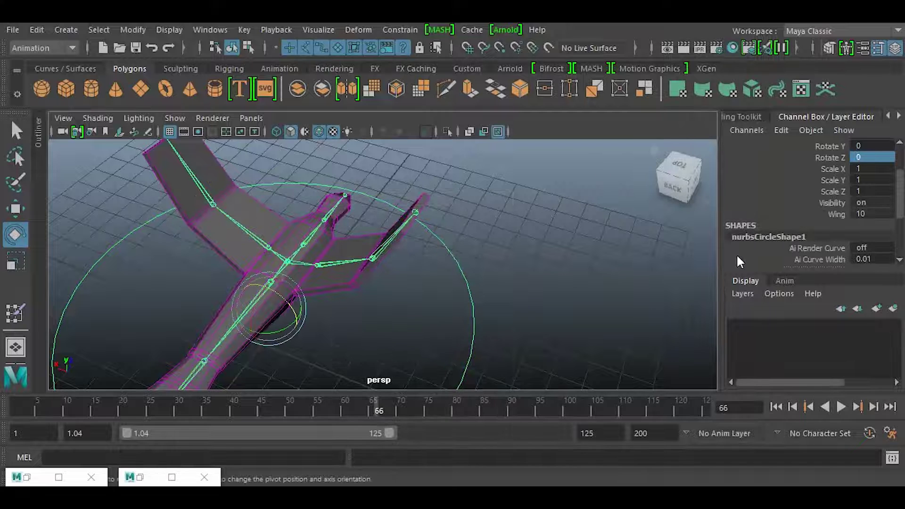
# Step: Test the wing flap by scrubbing the control circle's Wing attribute, and set Wing to 5
pyautogui.click(835, 214)
pyautogui.moveTo(564, 232)
pyautogui.mouseDown(button='middle')
pyautogui.moveTo(457, 250)
pyautogui.moveTo(573, 243)
pyautogui.moveTo(518, 252)
pyautogui.moveTo(549, 254)
pyautogui.moveTo(553, 246)
pyautogui.moveTo(472, 254)
pyautogui.moveTo(500, 249)
pyautogui.moveTo(457, 242)
pyautogui.moveTo(594, 228)
pyautogui.moveTo(538, 242)
pyautogui.moveTo(539, 234)
pyautogui.moveTo(579, 232)
pyautogui.moveTo(500, 237)
pyautogui.moveTo(581, 218)
pyautogui.moveTo(484, 237)
pyautogui.moveTo(557, 229)
pyautogui.moveTo(565, 226)
pyautogui.moveTo(462, 233)
pyautogui.moveTo(577, 221)
pyautogui.mouseUp(button='middle')
pyautogui.doubleClick(858, 215)
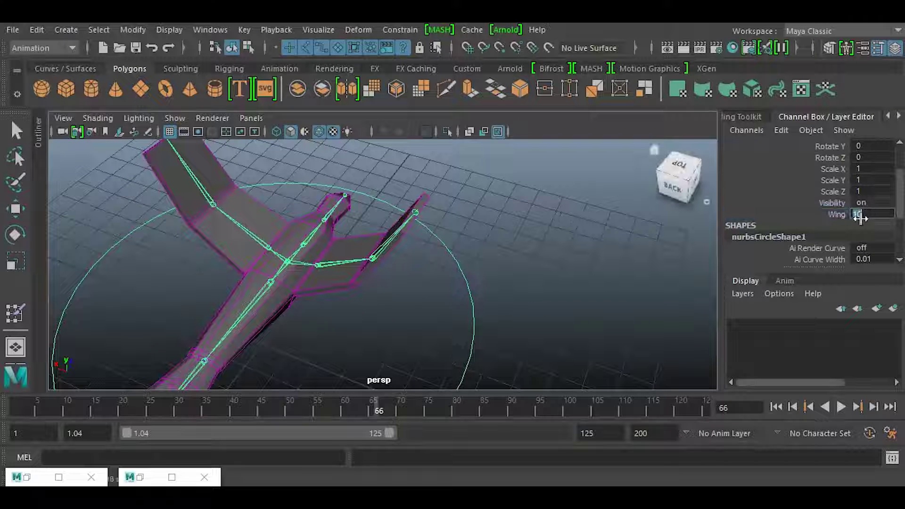
pyautogui.write('5')
pyautogui.press('Return')
pyautogui.keyDown('alt'); pyautogui.moveTo(500, 267); pyautogui.dragTo(366, 336); pyautogui.keyUp('alt')
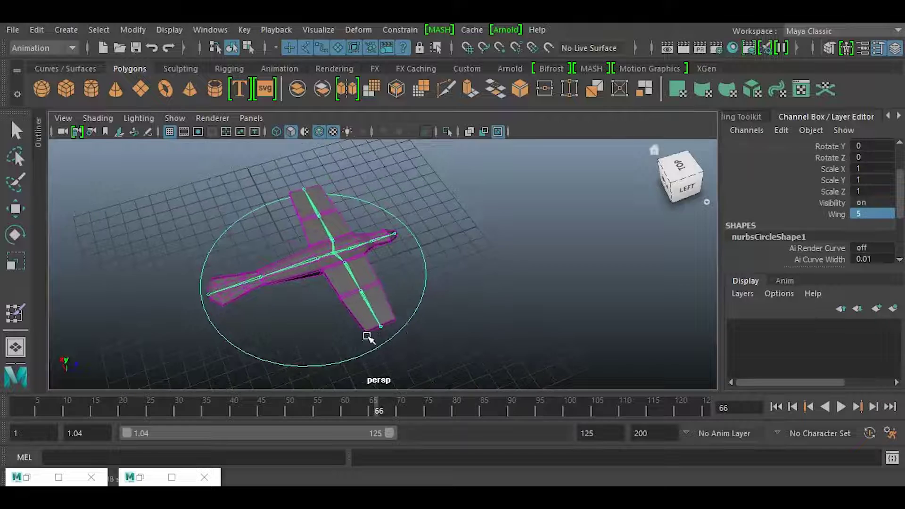
pyautogui.press('e')
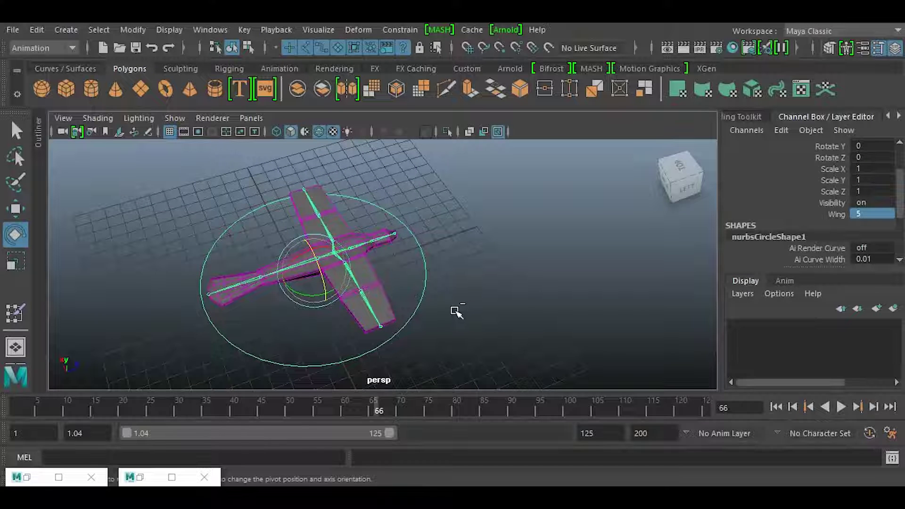
pyautogui.hotkey('ctrl', 'd')
pyautogui.press('w')
pyautogui.moveTo(346, 264); pyautogui.dragTo(517, 230)
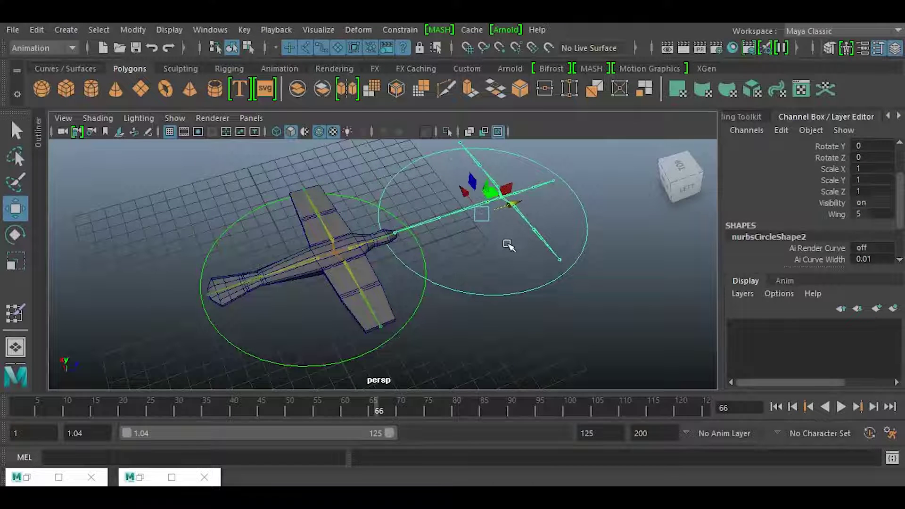
pyautogui.press('Delete')
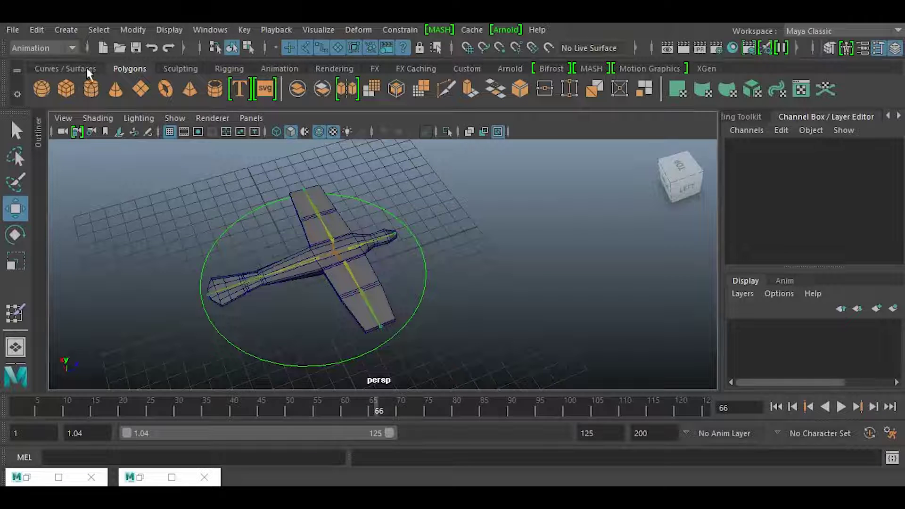
# Step: Create a new NURBS circle and set its Rotate X to 90 so it stands upright
pyautogui.click(66, 31)
pyautogui.moveTo(216, 66)
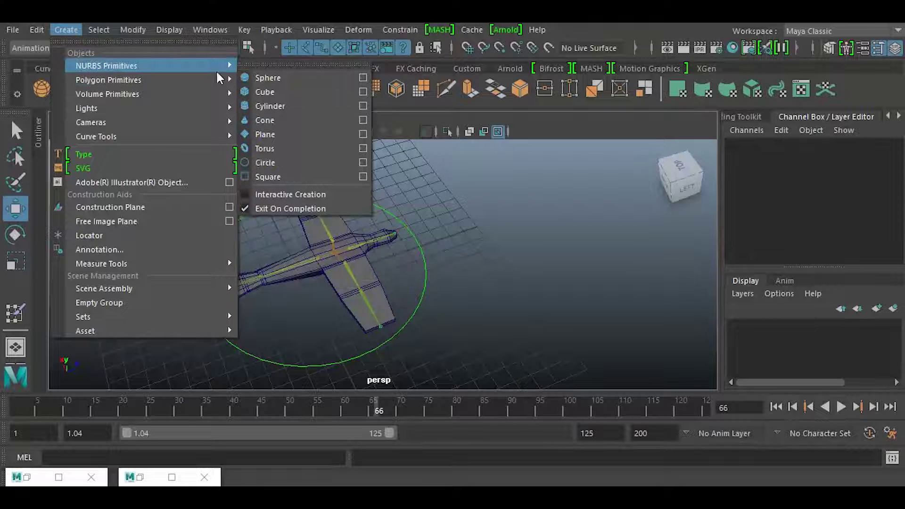
pyautogui.click(273, 161)
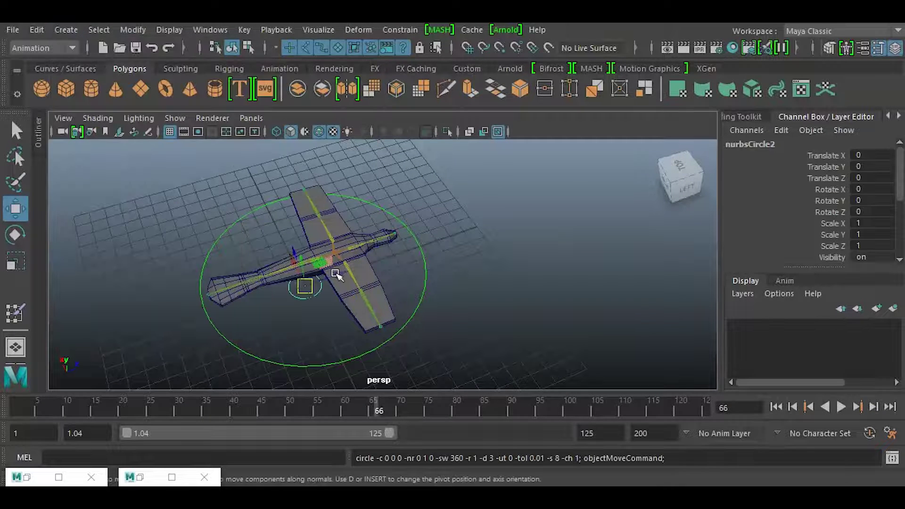
pyautogui.press('e')
pyautogui.moveTo(314, 279); pyautogui.dragTo(269, 296)
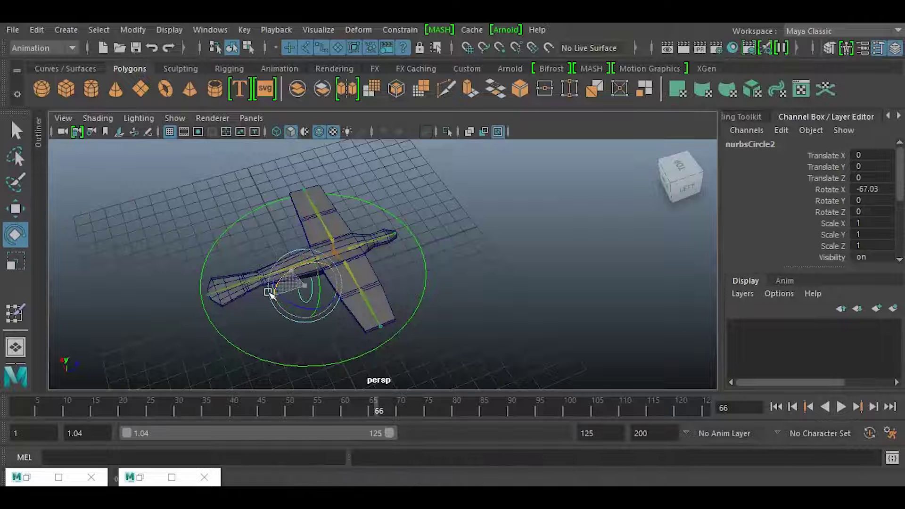
pyautogui.doubleClick(872, 189)
pyautogui.write('90')
pyautogui.press('Return')
# Step: Snap the new circle to the joint at the base of the head and scale it uniformly to about 0.871
pyautogui.keyDown('alt'); pyautogui.moveTo(468, 345); pyautogui.dragTo(337, 317); pyautogui.keyUp('alt')
pyautogui.press('w')
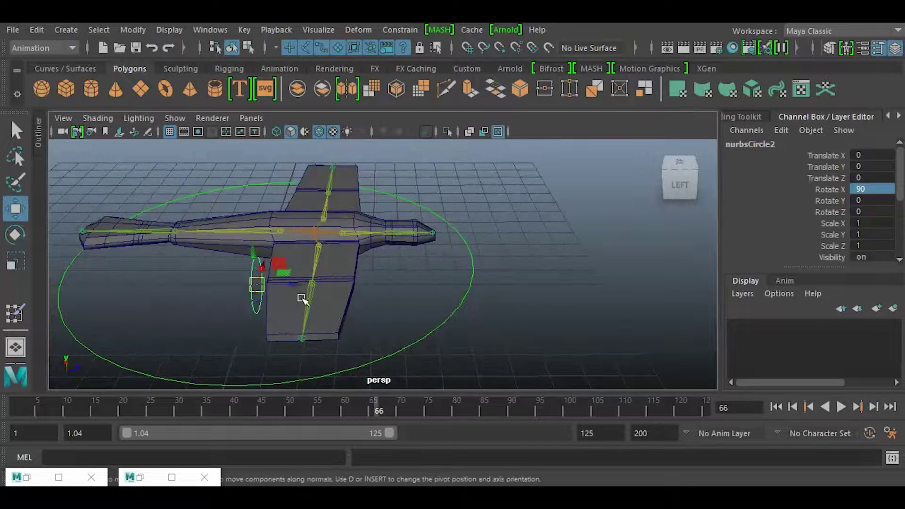
pyautogui.click(501, 47)
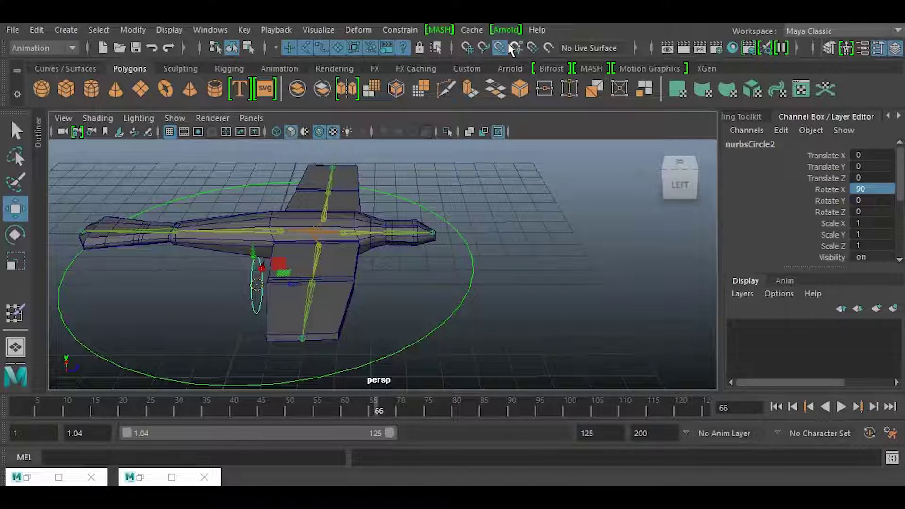
pyautogui.moveTo(257, 283); pyautogui.dragTo(384, 234)
pyautogui.press('f')
pyautogui.keyDown('alt'); pyautogui.moveTo(397, 287); pyautogui.dragTo(351, 304); pyautogui.keyUp('alt')
pyautogui.press('r')
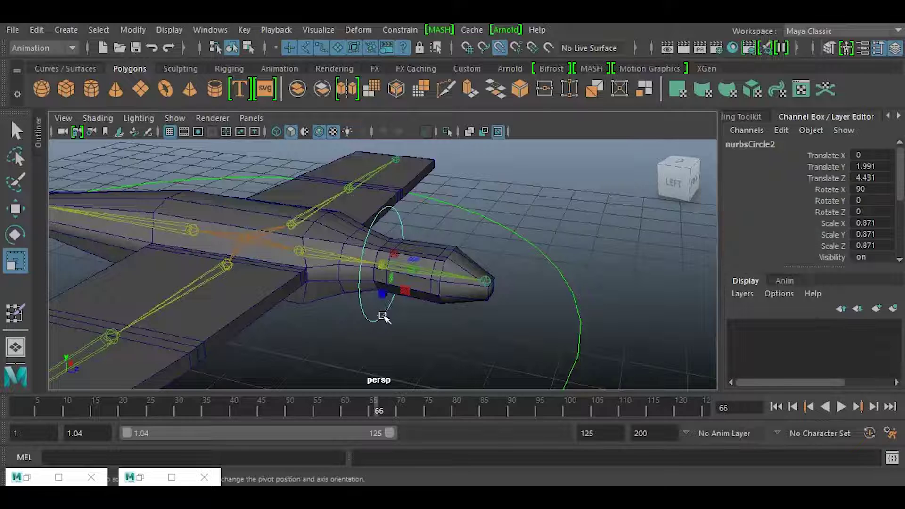
# Step: Freeze the head circle's transformations and rename it head_ctrl
pyautogui.click(131, 31)
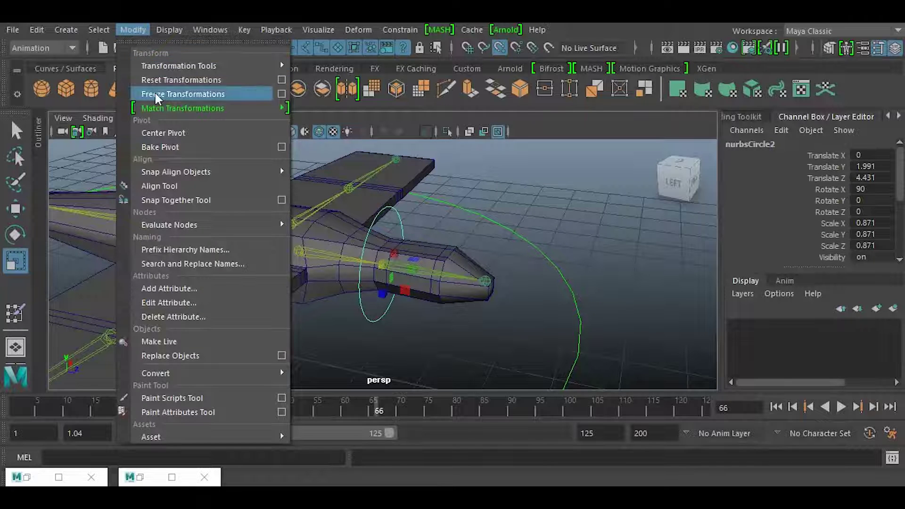
pyautogui.click(181, 94)
pyautogui.click(525, 213)
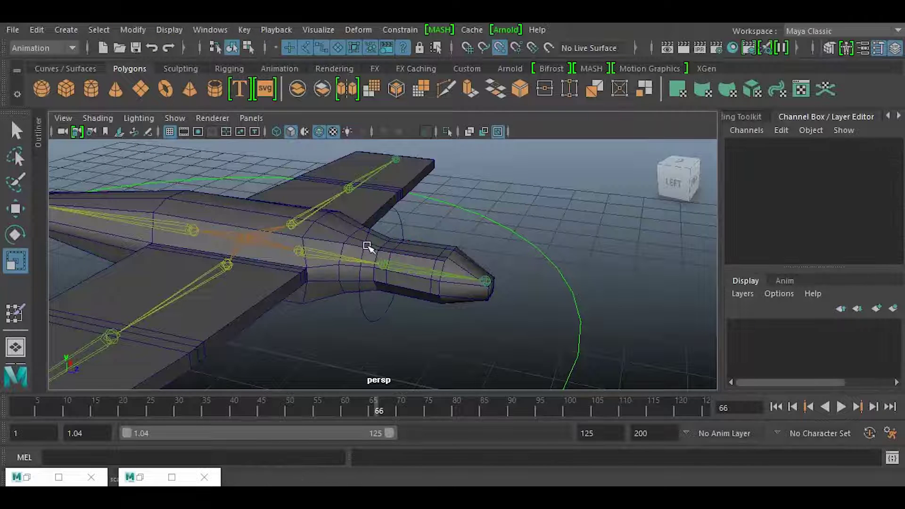
pyautogui.click(416, 222)
pyautogui.doubleClick(749, 143)
pyautogui.write('head')
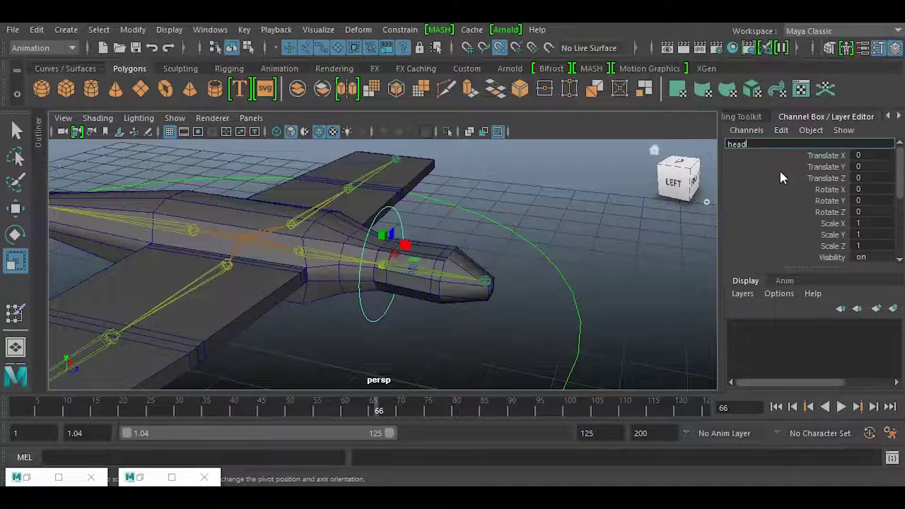
pyautogui.write('_ctrl')
pyautogui.press('Return')
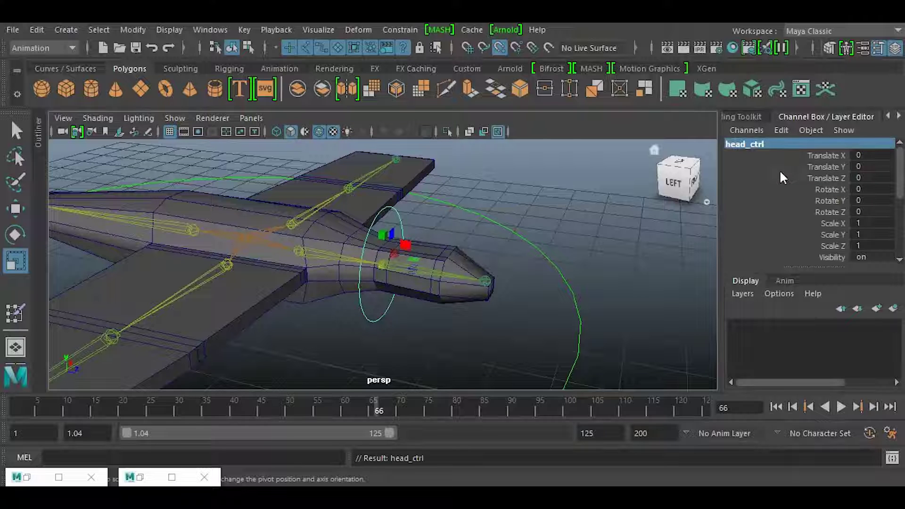
# Step: Rename the large control circle around the airplane main_ctrl
pyautogui.click(556, 288)
pyautogui.doubleClick(750, 143)
pyautogui.write('main_')
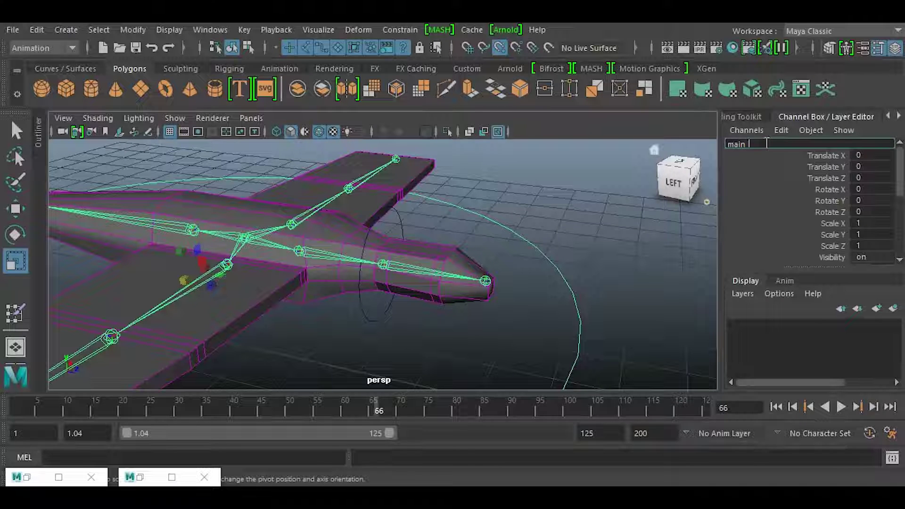
pyautogui.write('ctrl')
pyautogui.press('Return')
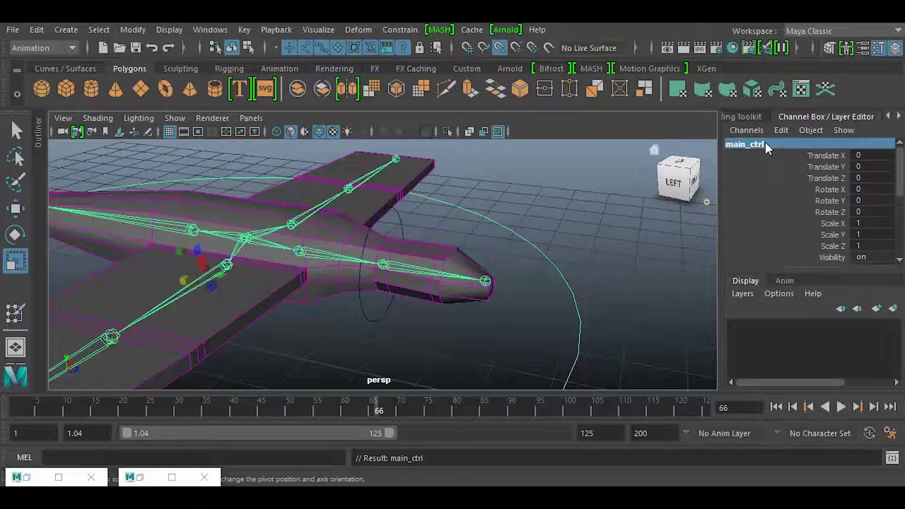
# Step: Enable drawing overrides on the head_ctrl shape and set its index color to magenta
pyautogui.scroll(-2, 395, 306)
pyautogui.click(385, 314)
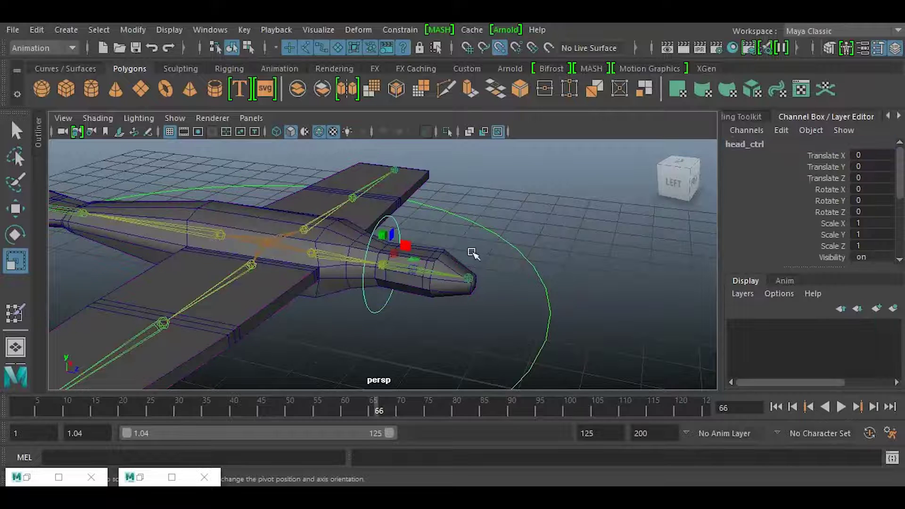
pyautogui.click(847, 47)
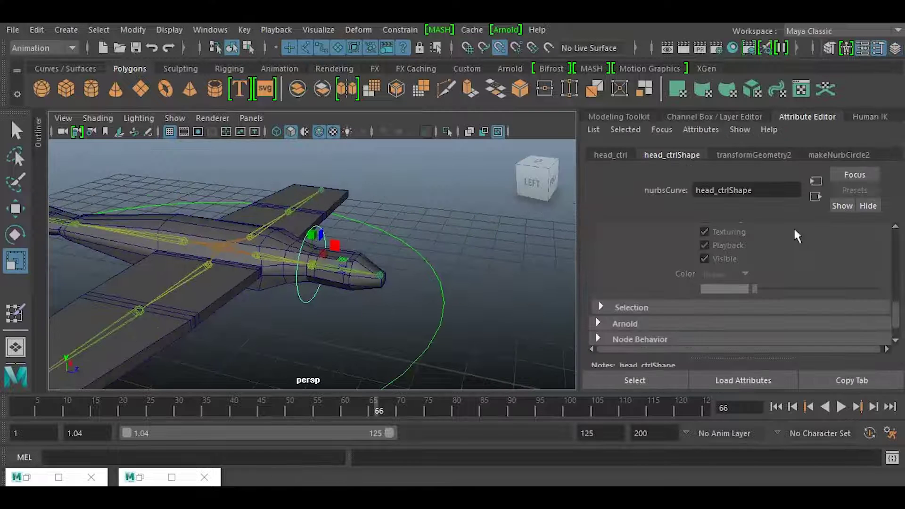
pyautogui.scroll(3, 725, 254)
pyautogui.click(709, 259)
pyautogui.scroll(-3, 722, 283)
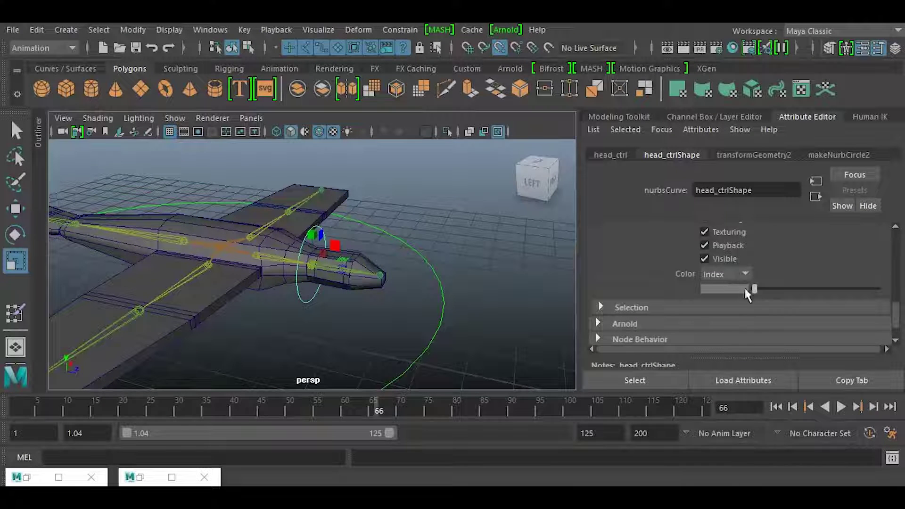
pyautogui.moveTo(767, 289); pyautogui.dragTo(789, 289)
pyautogui.click(480, 281)
# Step: Duplicate head_ctrl and snap the copy to the joint at the base of the tail
pyautogui.moveTo(310, 291); pyautogui.dragTo(295, 310)
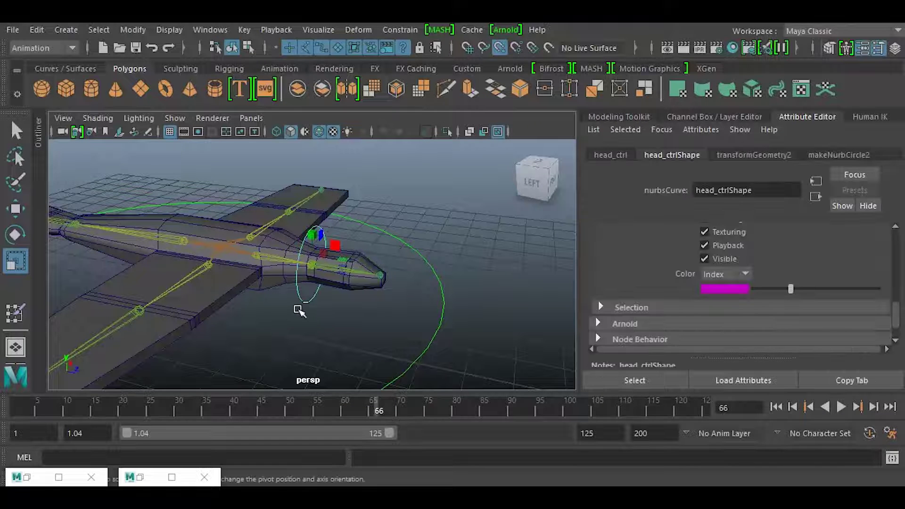
pyautogui.hotkey('ctrl', 'd')
pyautogui.press('w')
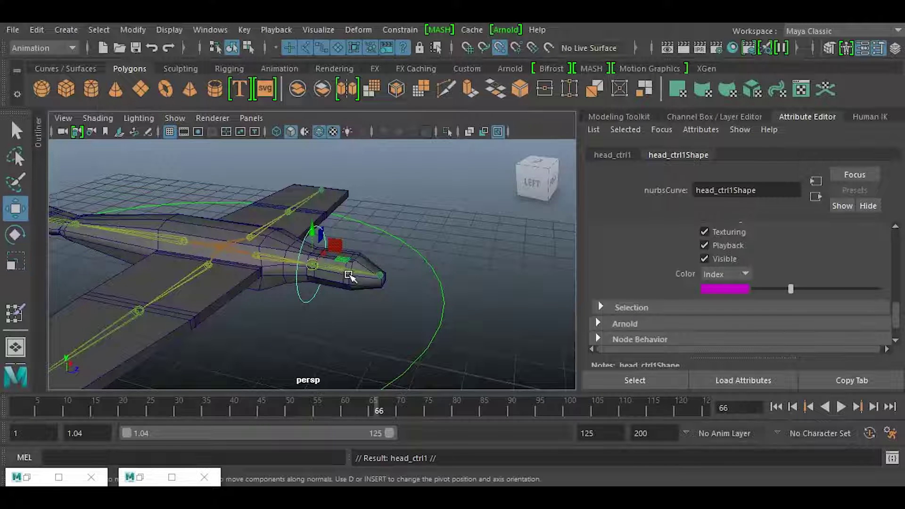
pyautogui.moveTo(345, 268); pyautogui.dragTo(286, 264)
pyautogui.keyDown('alt'); pyautogui.moveTo(165, 256); pyautogui.dragTo(460, 323); pyautogui.keyUp('alt')
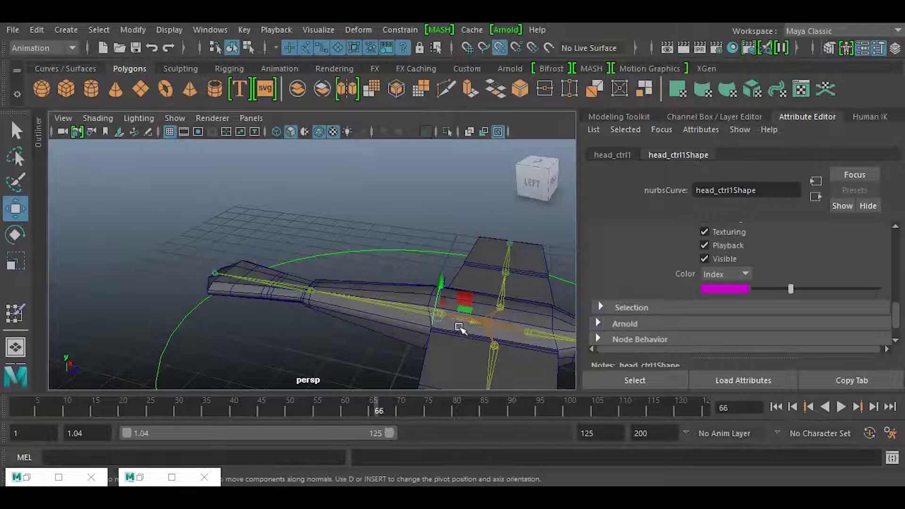
pyautogui.moveTo(477, 323); pyautogui.dragTo(359, 303, button='middle')
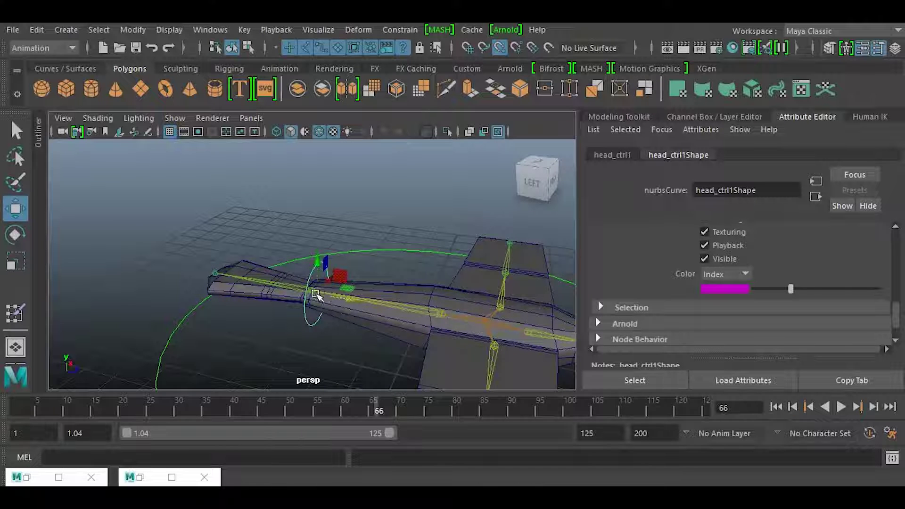
# Step: Turn off point snapping and freeze the transformations of the tail control circle
pyautogui.click(312, 313)
pyautogui.press('f')
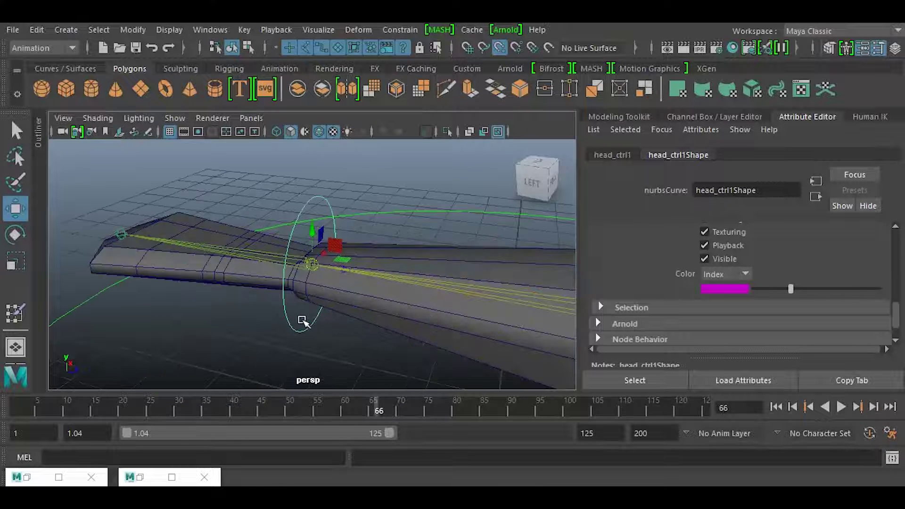
pyautogui.keyDown('alt'); pyautogui.moveTo(266, 311); pyautogui.dragTo(303, 317); pyautogui.keyUp('alt')
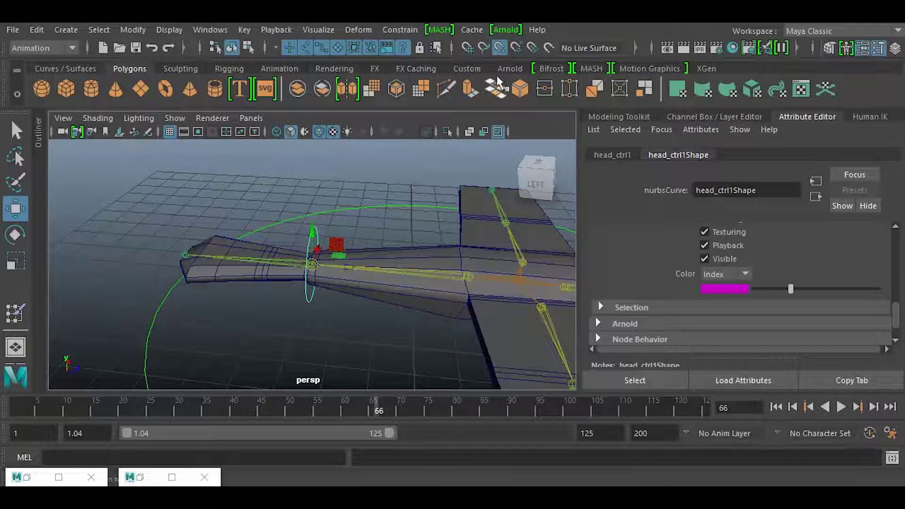
pyautogui.keyDown('alt'); pyautogui.moveTo(383, 289); pyautogui.dragTo(313, 333); pyautogui.keyUp('alt')
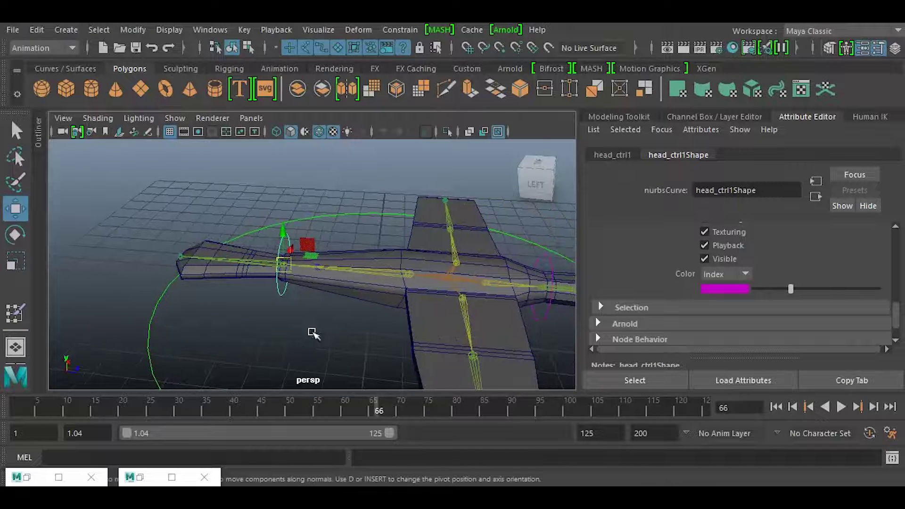
pyautogui.click(133, 30)
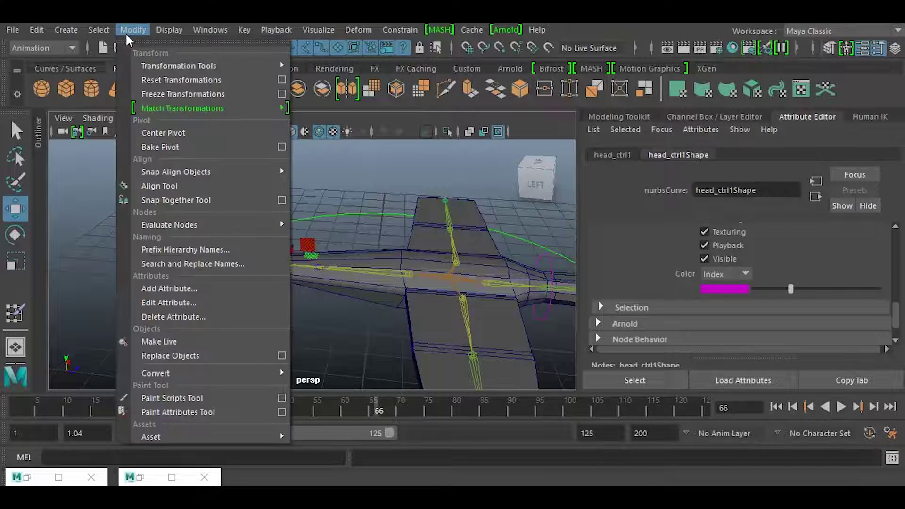
pyautogui.click(161, 90)
# Step: Examine the channel values of head_ctrl and clear the selection
pyautogui.moveTo(332, 309)
pyautogui.keyDown('alt'); pyautogui.mouseDown()
pyautogui.moveTo(266, 303)
pyautogui.moveTo(324, 299)
pyautogui.mouseUp(); pyautogui.keyUp('alt')
pyautogui.click(325, 298)
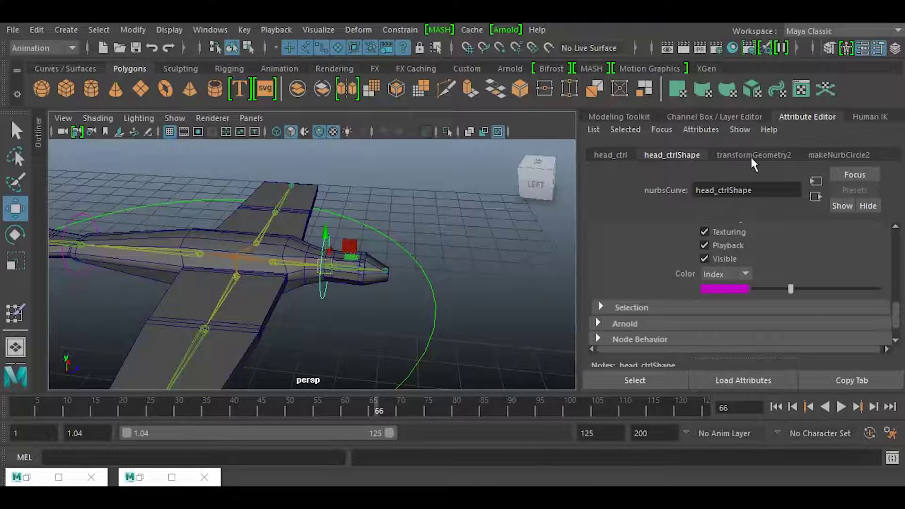
pyautogui.click(720, 115)
pyautogui.click(325, 306)
pyautogui.click(334, 298)
pyautogui.click(339, 324)
pyautogui.keyDown('alt'); pyautogui.moveTo(319, 346); pyautogui.dragTo(313, 328); pyautogui.keyUp('alt')
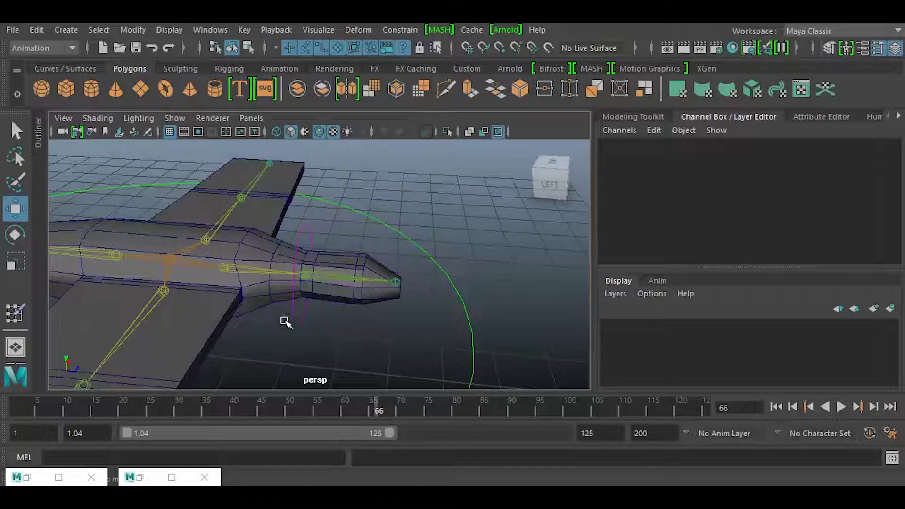
# Step: Orient-constrain the Head_01 joint to head_ctrl with reset options and Maintain offset enabled
pyautogui.click(307, 324)
pyautogui.click(368, 281)
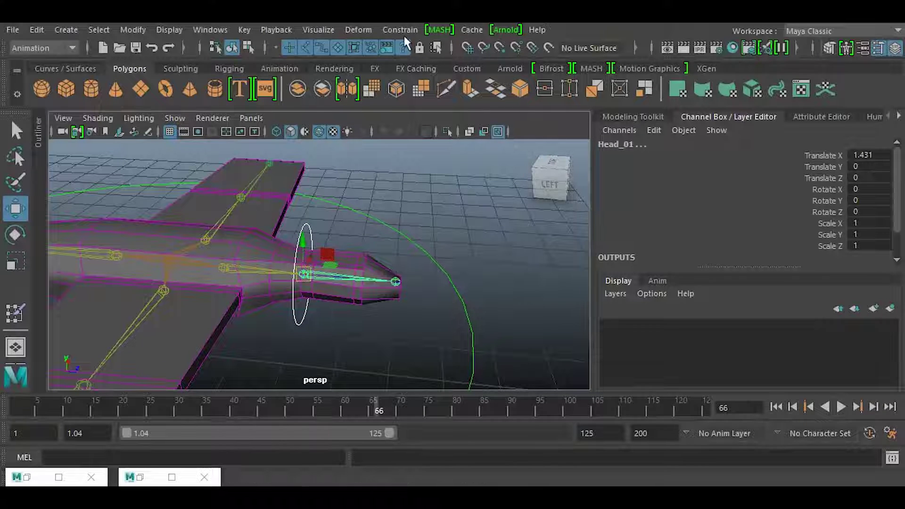
pyautogui.click(400, 29)
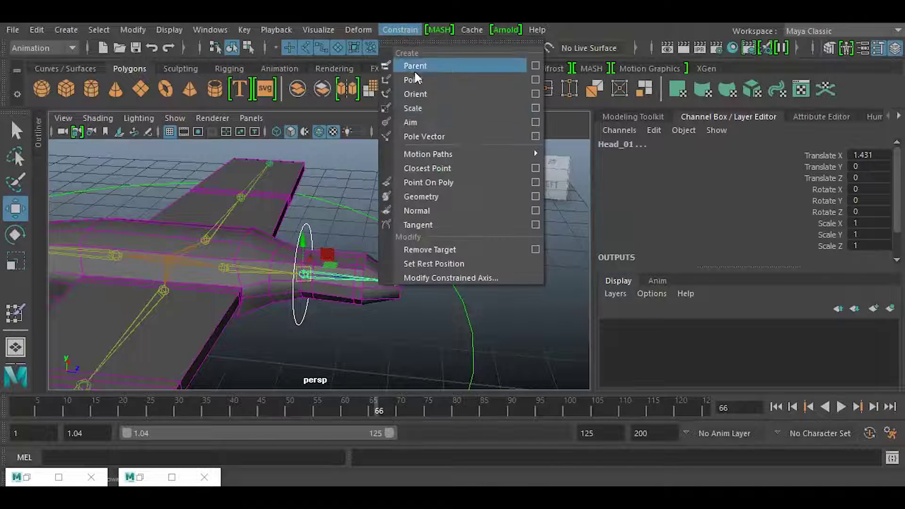
pyautogui.click(538, 94)
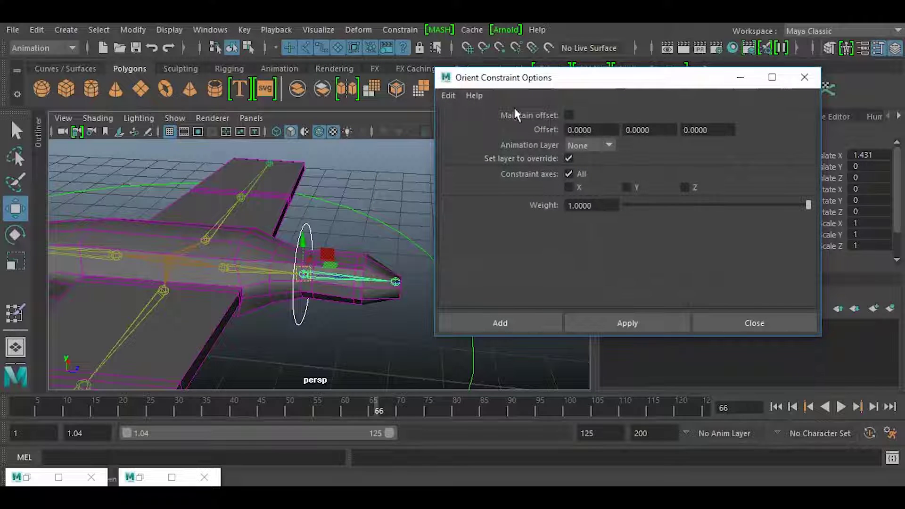
pyautogui.click(448, 95)
pyautogui.click(457, 123)
pyautogui.click(568, 115)
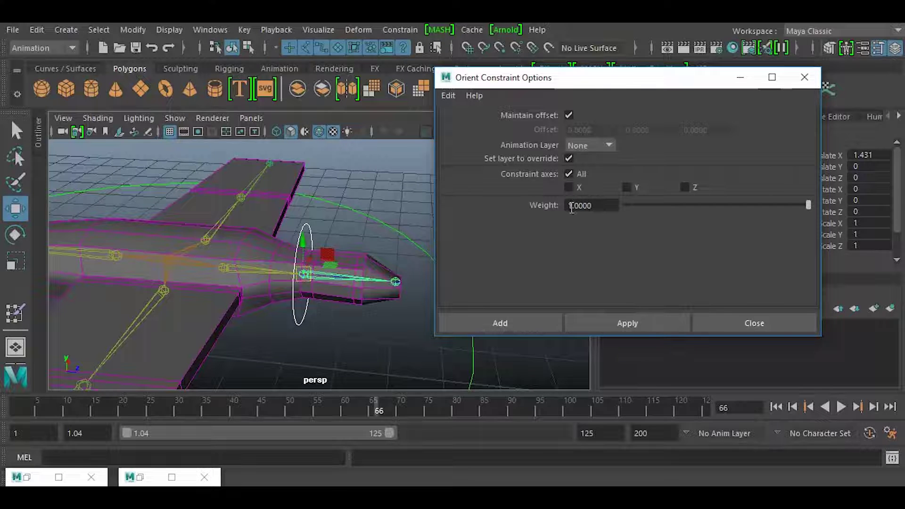
pyautogui.moveTo(623, 90); pyautogui.dragTo(599, 124)
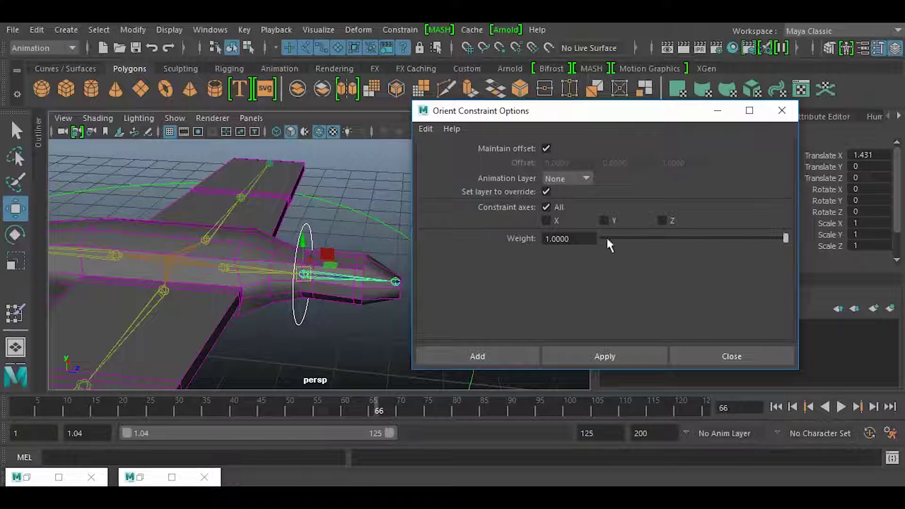
pyautogui.click(612, 349)
pyautogui.click(711, 358)
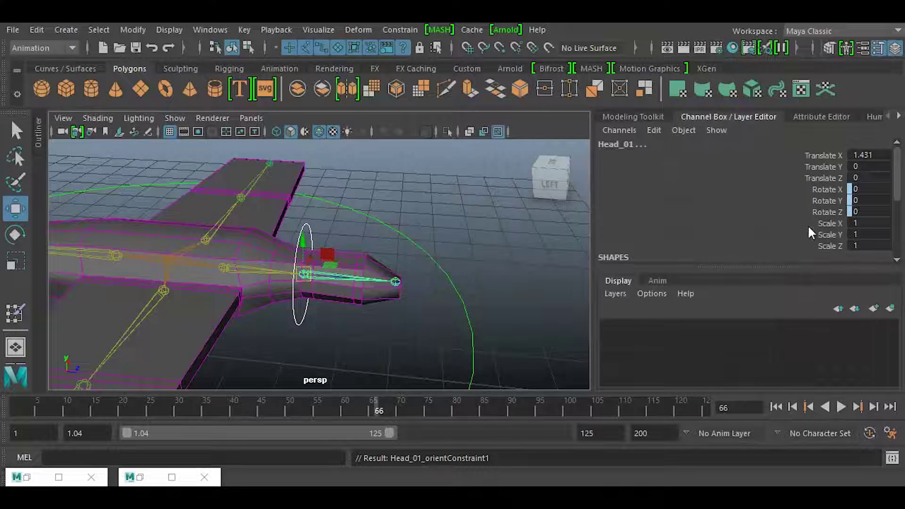
# Step: Test the head control by rotating head_ctrl freely, and undo the rotation
pyautogui.click(359, 363)
pyautogui.click(296, 321)
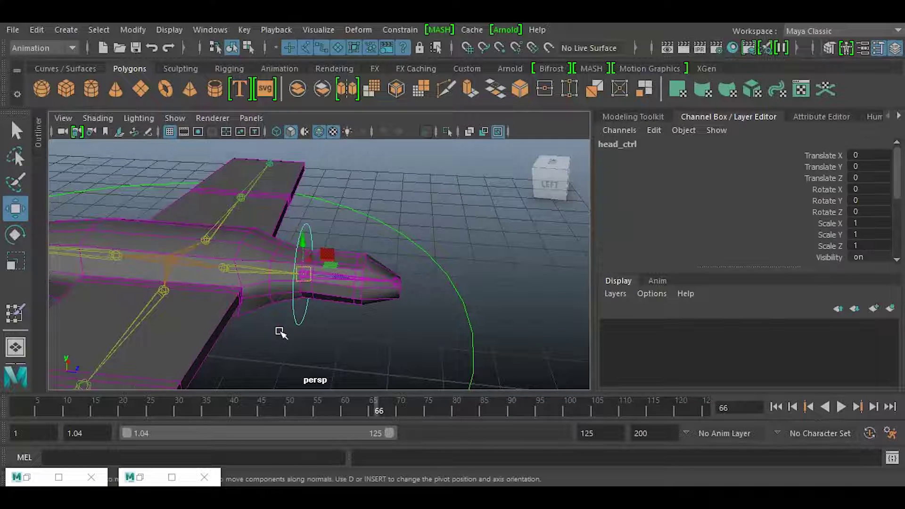
pyautogui.press('e')
pyautogui.moveTo(311, 279); pyautogui.dragTo(295, 306)
pyautogui.hotkey('ctrl', 'z')
pyautogui.hotkey('ctrl', 'z')
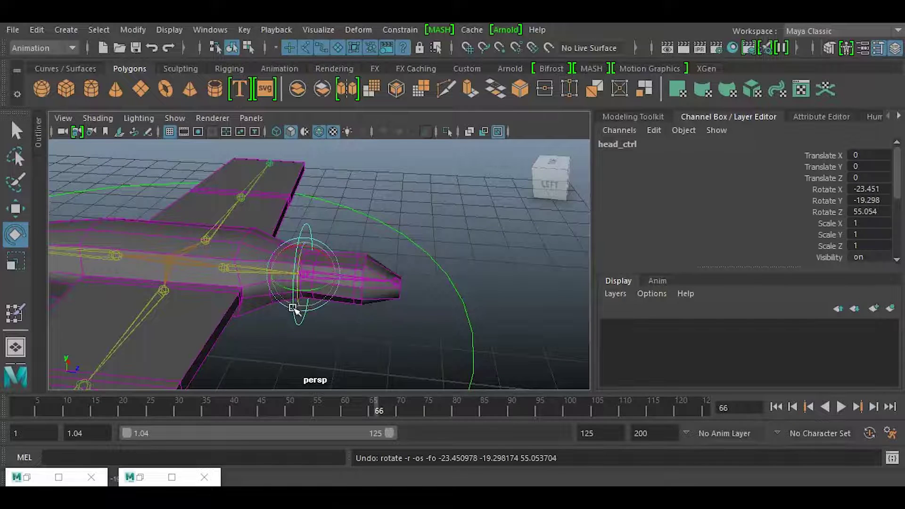
# Step: Orient-constrain the suul_01 tail joint to the tail control circle using the same constraint options
pyautogui.keyDown('alt'); pyautogui.moveTo(224, 338); pyautogui.dragTo(180, 295); pyautogui.keyUp('alt')
pyautogui.press('q')
pyautogui.keyDown('alt'); pyautogui.moveTo(147, 238); pyautogui.dragTo(191, 291, button='middle'); pyautogui.keyUp('alt')
pyautogui.click(190, 277)
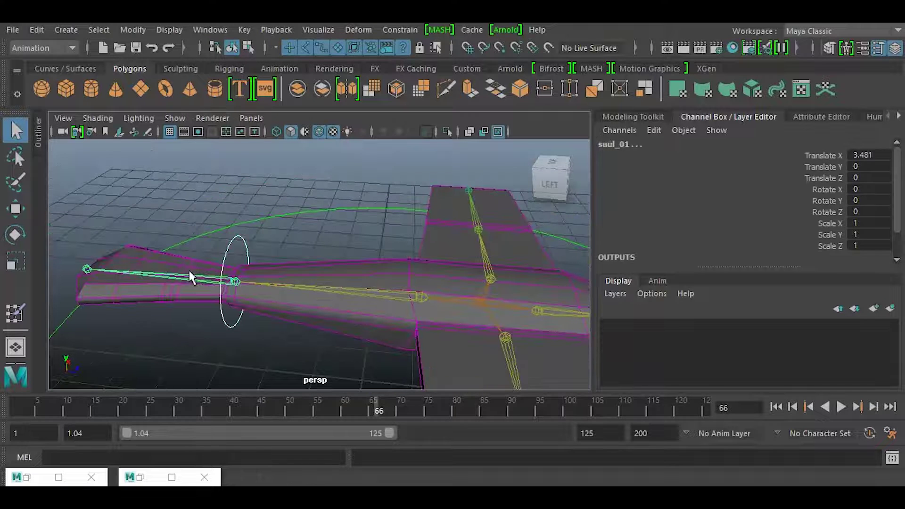
pyautogui.click(392, 30)
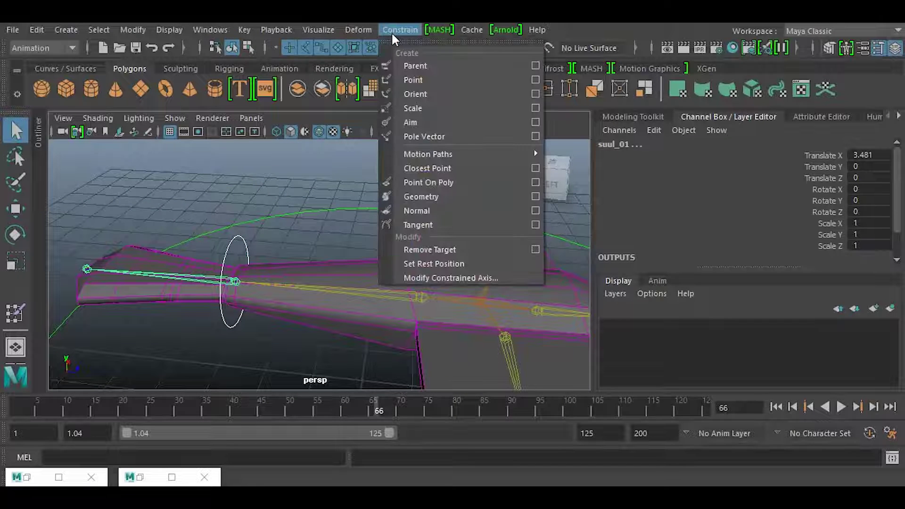
pyautogui.click(454, 94)
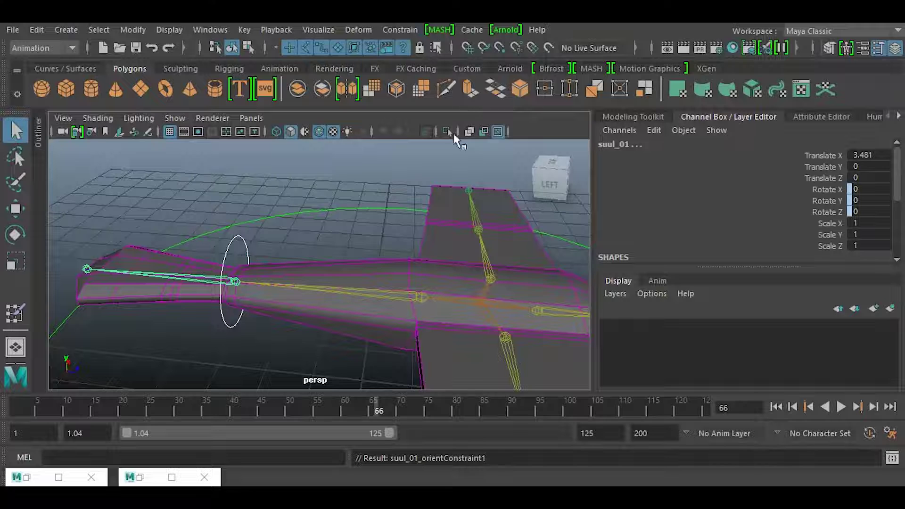
# Step: Test the tail control by rotating head_ctrl1 freely, and undo the rotation
pyautogui.keyDown('alt'); pyautogui.moveTo(418, 206); pyautogui.dragTo(270, 250); pyautogui.keyUp('alt')
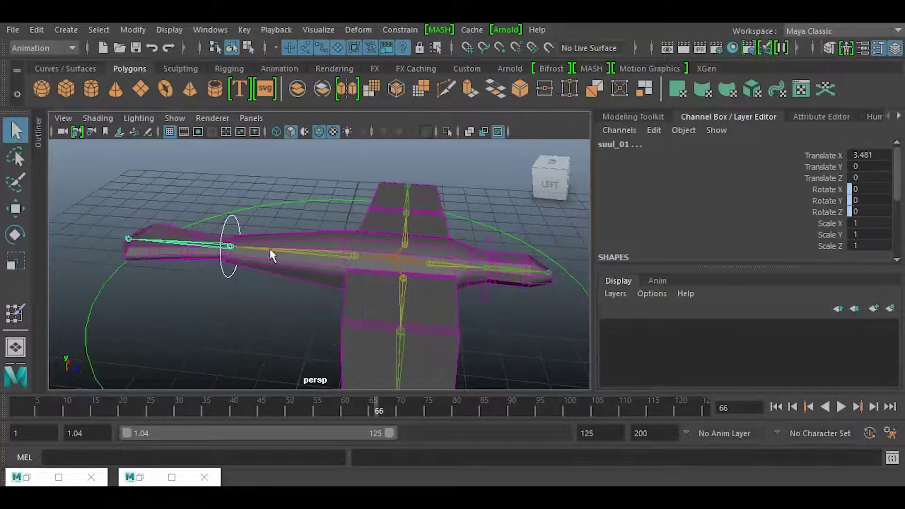
pyautogui.click(225, 283)
pyautogui.click(226, 281)
pyautogui.press('e')
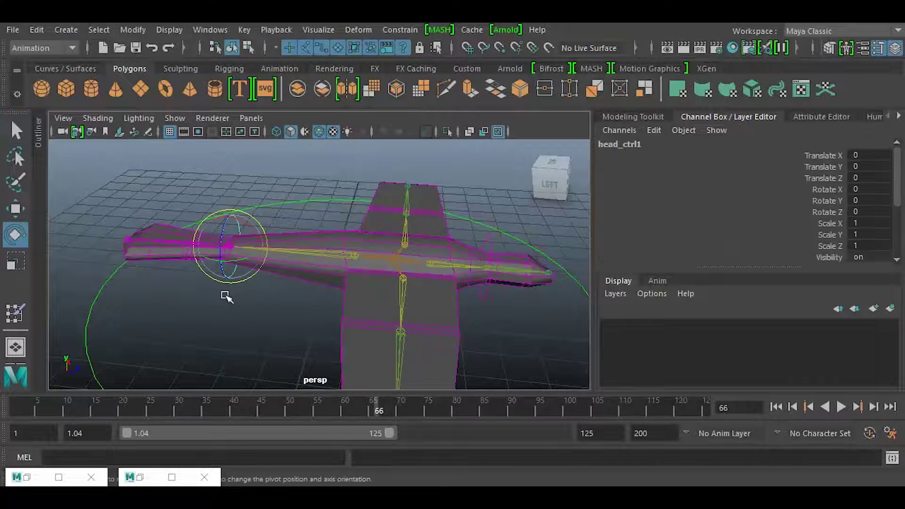
pyautogui.moveTo(234, 251)
pyautogui.mouseDown()
pyautogui.moveTo(238, 262)
pyautogui.moveTo(236, 228)
pyautogui.moveTo(234, 259)
pyautogui.moveTo(239, 229)
pyautogui.moveTo(248, 228)
pyautogui.moveTo(249, 244)
pyautogui.mouseUp()
pyautogui.hotkey('ctrl', 'z')
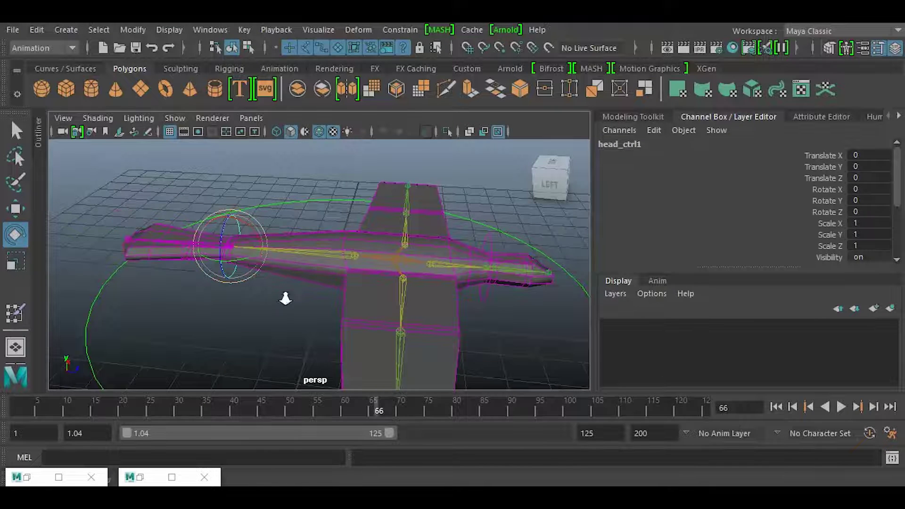
# Step: Parent the tail and head control circles under the large main_ctrl circle
pyautogui.keyDown('alt'); pyautogui.moveTo(284, 297); pyautogui.dragTo(287, 315, button='right'); pyautogui.keyUp('alt')
pyautogui.keyDown('alt'); pyautogui.moveTo(287, 315); pyautogui.dragTo(246, 292); pyautogui.keyUp('alt')
pyautogui.click(212, 309)
pyautogui.keyDown('alt'); pyautogui.moveTo(246, 292); pyautogui.dragTo(241, 283, button='middle'); pyautogui.keyUp('alt')
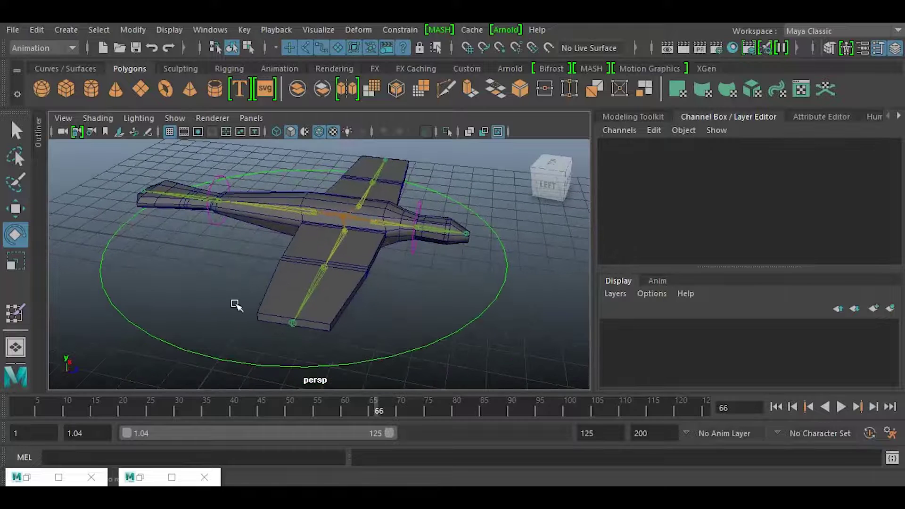
pyautogui.click(213, 224)
pyautogui.click(416, 253)
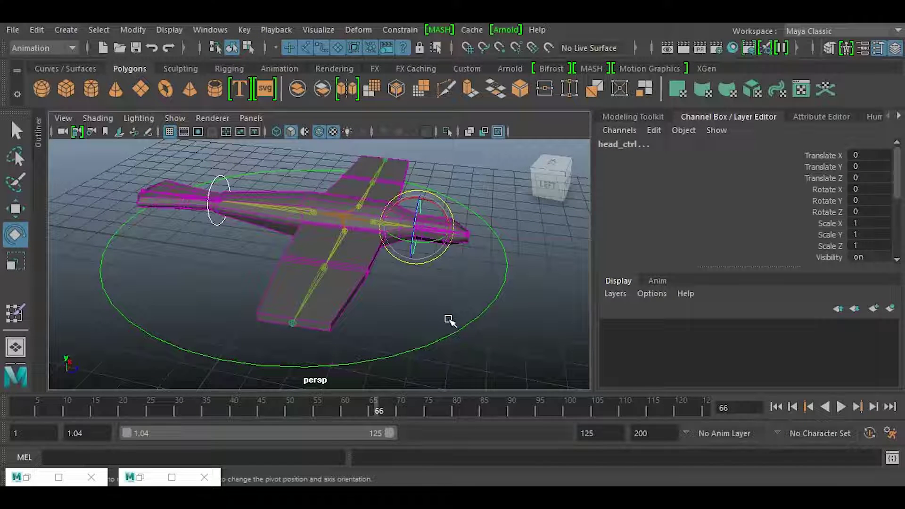
pyautogui.click(479, 333)
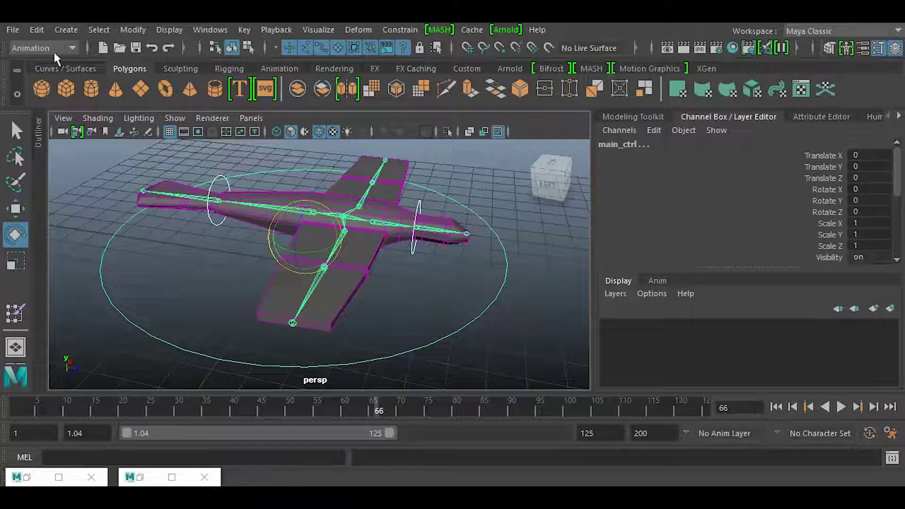
pyautogui.click(36, 30)
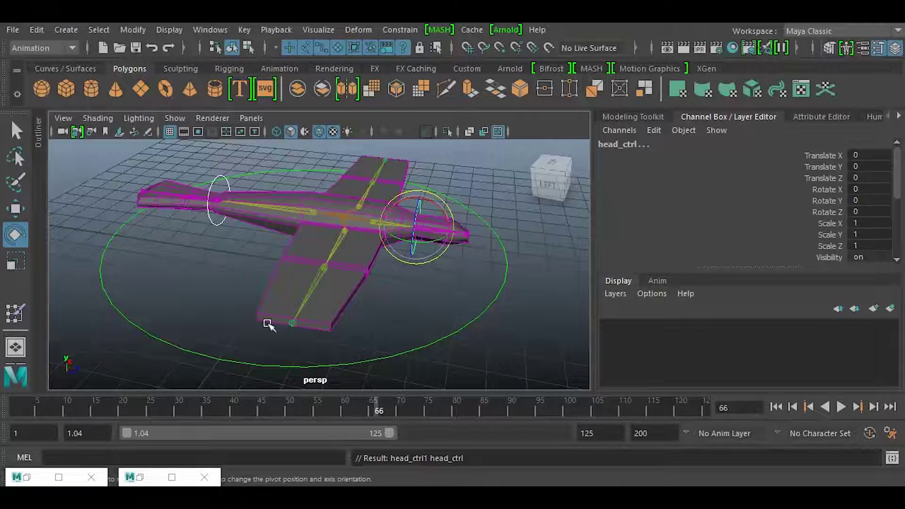
# Step: Test the hierarchy by moving main_ctrl, undo the move and clear the selection
pyautogui.click(415, 317)
pyautogui.click(442, 340)
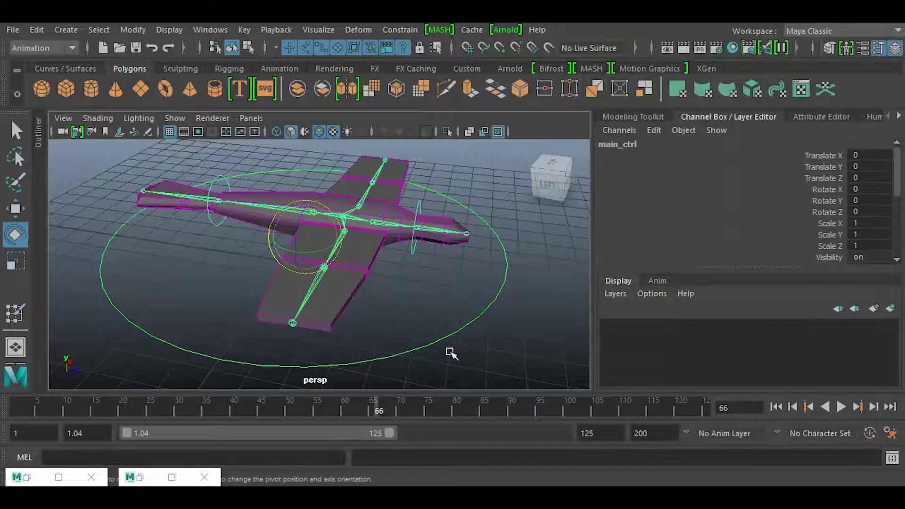
pyautogui.press('w')
pyautogui.keyDown('alt'); pyautogui.moveTo(377, 348); pyautogui.dragTo(345, 348, button='right'); pyautogui.keyUp('alt')
pyautogui.keyDown('alt'); pyautogui.moveTo(345, 347); pyautogui.dragTo(339, 304); pyautogui.keyUp('alt')
pyautogui.moveTo(316, 253); pyautogui.dragTo(330, 276)
pyautogui.hotkey('ctrl', 'z')
pyautogui.keyDown('alt'); pyautogui.moveTo(317, 315); pyautogui.dragTo(226, 344); pyautogui.keyUp('alt')
pyautogui.keyDown('alt'); pyautogui.moveTo(226, 343); pyautogui.dragTo(366, 328, button='right'); pyautogui.keyUp('alt')
pyautogui.click(460, 325)
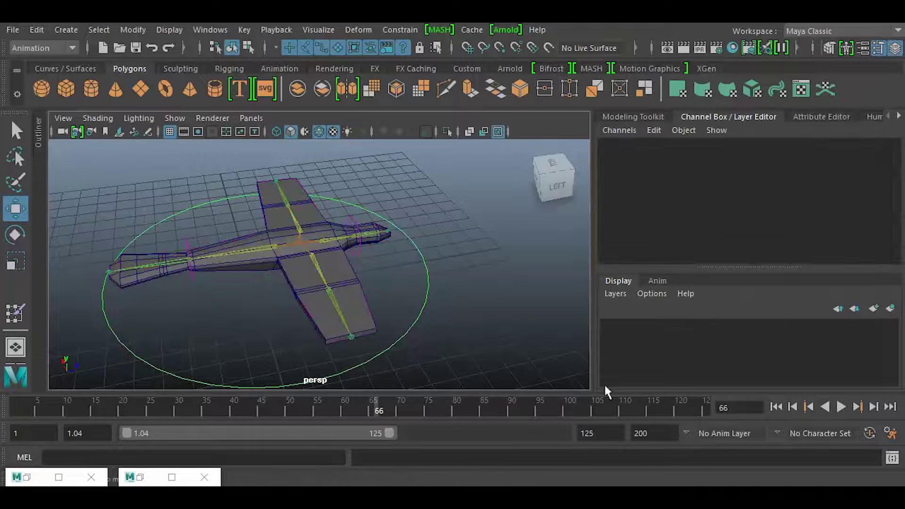
# Step: Check the working time unit and the time slider's playback speed in the preferences, and save them
pyautogui.click(888, 432)
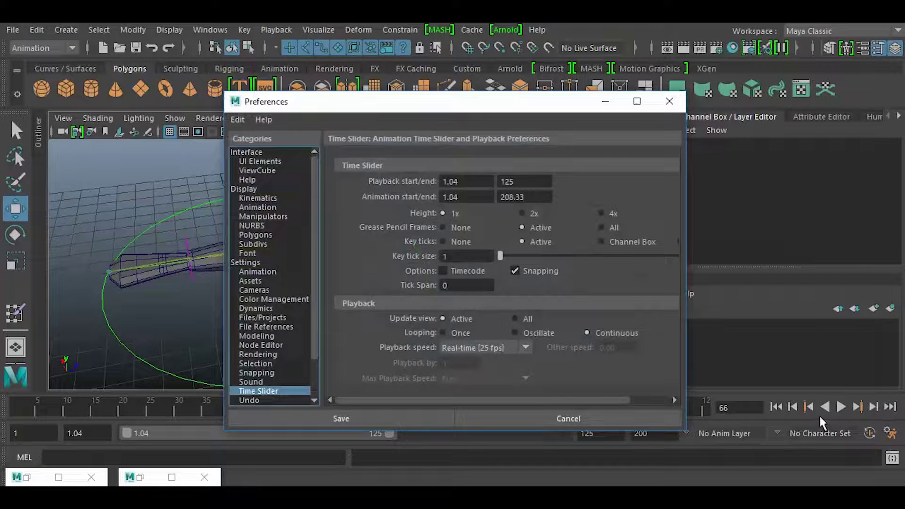
pyautogui.click(245, 261)
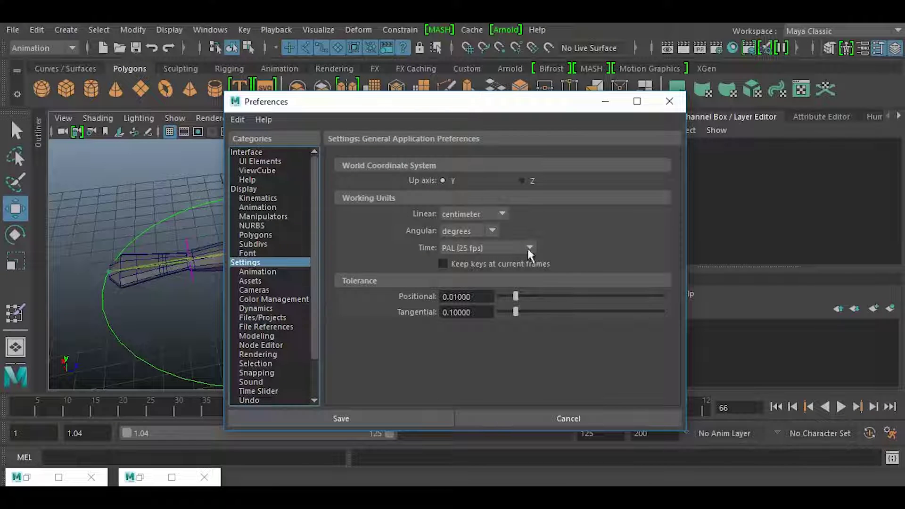
pyautogui.click(258, 391)
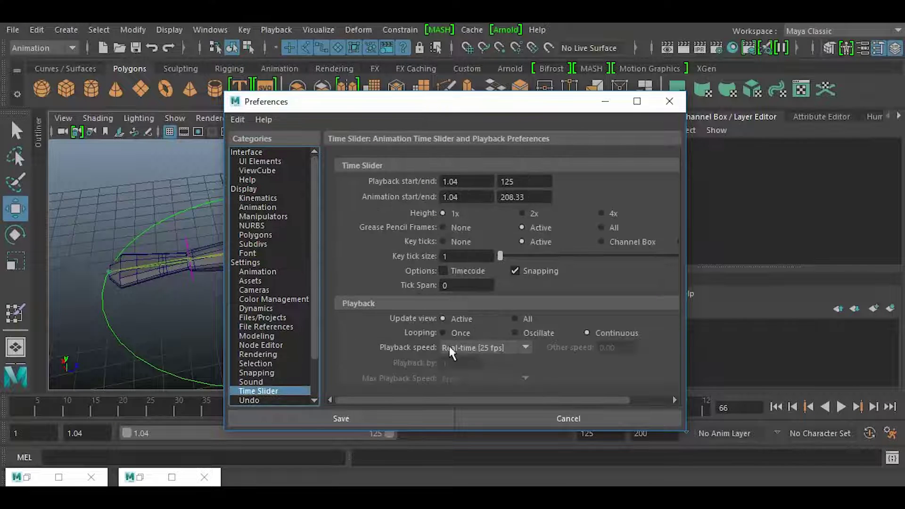
pyautogui.click(358, 419)
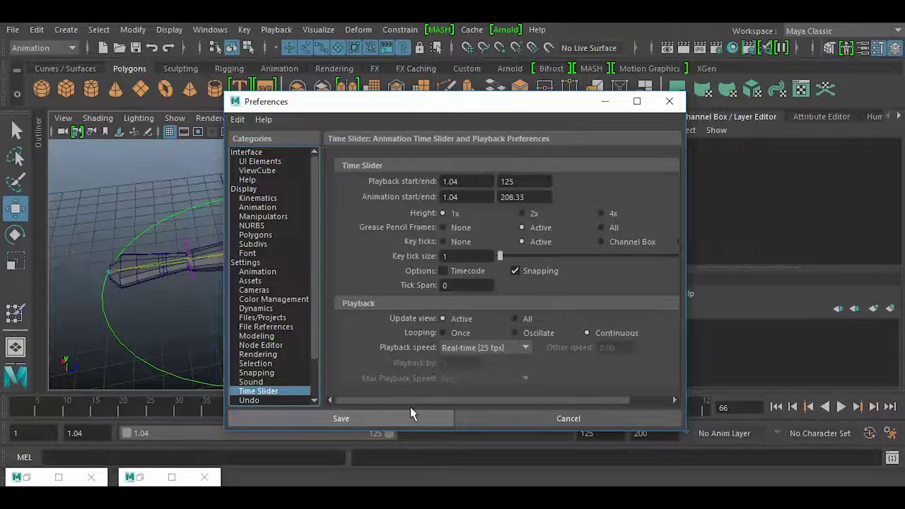
# Step: Set a keyframe on all channels of main_ctrl at the start of the timeline, frame 1.04
pyautogui.keyDown('alt'); pyautogui.moveTo(419, 321); pyautogui.dragTo(335, 343); pyautogui.keyUp('alt')
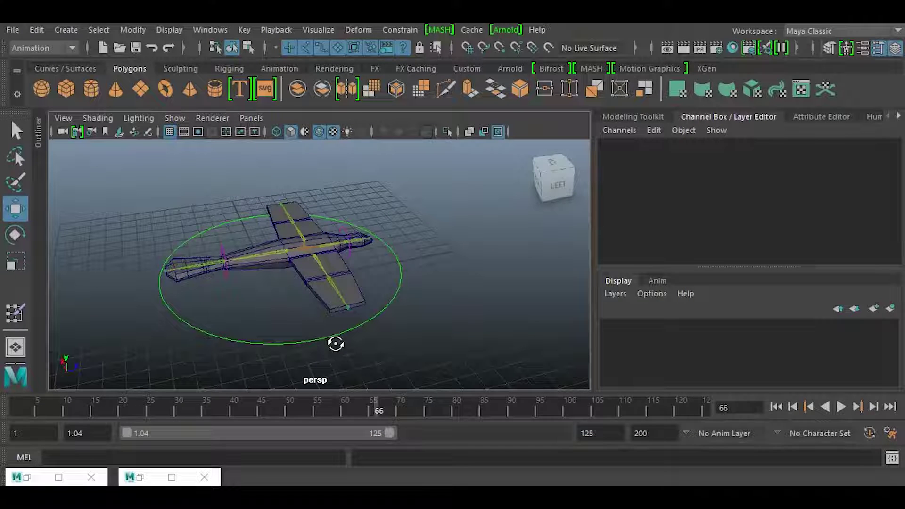
pyautogui.moveTo(56, 412); pyautogui.dragTo(20, 410)
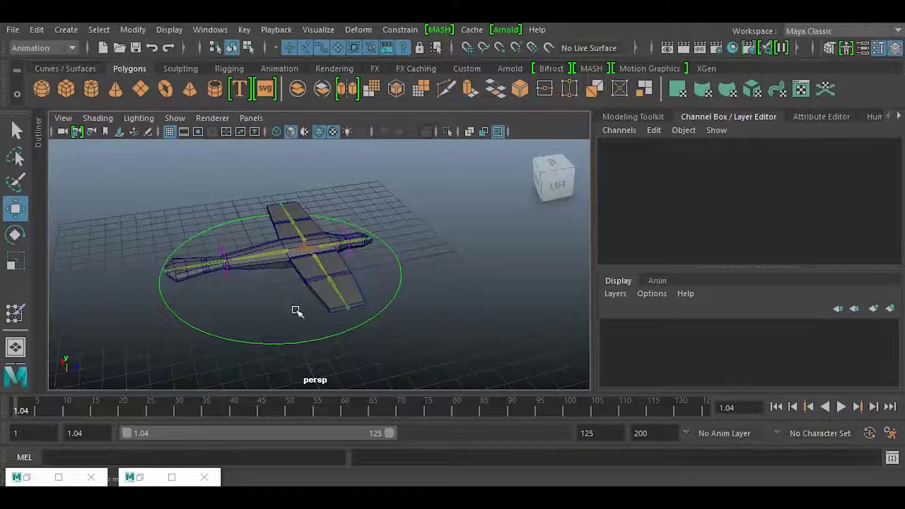
pyautogui.click(288, 343)
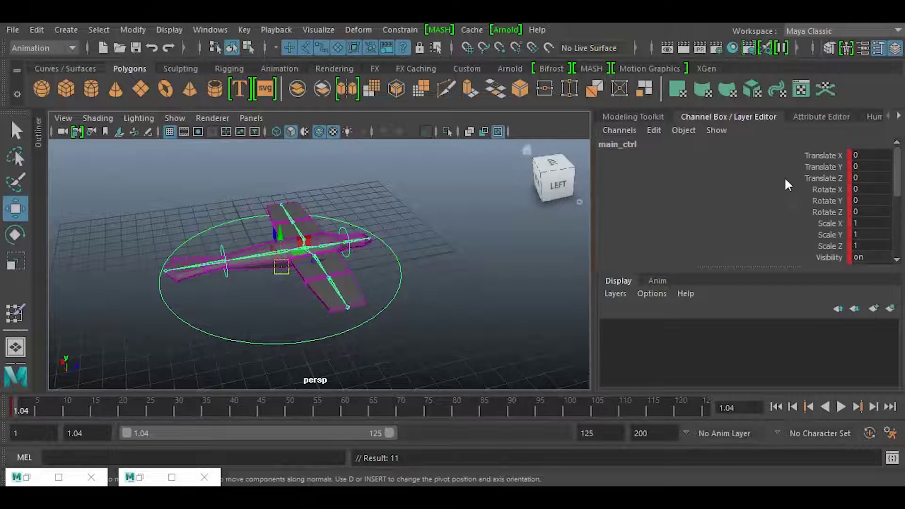
pyautogui.keyDown('alt'); pyautogui.moveTo(515, 257); pyautogui.dragTo(421, 299); pyautogui.keyUp('alt')
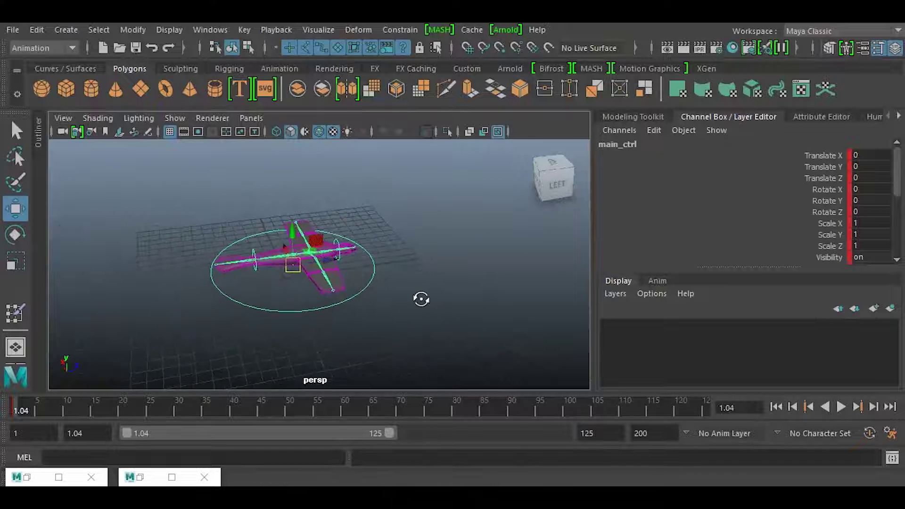
# Step: At frame 50, move main_ctrl to about Translate Y 8.4 and Z 4.2, tilt it to about Rotate X 8.1, and key it
pyautogui.hotkey('alt', 'v')
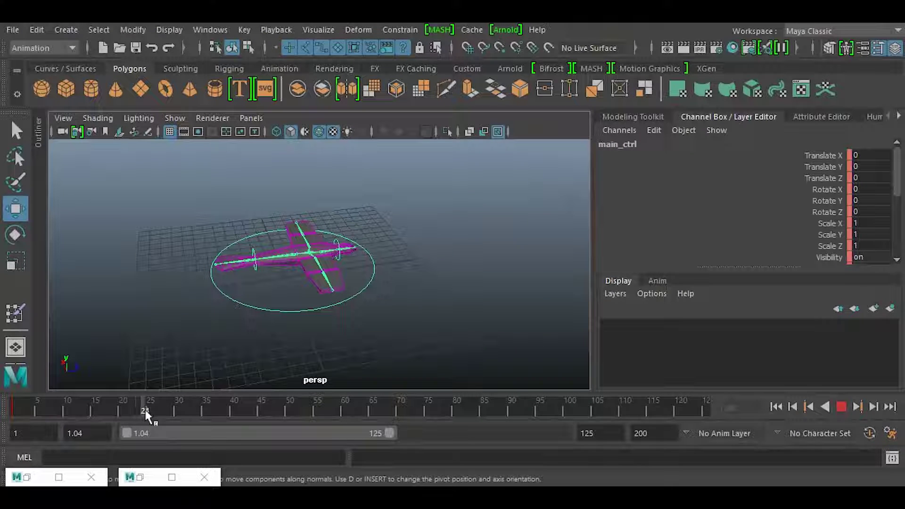
pyautogui.moveTo(146, 408); pyautogui.dragTo(289, 412)
pyautogui.hotkey('alt', 'v')
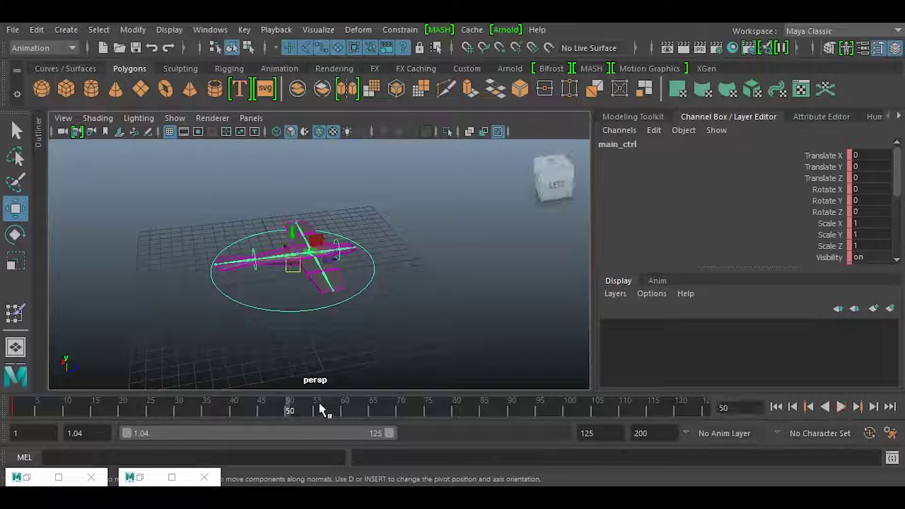
pyautogui.moveTo(292, 234); pyautogui.dragTo(298, 171)
pyautogui.keyDown('alt'); pyautogui.moveTo(338, 276); pyautogui.dragTo(258, 375, button='middle'); pyautogui.keyUp('alt')
pyautogui.click(267, 296)
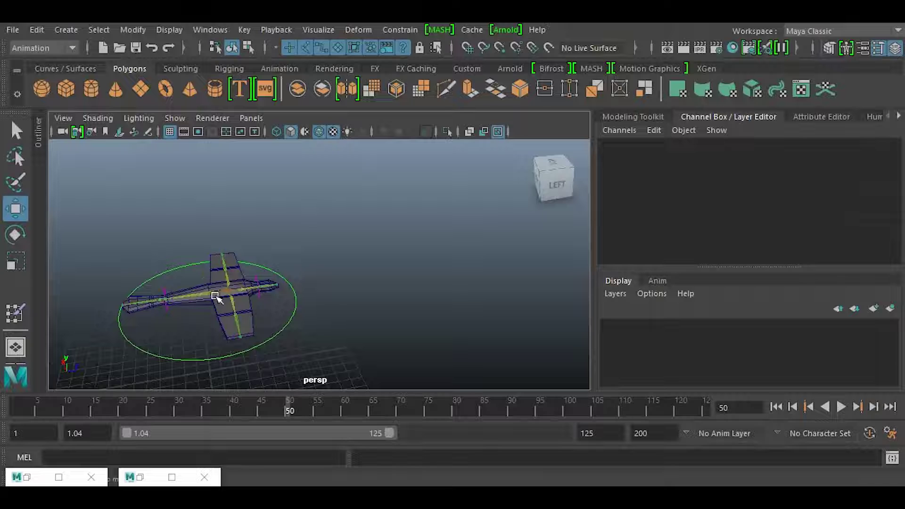
pyautogui.moveTo(194, 353); pyautogui.dragTo(197, 374)
pyautogui.moveTo(212, 279); pyautogui.dragTo(274, 240)
pyautogui.press('e')
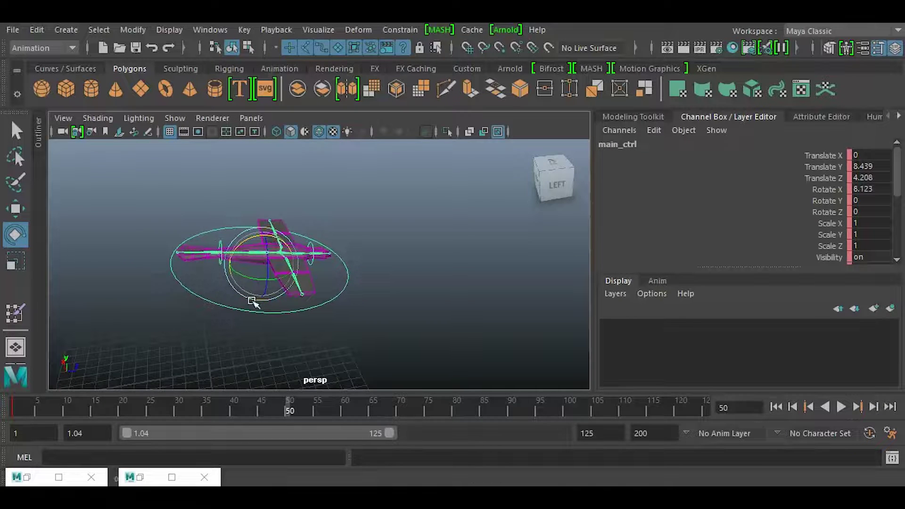
pyautogui.press('s')
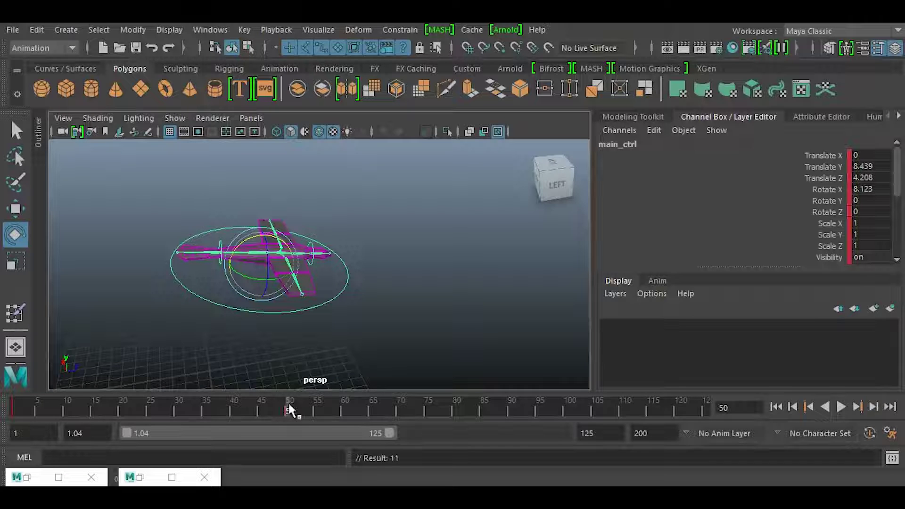
# Step: Return to the start of the timeline and play back the keyed take-off motion
pyautogui.moveTo(148, 409); pyautogui.dragTo(3, 426)
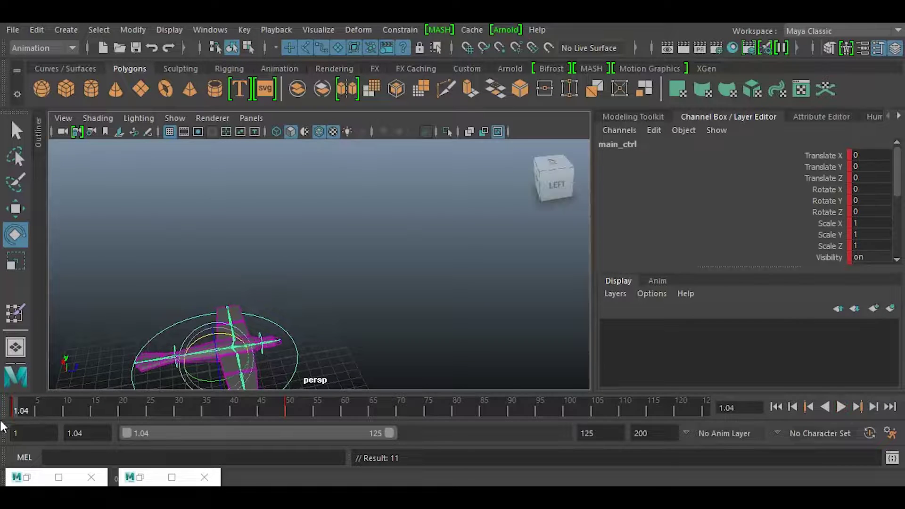
pyautogui.click(840, 407)
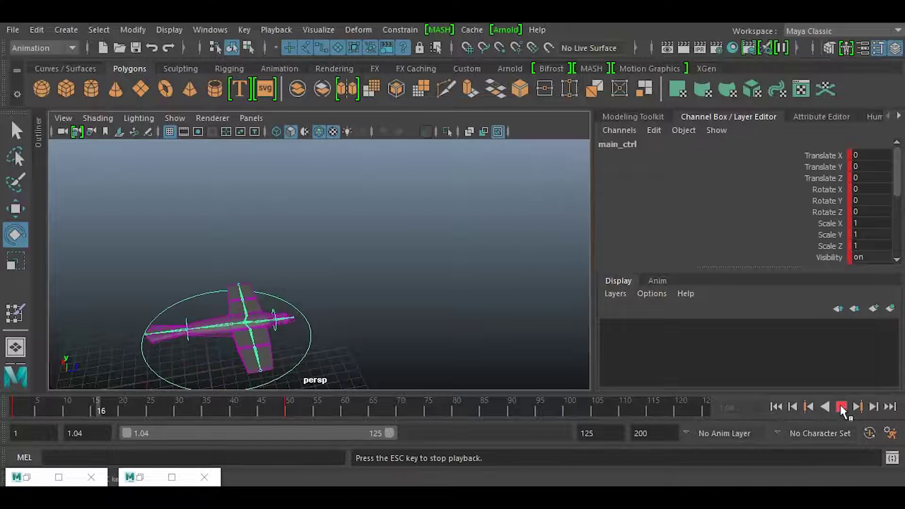
# Step: Stop the playback, check the airplane's pose at frame 50, and return to the start of the timeline
pyautogui.click(841, 407)
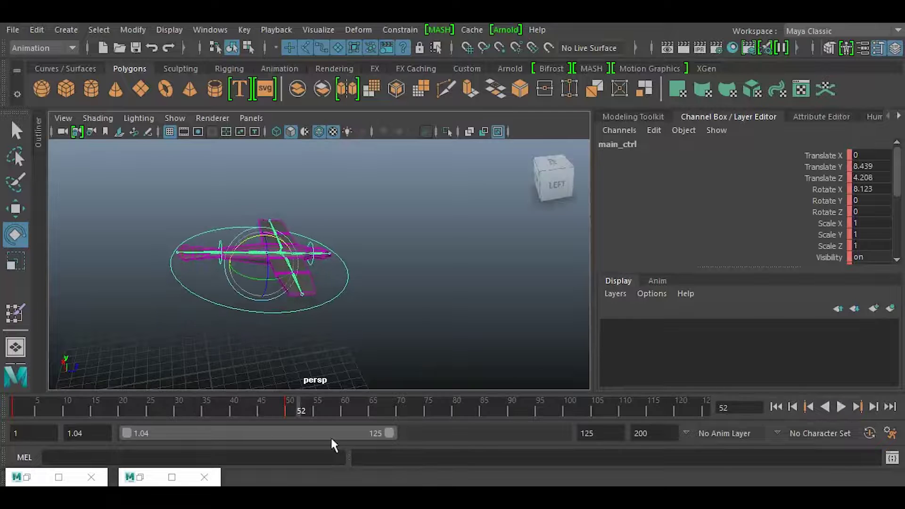
pyautogui.click(286, 409)
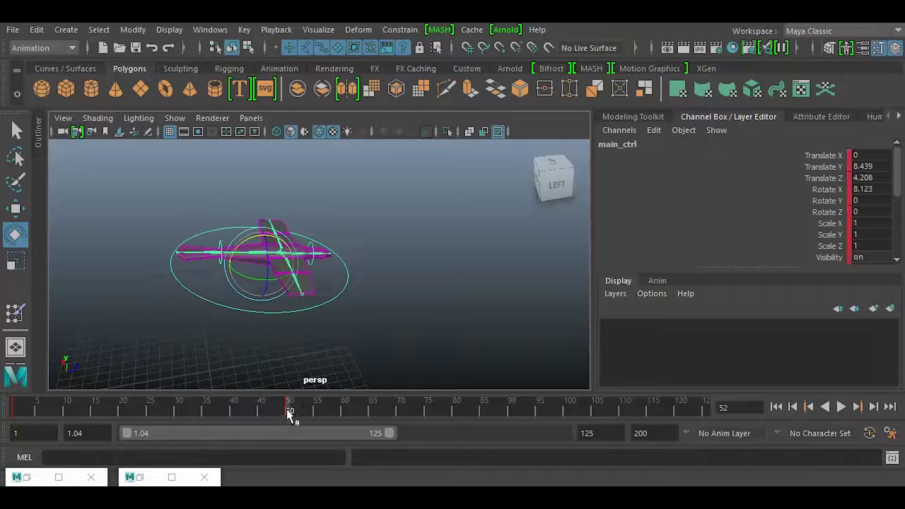
pyautogui.click(16, 414)
pyautogui.keyDown('alt'); pyautogui.moveTo(270, 340); pyautogui.dragTo(244, 332); pyautogui.keyUp('alt')
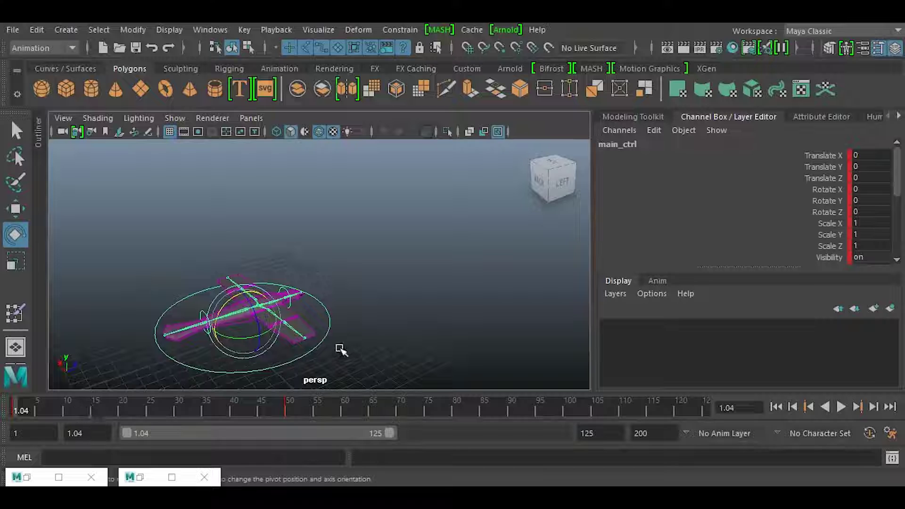
# Step: Break the connections on main_ctrl's Wing channel to remove its keyed animation
pyautogui.scroll(-3, 754, 217)
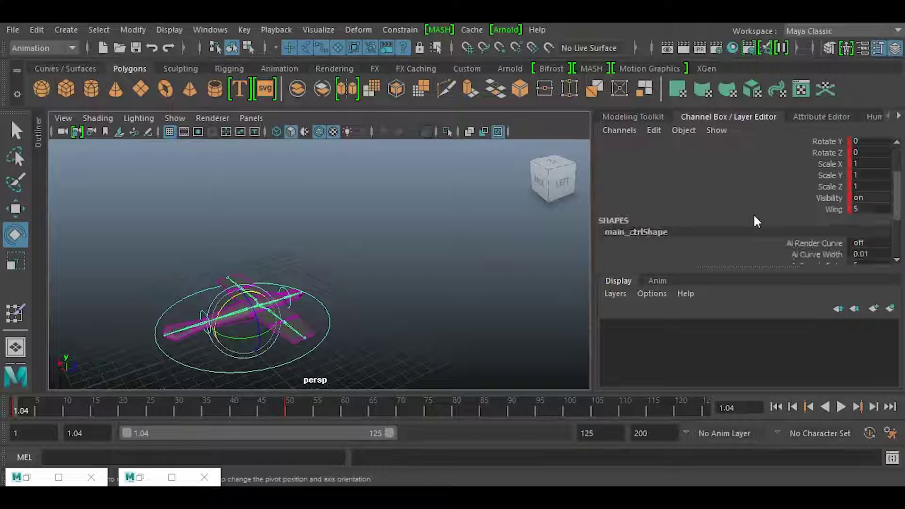
pyautogui.click(826, 211)
pyautogui.rightClick(826, 210)
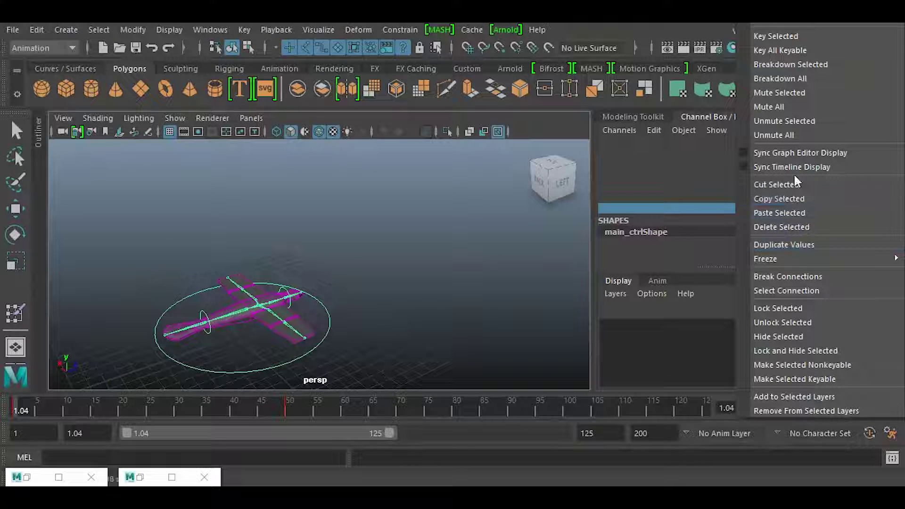
pyautogui.click(802, 277)
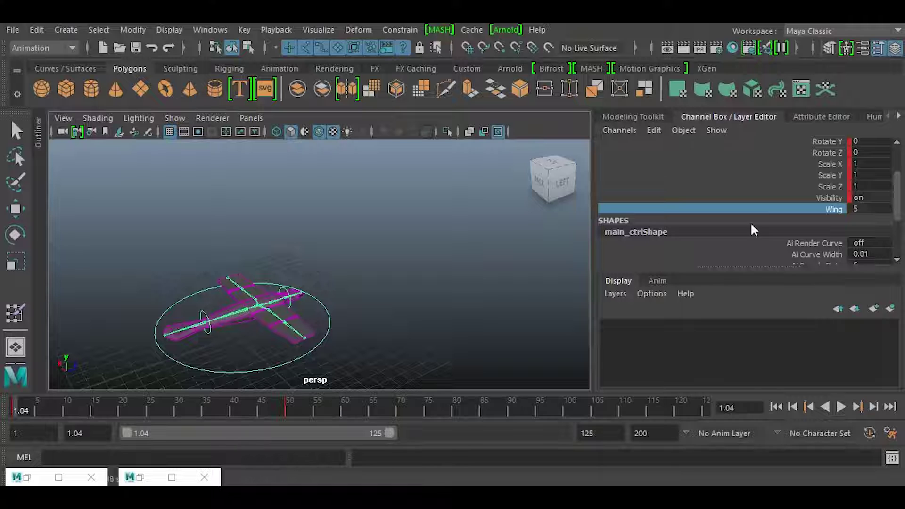
# Step: Key main_ctrl's Wing at 5 on frame 1.04 and try raising Wing to 6.2 at frame 10
pyautogui.click(465, 272)
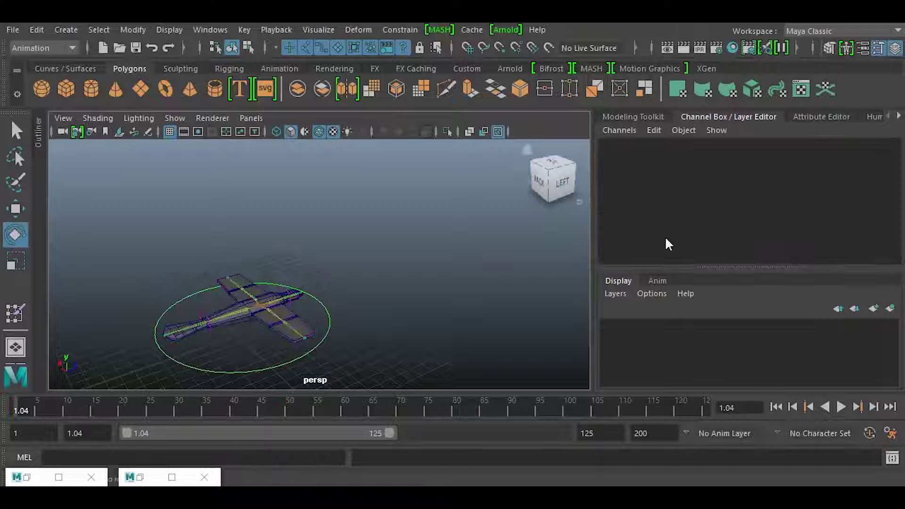
pyautogui.click(293, 361)
pyautogui.scroll(-2, 813, 241)
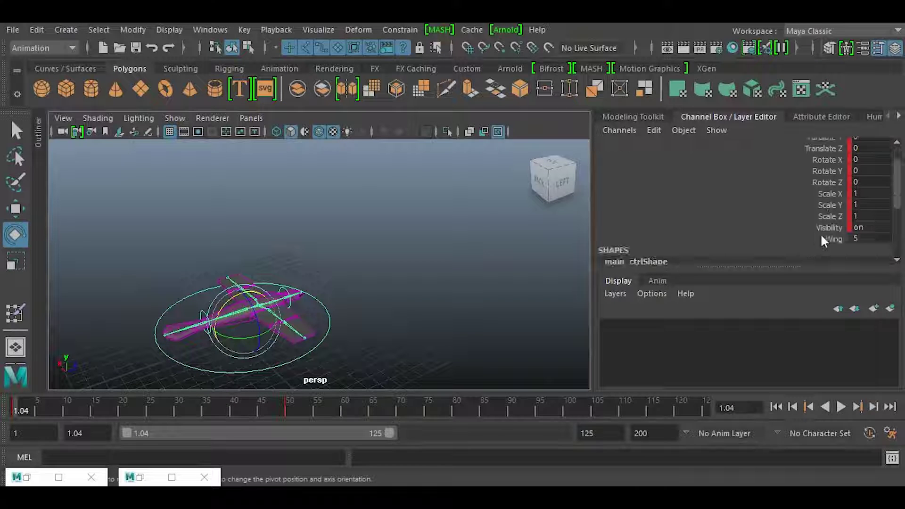
pyautogui.click(827, 238)
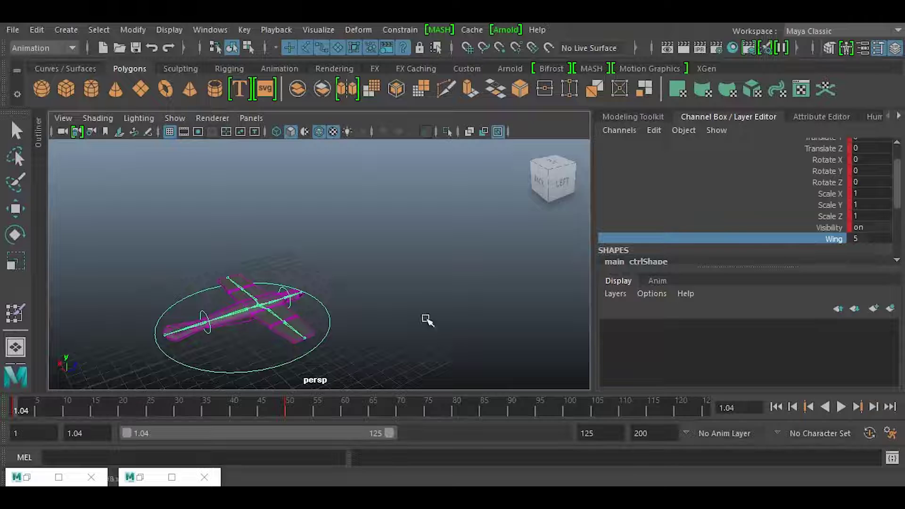
pyautogui.rightClick(754, 240)
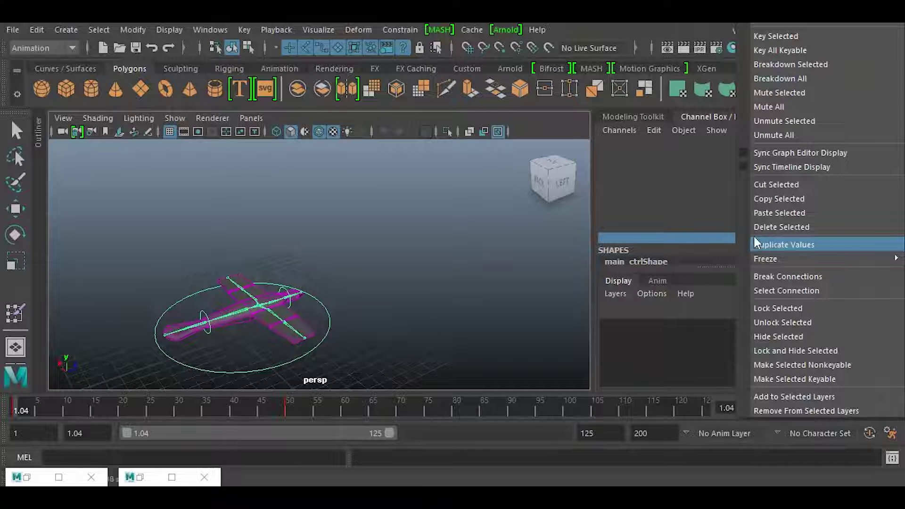
pyautogui.click(777, 36)
pyautogui.moveTo(22, 411); pyautogui.dragTo(64, 412)
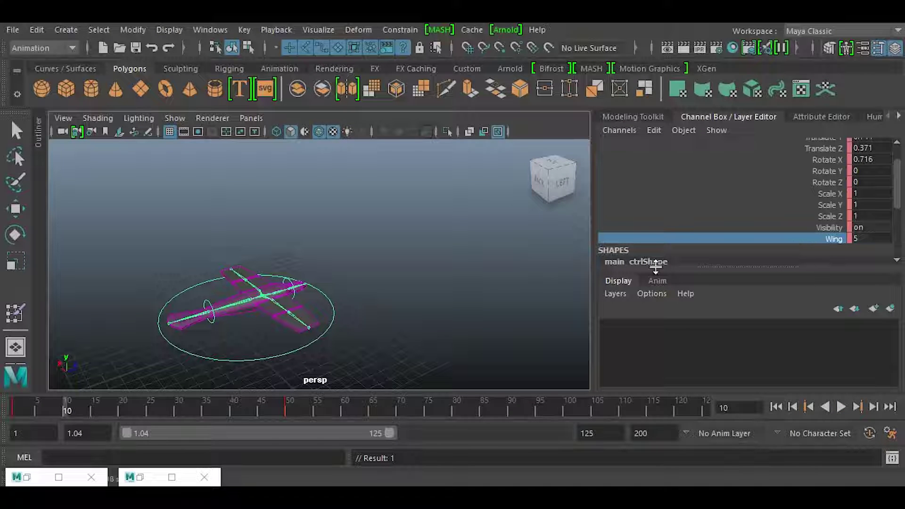
pyautogui.moveTo(505, 253)
pyautogui.mouseDown(button='middle')
pyautogui.moveTo(490, 252)
pyautogui.moveTo(512, 253)
pyautogui.mouseUp(button='middle')
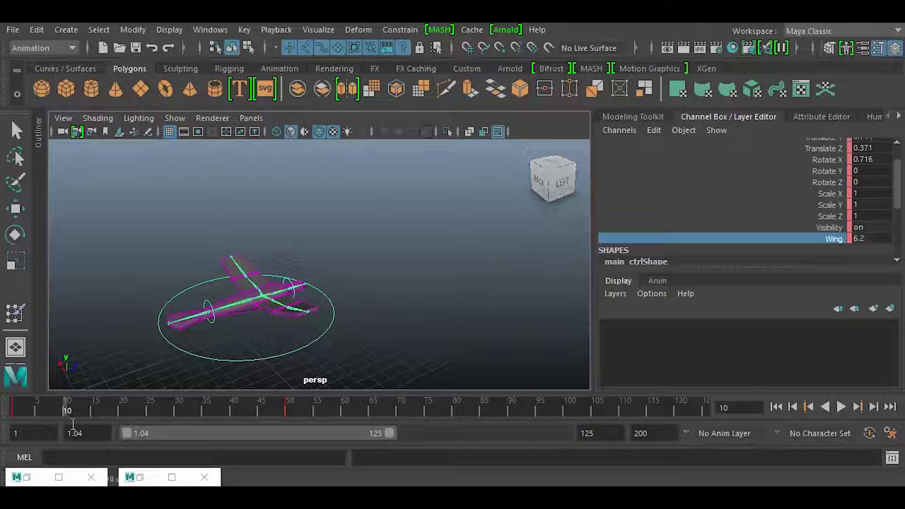
# Step: At frame 1.04, set main_ctrl's Wing to 10 and key only that channel
pyautogui.click(14, 411)
pyautogui.moveTo(497, 252); pyautogui.dragTo(615, 249, button='middle')
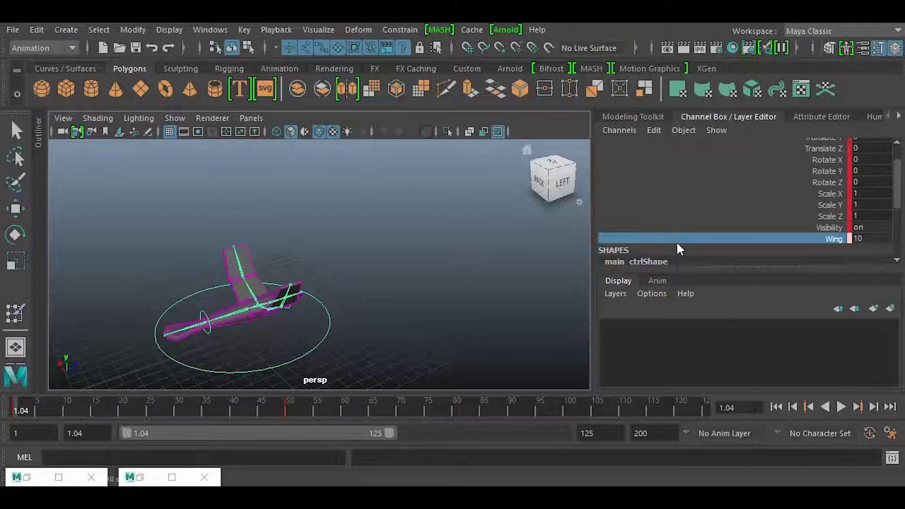
pyautogui.rightClick(677, 244)
pyautogui.click(707, 34)
# Step: At frame 10, set main_ctrl's Wing to 1 and key that channel for the wings' down stroke
pyautogui.moveTo(18, 407); pyautogui.dragTo(65, 408)
pyautogui.click(867, 237)
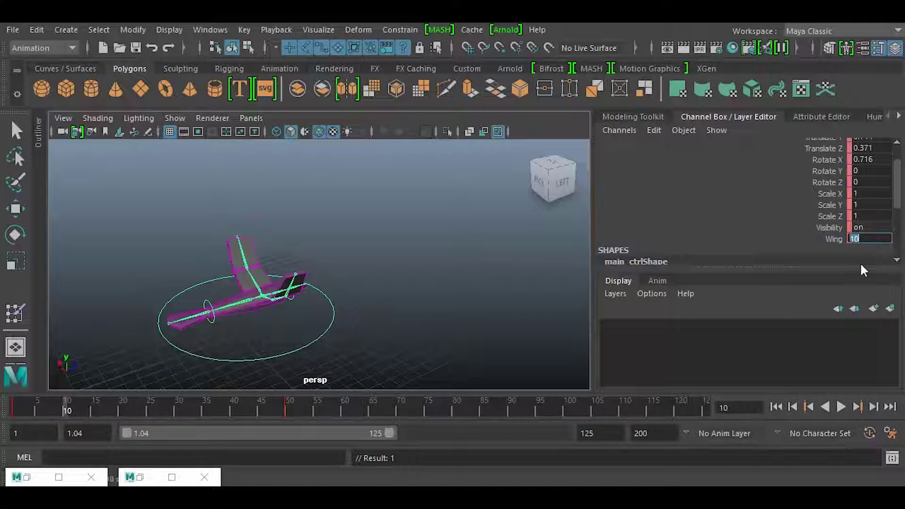
pyautogui.write('1')
pyautogui.press('Return')
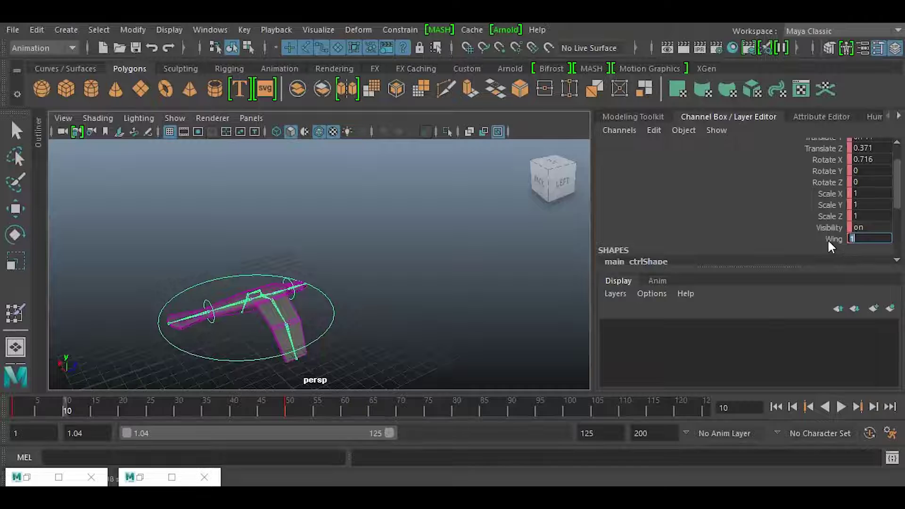
pyautogui.rightClick(827, 239)
pyautogui.click(790, 36)
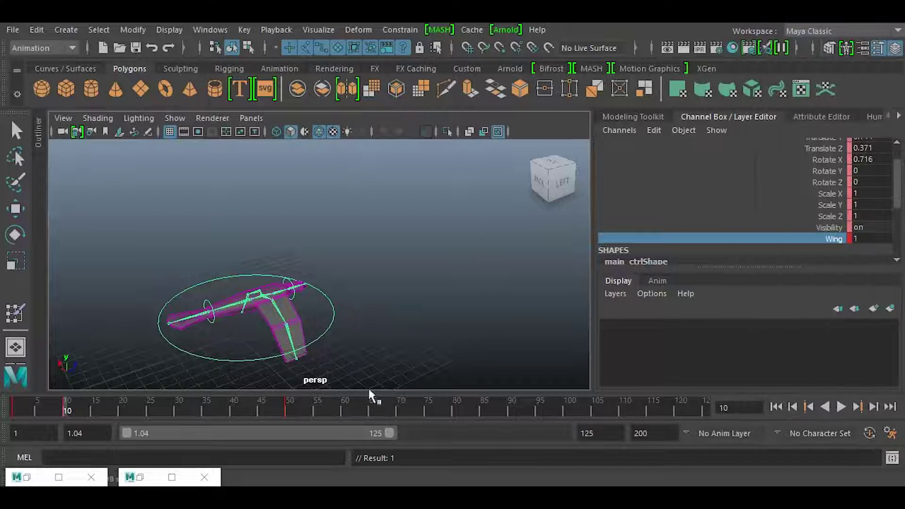
# Step: At frame 20, set main_ctrl's Wing to 10 and key that channel for the wings' up stroke
pyautogui.moveTo(52, 406); pyautogui.dragTo(122, 410)
pyautogui.click(867, 237)
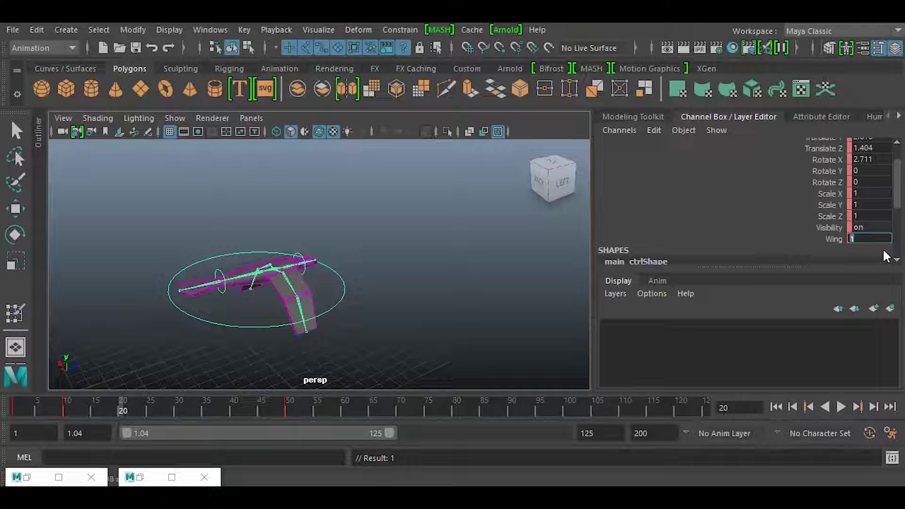
pyautogui.write('10')
pyautogui.press('Return')
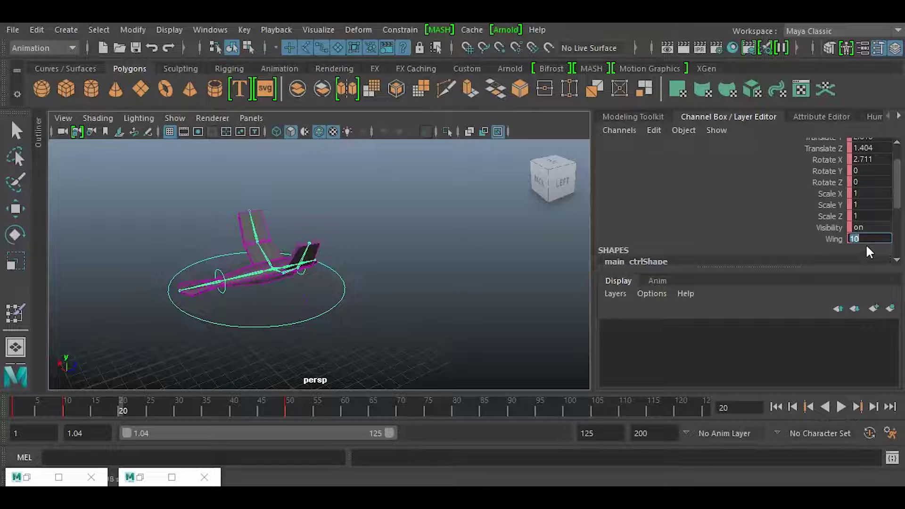
pyautogui.rightClick(834, 239)
pyautogui.click(797, 40)
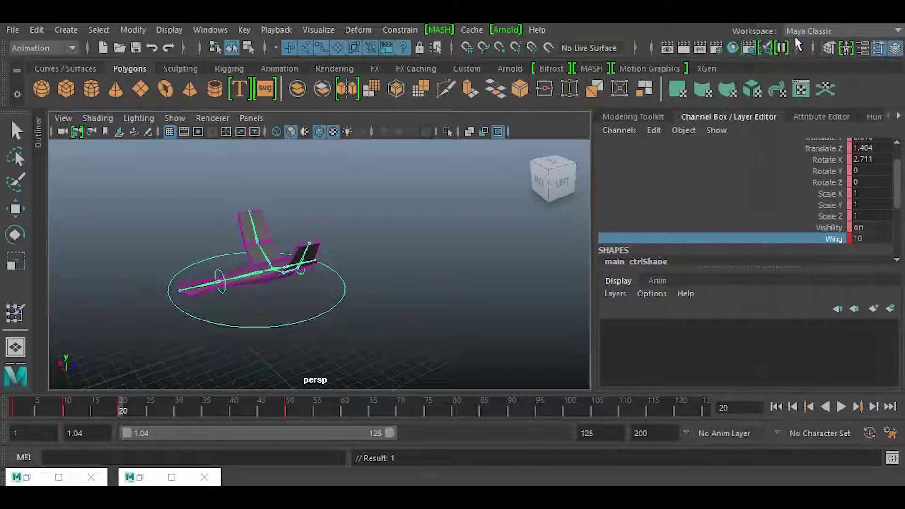
# Step: At frame 30, set main_ctrl's Wing to 1 and key only the Wing channel
pyautogui.moveTo(144, 404); pyautogui.dragTo(175, 409)
pyautogui.click(862, 238)
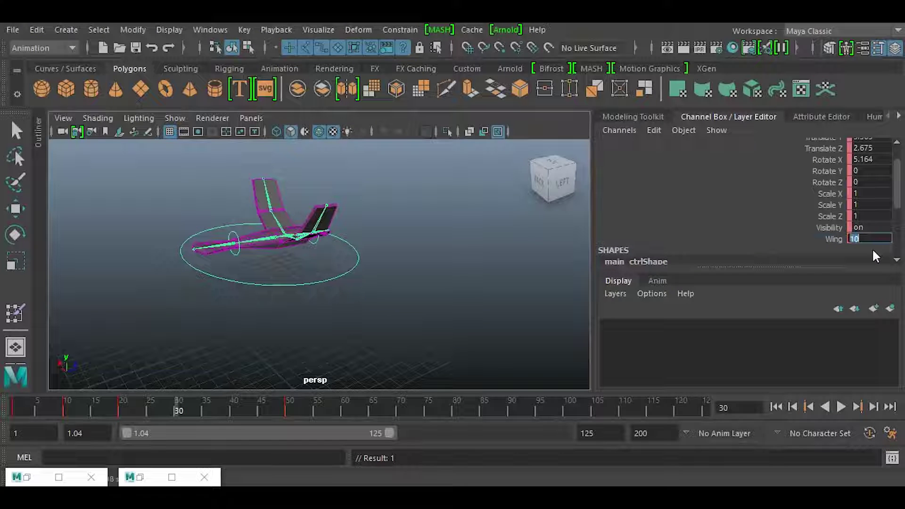
pyautogui.write('1')
pyautogui.press('Return')
pyautogui.rightClick(825, 239)
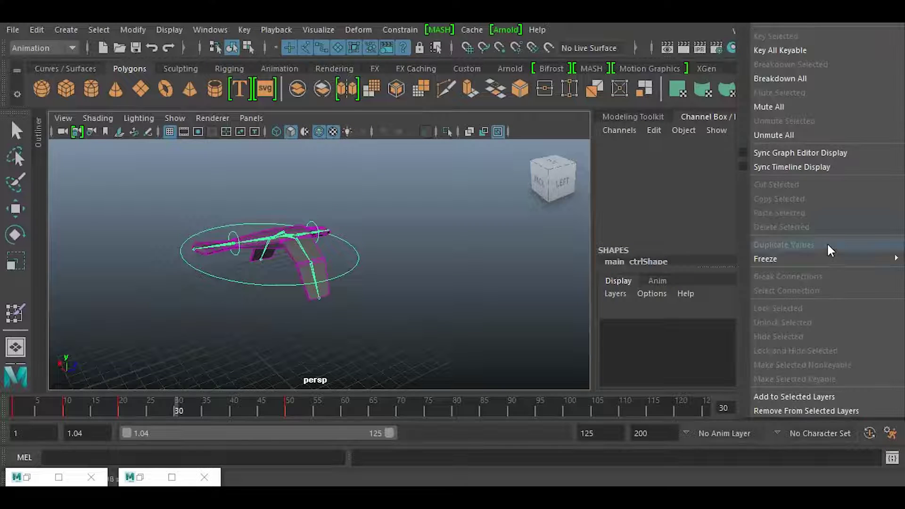
pyautogui.click(810, 238)
pyautogui.rightClick(810, 237)
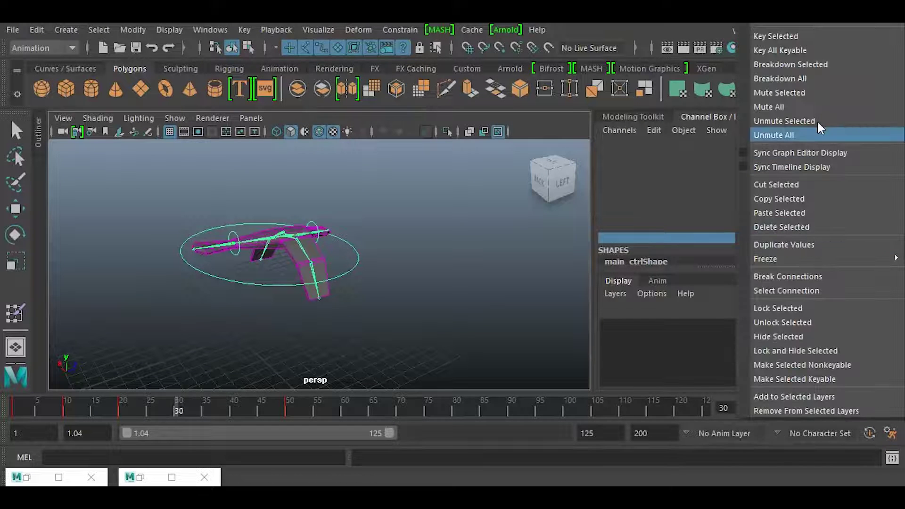
pyautogui.click(811, 36)
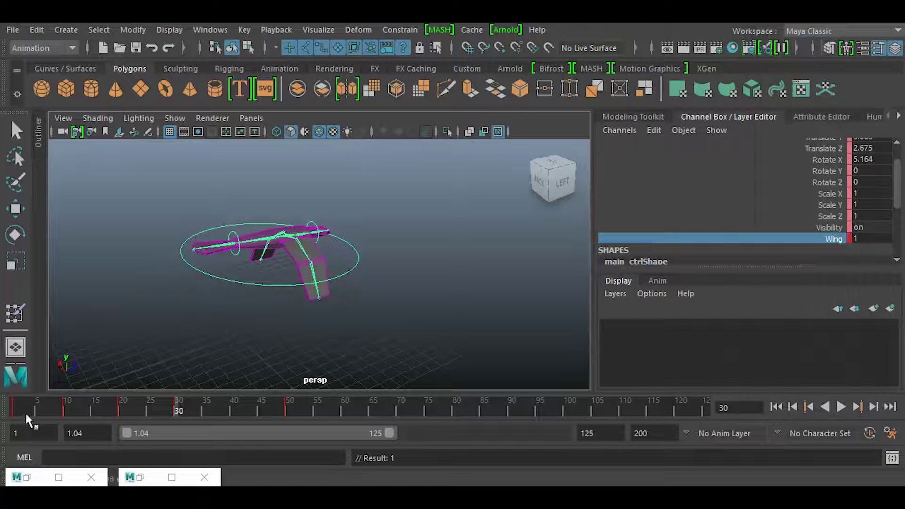
# Step: At frame 40, set main_ctrl's Wing to 10 and key it, and scrub from the start to frame 50 to check the flapping
pyautogui.click(233, 406)
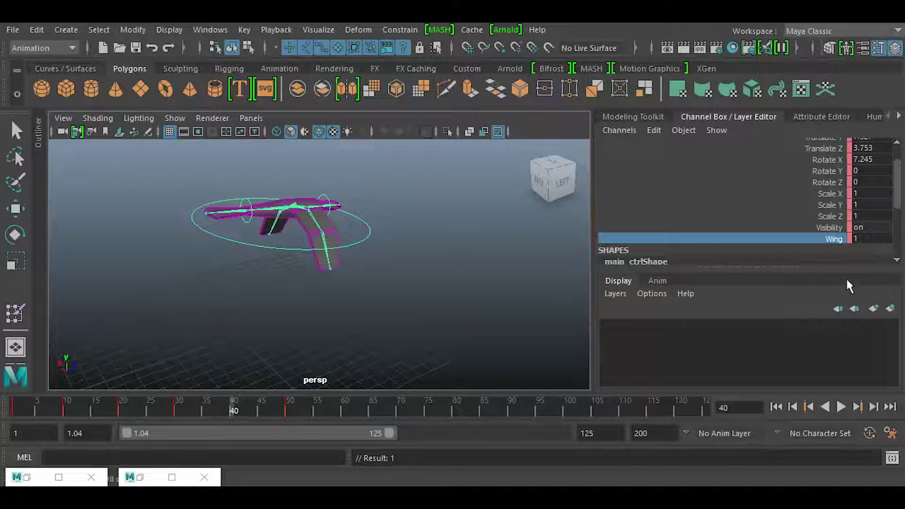
pyautogui.doubleClick(865, 239)
pyautogui.write('0')
pyautogui.press('Return')
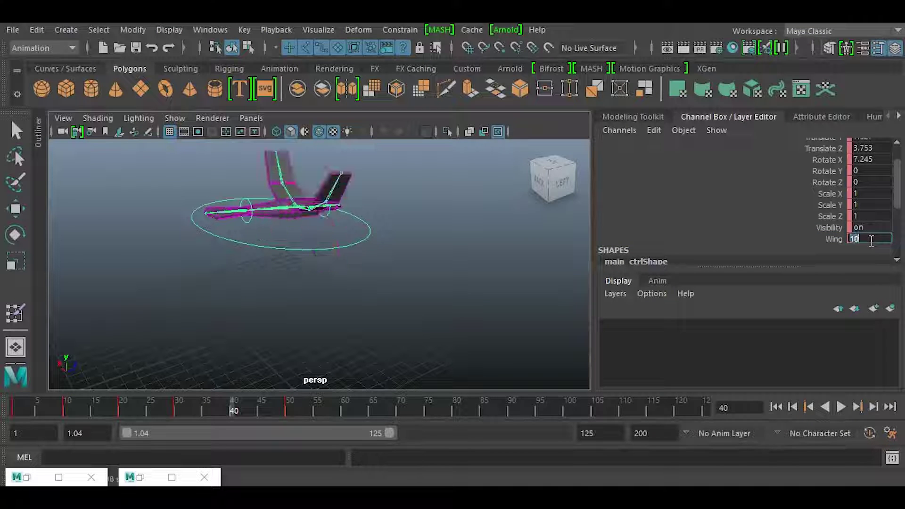
pyautogui.rightClick(826, 241)
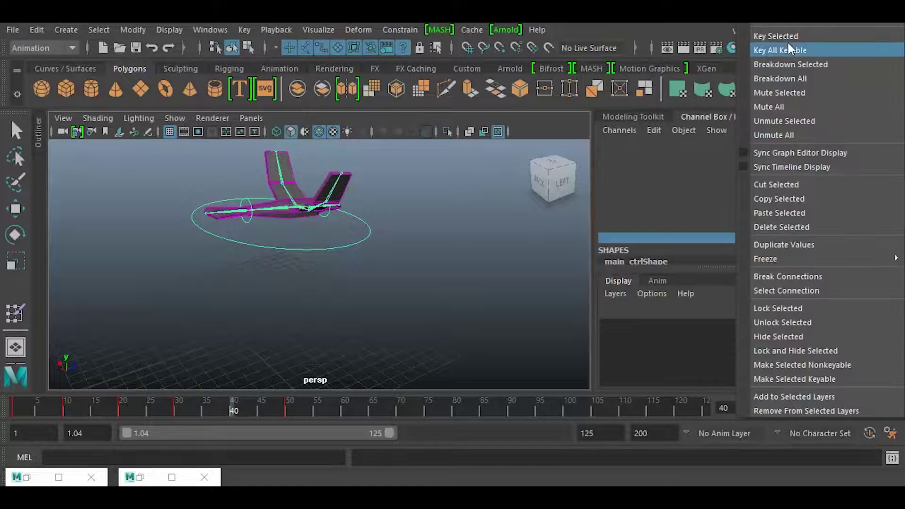
pyautogui.click(780, 32)
pyautogui.moveTo(9, 401); pyautogui.dragTo(285, 419)
pyautogui.keyDown('alt'); pyautogui.moveTo(309, 354); pyautogui.dragTo(344, 336); pyautogui.keyUp('alt')
# Step: At frame 100, move main_ctrl forward to about Translate Z 15.9 and rotate it to about X 8.5, Y -28.5, Z 19.5
pyautogui.click(566, 409)
pyautogui.keyDown('alt'); pyautogui.moveTo(268, 271); pyautogui.dragTo(311, 282); pyautogui.keyUp('alt')
pyautogui.press('w')
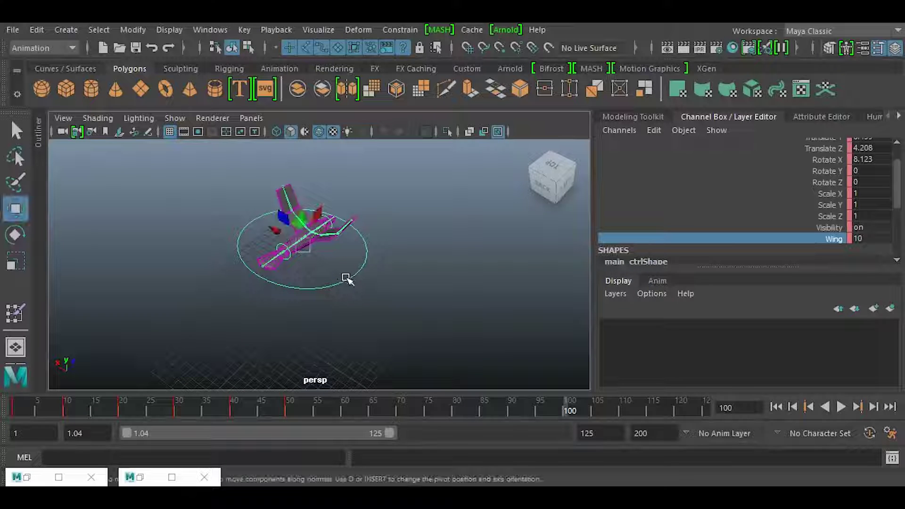
pyautogui.moveTo(330, 229); pyautogui.dragTo(382, 215)
pyautogui.press('e')
pyautogui.press('w')
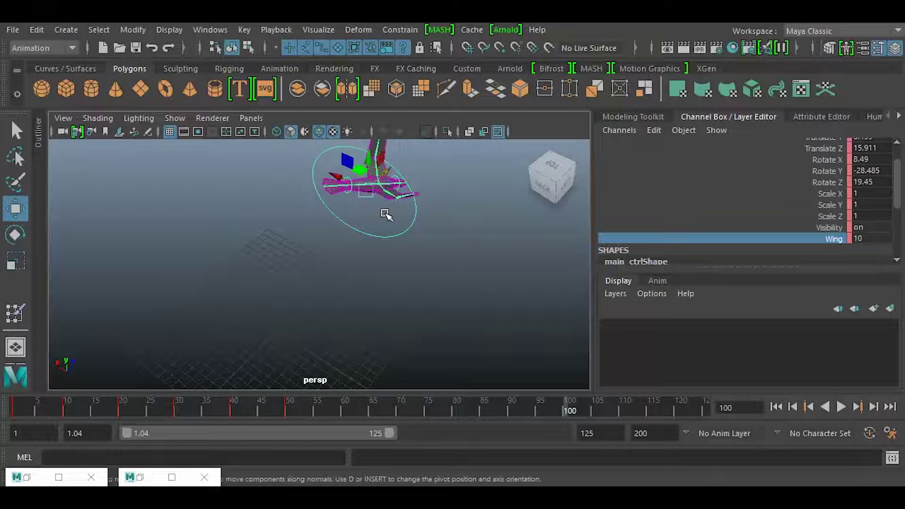
# Step: Switch the Move tool's axis orientation to Object and back to World
pyautogui.click(349, 194)
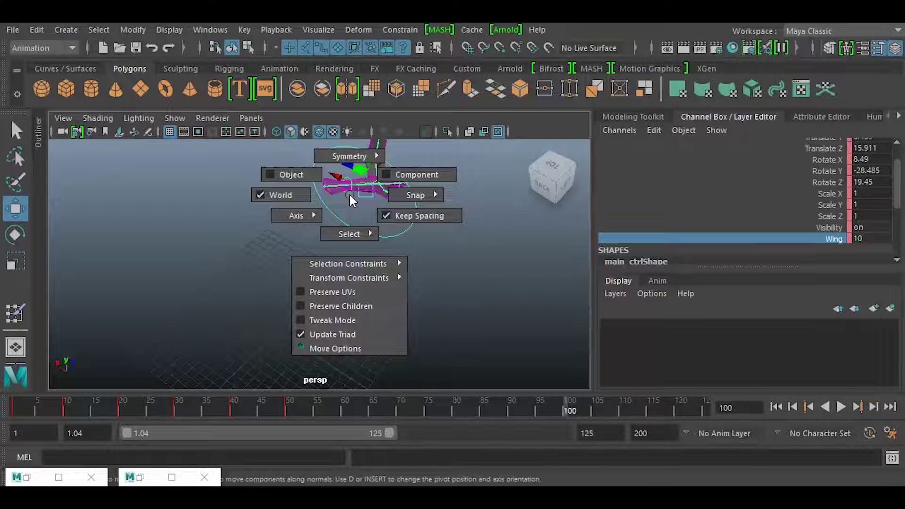
pyautogui.click(282, 178)
pyautogui.click(283, 185)
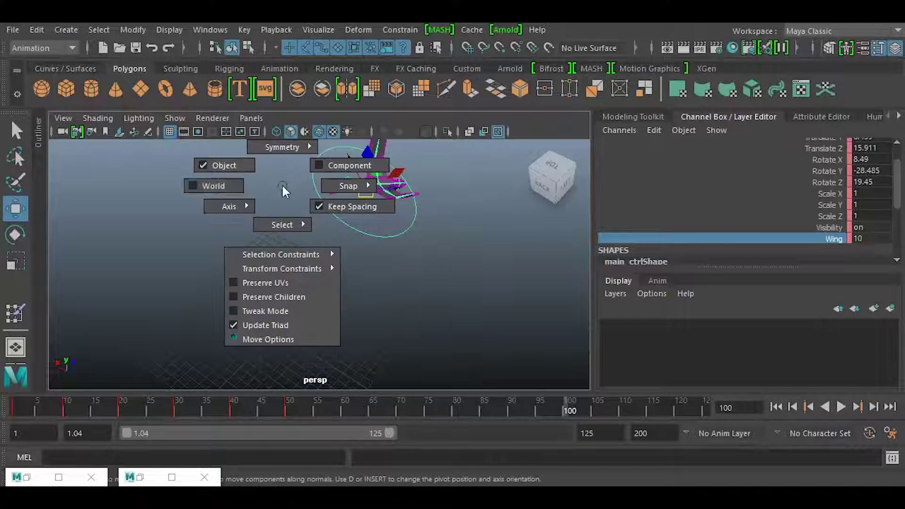
pyautogui.click(220, 182)
# Step: Shift main_ctrl sideways and bank the airplane into a turn at about Rotate X -28.7, Y -42.9, Z 42.3
pyautogui.moveTo(352, 183); pyautogui.dragTo(424, 219)
pyautogui.press('e')
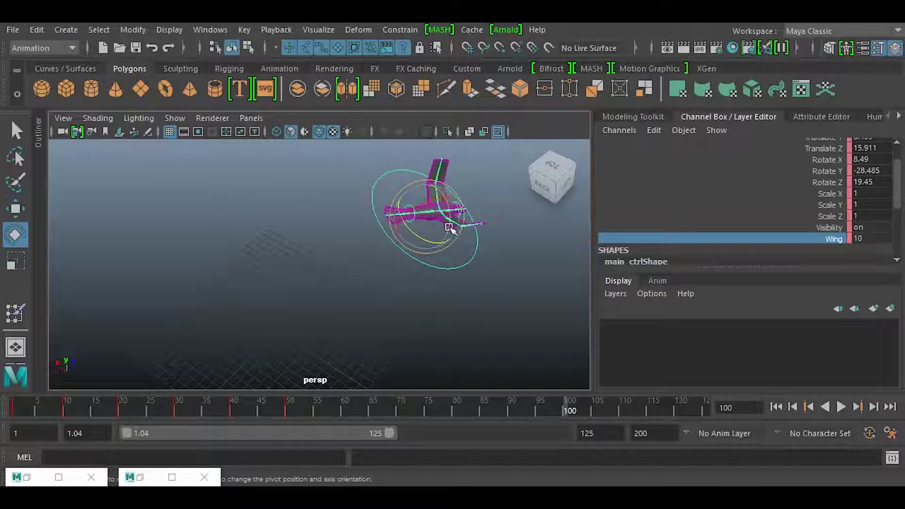
pyautogui.moveTo(424, 241); pyautogui.dragTo(419, 239)
pyautogui.moveTo(432, 201)
pyautogui.mouseDown()
pyautogui.moveTo(423, 195)
pyautogui.moveTo(420, 206)
pyautogui.mouseUp()
pyautogui.keyDown('alt'); pyautogui.moveTo(422, 267); pyautogui.dragTo(375, 241); pyautogui.keyUp('alt')
pyautogui.keyDown('alt'); pyautogui.moveTo(338, 266); pyautogui.dragTo(424, 233, button='right'); pyautogui.keyUp('alt')
pyautogui.moveTo(455, 224); pyautogui.dragTo(469, 237)
# Step: Nudge main_ctrl to about Translate Z 15.8 and key all its channels at frame 100
pyautogui.press('w')
pyautogui.press('e')
pyautogui.press('w')
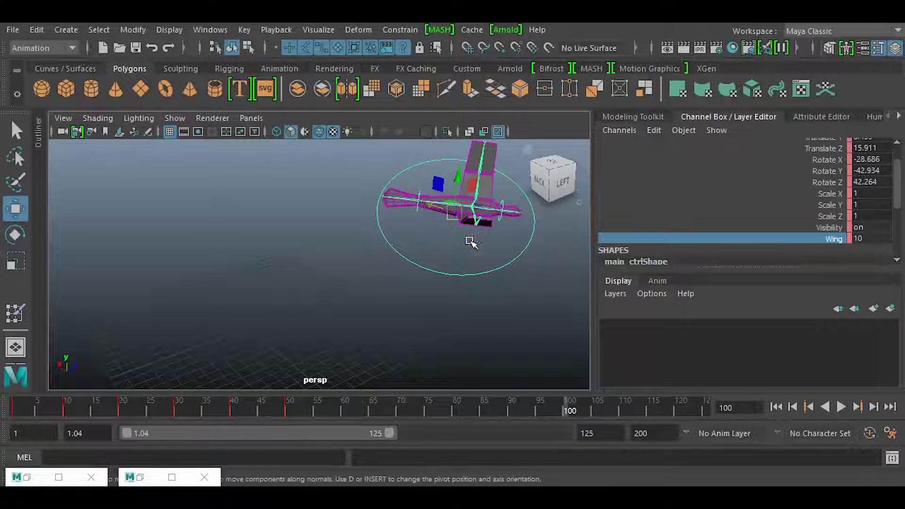
pyautogui.moveTo(440, 208); pyautogui.dragTo(448, 209)
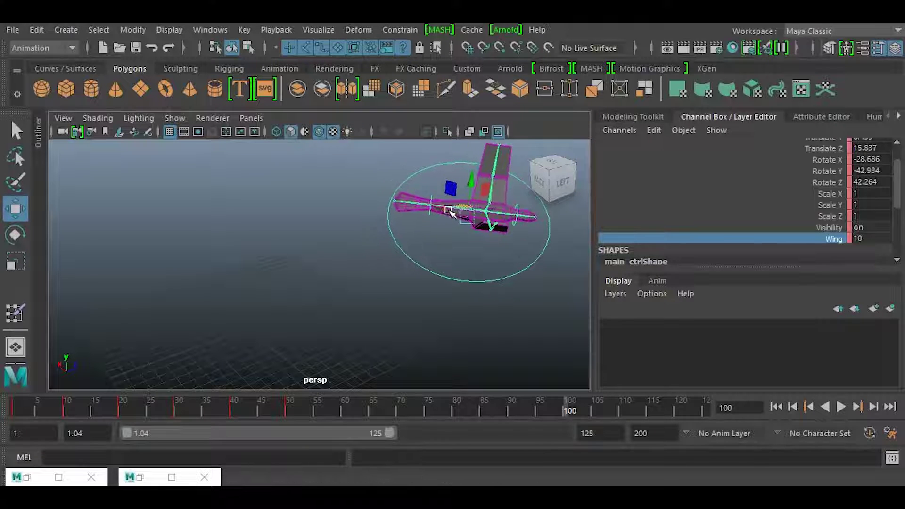
pyautogui.press('s')
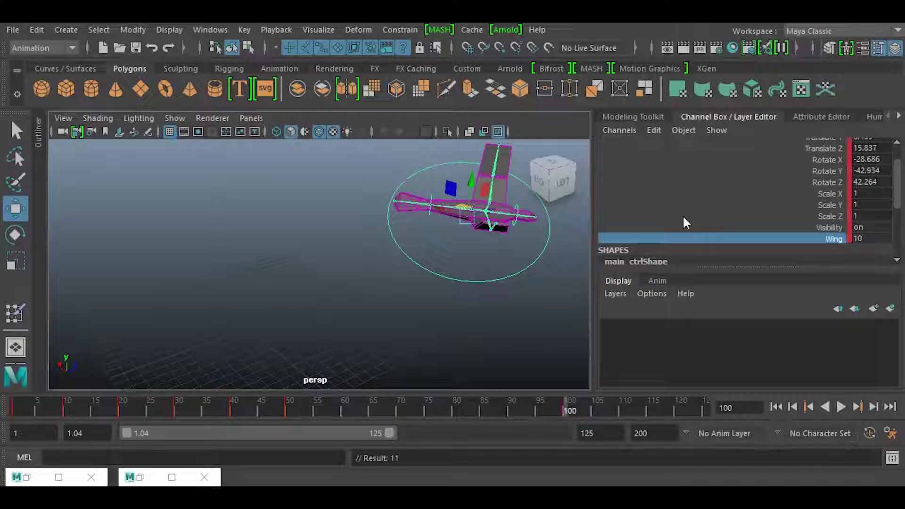
pyautogui.scroll(-3, 450, 315)
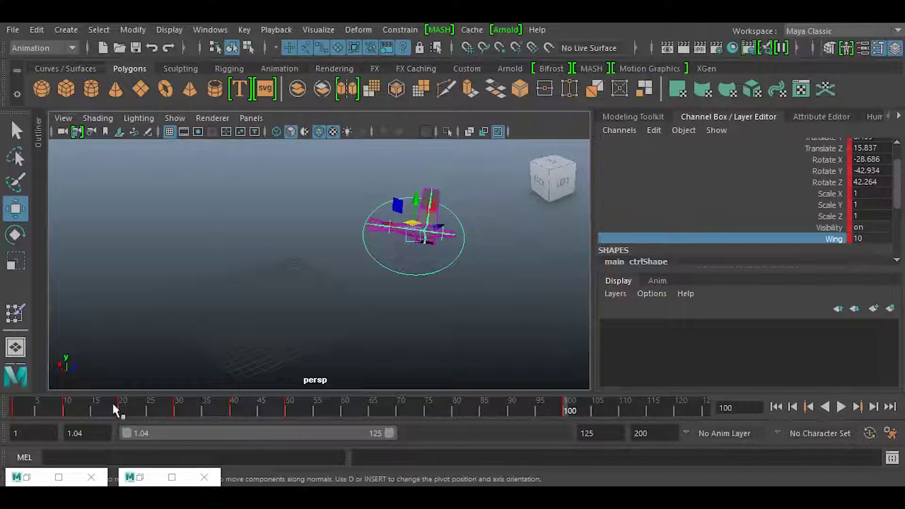
# Step: Extend the playback range to end at frame 181 and go to frame 150
pyautogui.moveTo(31, 408)
pyautogui.mouseDown()
pyautogui.moveTo(426, 411)
pyautogui.moveTo(565, 427)
pyautogui.mouseUp()
pyautogui.moveTo(390, 432); pyautogui.dragTo(586, 413)
pyautogui.keyDown('alt'); pyautogui.moveTo(402, 360); pyautogui.dragTo(412, 340); pyautogui.keyUp('alt')
pyautogui.keyDown('alt'); pyautogui.moveTo(411, 339); pyautogui.dragTo(285, 360, button='middle'); pyautogui.keyUp('alt')
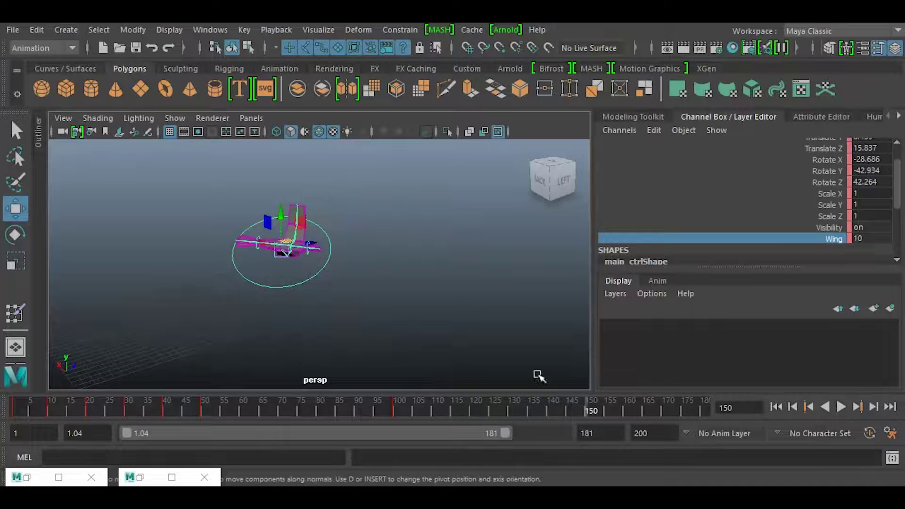
# Step: Move main_ctrl to about Translate Z 22.9, rotate it to about X -16, Y -61.8, Z 23.9, and key all its channels at frame 150
pyautogui.press('e')
pyautogui.moveTo(290, 261); pyautogui.dragTo(350, 294)
pyautogui.press('w')
pyautogui.moveTo(370, 255); pyautogui.dragTo(381, 205)
pyautogui.keyDown('alt'); pyautogui.moveTo(385, 265); pyautogui.dragTo(332, 270); pyautogui.keyUp('alt')
pyautogui.moveTo(329, 237); pyautogui.dragTo(439, 241)
pyautogui.moveTo(407, 256)
pyautogui.mouseDown()
pyautogui.moveTo(400, 260)
pyautogui.moveTo(403, 253)
pyautogui.mouseUp()
pyautogui.press('s')
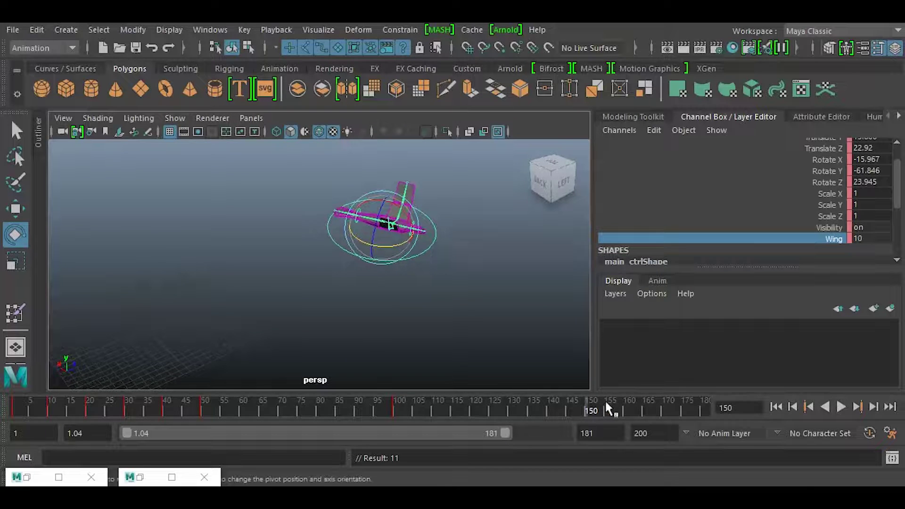
# Step: At frame 110, set main_ctrl's Wing attribute to 1 and key only that channel
pyautogui.moveTo(376, 415); pyautogui.dragTo(432, 414)
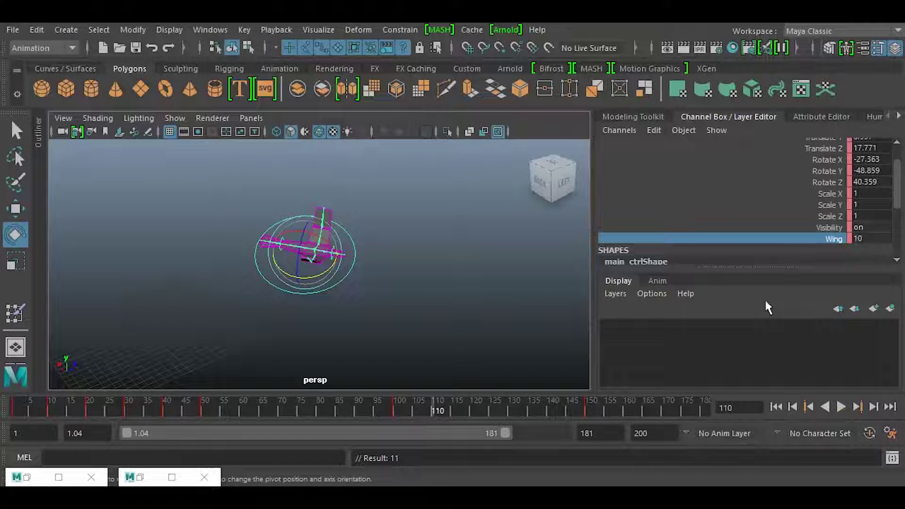
pyautogui.click(872, 239)
pyautogui.press('Return')
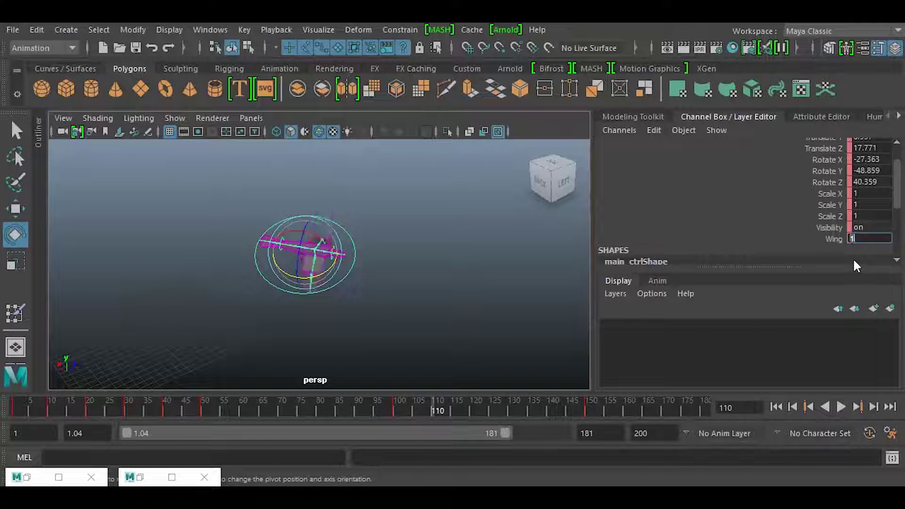
pyautogui.rightClick(828, 236)
pyautogui.click(806, 49)
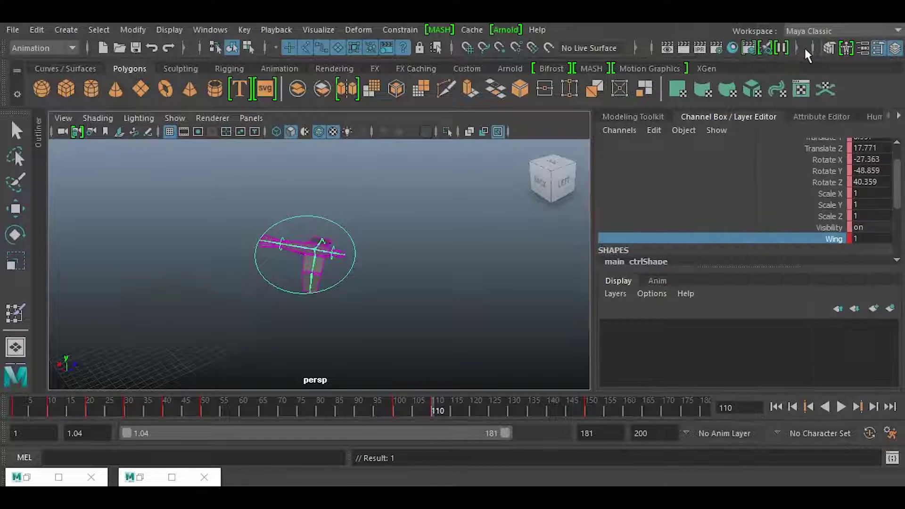
# Step: At frame 120, set main_ctrl's Wing attribute to 10 and key only that channel
pyautogui.click(470, 408)
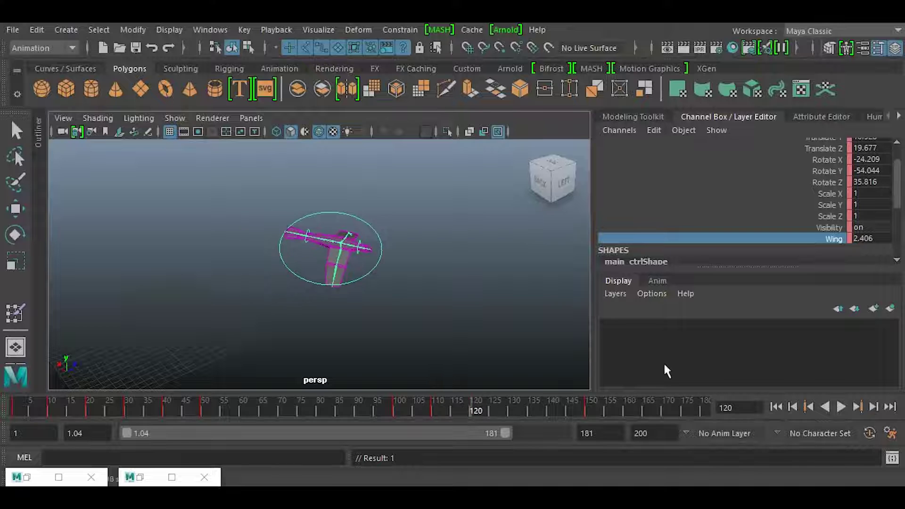
pyautogui.doubleClick(860, 238)
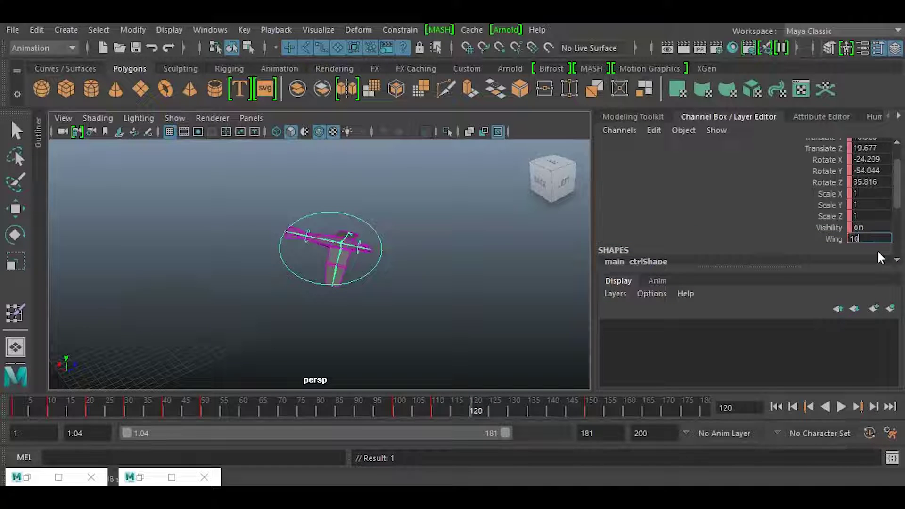
pyautogui.write('10')
pyautogui.press('Return')
pyautogui.rightClick(817, 239)
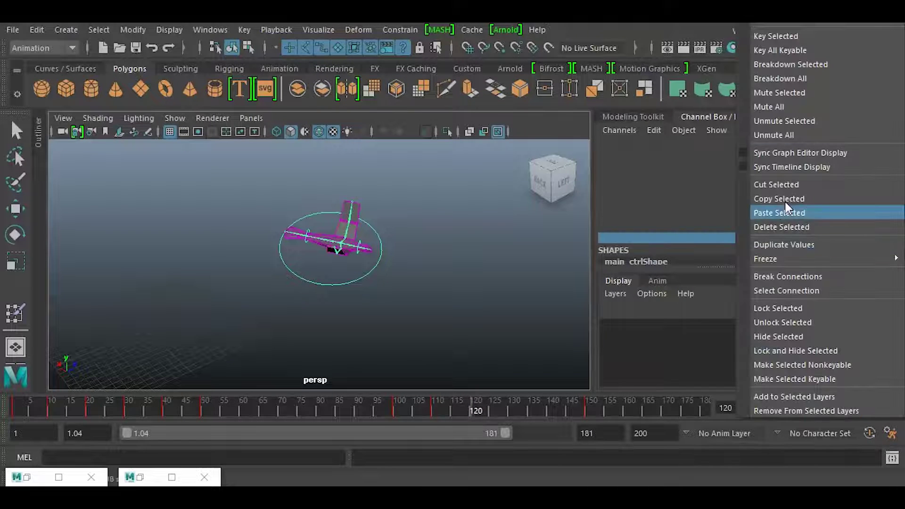
pyautogui.click(774, 35)
# Step: At frame 130, set main_ctrl's Wing attribute to 1 and key only that channel
pyautogui.doubleClick(513, 406)
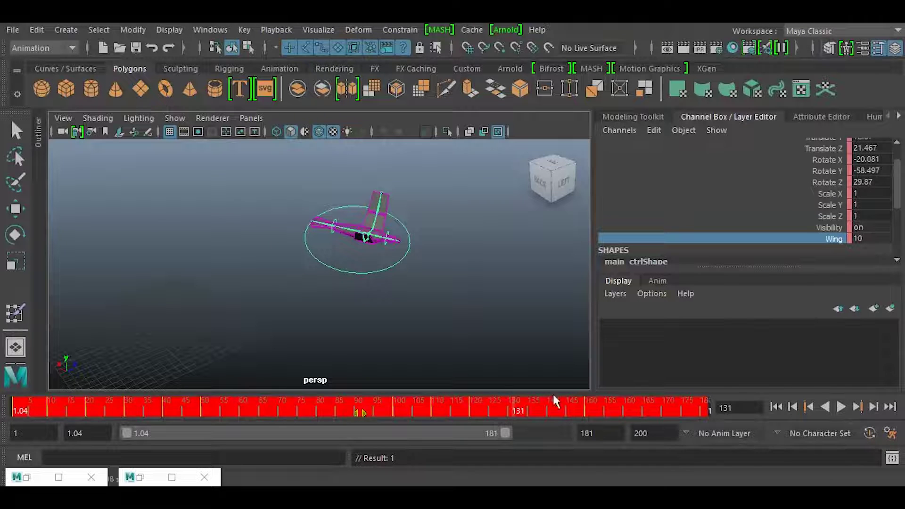
pyautogui.click(513, 406)
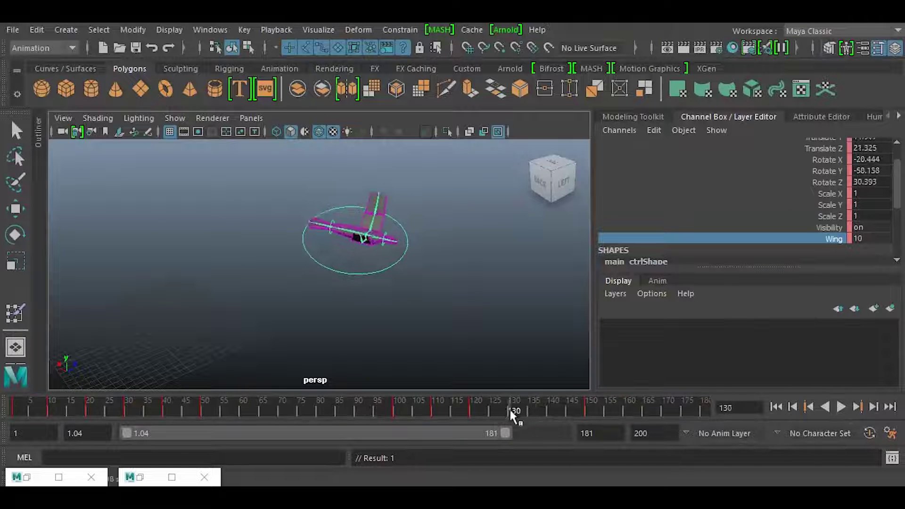
pyautogui.doubleClick(872, 239)
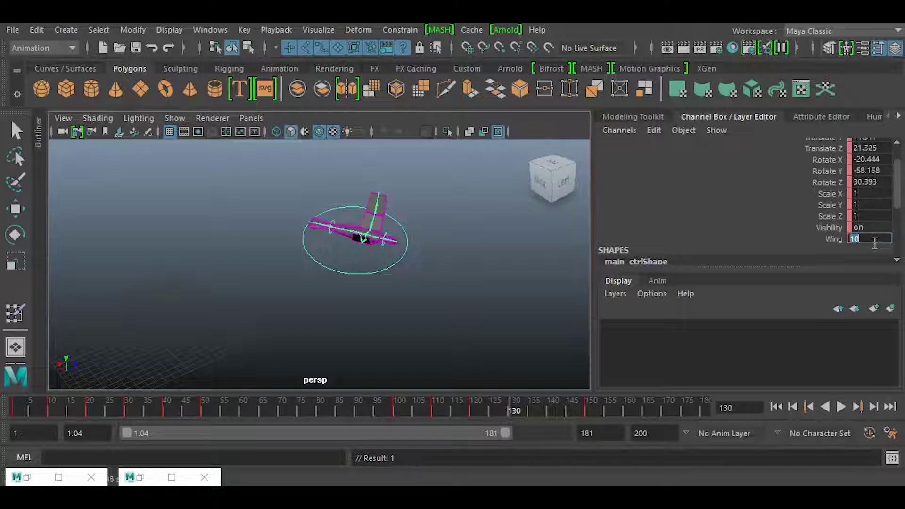
pyautogui.write('-10')
pyautogui.press('Return')
pyautogui.rightClick(832, 238)
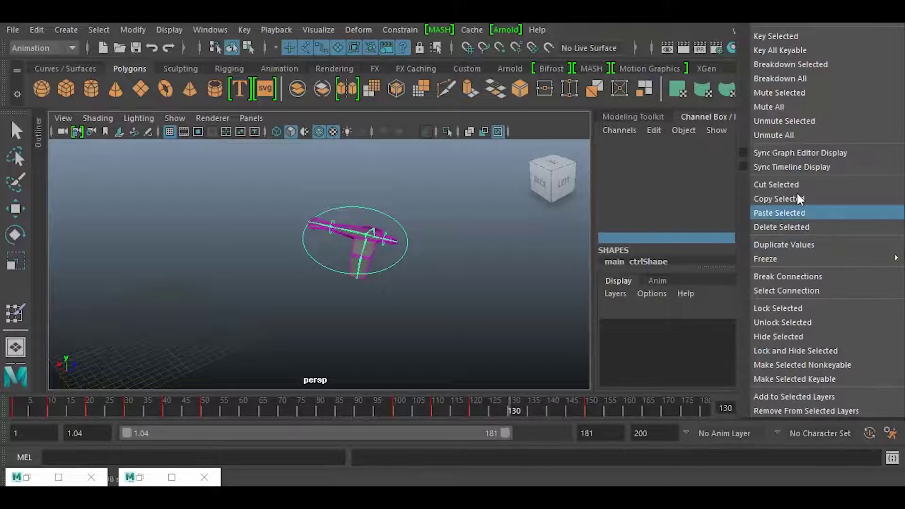
pyautogui.click(777, 37)
# Step: At frame 140, set main_ctrl's Wing attribute to 10 and key only that channel
pyautogui.moveTo(535, 411); pyautogui.dragTo(552, 411)
pyautogui.doubleClick(872, 239)
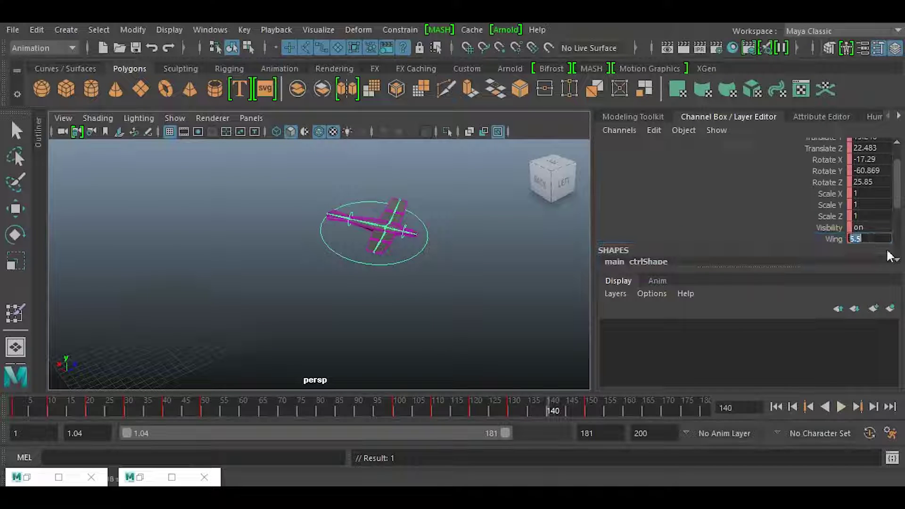
pyautogui.write('10')
pyautogui.press('Return')
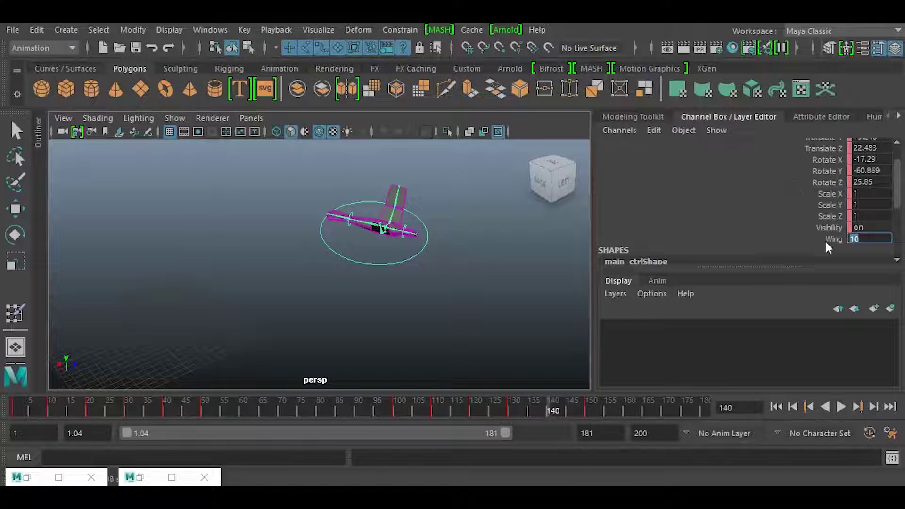
pyautogui.rightClick(825, 242)
pyautogui.click(759, 61)
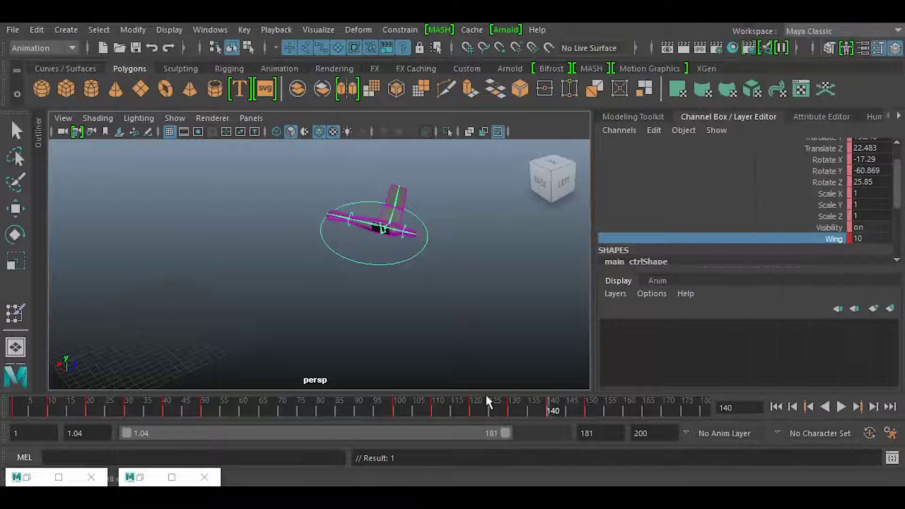
# Step: Scrub through the timeline to review the airplane's flight and wing flapping up to frame 144
pyautogui.moveTo(181, 405)
pyautogui.mouseDown()
pyautogui.moveTo(91, 405)
pyautogui.moveTo(514, 419)
pyautogui.mouseUp()
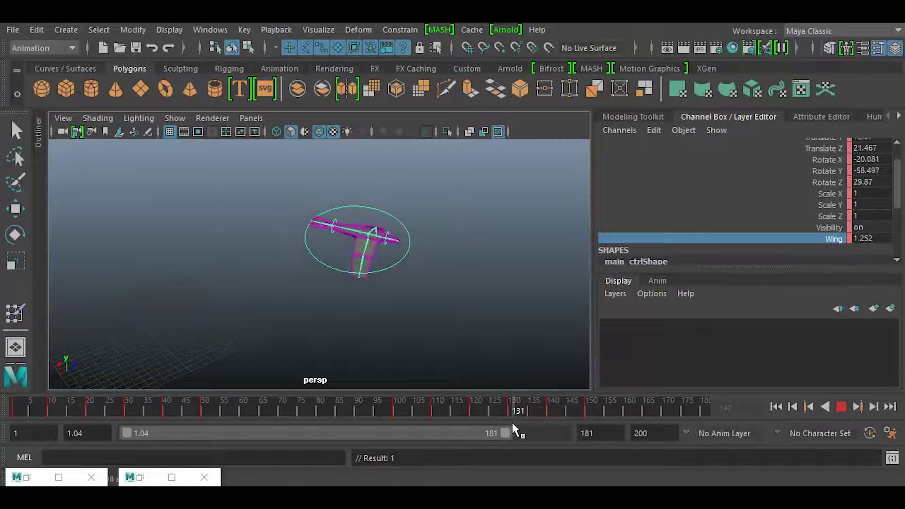
pyautogui.keyDown('alt'); pyautogui.moveTo(364, 334); pyautogui.dragTo(366, 314); pyautogui.keyUp('alt')
pyautogui.moveTo(397, 405); pyautogui.dragTo(564, 409)
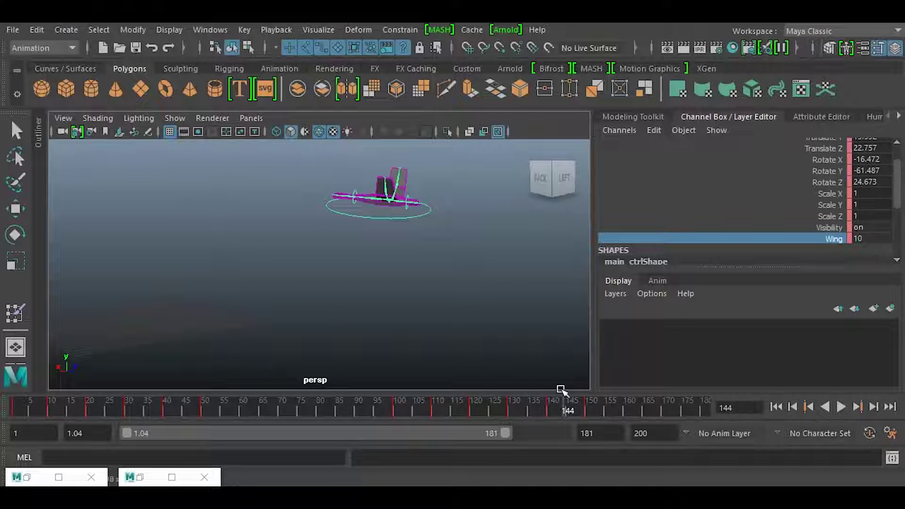